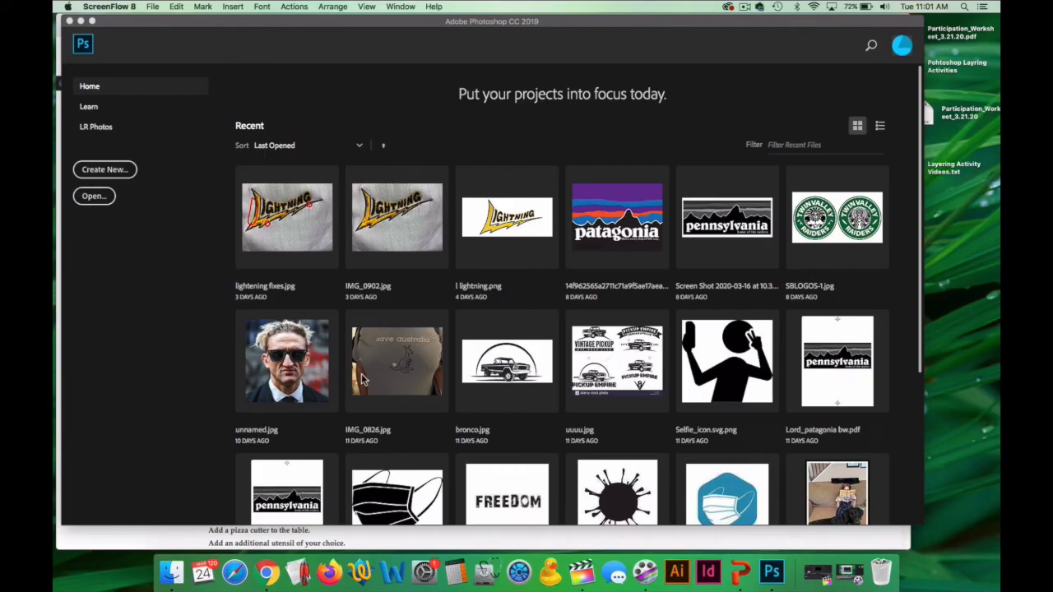
Switch to Chrome and review the pizza layering assignment's instructions and supplied table, pan, pizza and topping images.
click(275, 581)
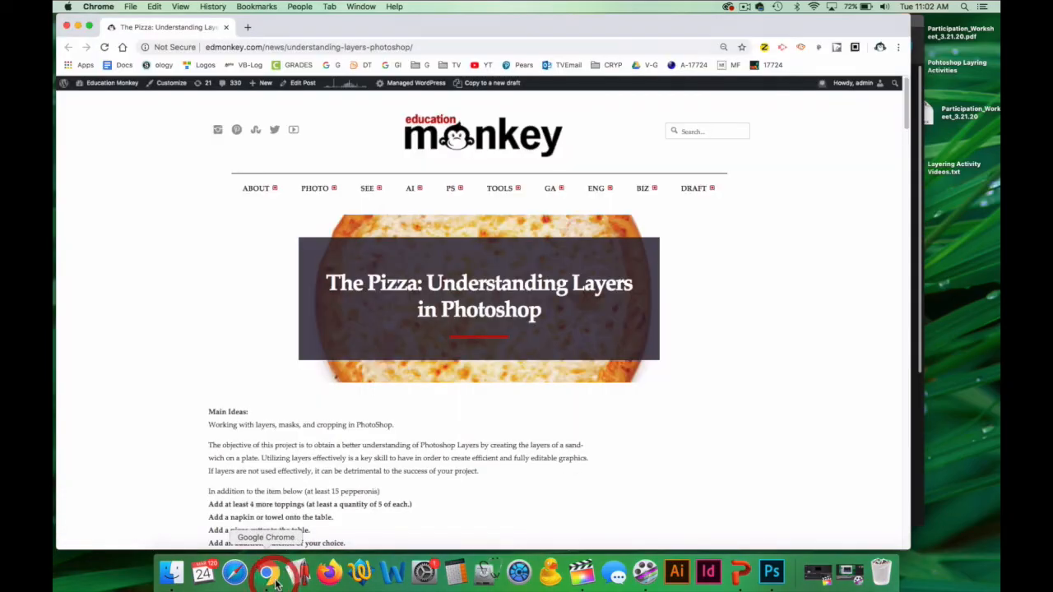
scroll(486, 309, down, 5)
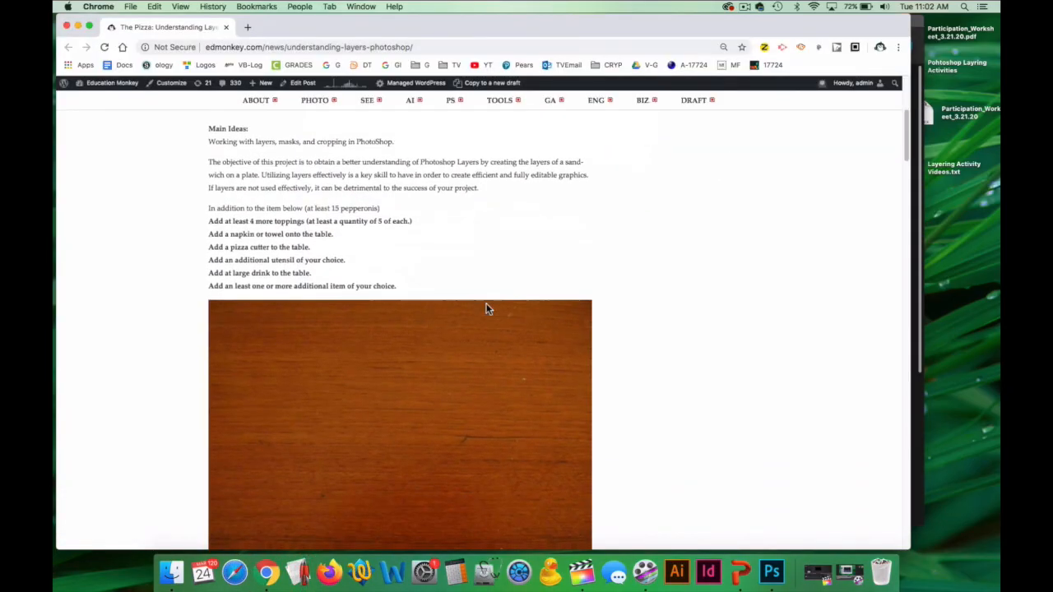
scroll(487, 309, down, 7)
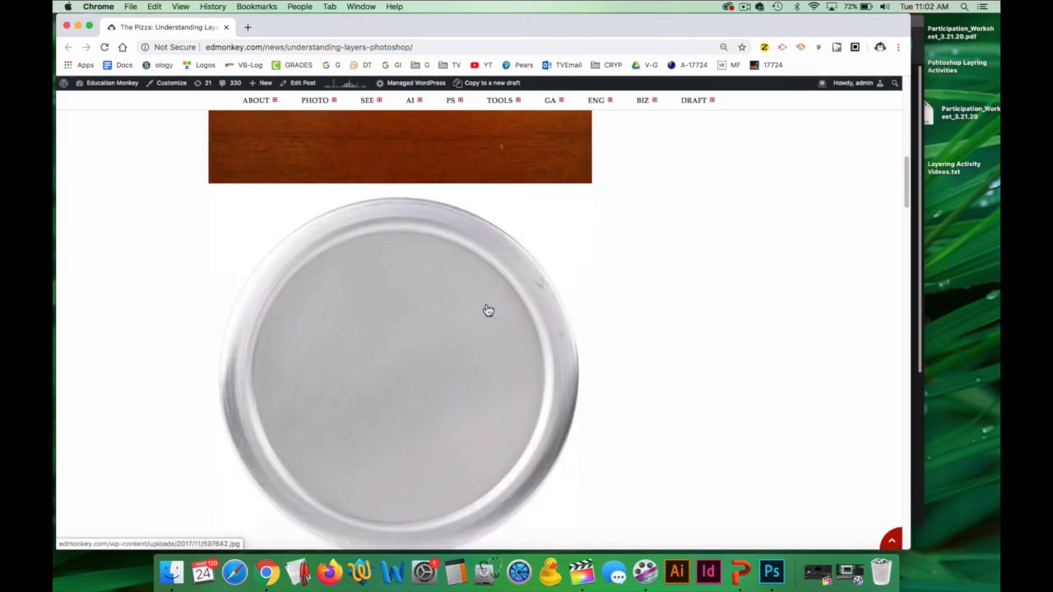
scroll(488, 310, up, 5)
scroll(488, 310, down, 8)
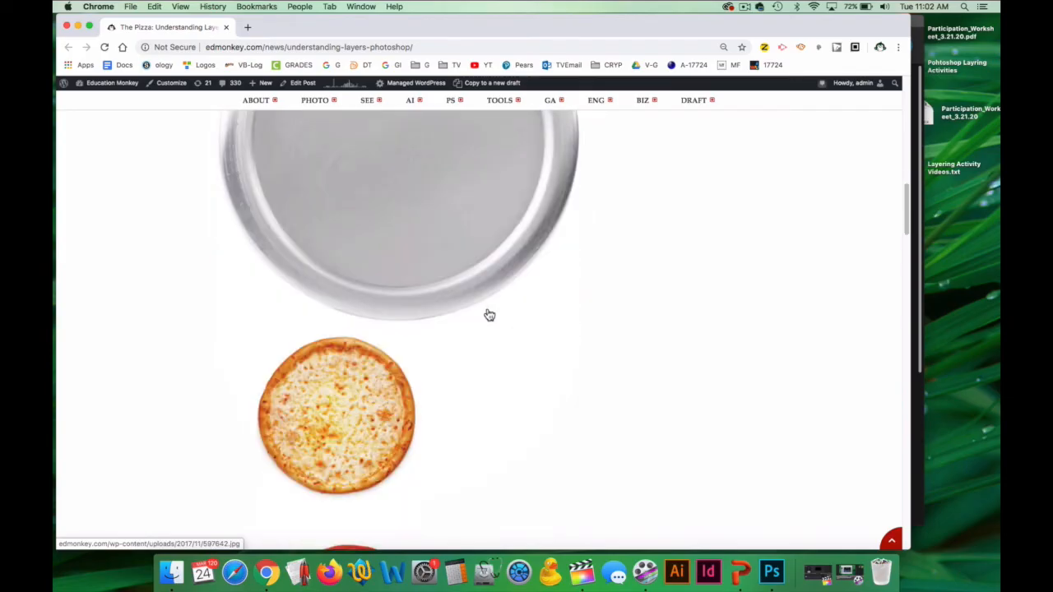
scroll(489, 315, down, 9)
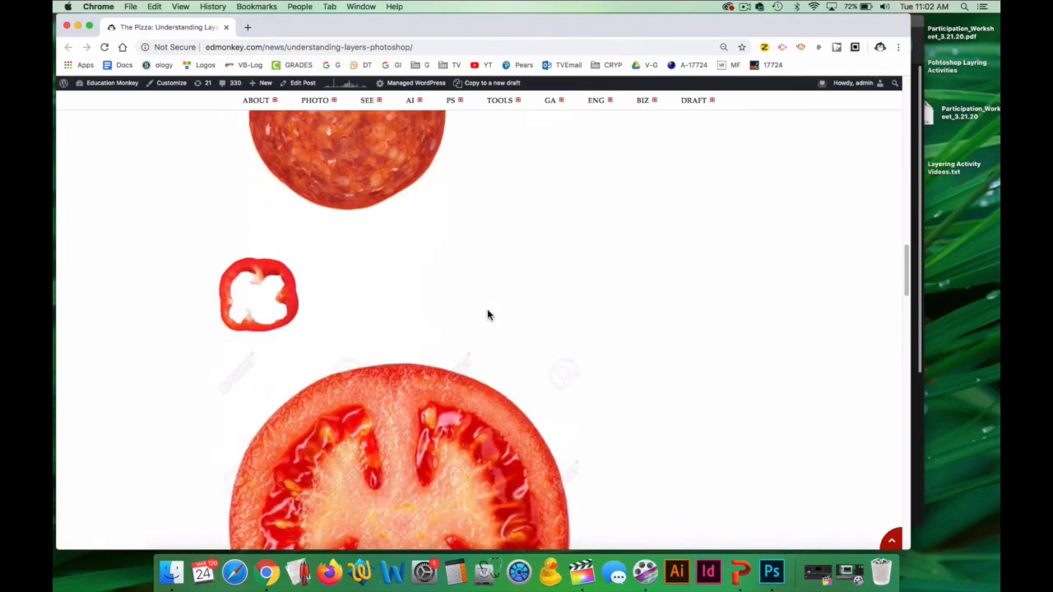
scroll(487, 316, down, 6)
scroll(490, 318, down, 3)
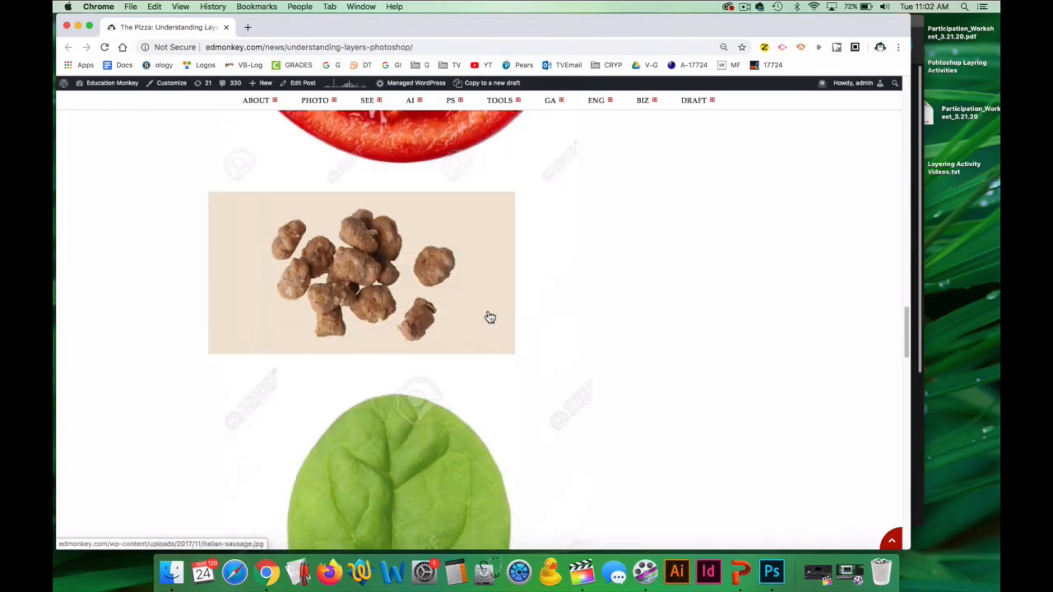
scroll(489, 317, down, 3)
scroll(486, 320, down, 3)
scroll(486, 320, down, 5)
scroll(485, 323, down, 1)
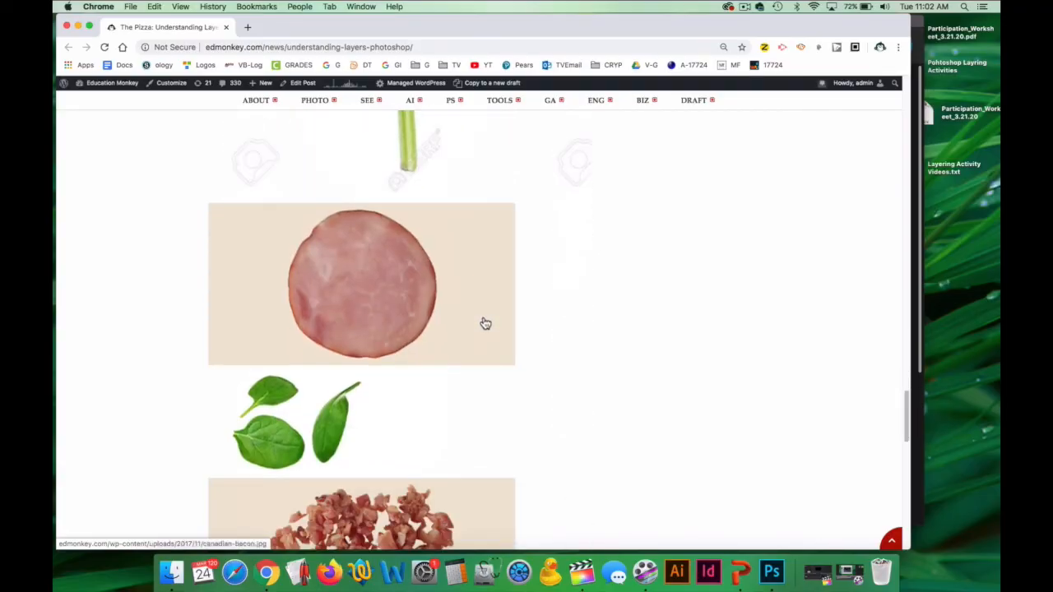
scroll(485, 323, down, 2)
scroll(482, 322, up, 1)
scroll(481, 321, up, 4)
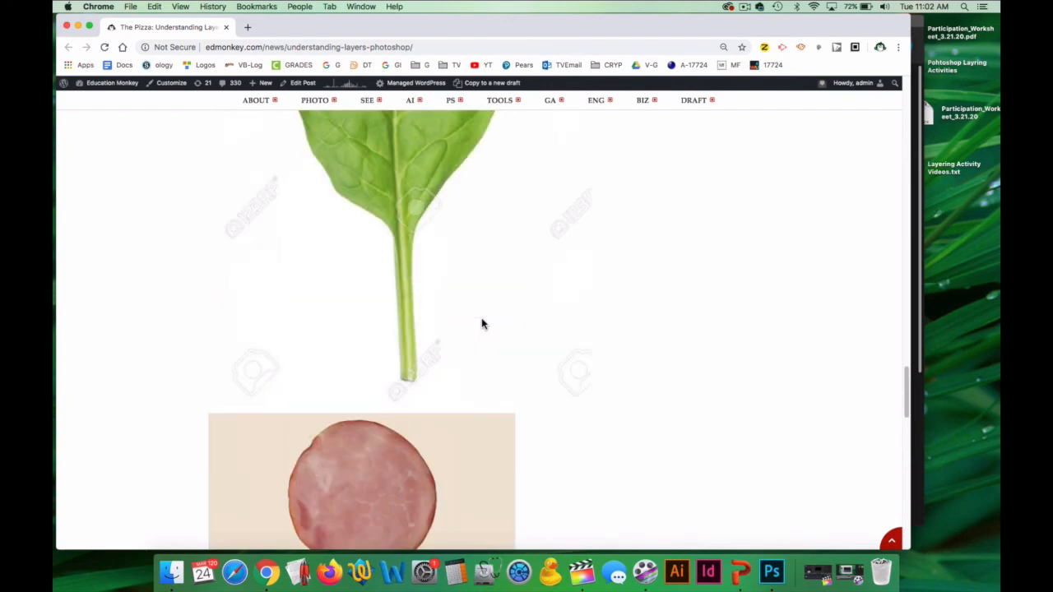
scroll(482, 323, up, 3)
scroll(483, 325, up, 4)
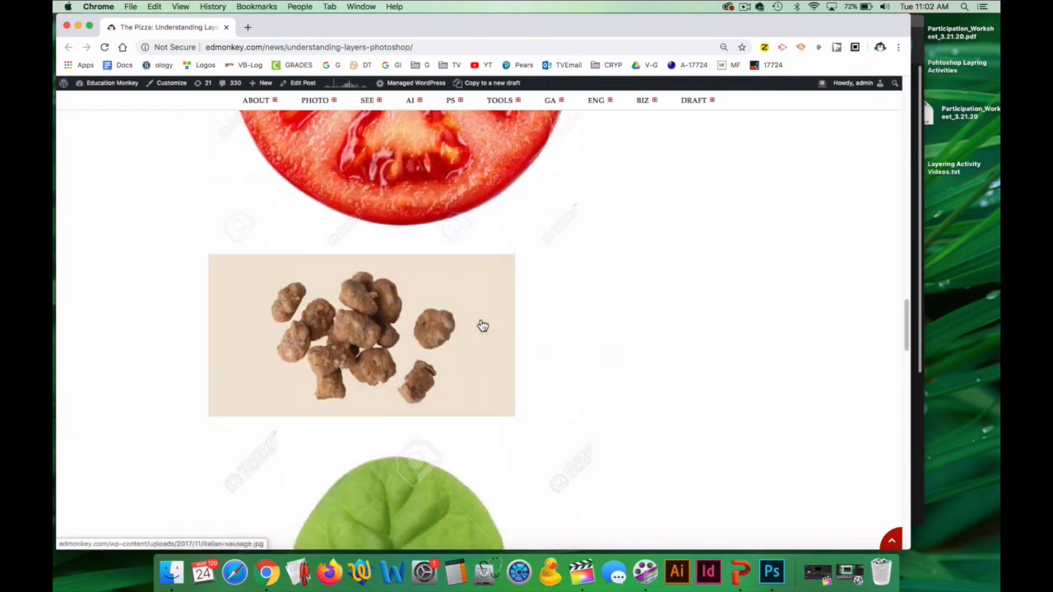
scroll(483, 326, up, 8)
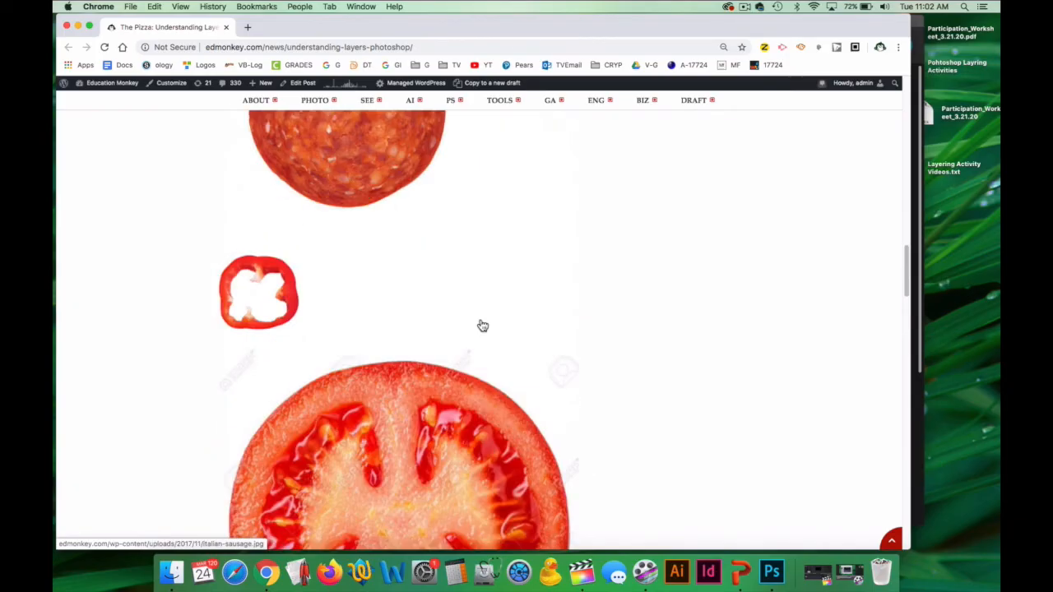
scroll(483, 325, up, 6)
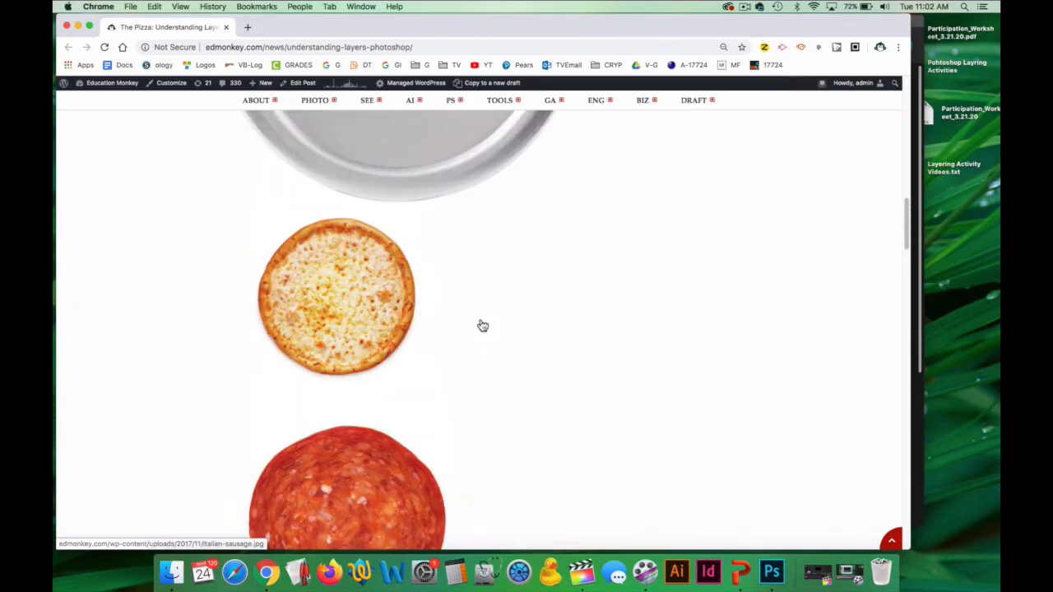
scroll(483, 327, up, 5)
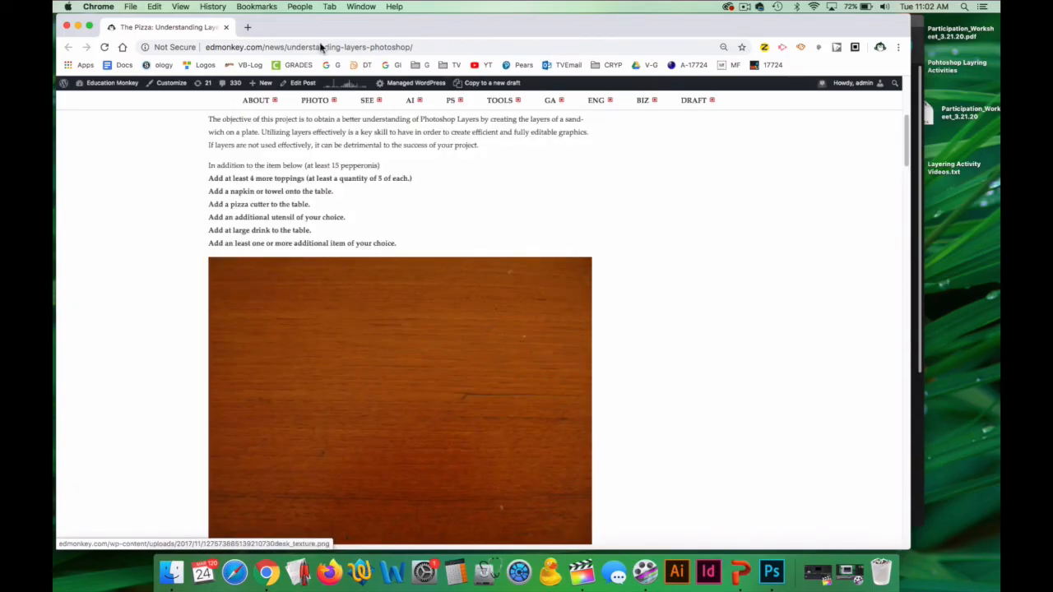
drag(316, 35, 419, 122)
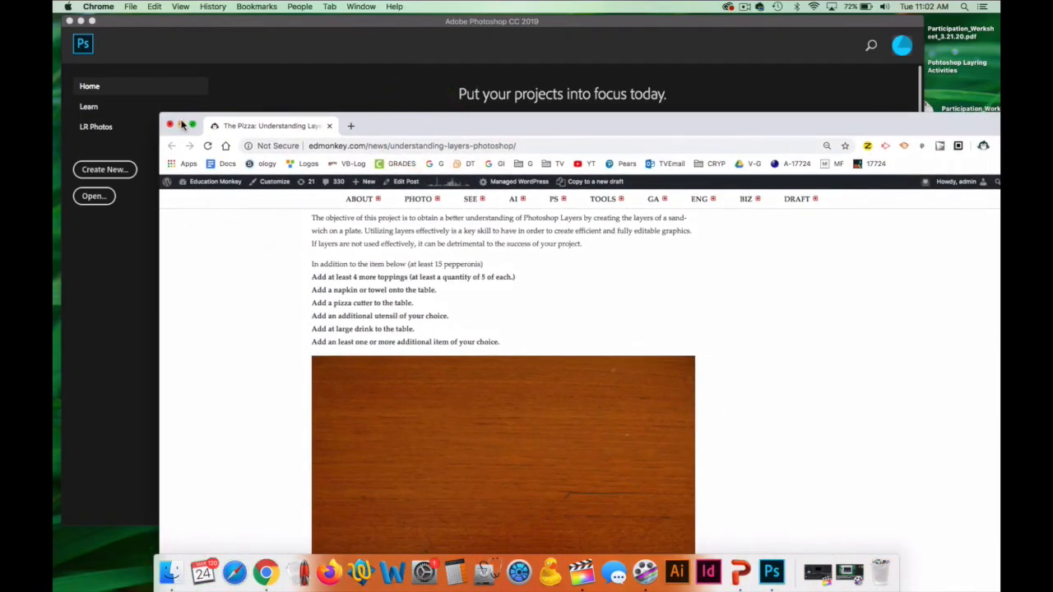
click(185, 126)
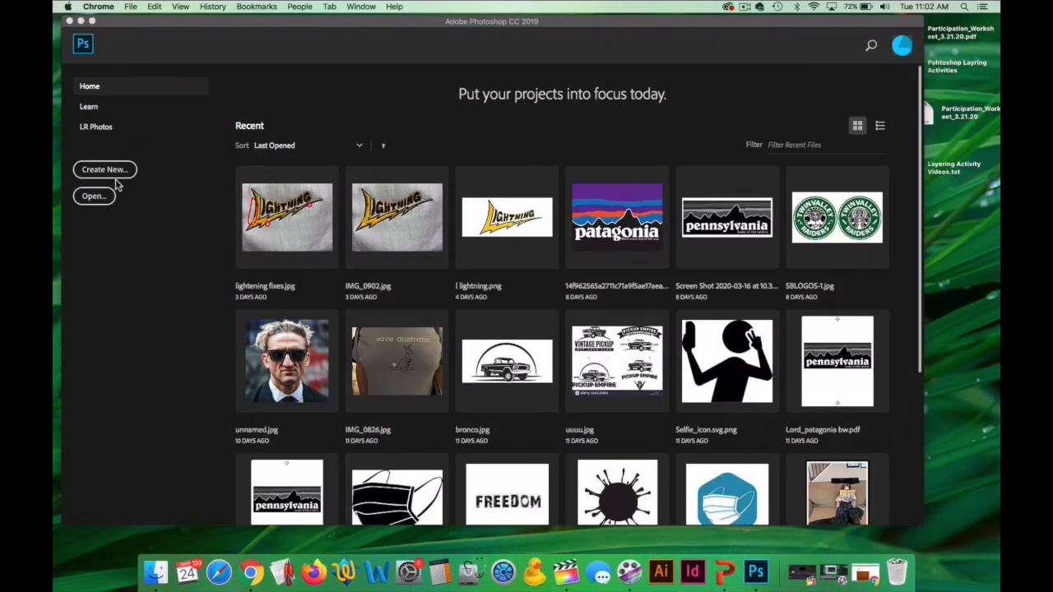
click(251, 573)
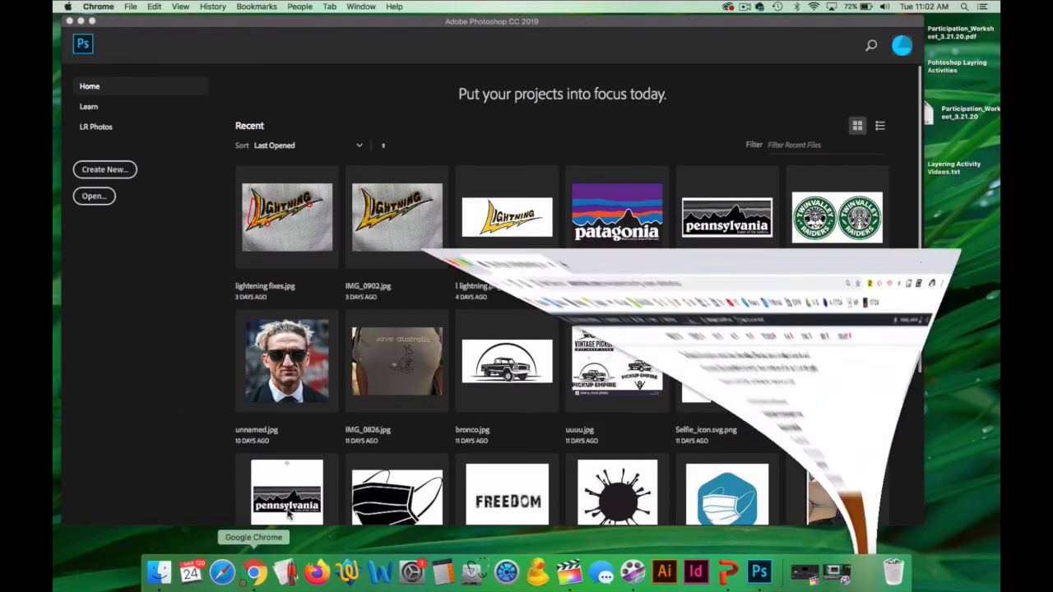
drag(449, 122, 342, 21)
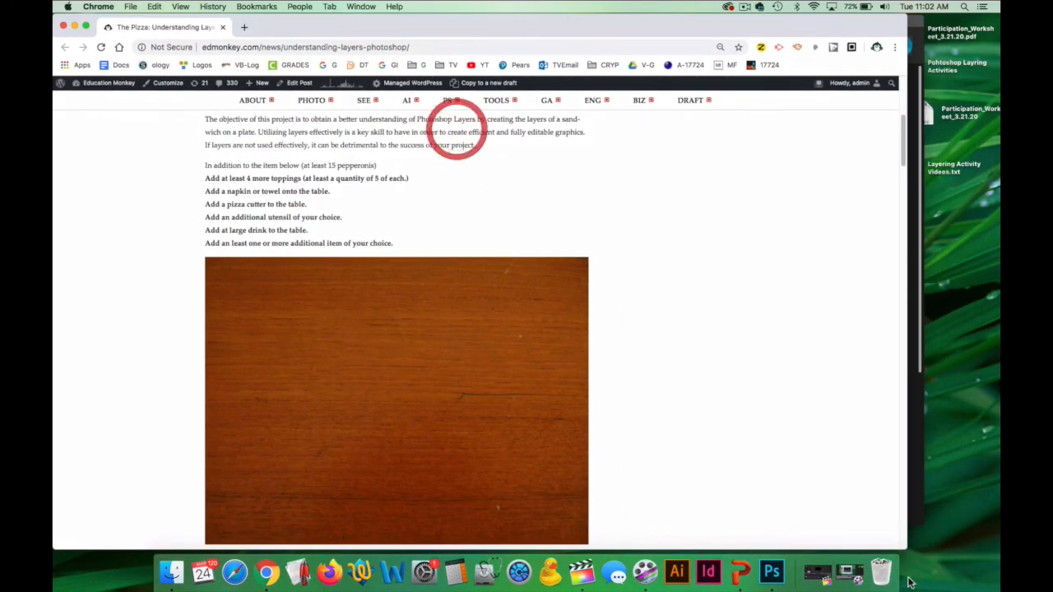
Widen the browser window, open the wood desk texture image full size in a new tab, and copy the image.
drag(905, 549, 986, 553)
scroll(740, 345, down, 1)
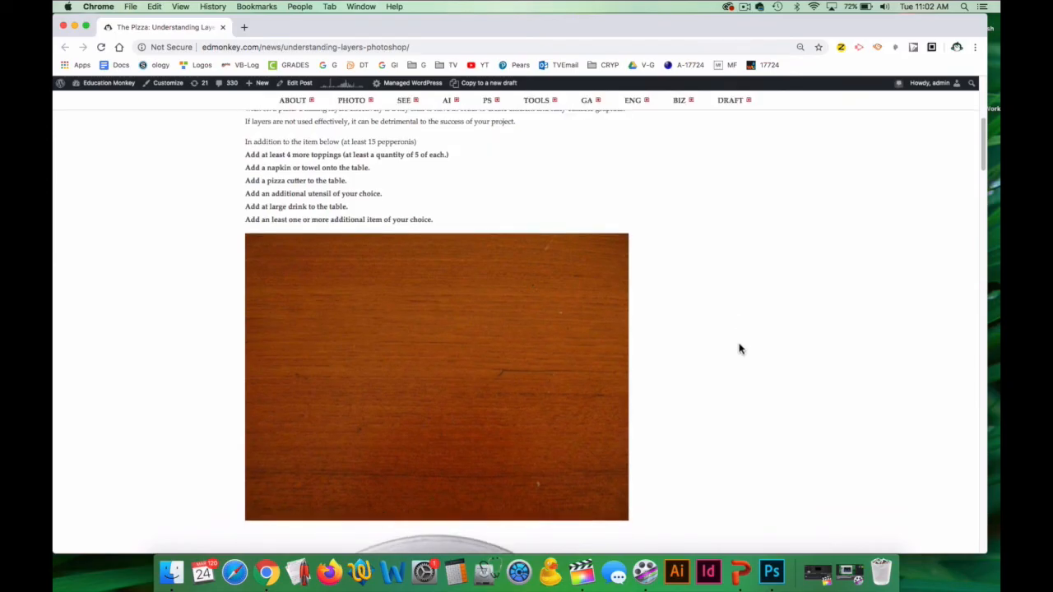
right_click(413, 331)
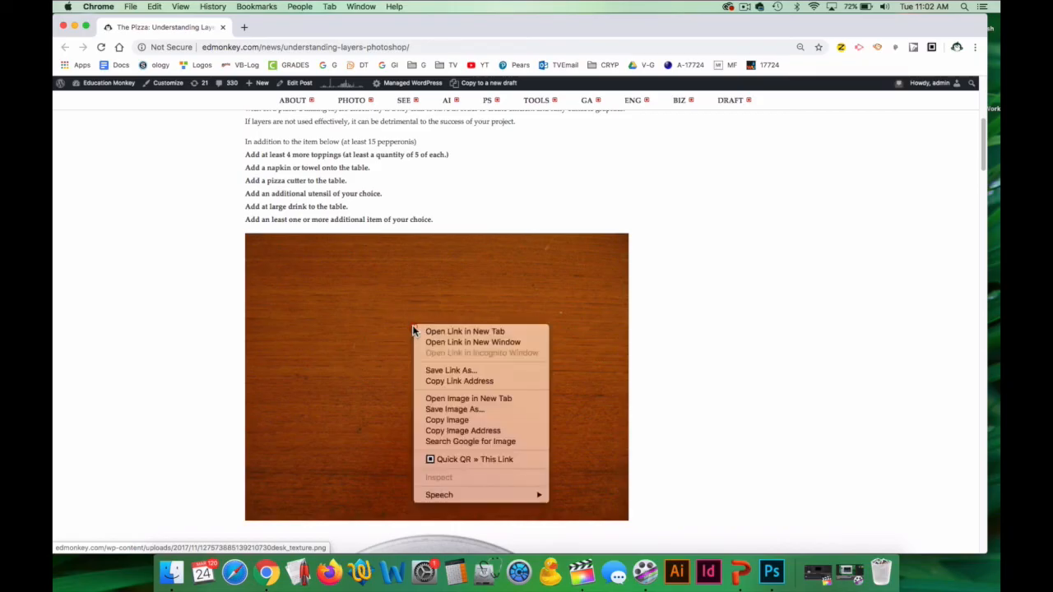
click(463, 402)
click(297, 28)
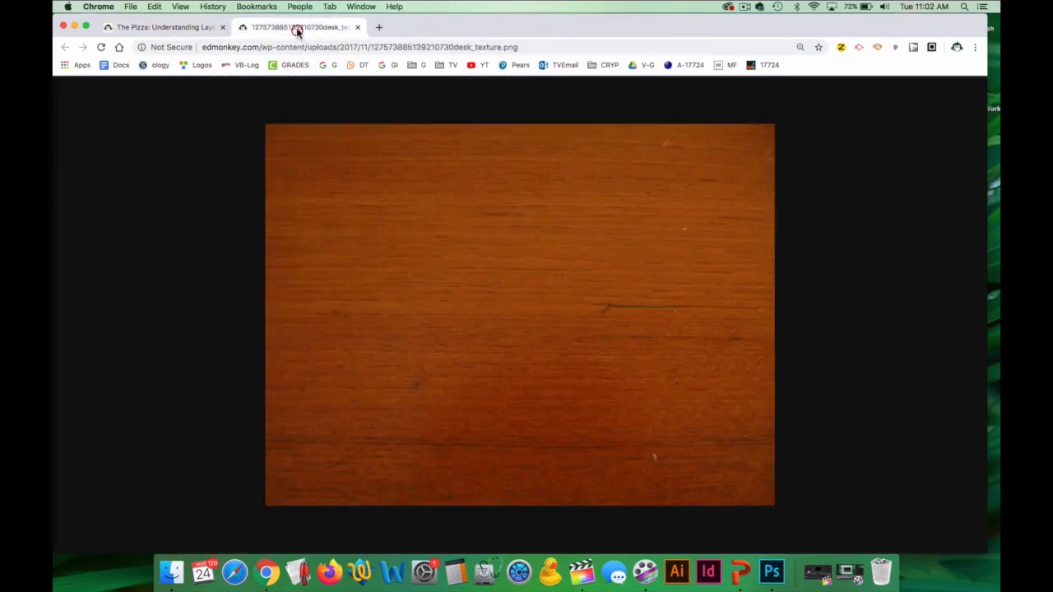
click(518, 301)
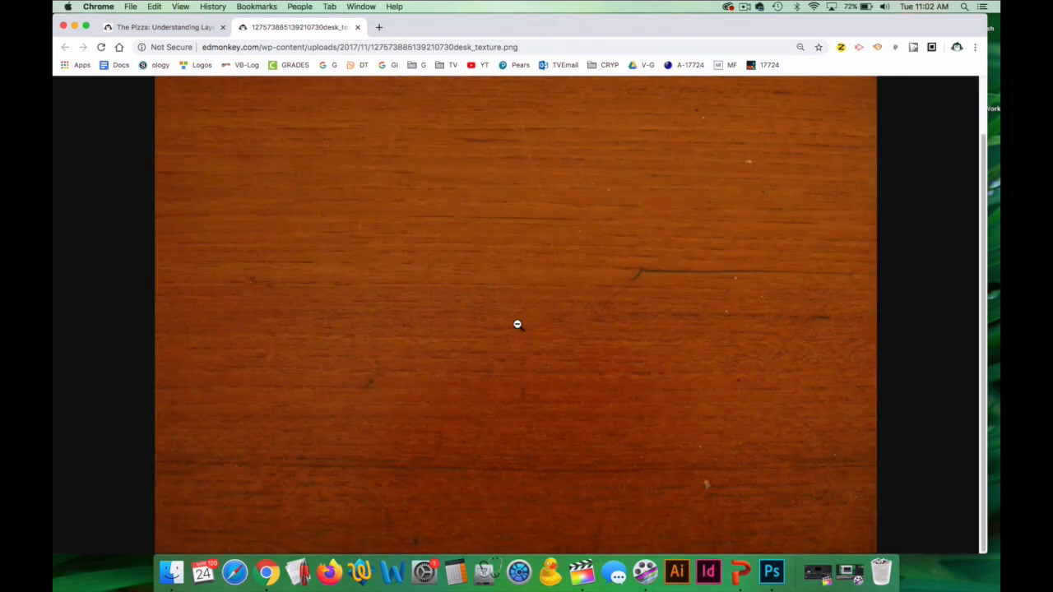
right_click(494, 282)
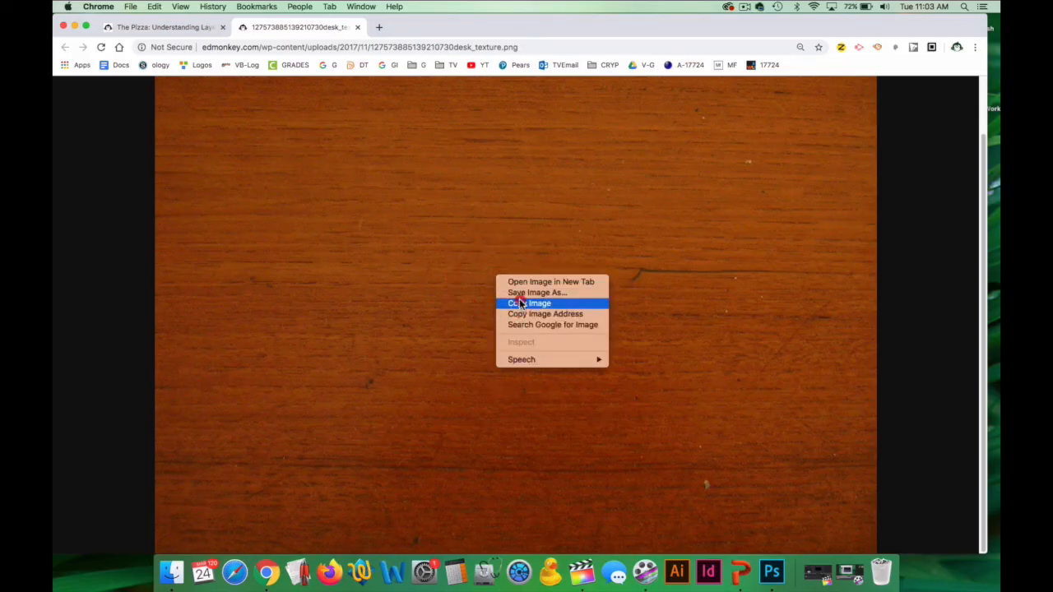
click(519, 303)
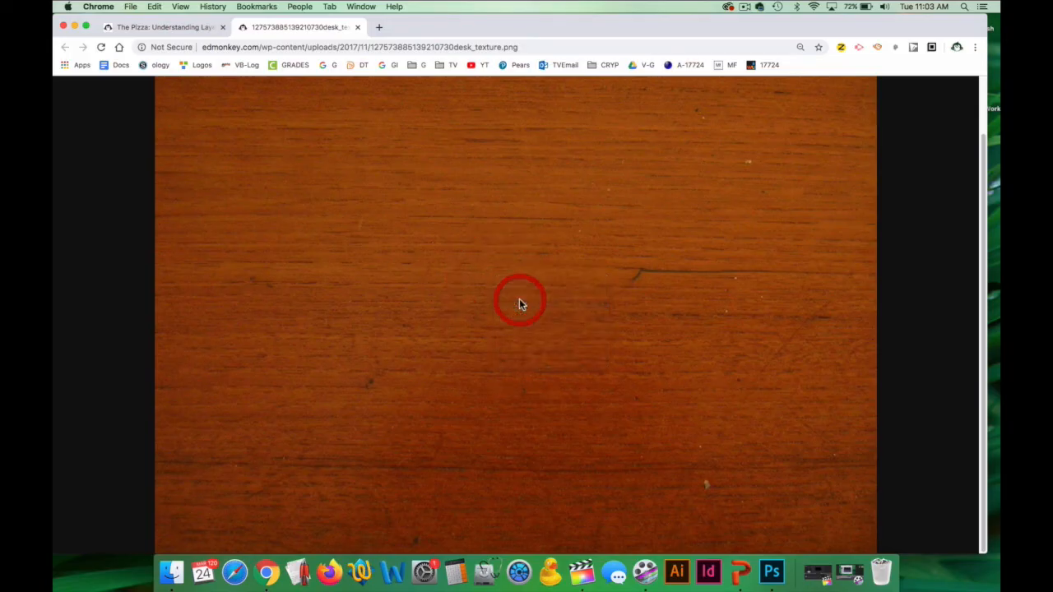
Switch to Photoshop, create a 1600 x 1200 px, 72 ppi document from the Clipboard preset, and paste the wood image.
click(770, 572)
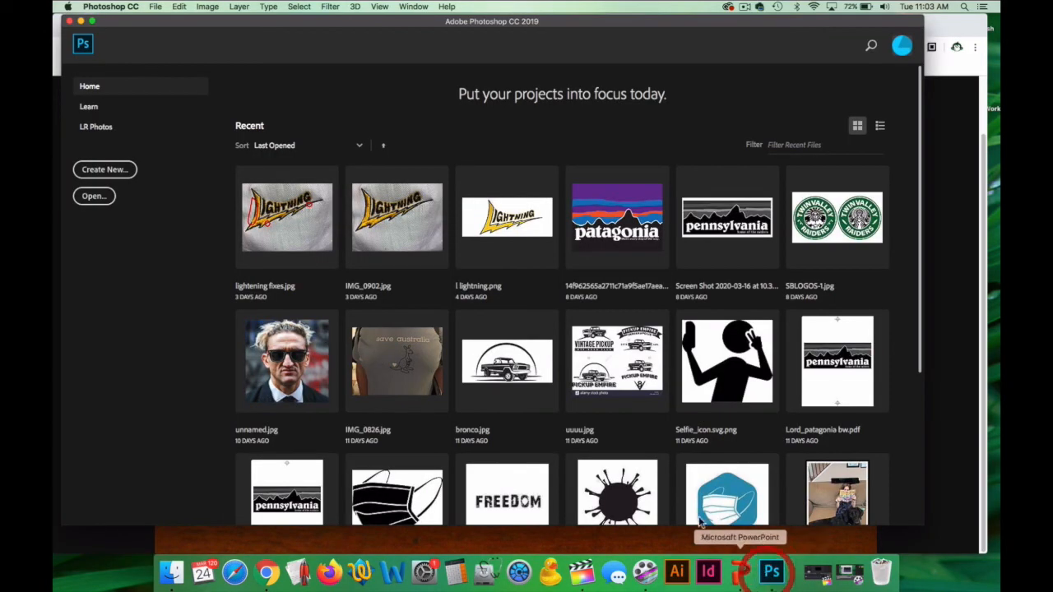
click(122, 172)
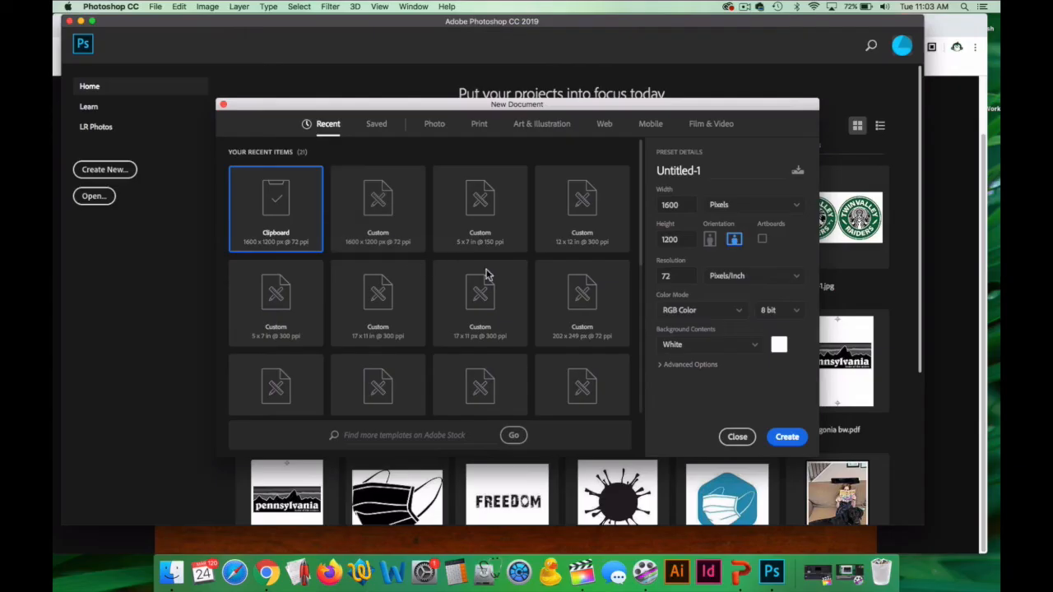
click(788, 438)
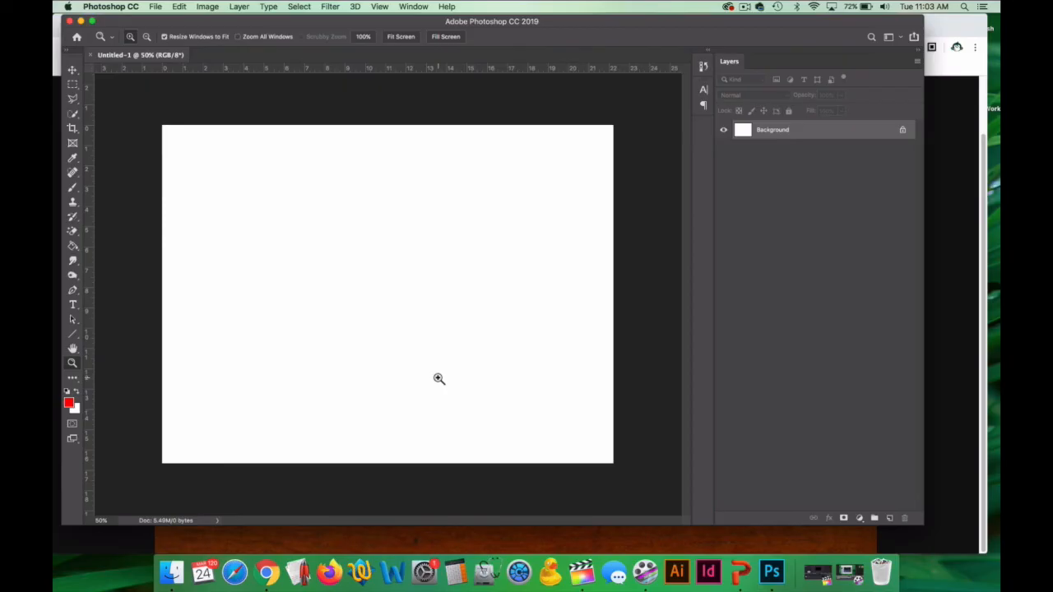
key(super+v)
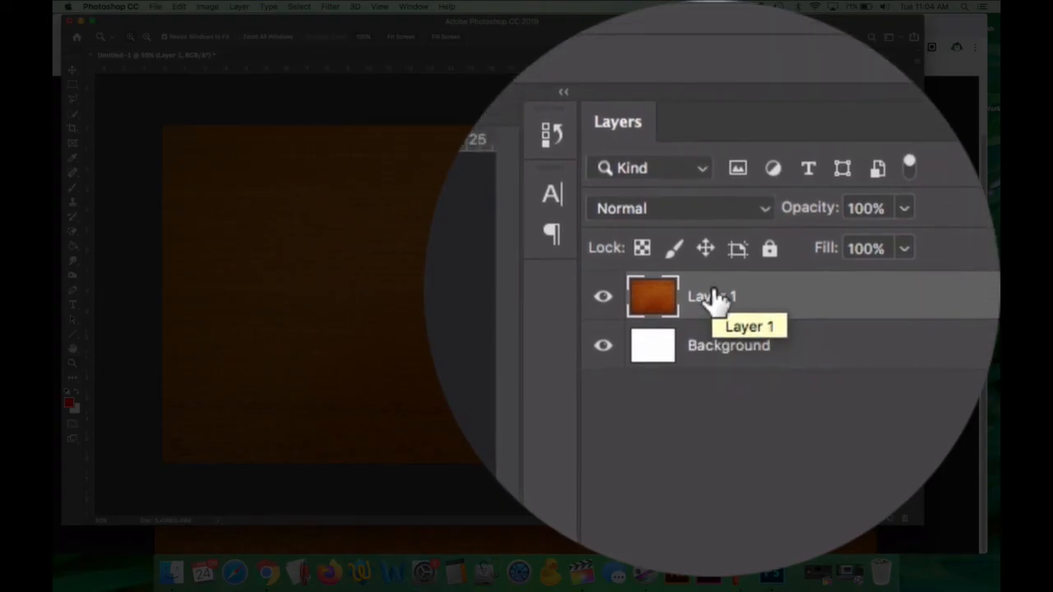
Rename the pasted wood image layer as Wood Table.
double_click(713, 293)
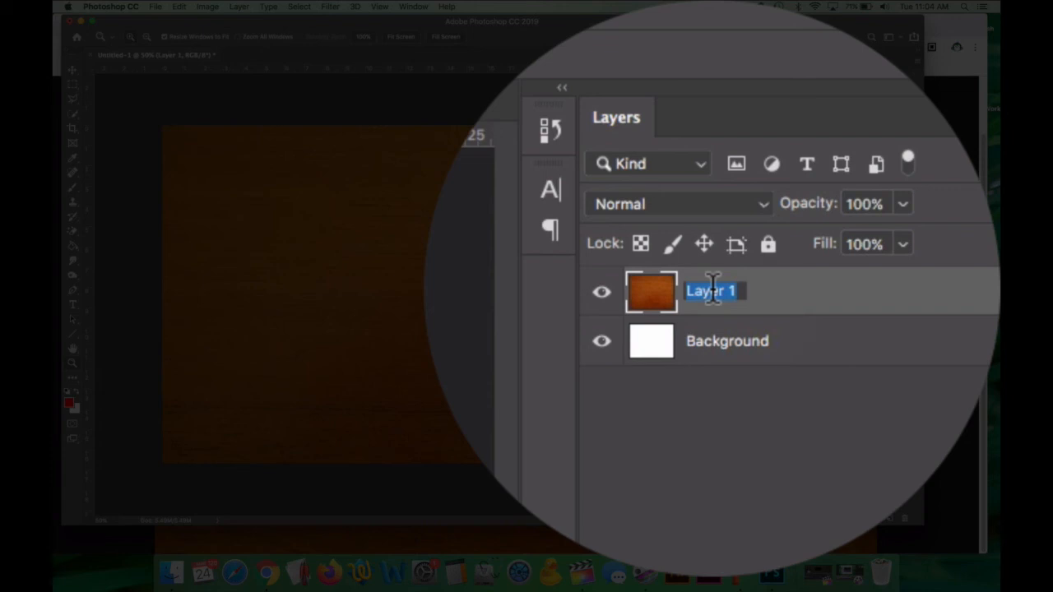
text(WOOD TABLE)
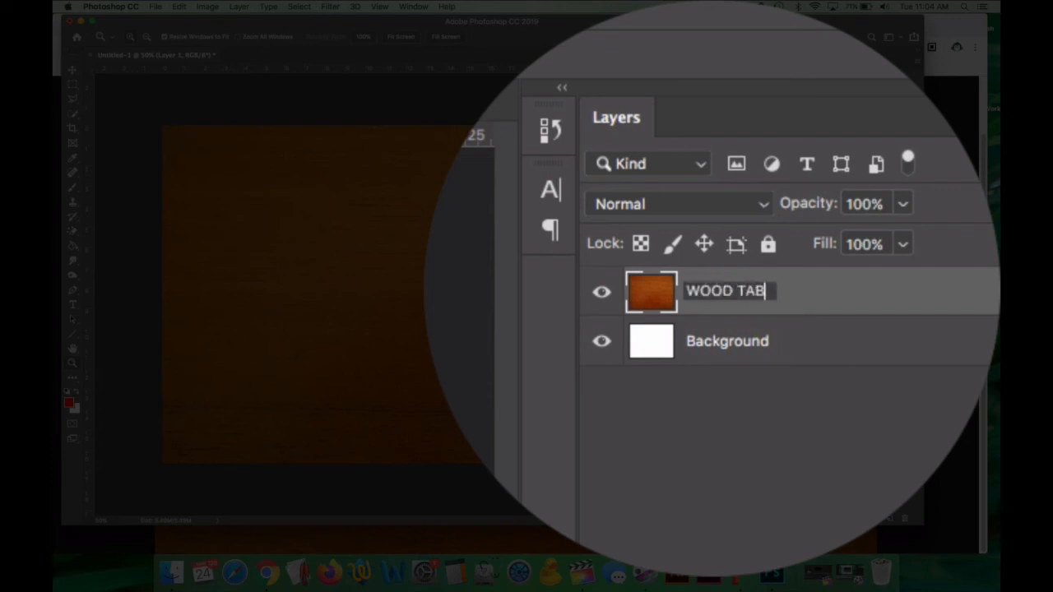
key(BackSpace)
key(BackSpace)
key(BackSpace)
key(BackSpace)
key(BackSpace)
key(BackSpace)
key(BackSpace)
key(BackSpace)
key(BackSpace)
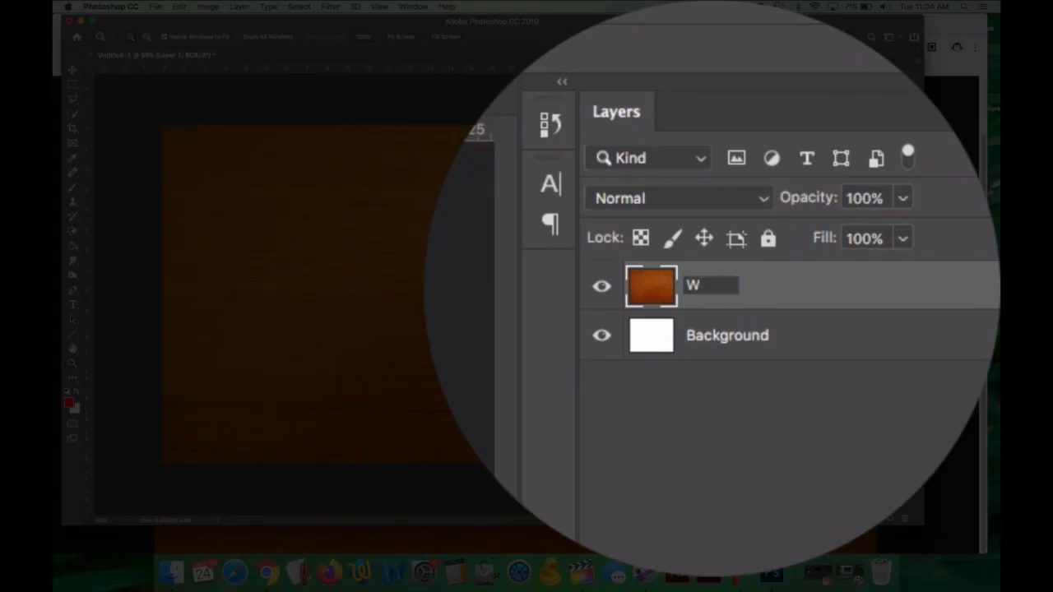
text(ood Table)
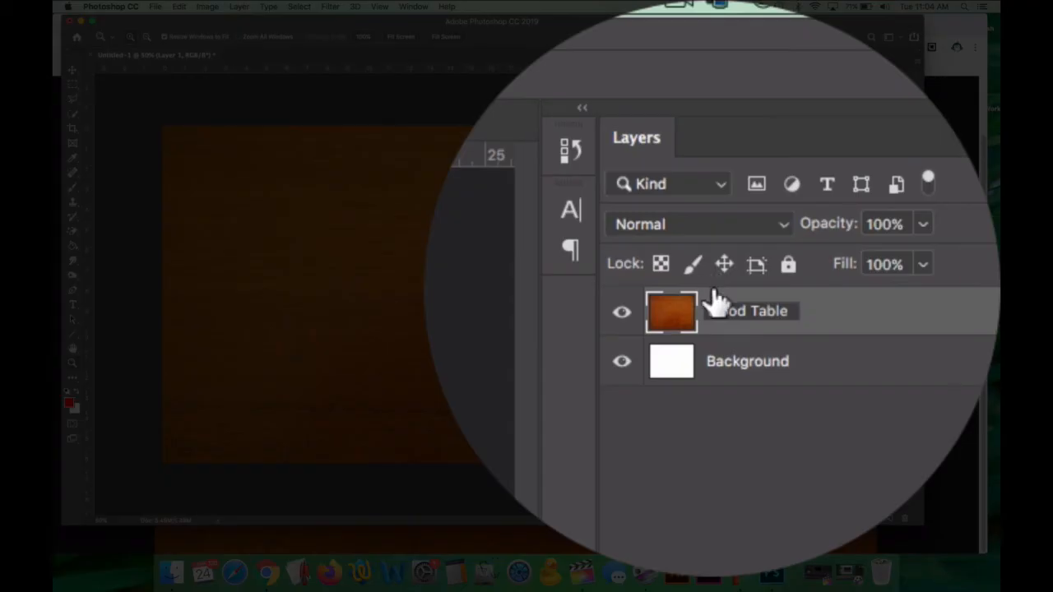
key(Return)
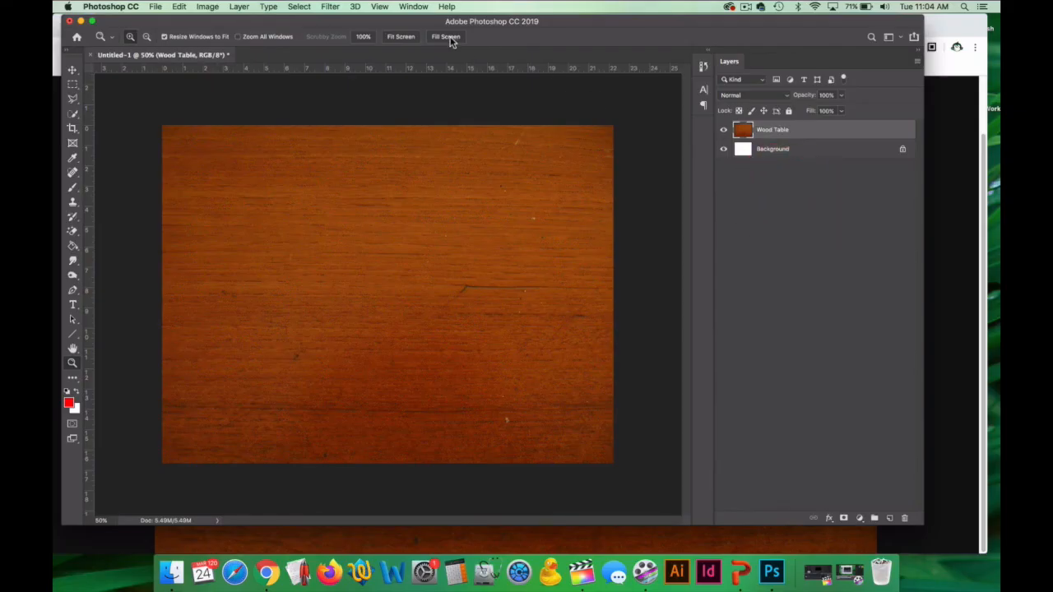
Reposition the Photoshop window and inspect the wood table image by zooming in and back out with the Zoom tool.
drag(450, 25, 475, 52)
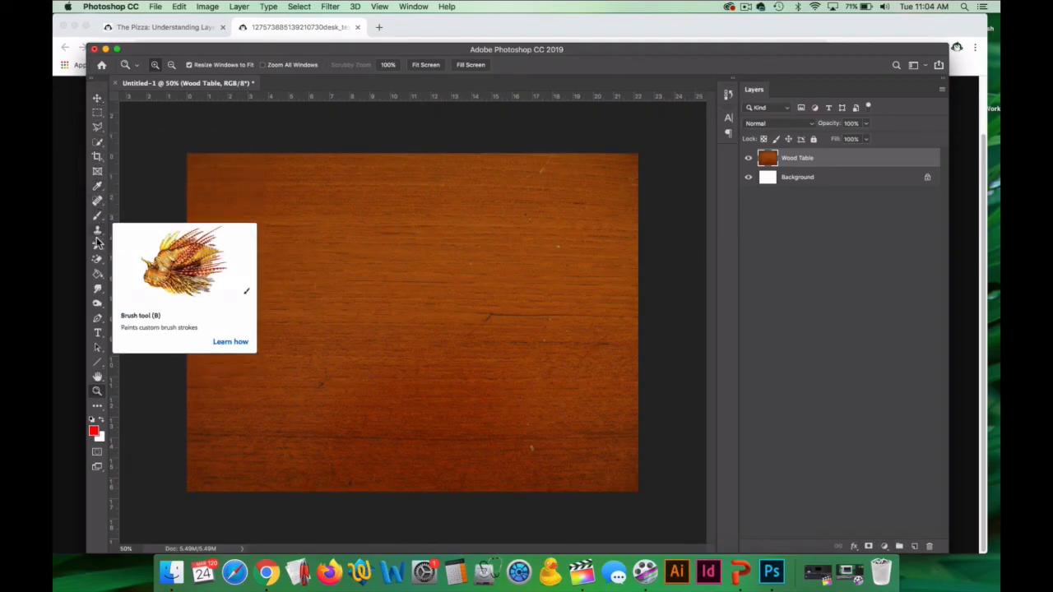
click(96, 394)
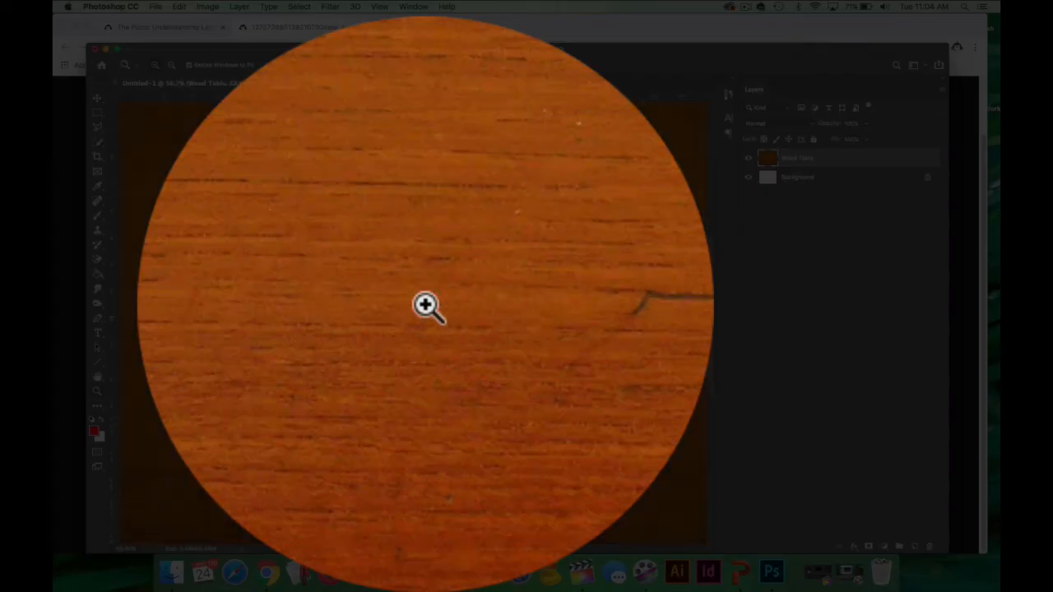
click(518, 306)
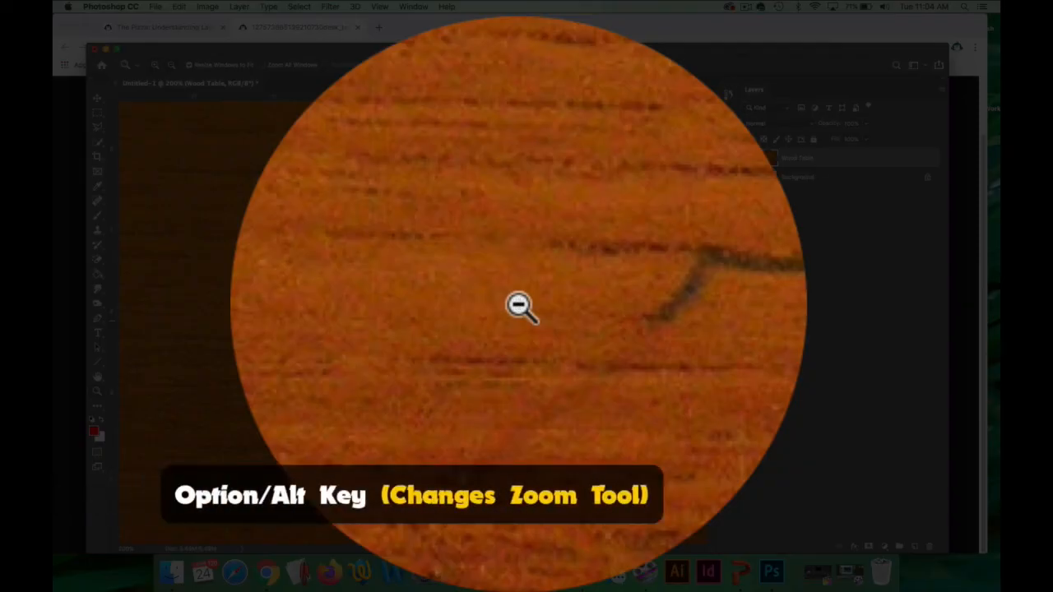
alt+click(482, 305)
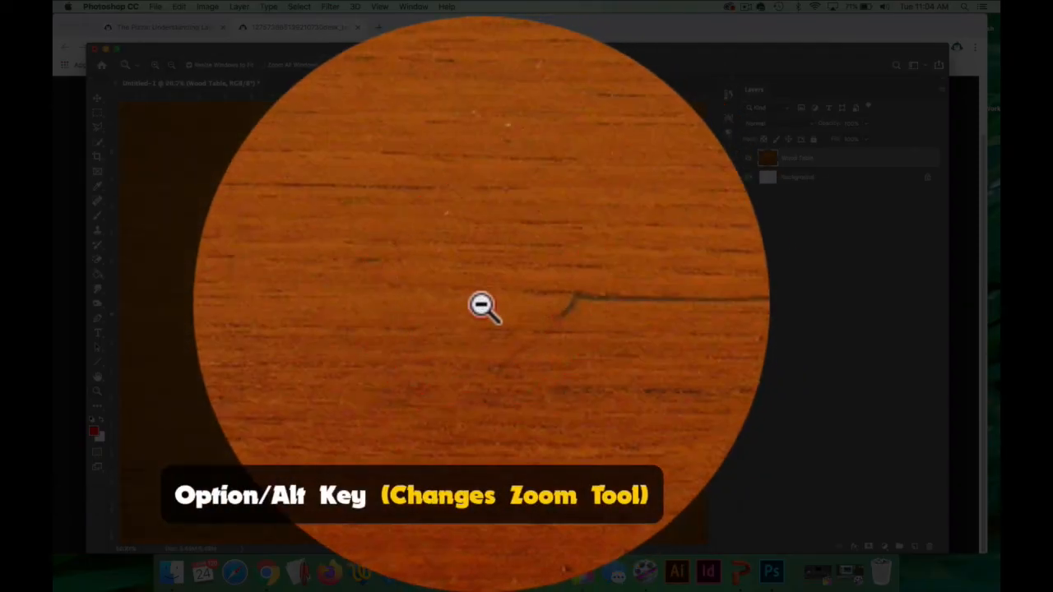
Switch to the browser and open the round pizza pan image from the assignment page in a new tab.
alt+click(482, 305)
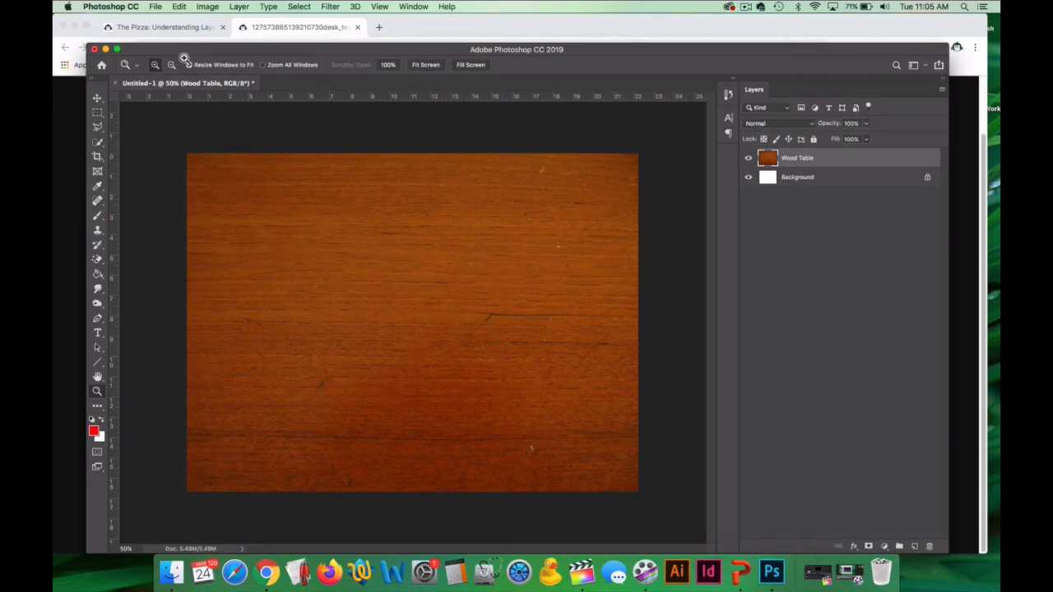
click(179, 31)
scroll(471, 280, down, 3)
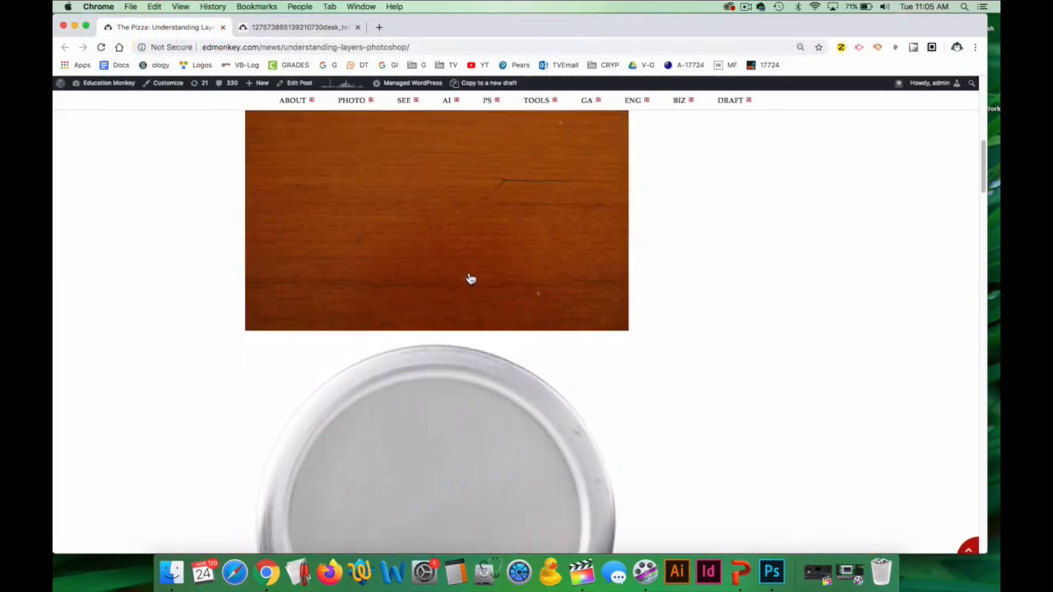
scroll(470, 280, down, 3)
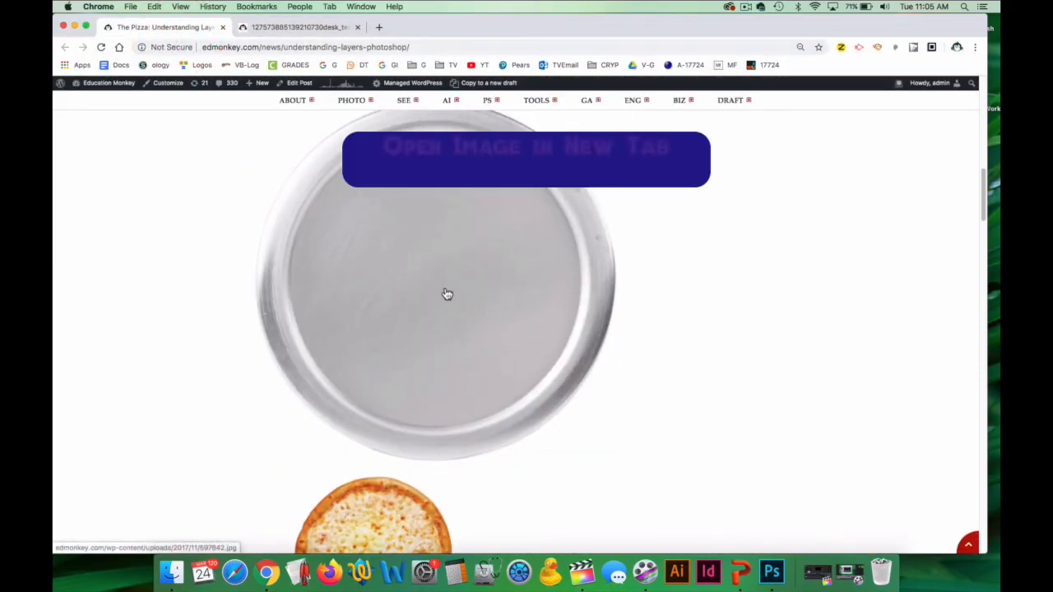
scroll(447, 294, up, 1)
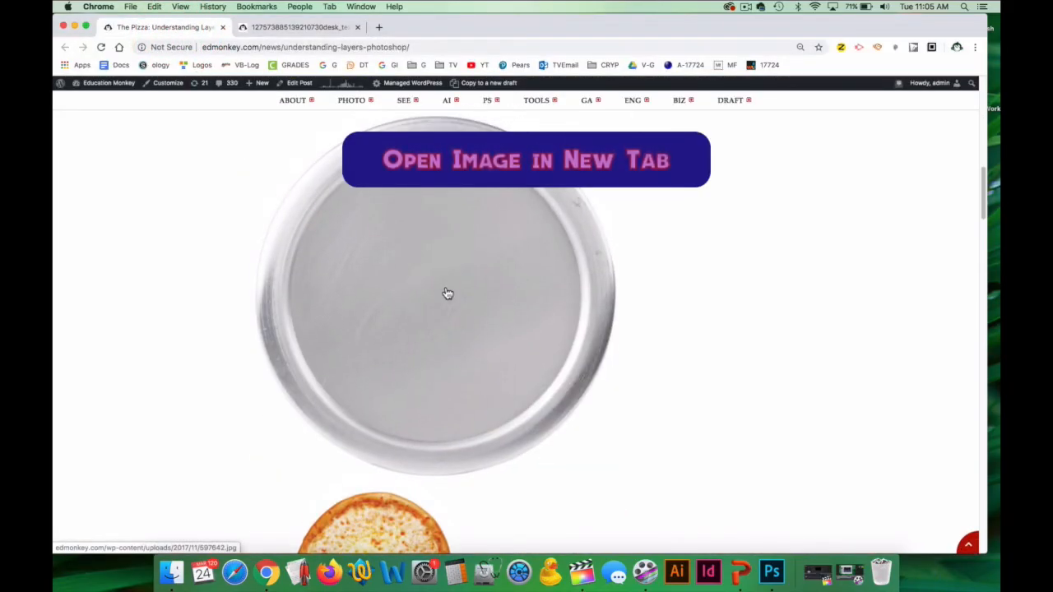
right_click(404, 277)
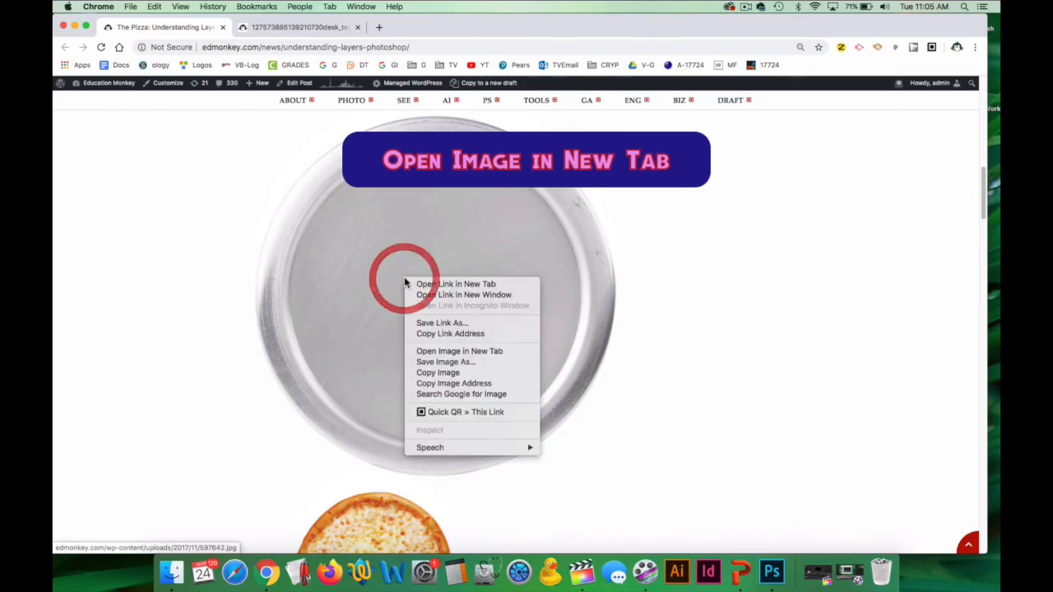
click(480, 352)
click(421, 27)
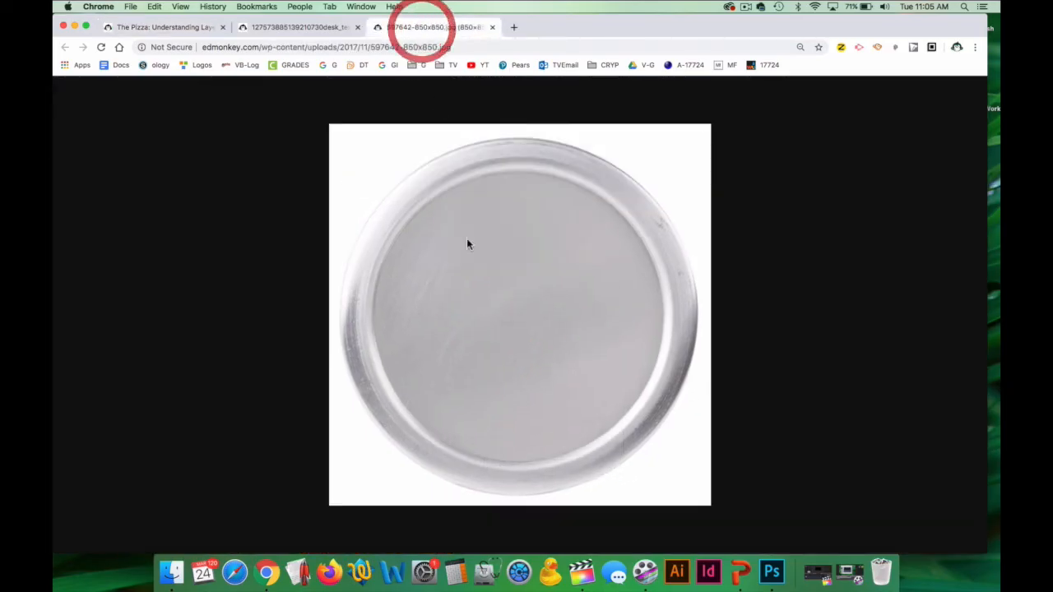
Copy the enlarged pan image, switch to Photoshop, and paste it above the Wood Table layer.
click(515, 320)
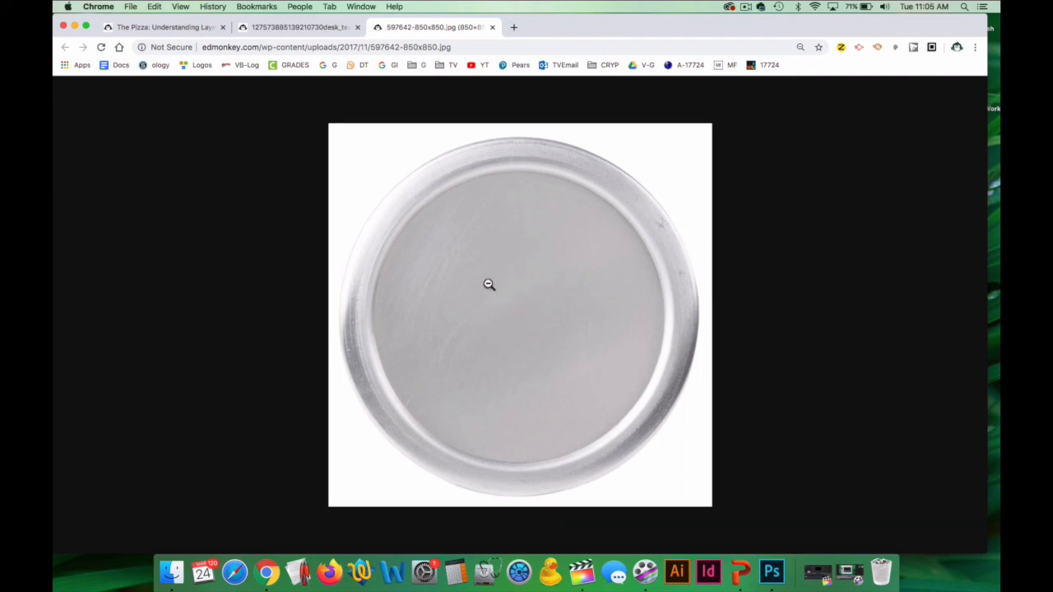
right_click(485, 284)
click(529, 305)
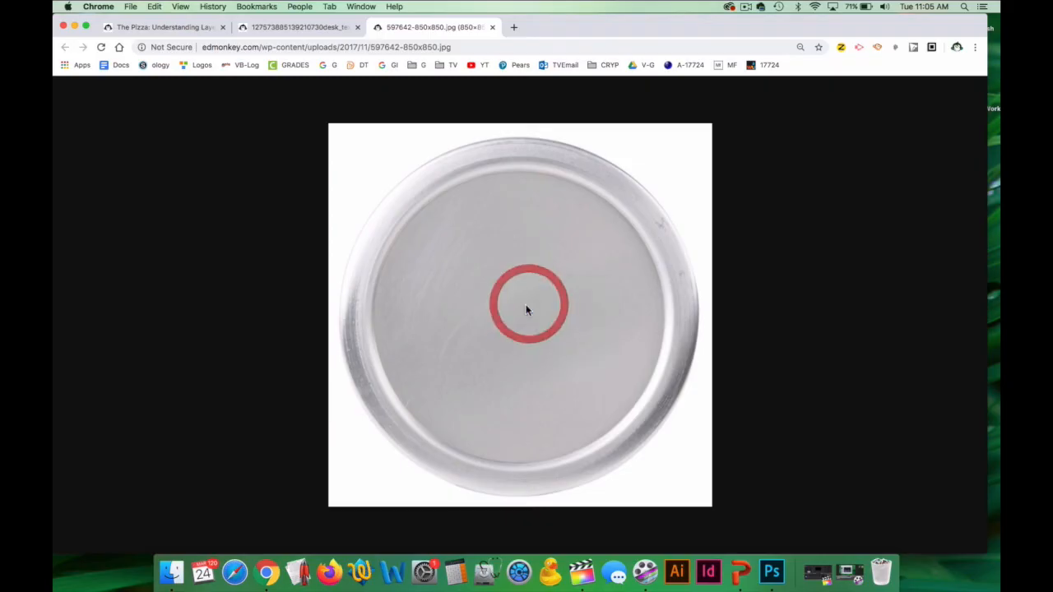
click(772, 572)
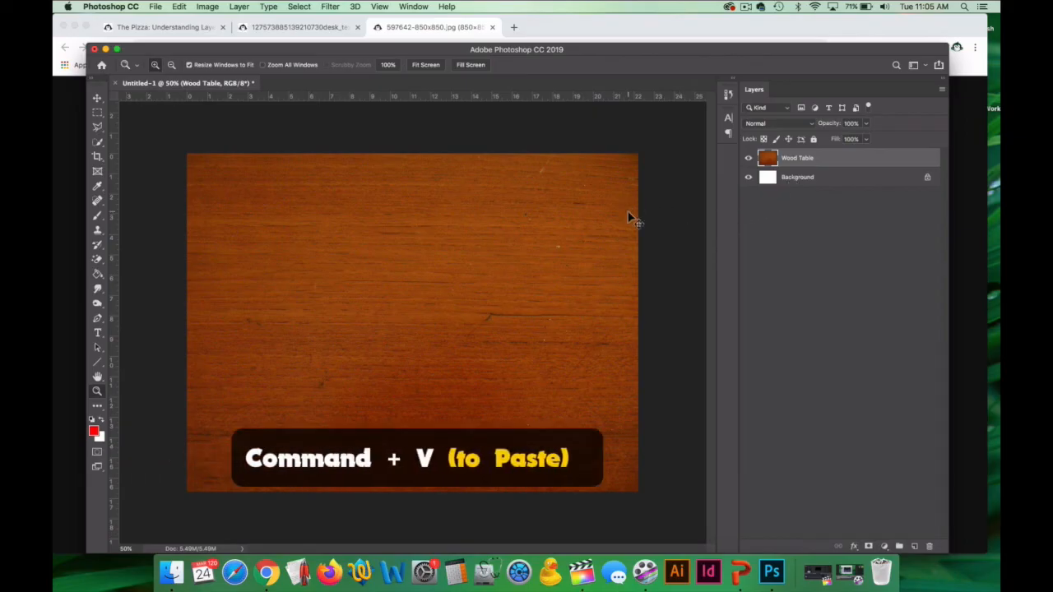
key(super+v)
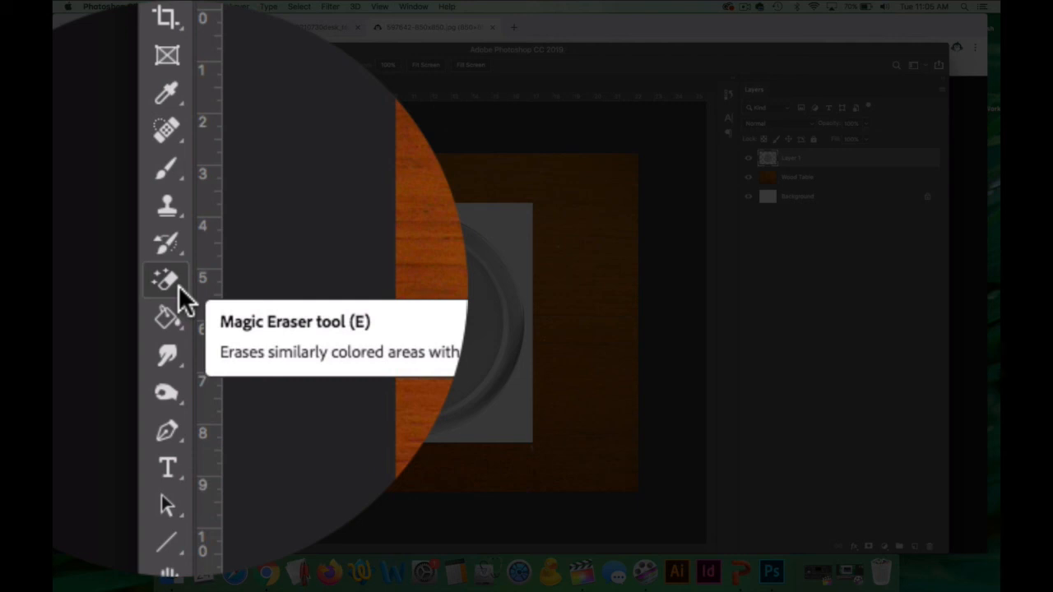
Choose the regular Eraser tool and try larger and smaller brush sizes.
click(165, 281)
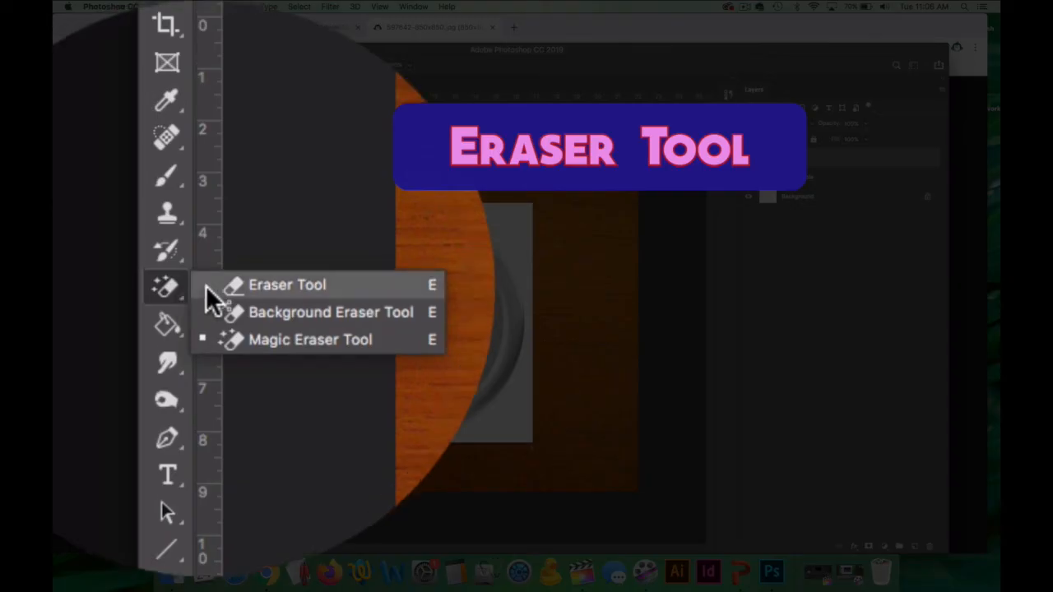
click(259, 284)
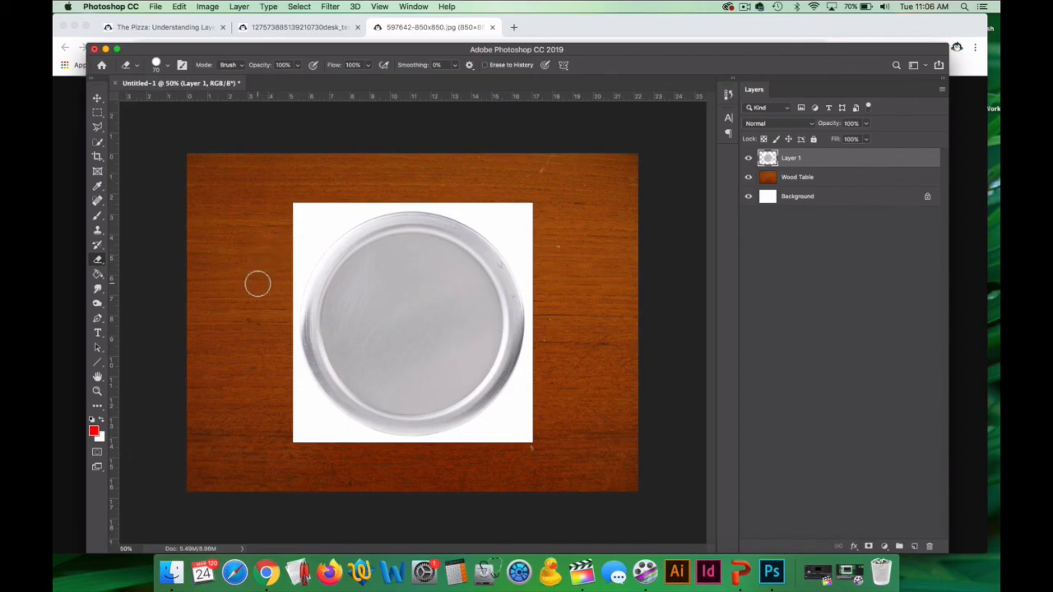
key(bracketright)
key(bracketright)
key(bracketright)
key(bracketright)
key(bracketright)
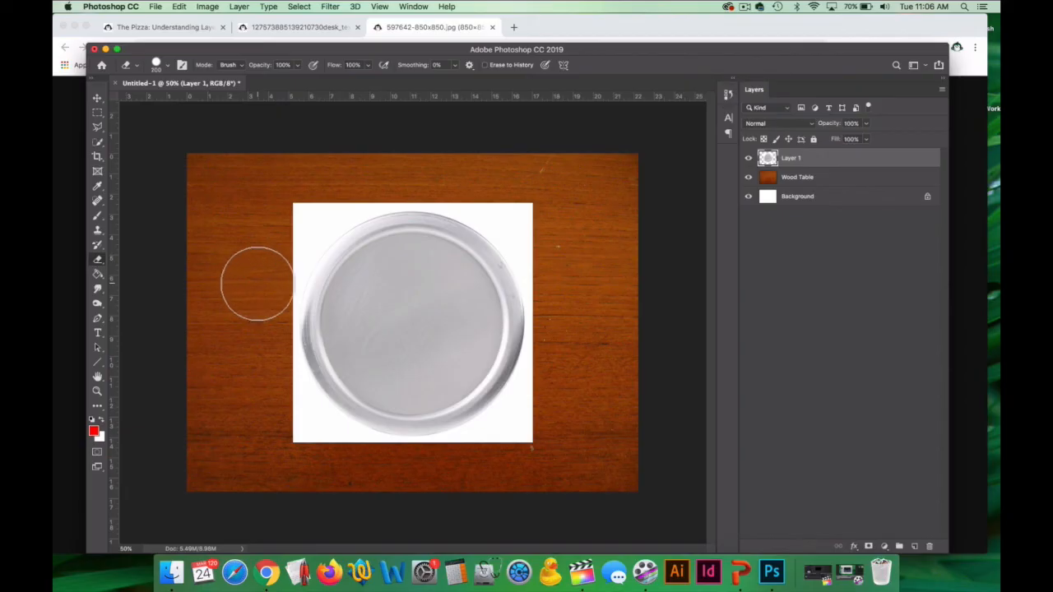
key(bracketleft)
key(bracketleft)
key(bracketleft)
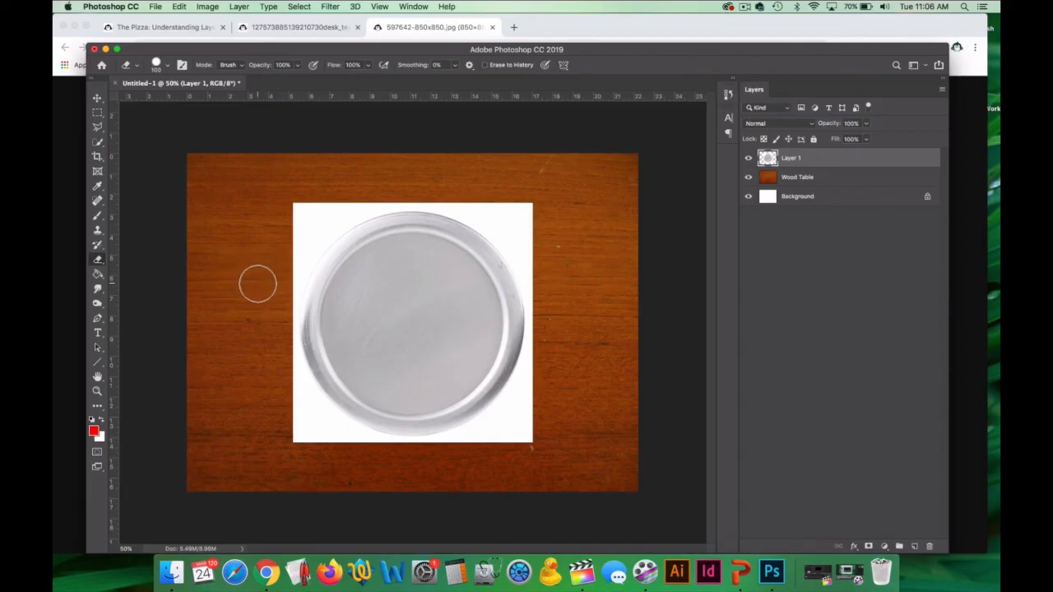
Try erasing freehand and straight horizontal strips across the pan image, and undo the strokes.
click(288, 321)
drag(288, 321, 583, 327)
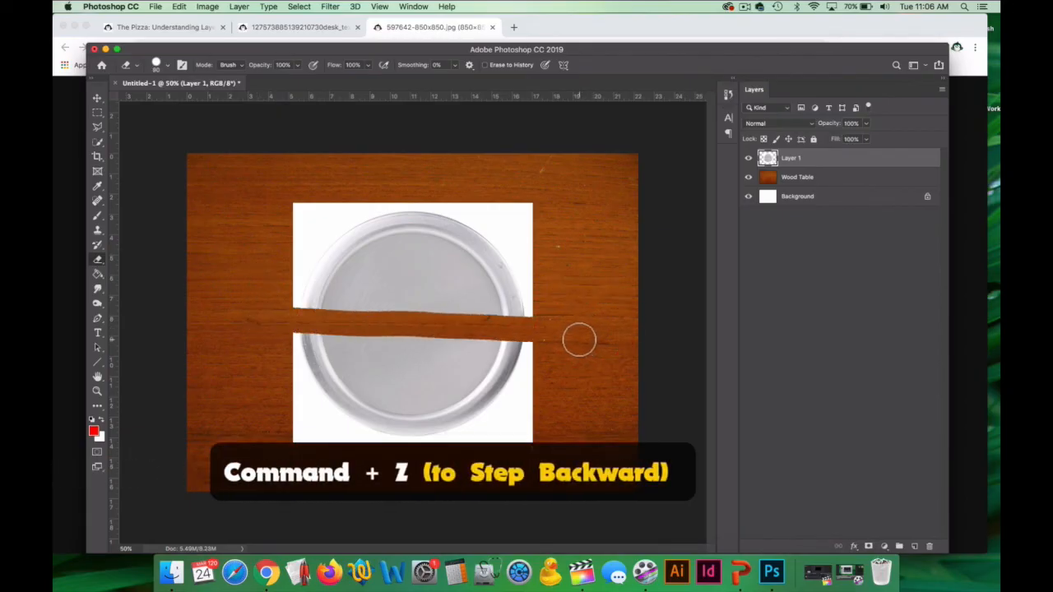
key(super+z)
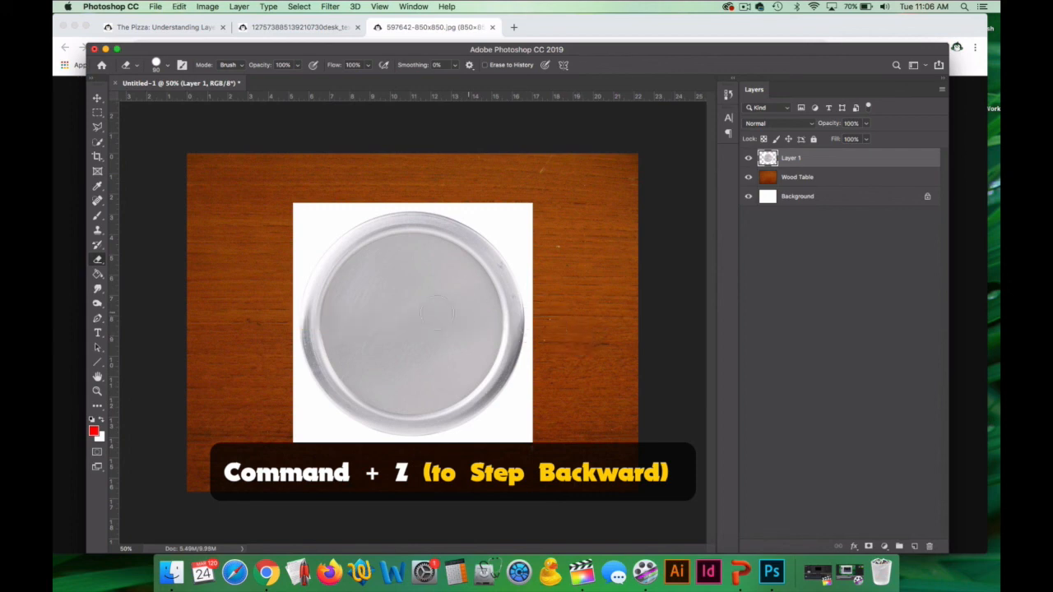
drag(273, 318, 543, 320)
mouse_move(356, 318)
mouse_down()
mouse_move(543, 321)
mouse_move(341, 319)
mouse_up()
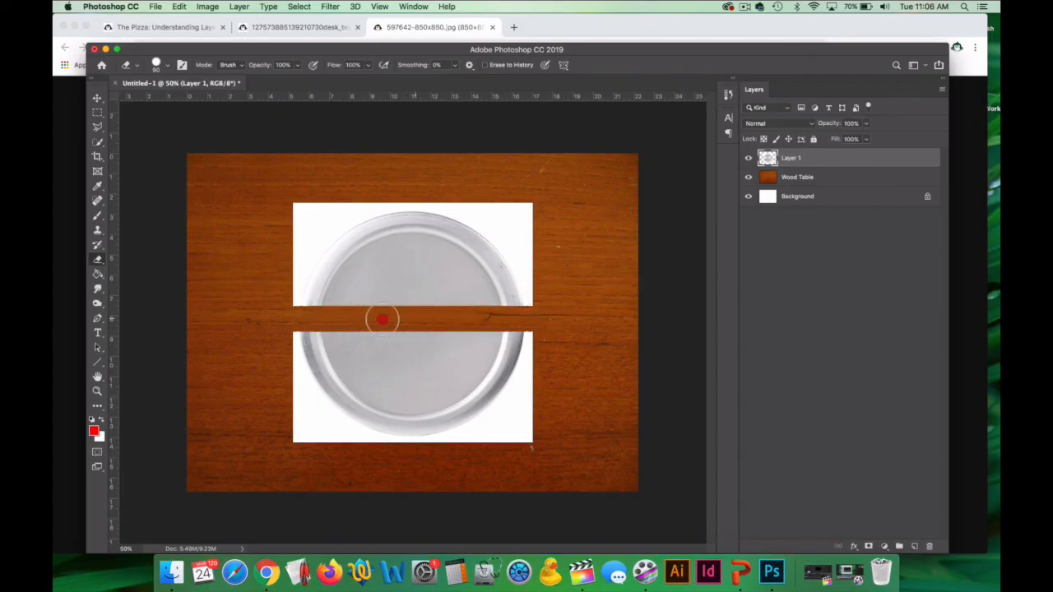
click(320, 304)
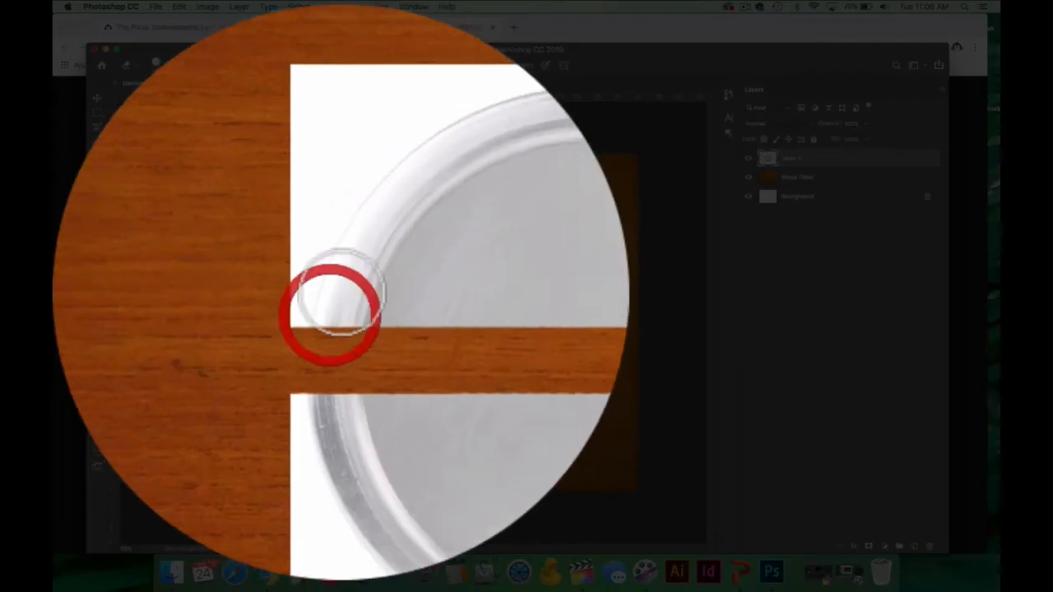
key(super+z)
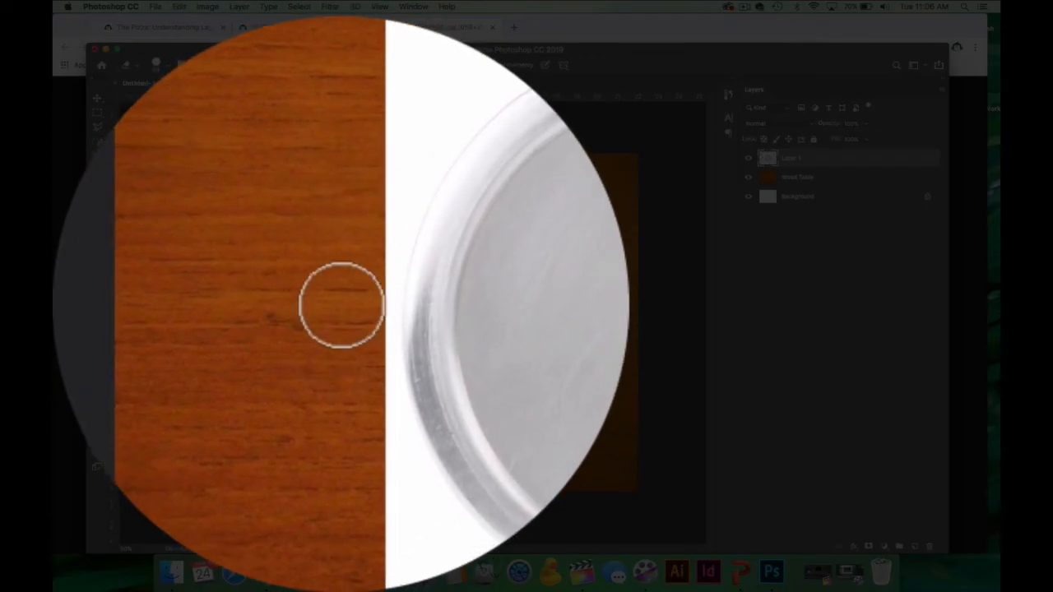
Try erasing one horizontal and three roughly vertical strips through the pan image, and undo all the strokes.
mouse_move(341, 304)
mouse_down()
mouse_move(550, 305)
mouse_move(342, 306)
mouse_move(539, 304)
mouse_up()
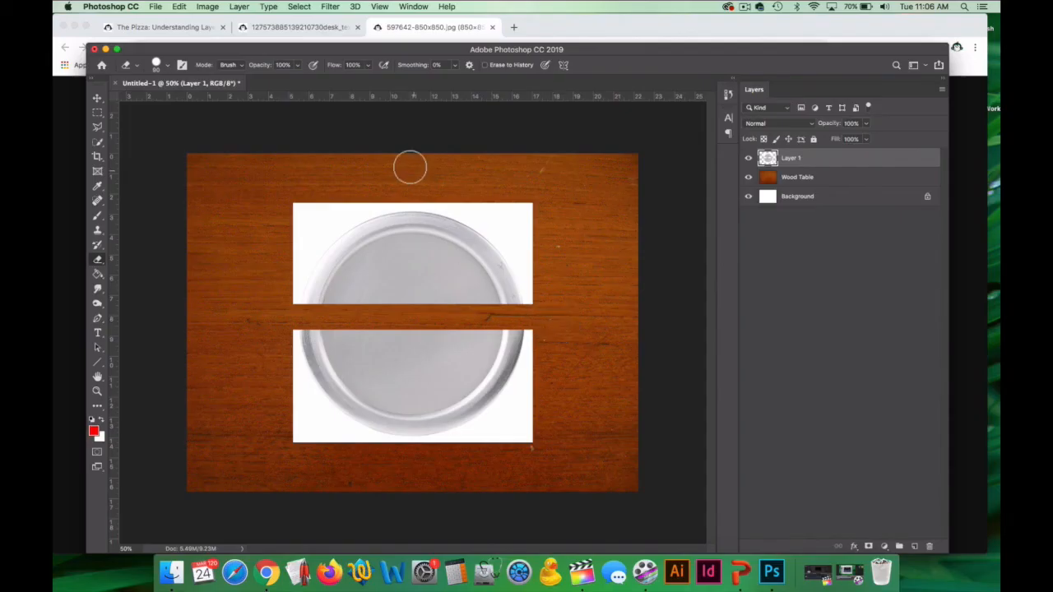
drag(419, 218, 431, 457)
drag(367, 193, 383, 437)
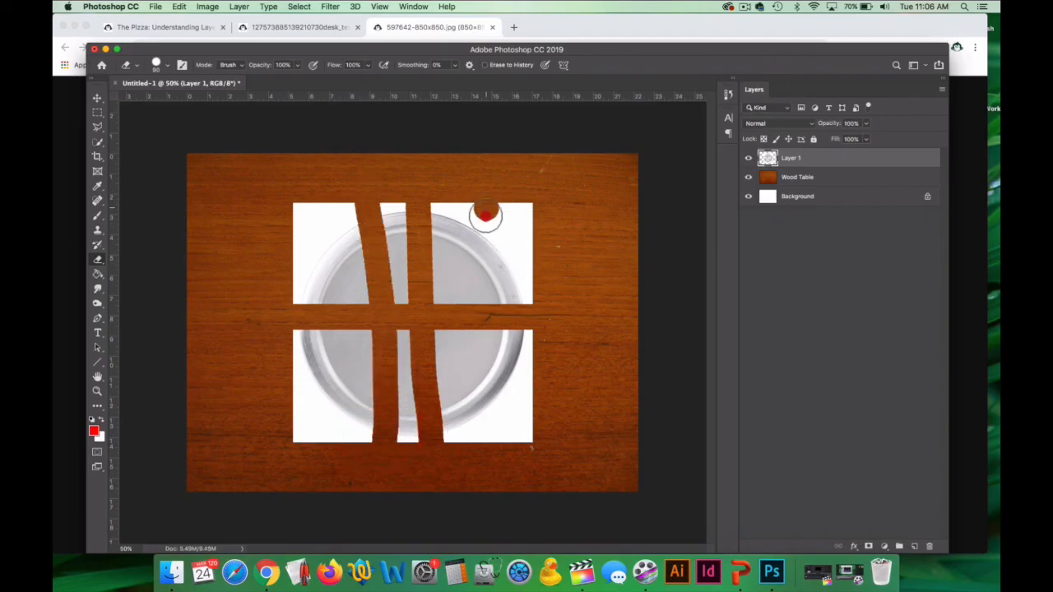
drag(486, 207, 498, 338)
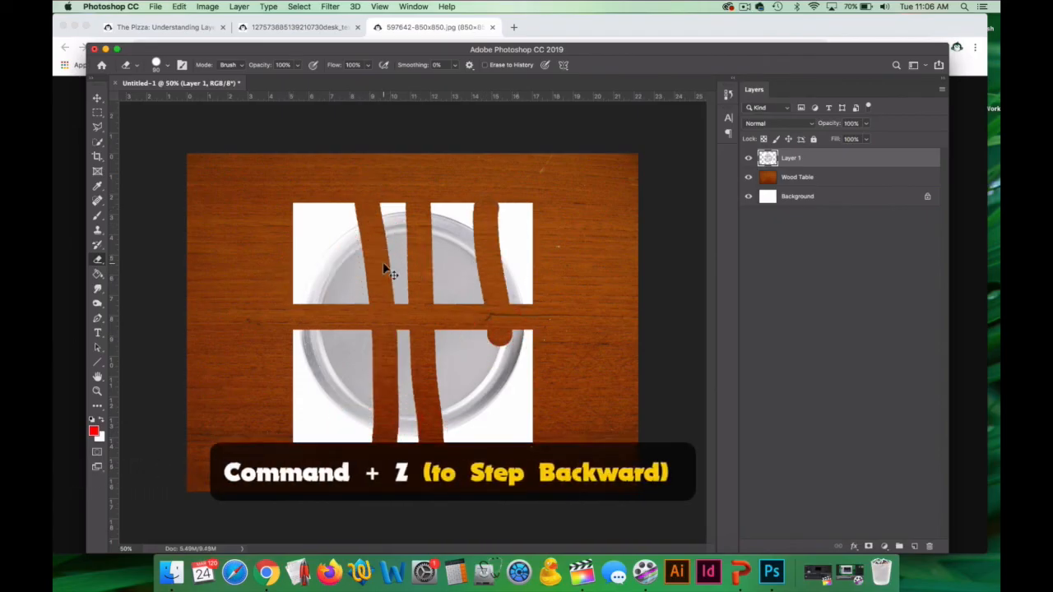
key(super+z)
key(super+z)
key(super+z)
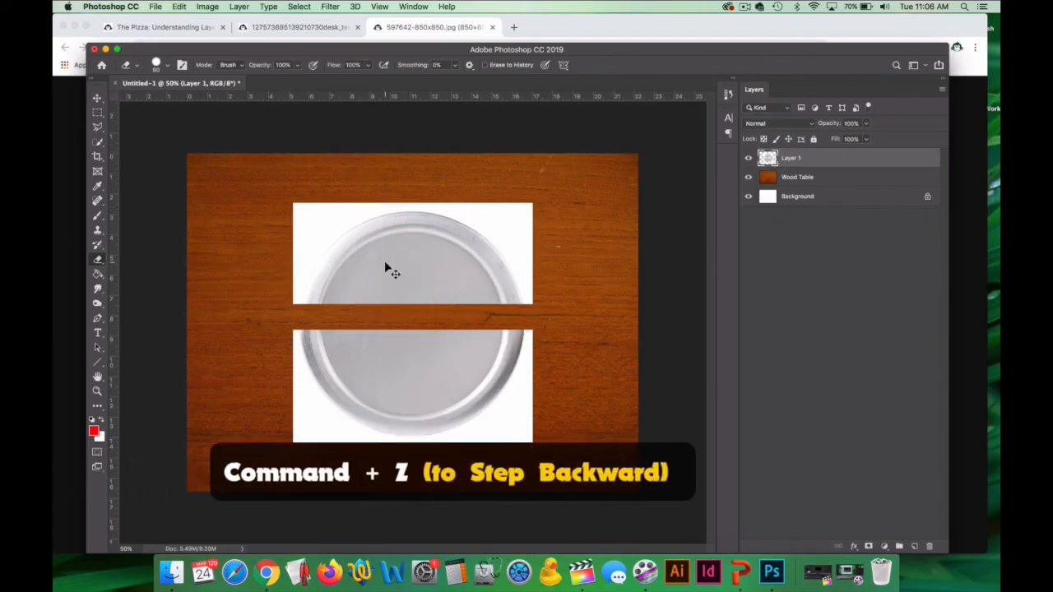
key(super+z)
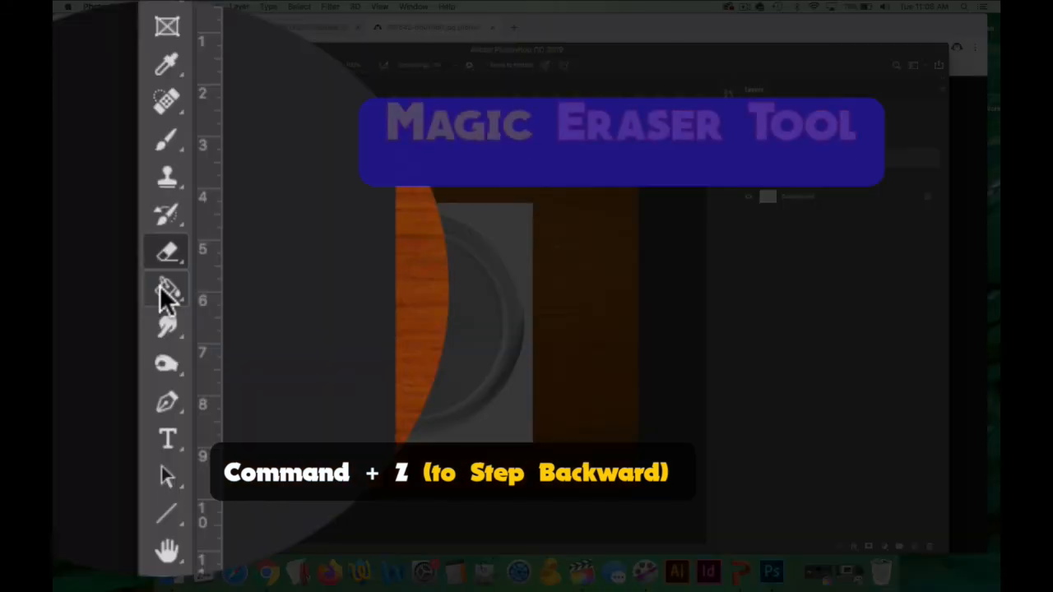
Switch to the Magic Eraser tool and compare its crosshair and eraser-icon cursors, returning to the crosshair.
click(97, 262)
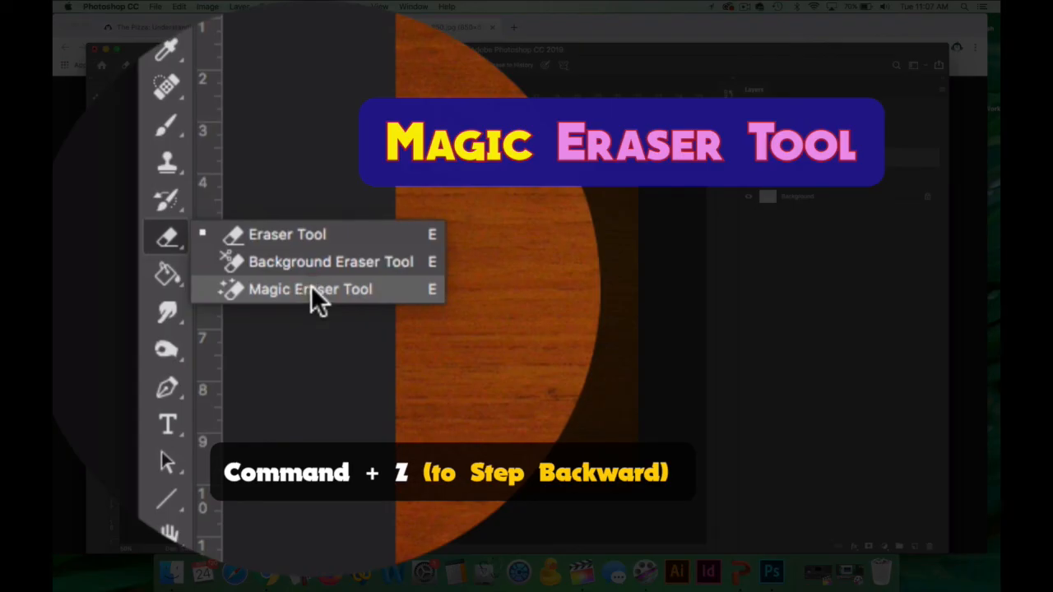
click(311, 286)
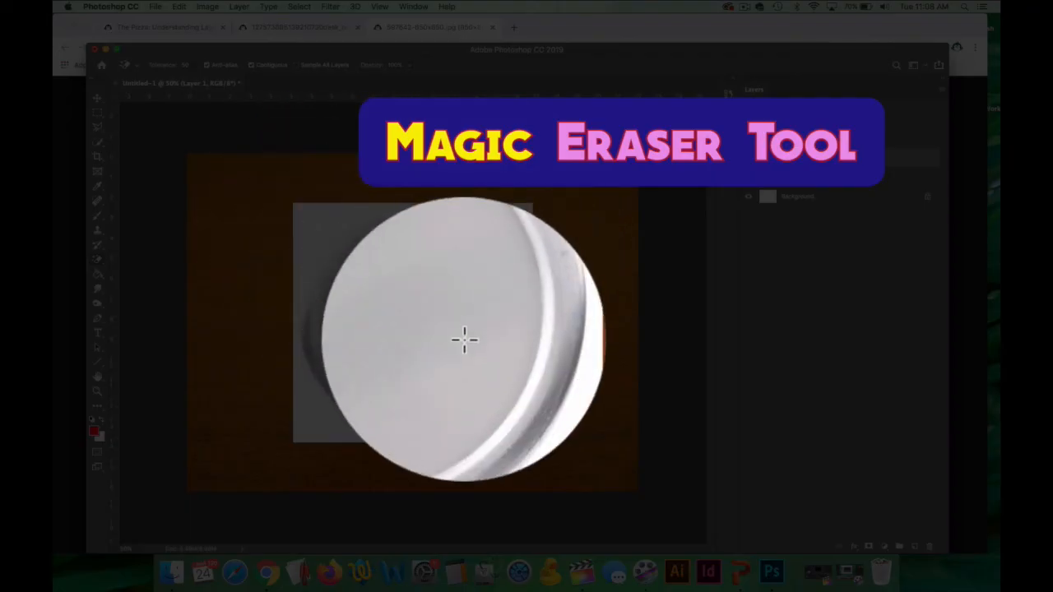
key(Caps_Lock)
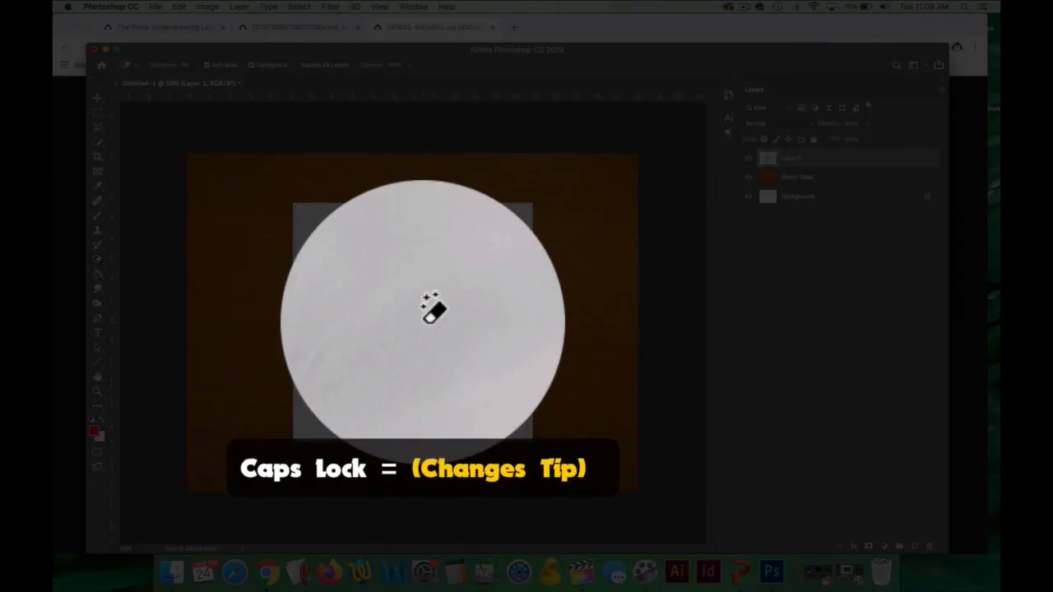
key(Caps_Lock)
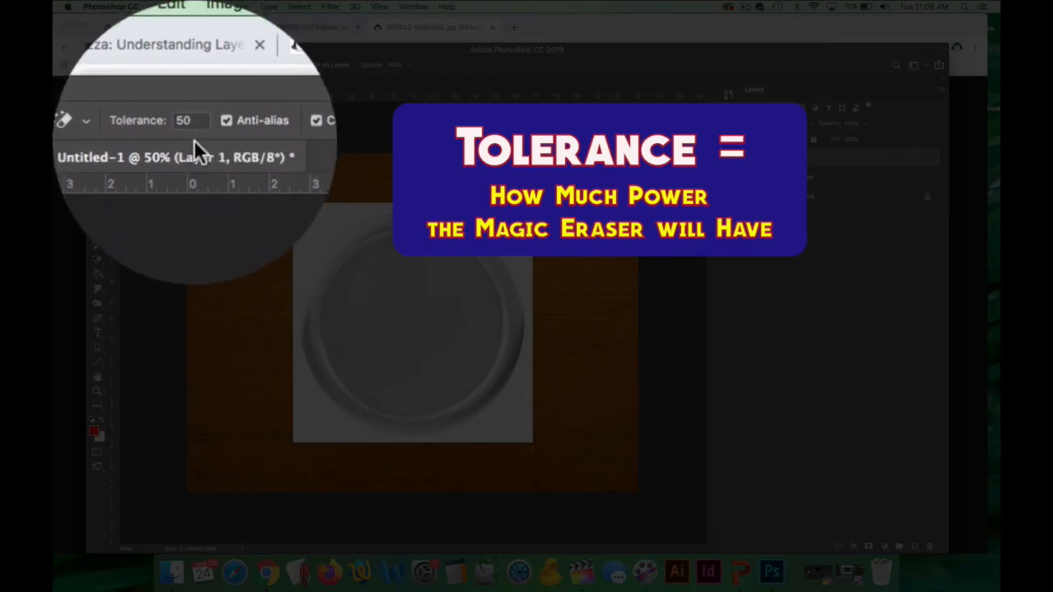
Try erasing the white area around the pan with a Magic Eraser tolerance of 75, and undo it.
double_click(200, 133)
text(75)
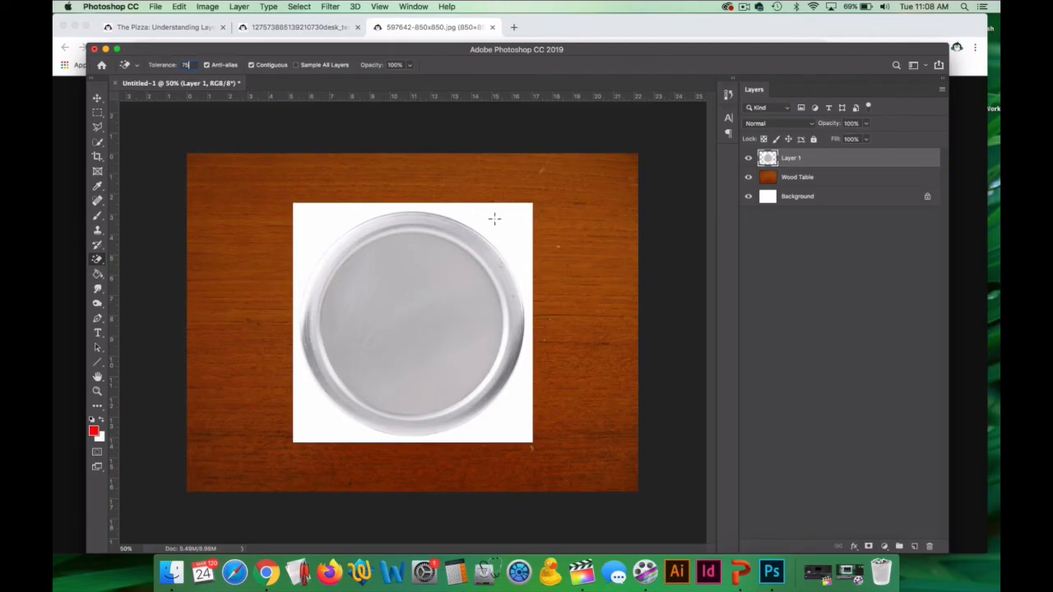
click(506, 220)
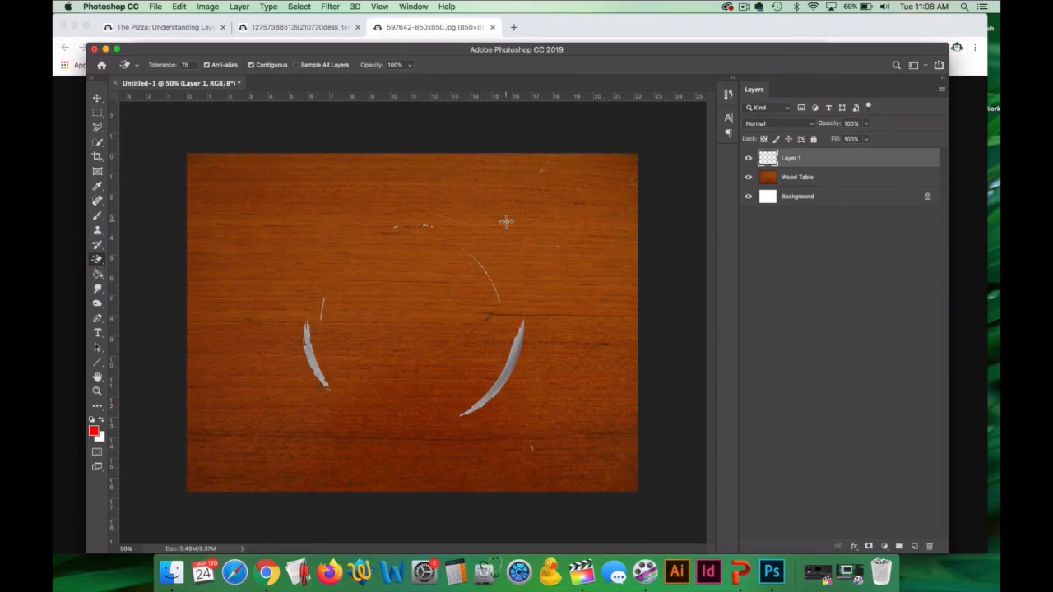
key(super+z)
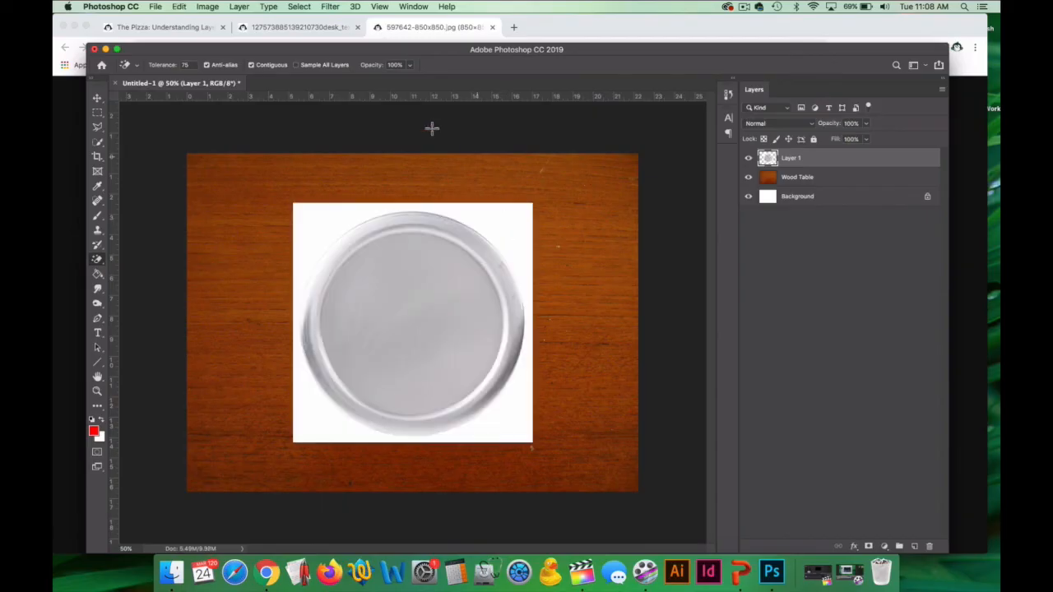
Try removing the pan's white surround at tolerance 65, and undo the erasure.
click(186, 65)
text(65)
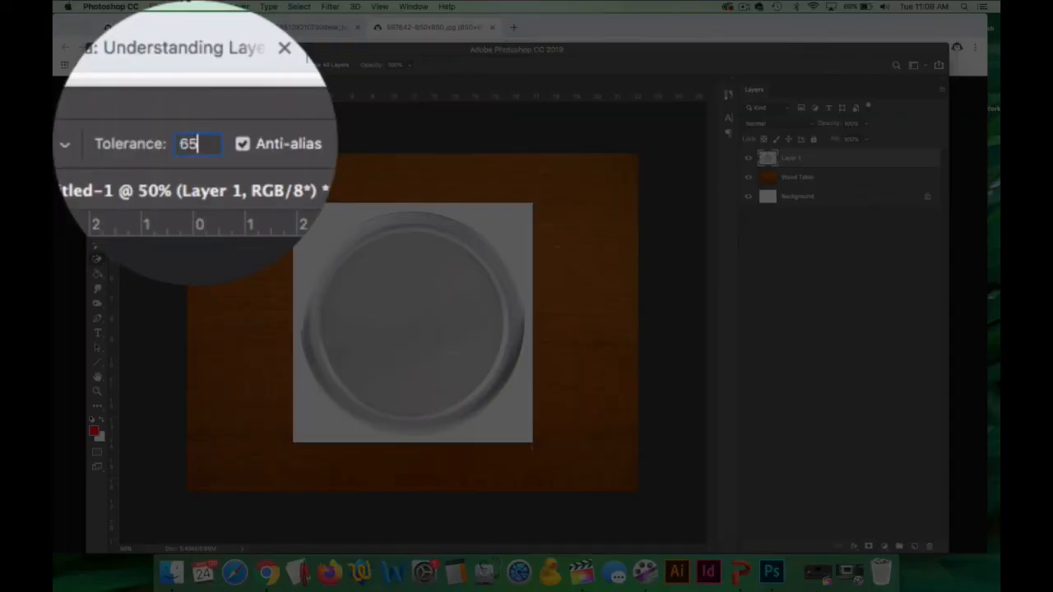
click(515, 238)
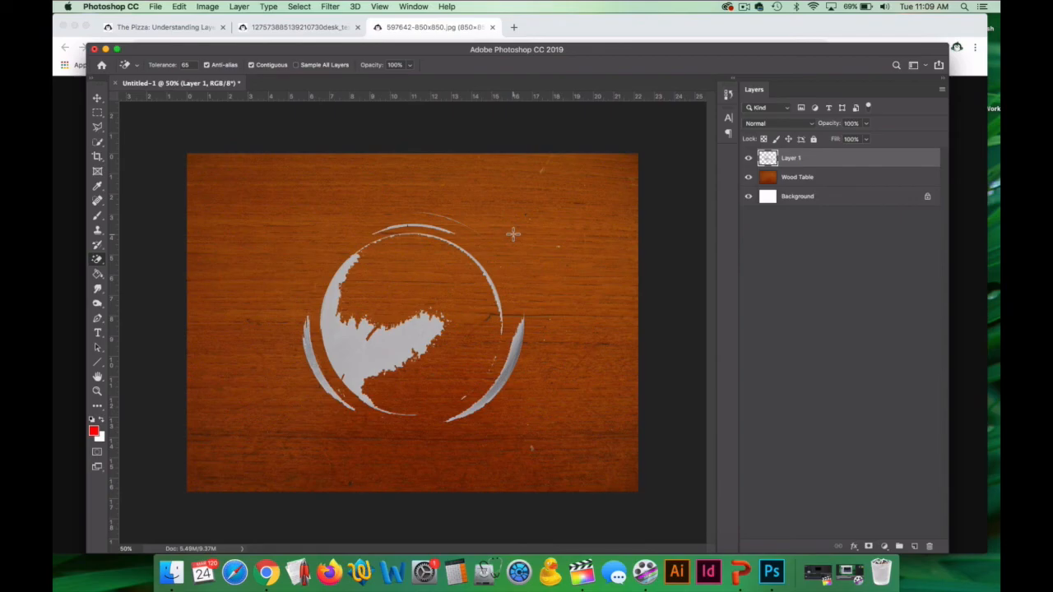
key(super+z)
Try removing the pan's white surround at tolerance 55, and undo the erasure.
click(188, 65)
text(55)
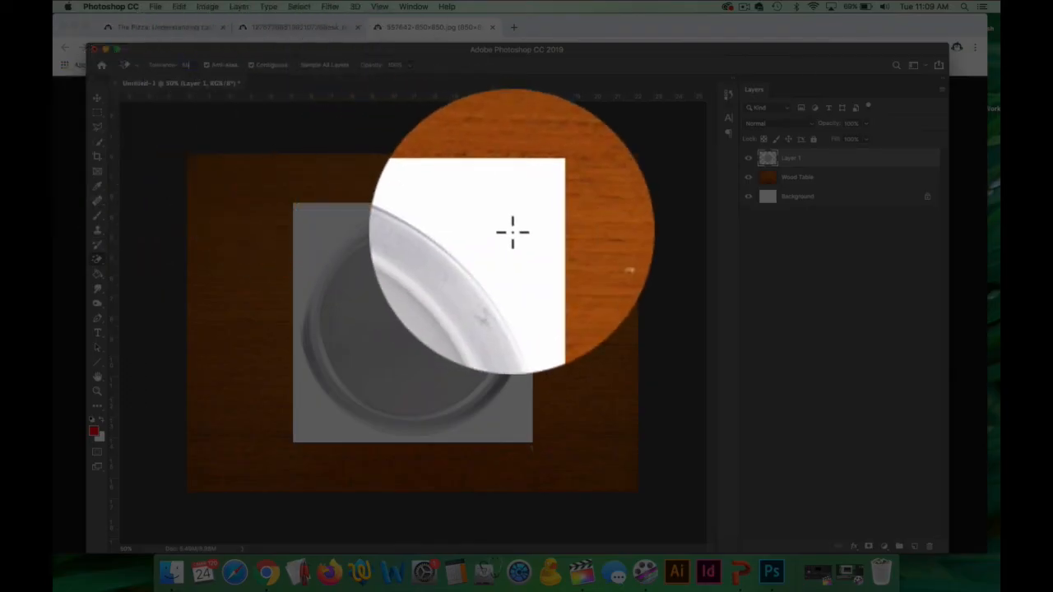
click(513, 233)
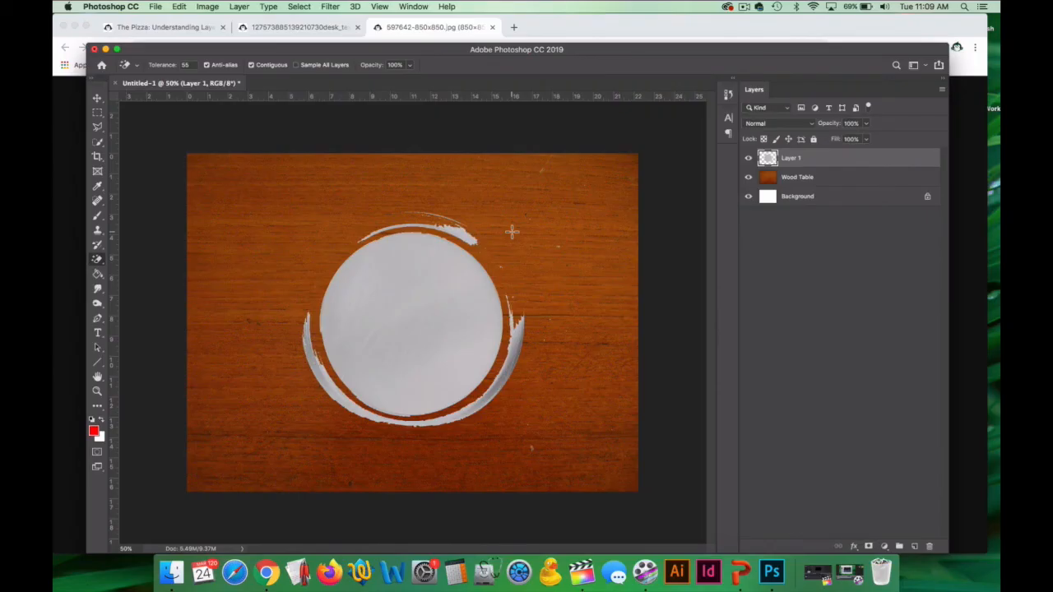
key(super+z)
Set the Magic Eraser tolerance to 45 and erase the white background around the pan.
click(188, 64)
text(45)
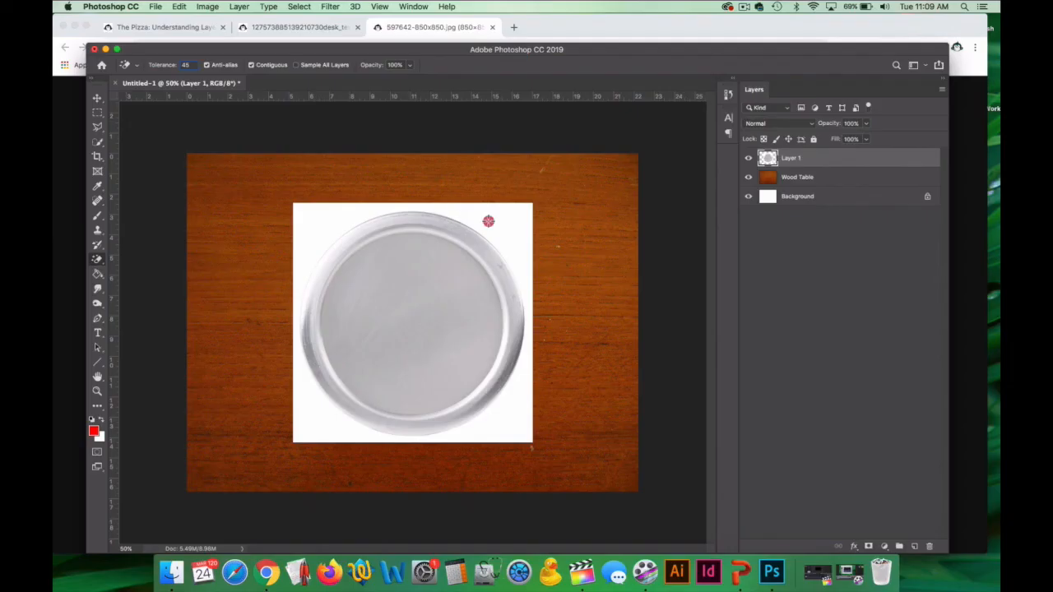
click(491, 220)
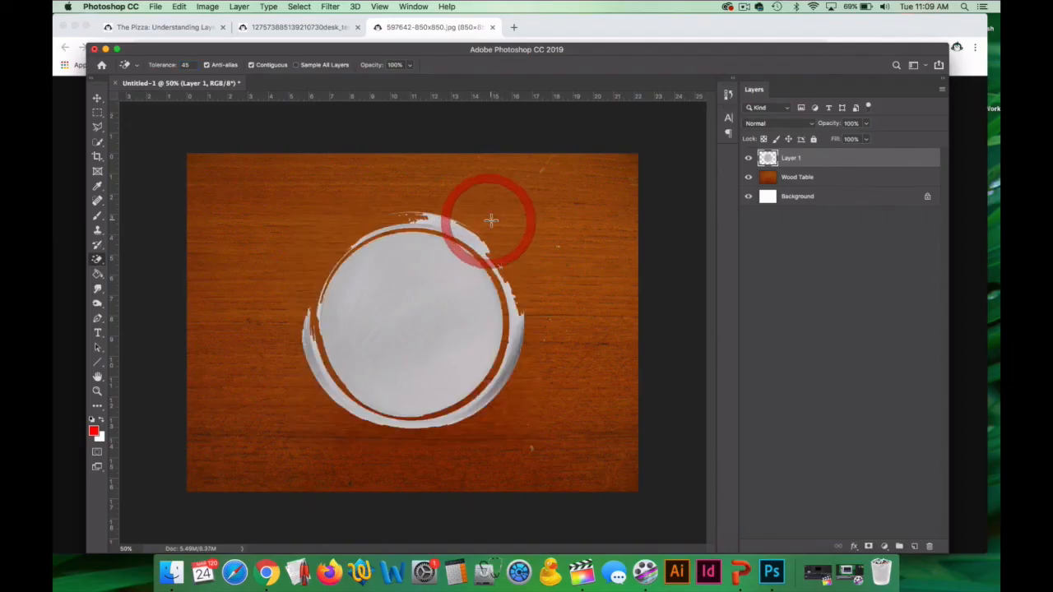
Undo the last erasure, try removing the pan's white surround at Magic Eraser tolerance 35, and undo that too.
key(super+z)
double_click(186, 64)
text(35)
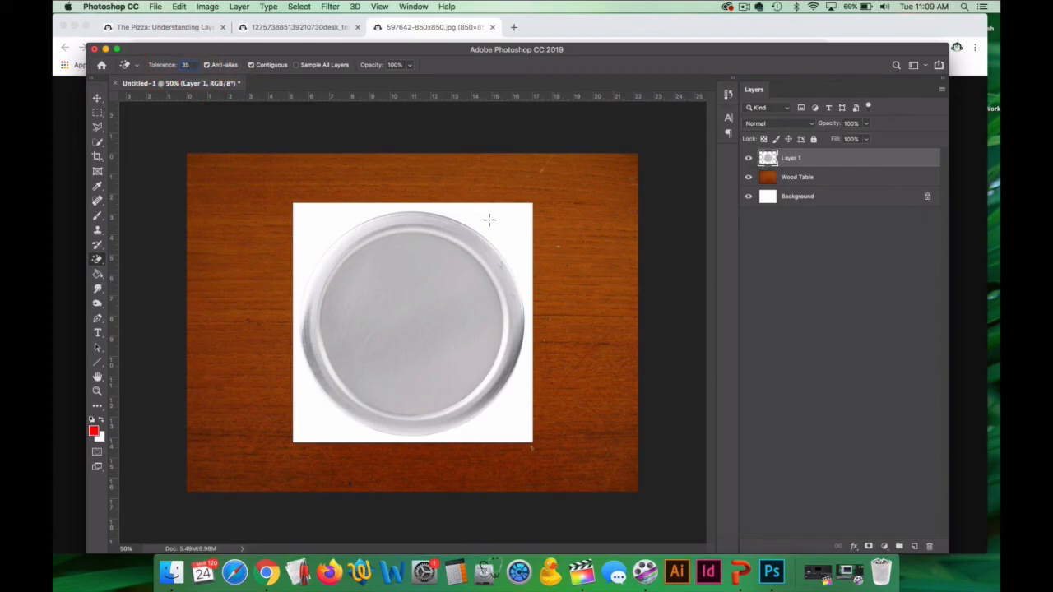
click(522, 393)
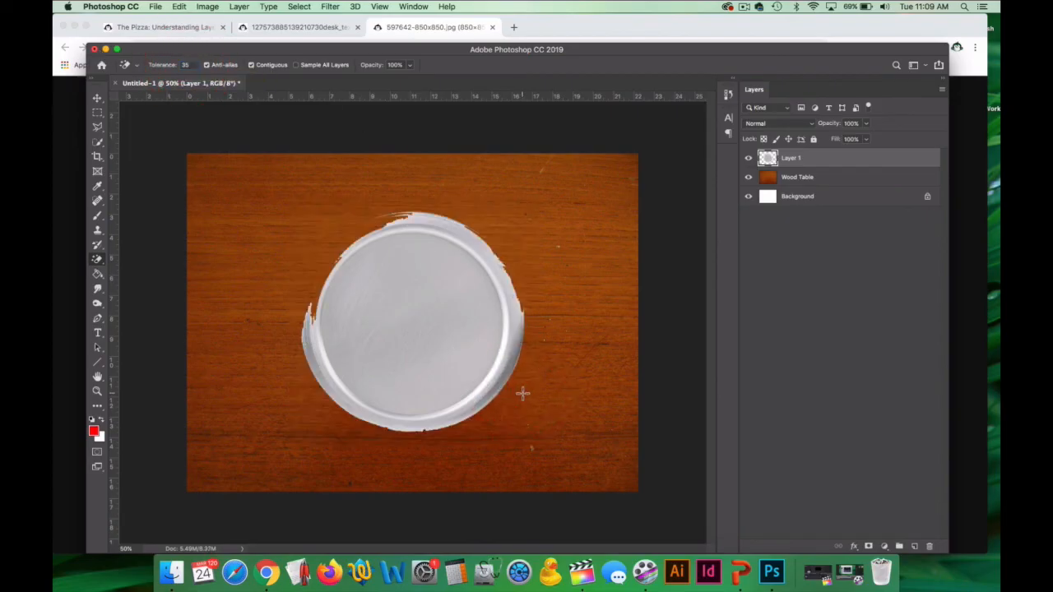
key(super+z)
Try erasing the white area around the pan at tolerance 25, and undo the erasure.
double_click(186, 64)
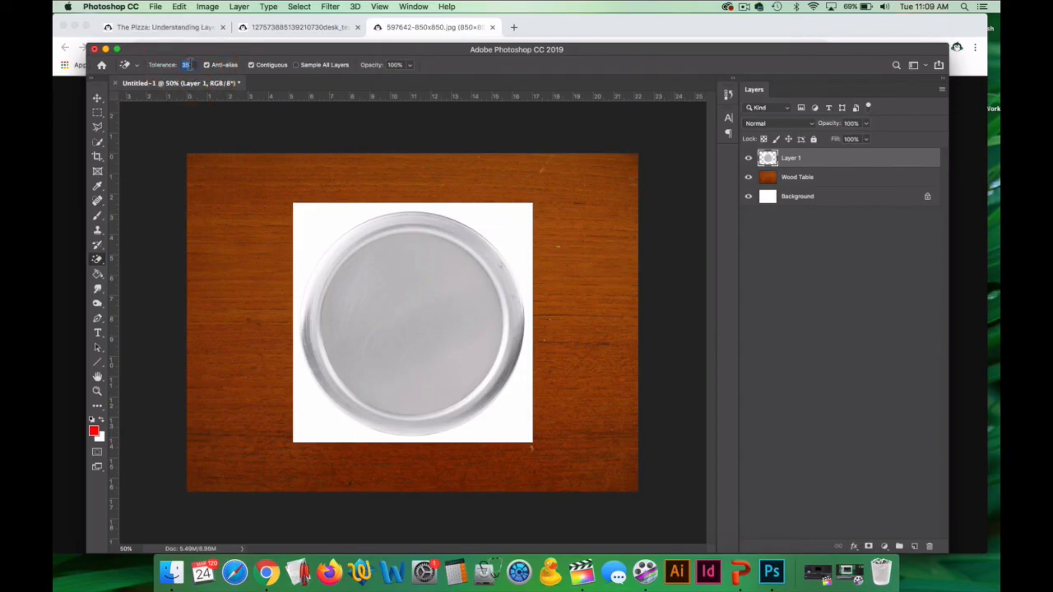
text(25)
click(497, 230)
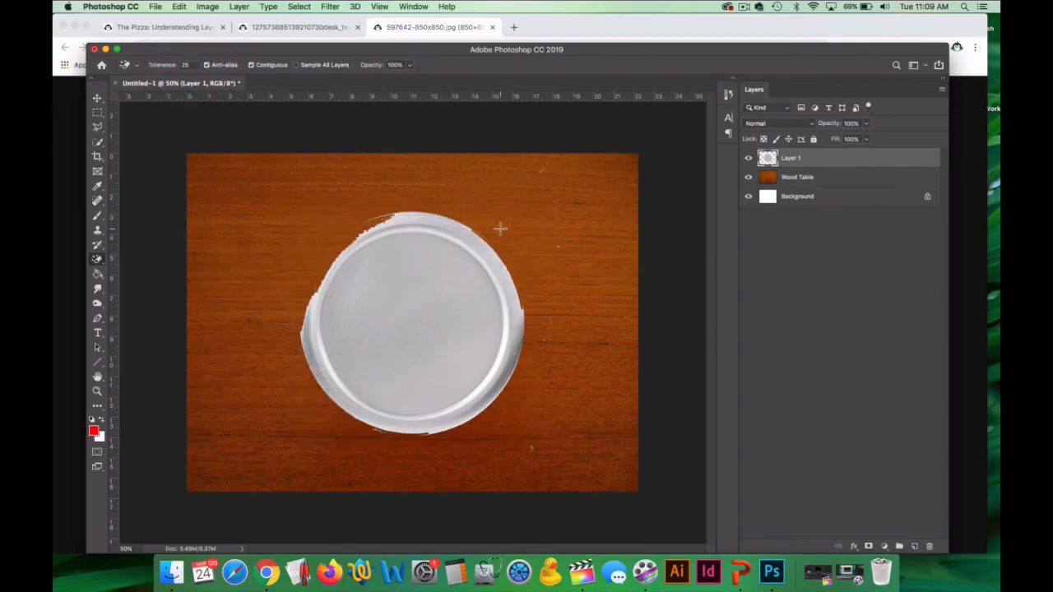
key(super+z)
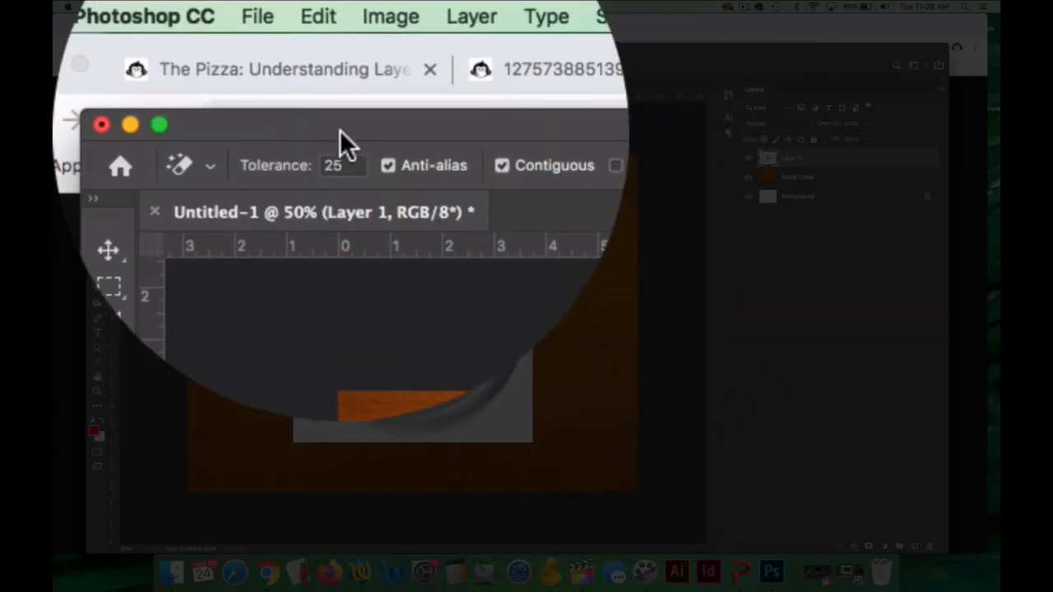
Try removing the pan's white surround at tolerance 15, and undo the erasure.
click(186, 64)
text(15)
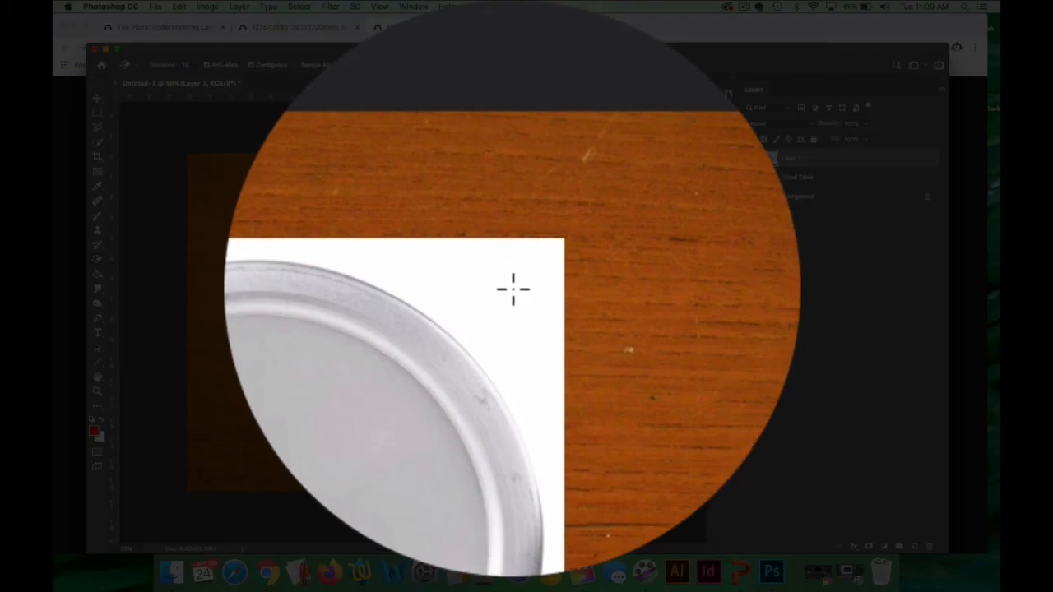
click(428, 226)
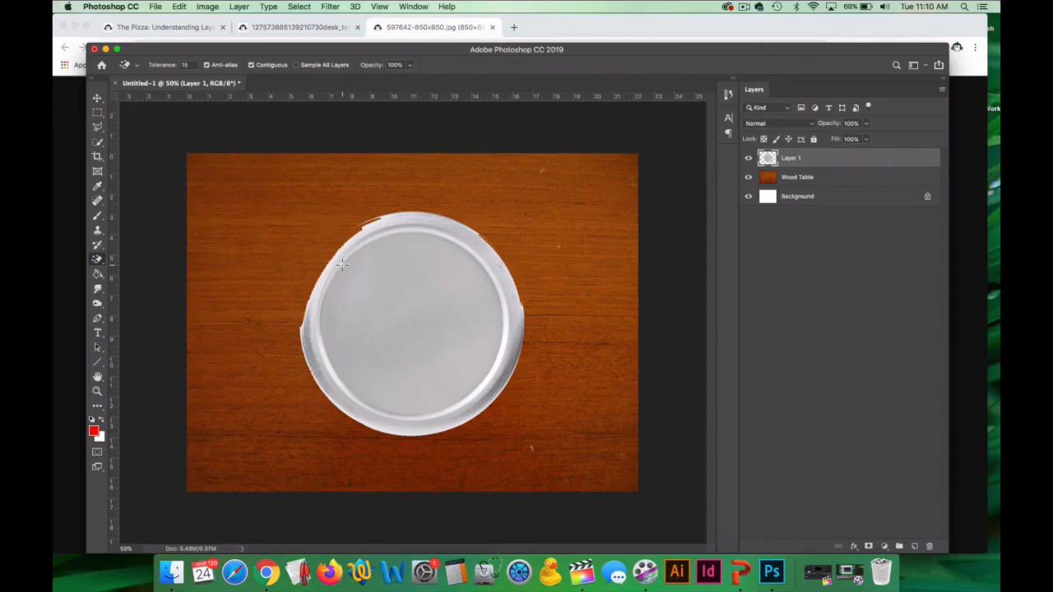
key(super+z)
Try removing the pan's white surround at tolerance 10, and undo the erasure.
click(186, 65)
text(10)
click(529, 224)
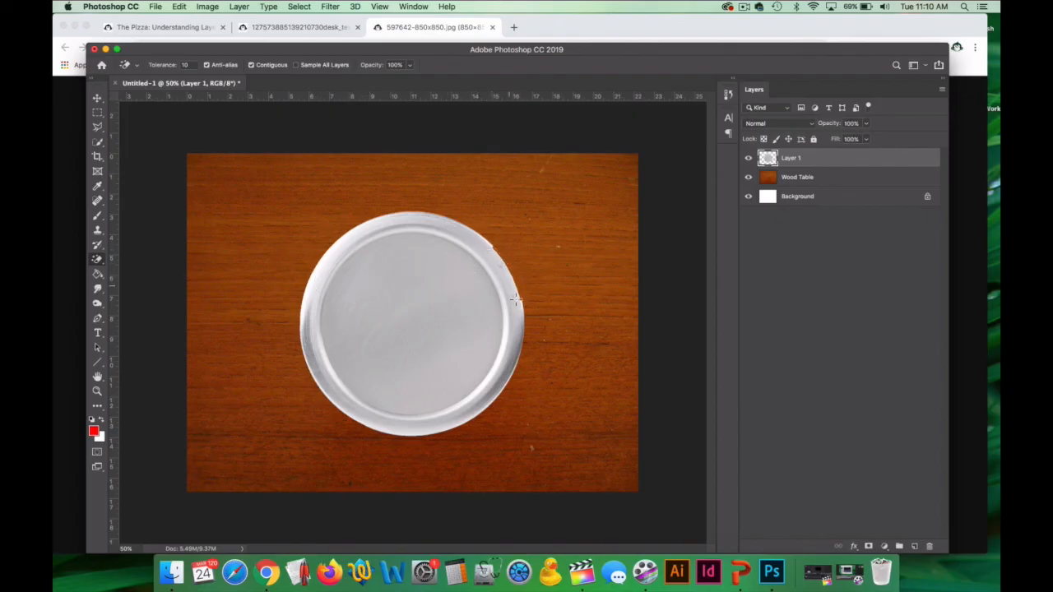
key(super+z)
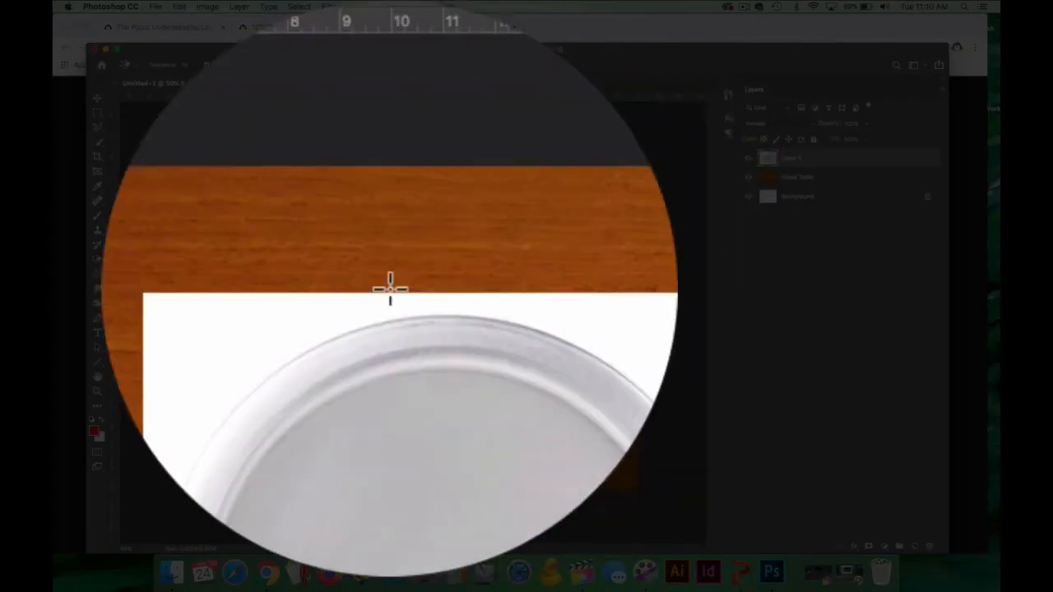
Set the Magic Eraser tolerance to 5 and erase the white background around the pan.
double_click(342, 164)
text(5)
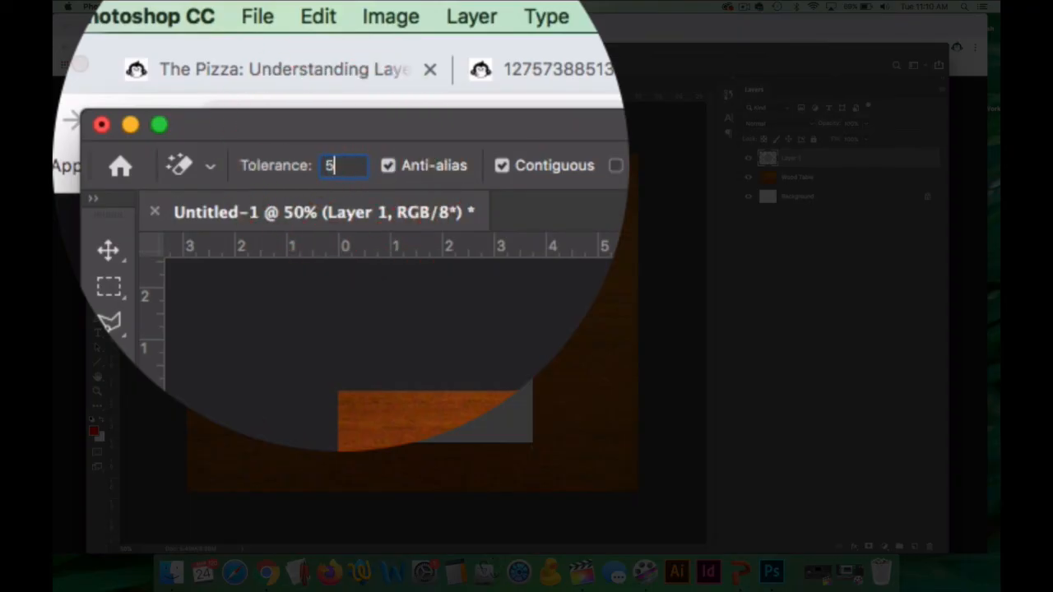
click(473, 290)
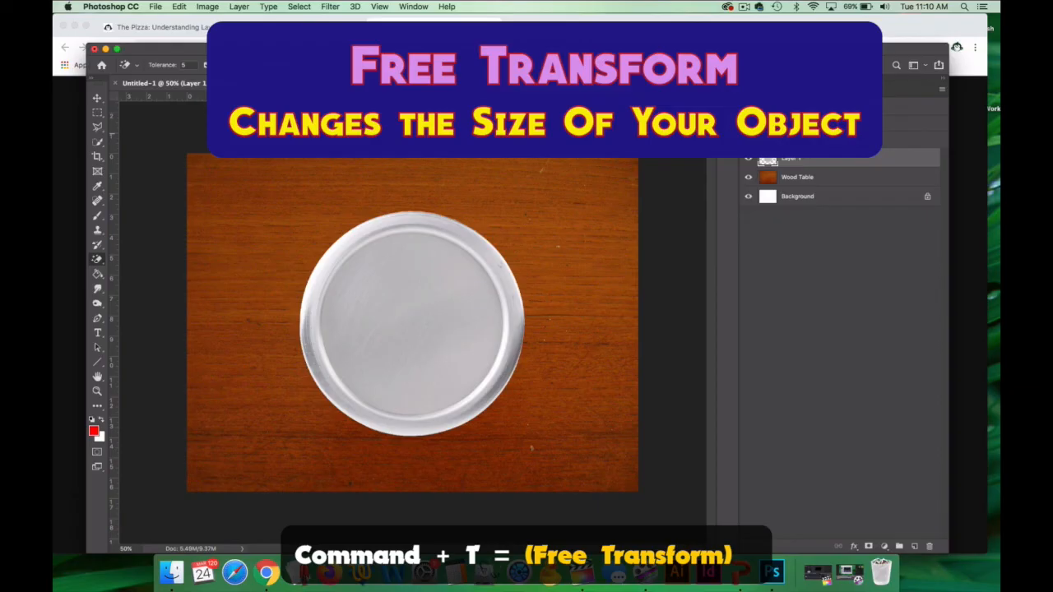
Enlarge the pan with Free Transform to about 147% so it nearly fills the table's height, and center it on the wood.
key(super+t)
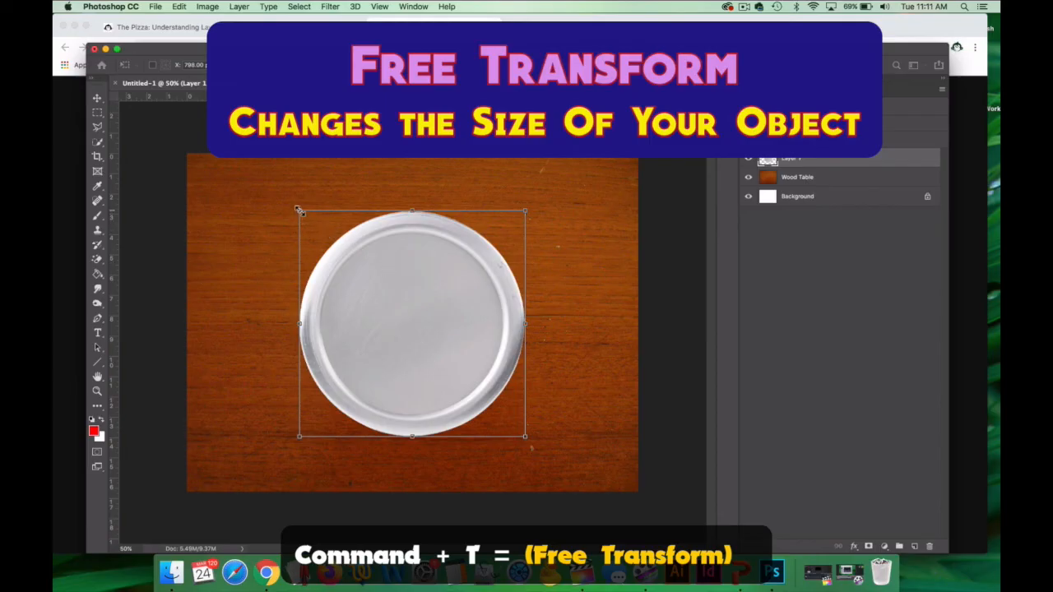
drag(299, 211, 245, 158)
drag(525, 436, 577, 489)
mouse_move(457, 374)
mouse_down()
mouse_move(470, 369)
mouse_move(467, 379)
mouse_up()
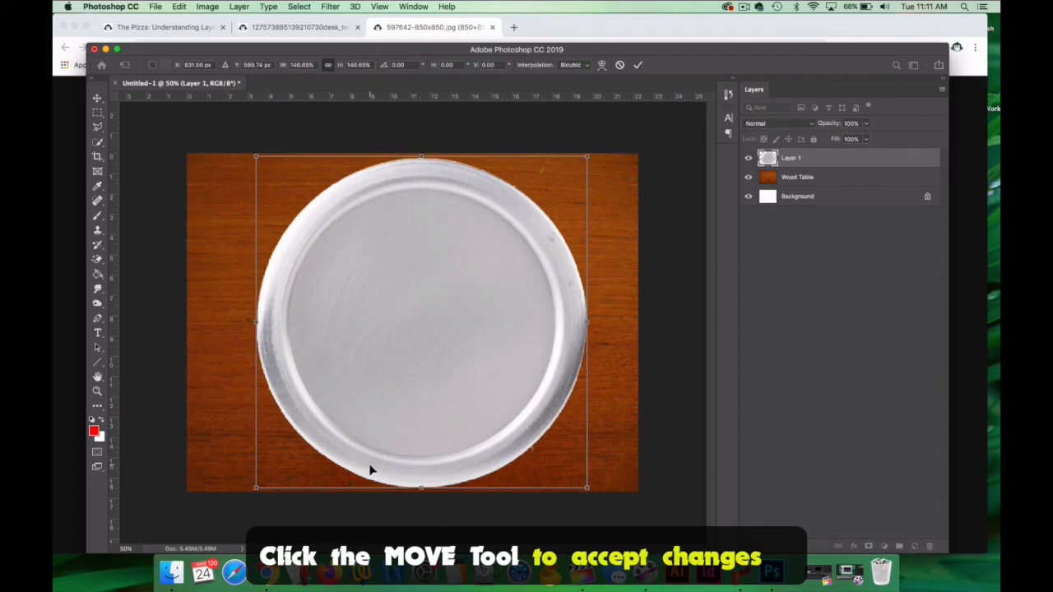
click(97, 100)
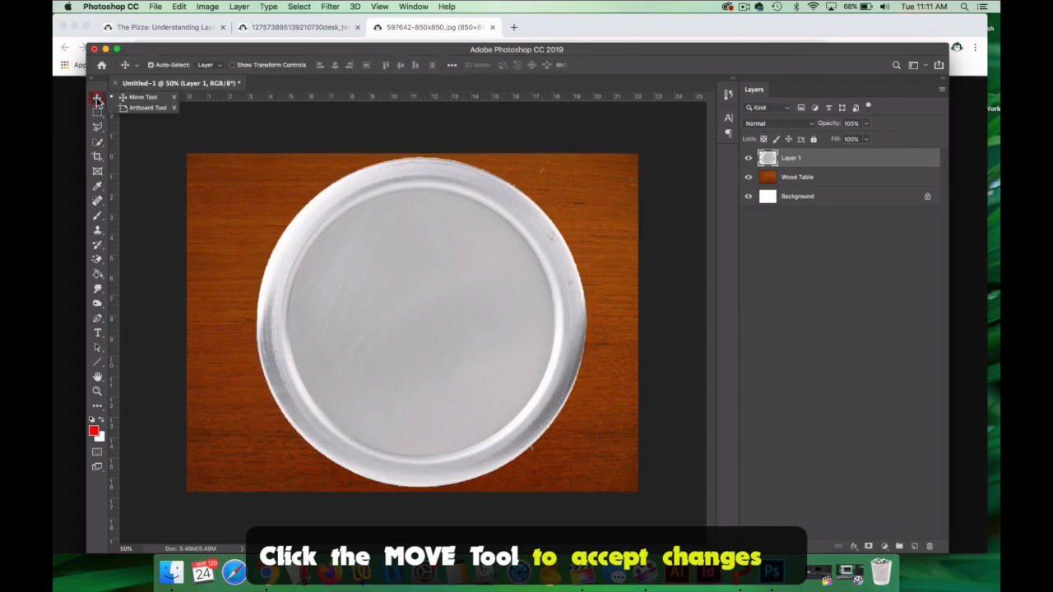
click(417, 298)
mouse_move(425, 303)
mouse_down()
mouse_move(449, 301)
mouse_move(419, 305)
mouse_up()
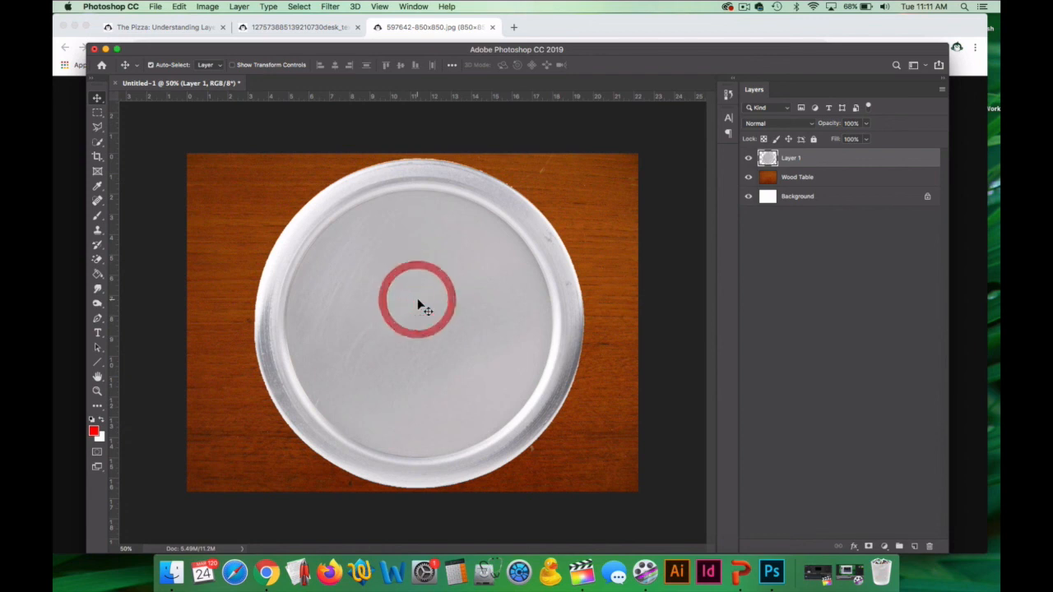
Rename the pan's layer to Plate.
double_click(790, 158)
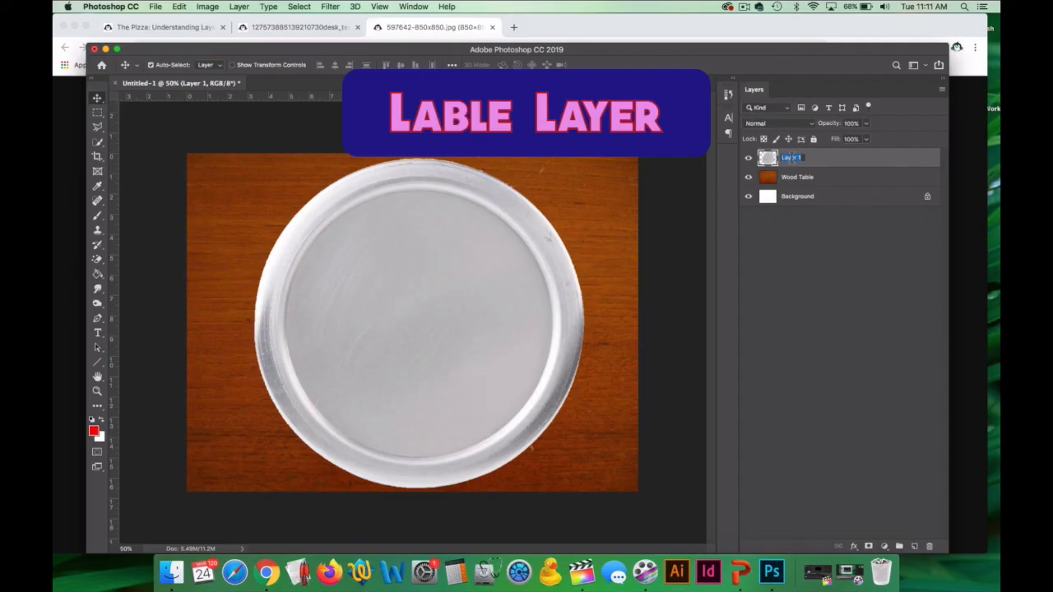
text(PLATE)
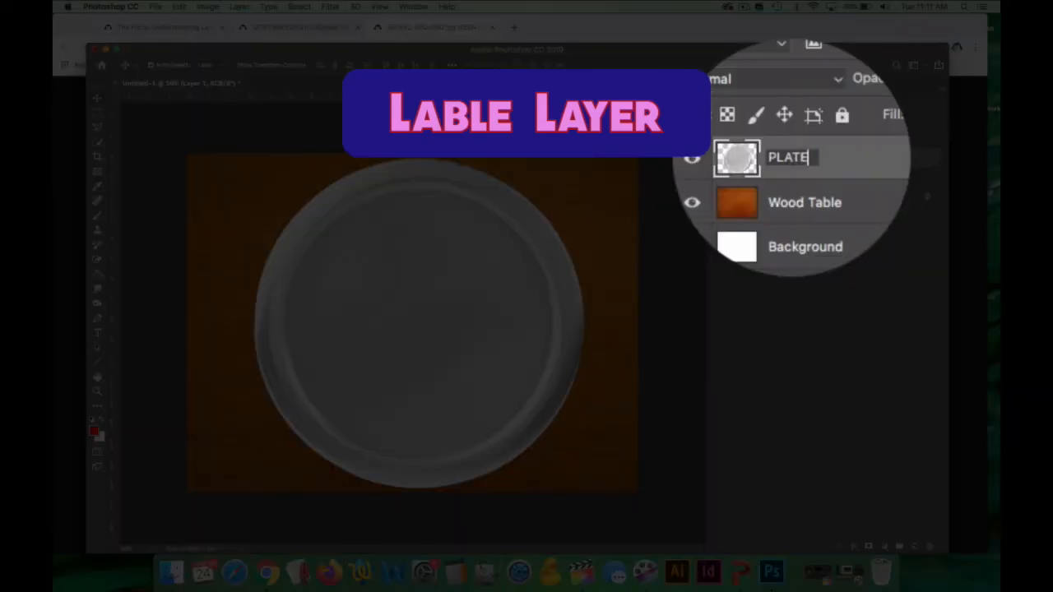
key(BackSpace)
key(BackSpace)
key(BackSpace)
key(BackSpace)
text(late)
key(Return)
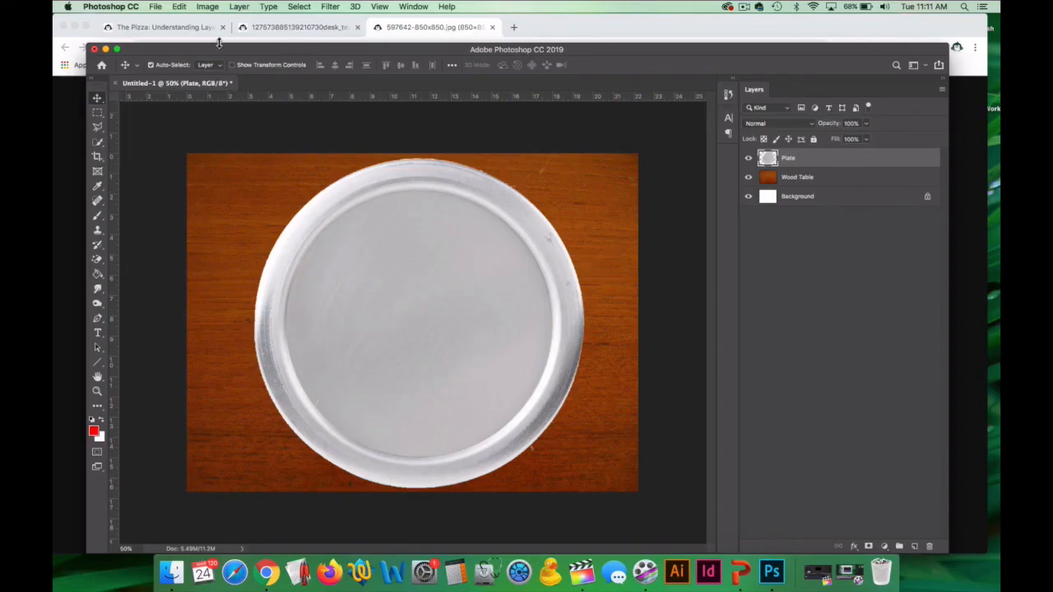
Switch to Chrome and close the tabs with the pan and desk images, returning to the pizza assignment page.
click(426, 28)
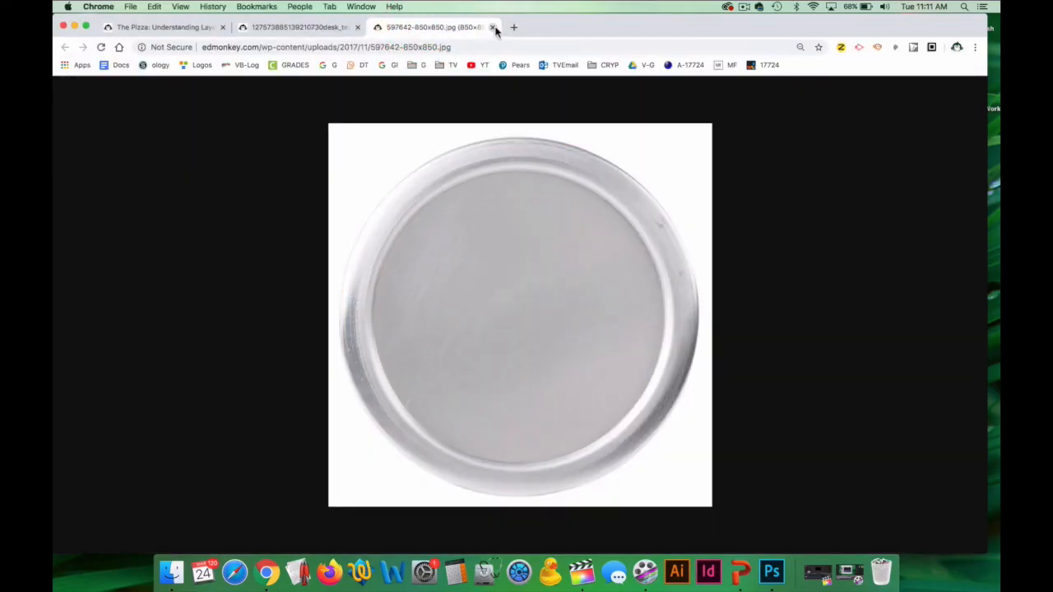
click(492, 27)
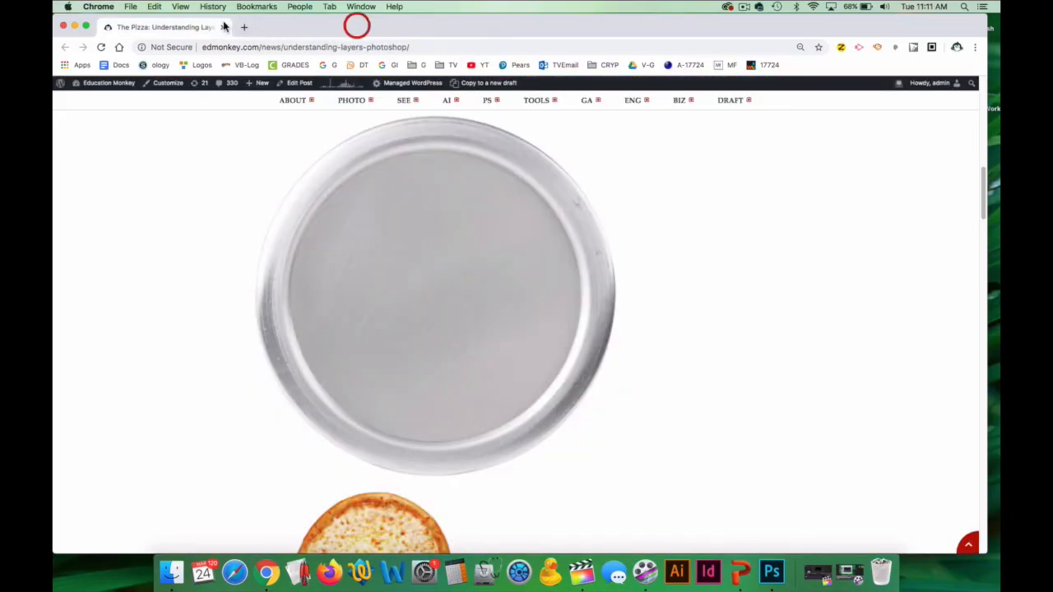
click(357, 27)
Find the cheese pizza image on the assignment page and open it in a new tab.
scroll(398, 211, down, 3)
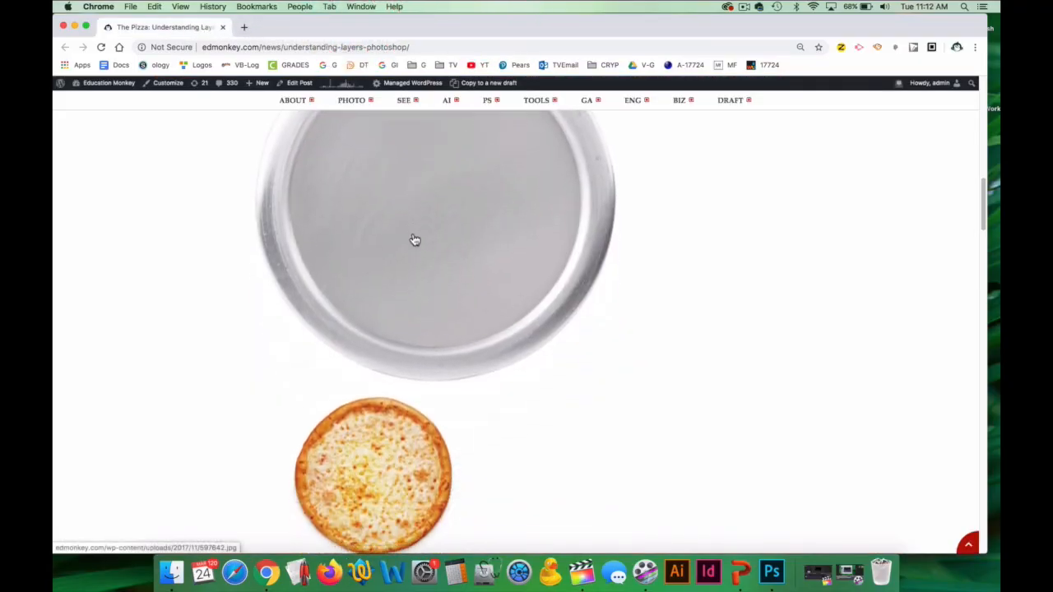
scroll(415, 239, down, 3)
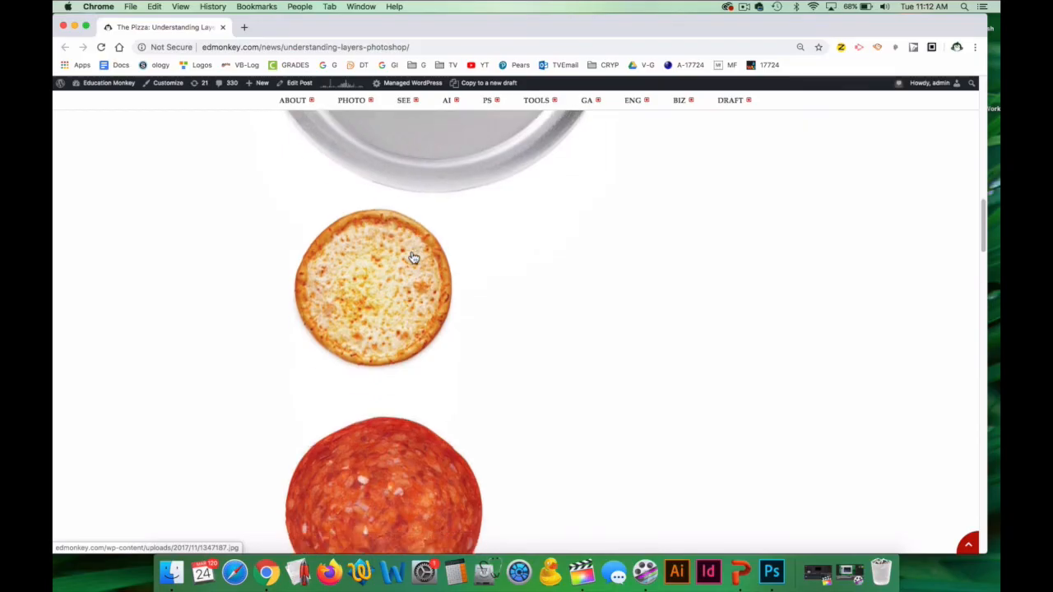
right_click(383, 287)
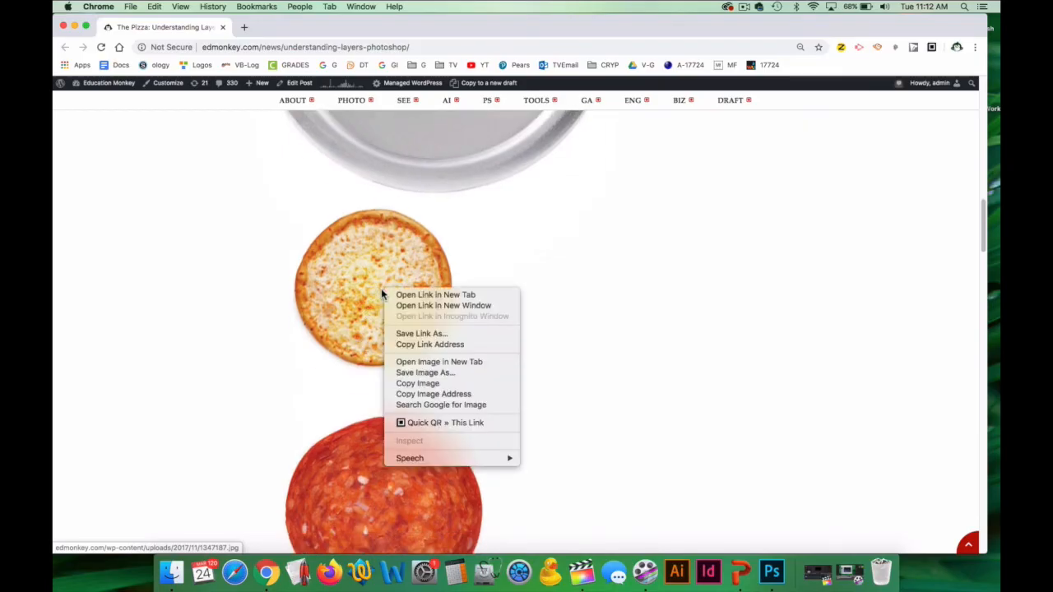
click(442, 362)
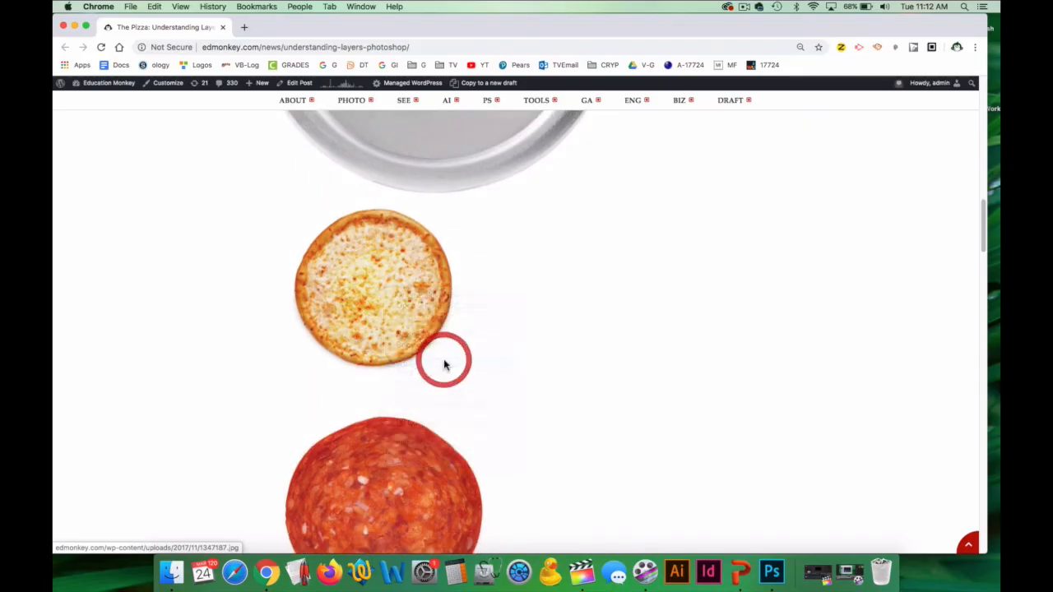
click(290, 27)
click(502, 335)
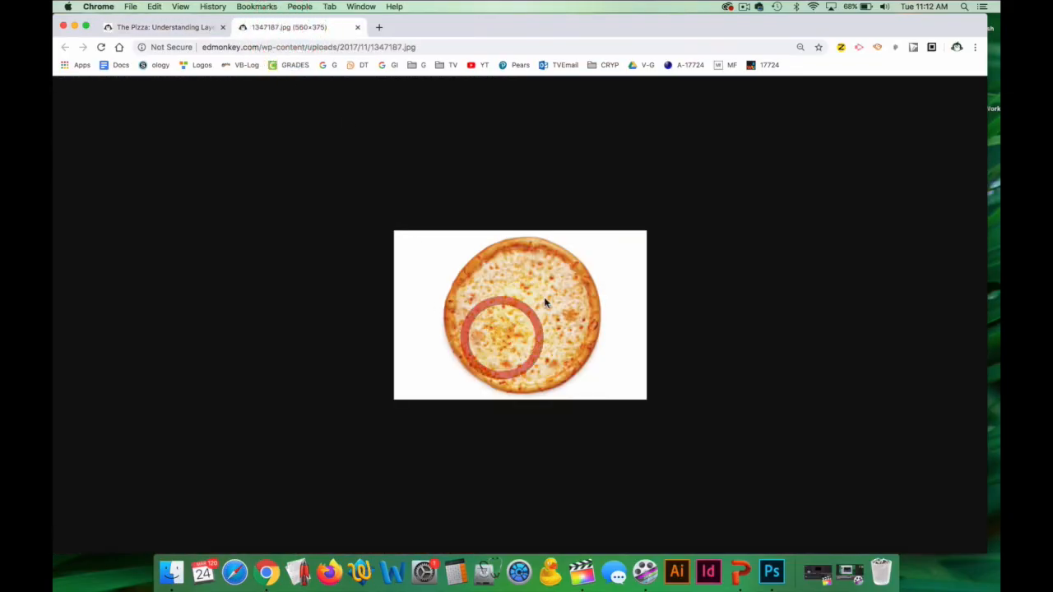
Copy the cheese pizza image and paste it into the Photoshop document above the Plate layer.
right_click(498, 309)
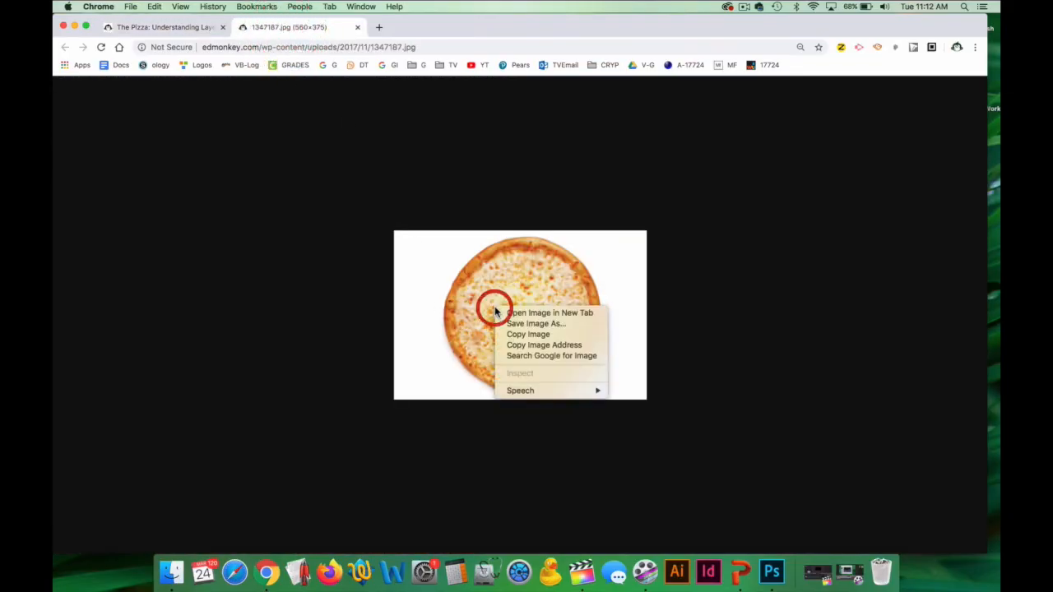
click(538, 335)
click(772, 572)
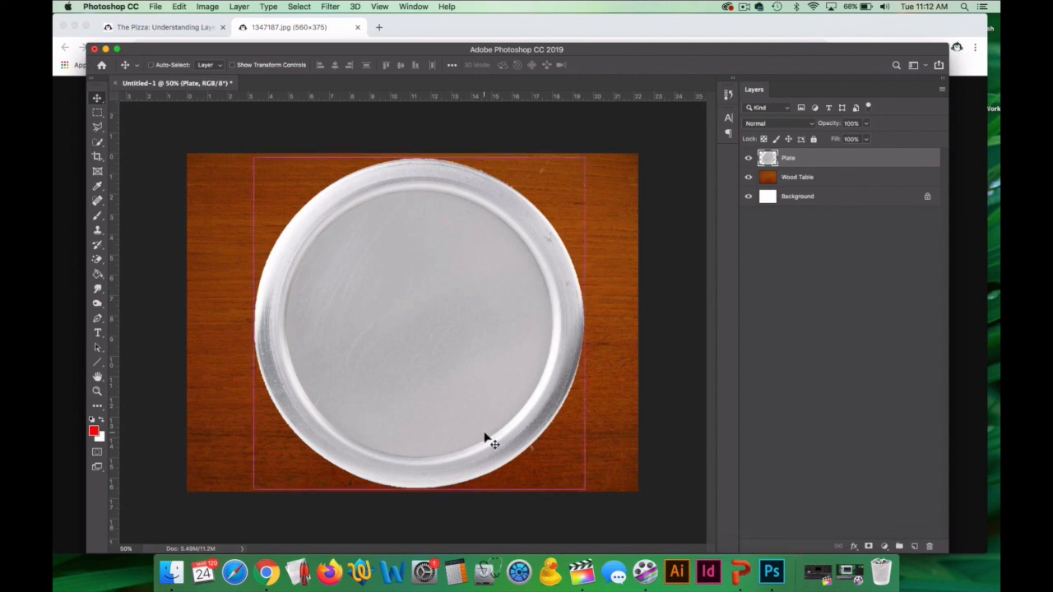
key(super+v)
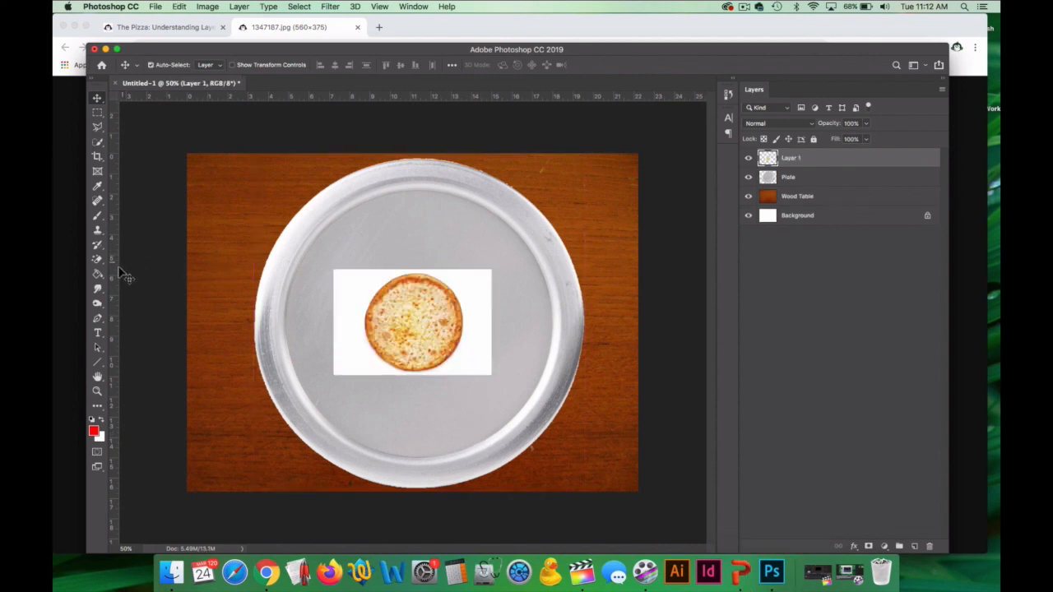
Try erasing the pizza's white background with the Magic Eraser at tolerance 5, and undo the erasure.
click(97, 260)
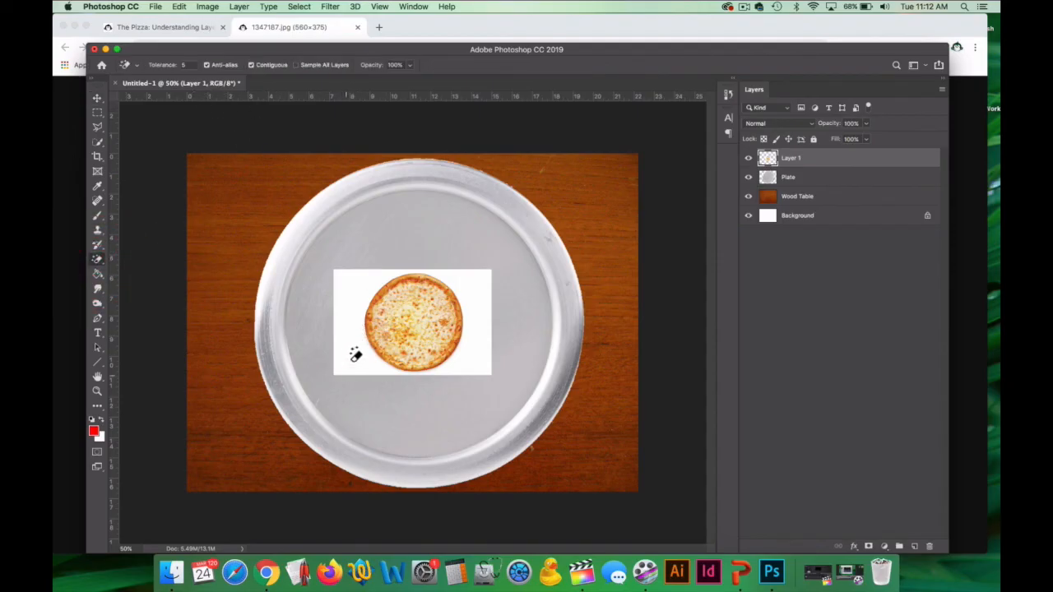
click(359, 288)
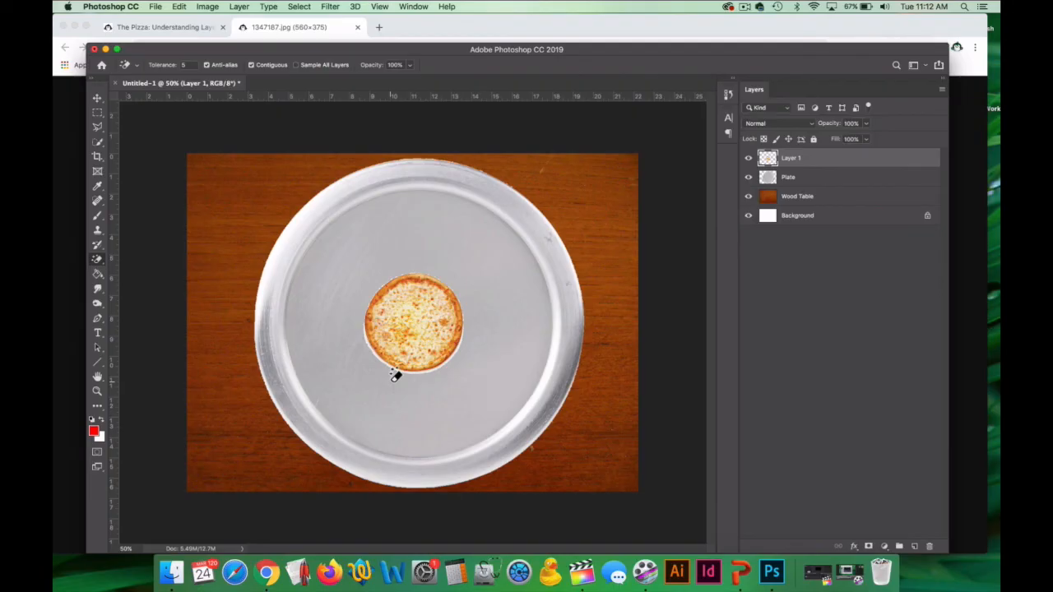
key(super+z)
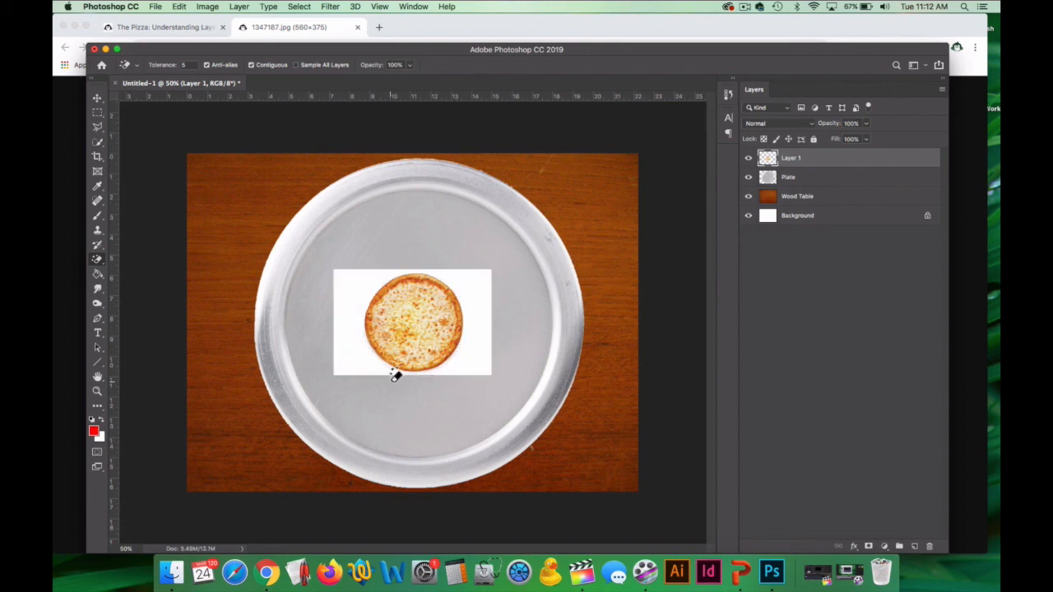
Try removing the pizza's white background at tolerance 15, inspect its edge at 100% zoom, and undo the erasure.
click(192, 65)
text(15)
click(362, 293)
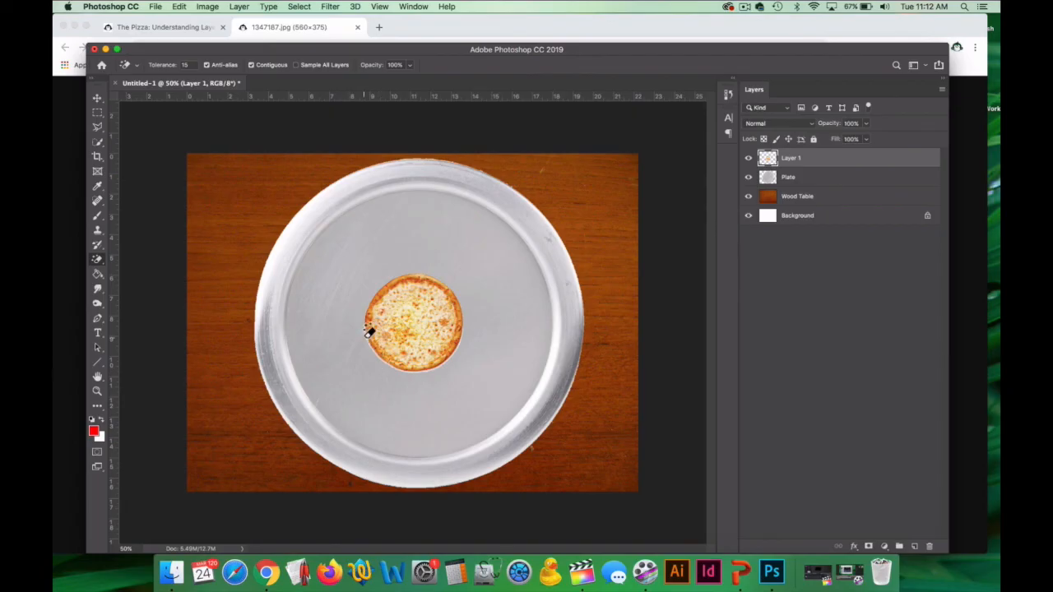
click(97, 391)
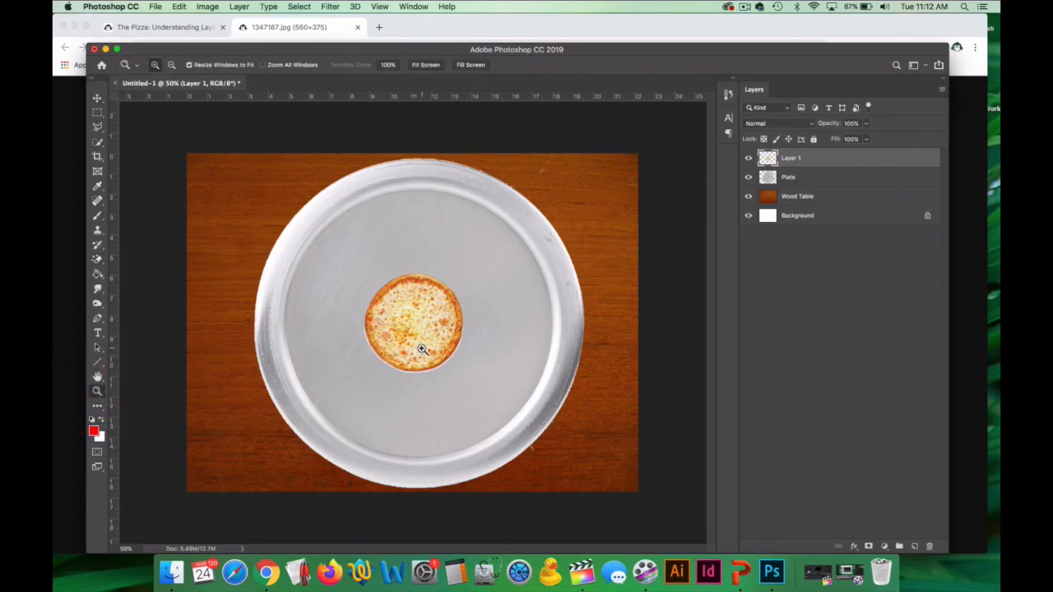
click(422, 349)
click(421, 349)
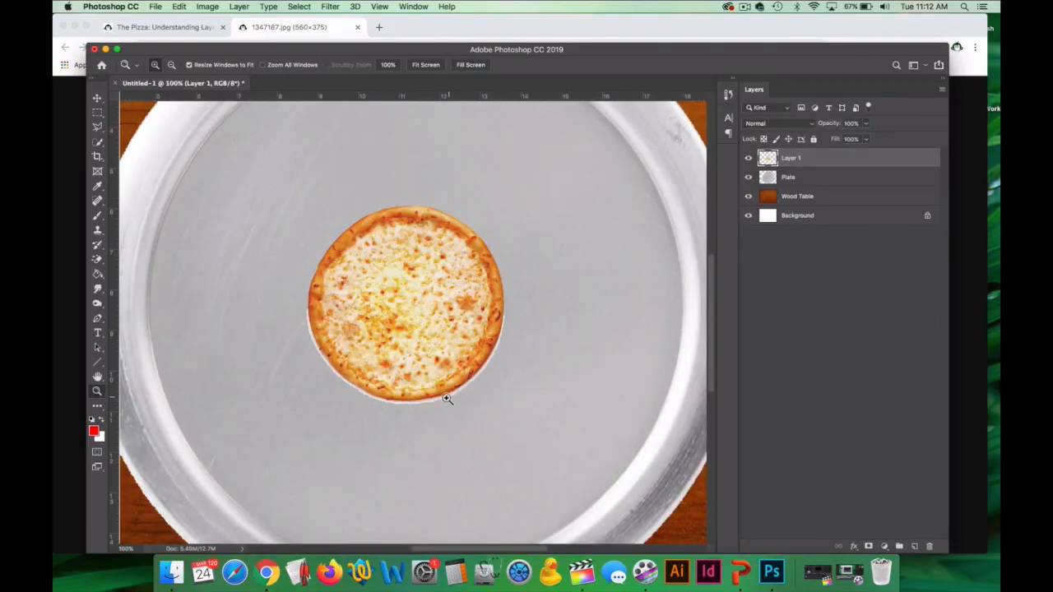
key(super+z)
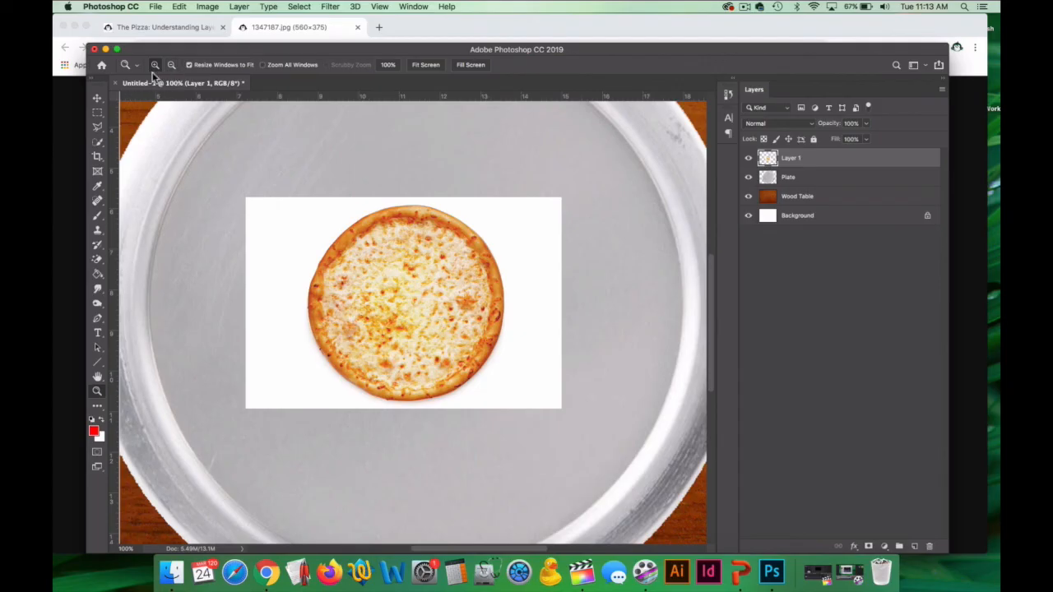
Try erasing the pizza's white background with the Magic Eraser at tolerance 25, and undo the erasure.
click(97, 259)
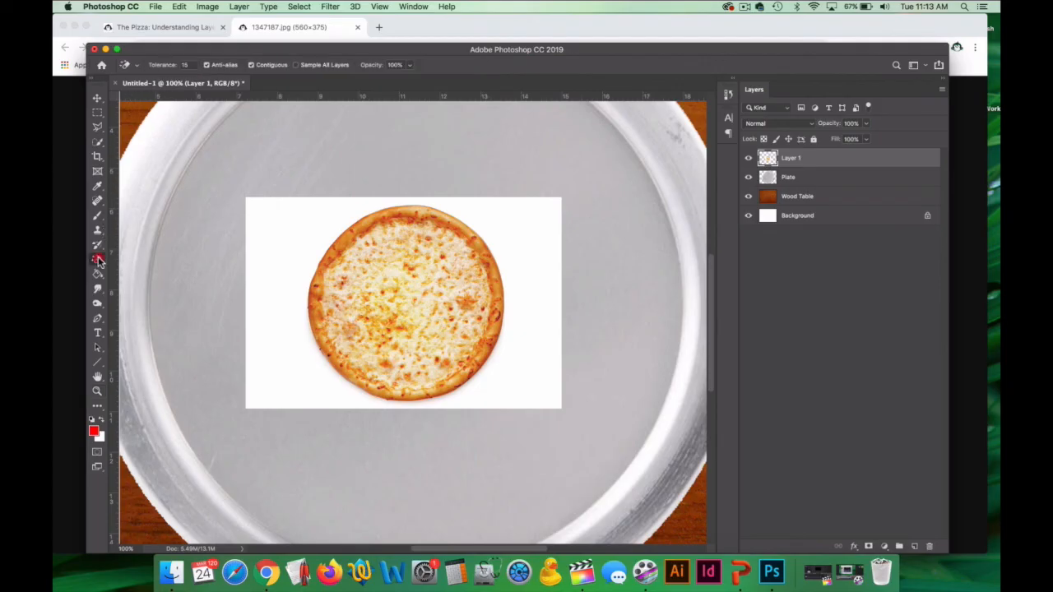
click(187, 65)
text(25)
click(273, 226)
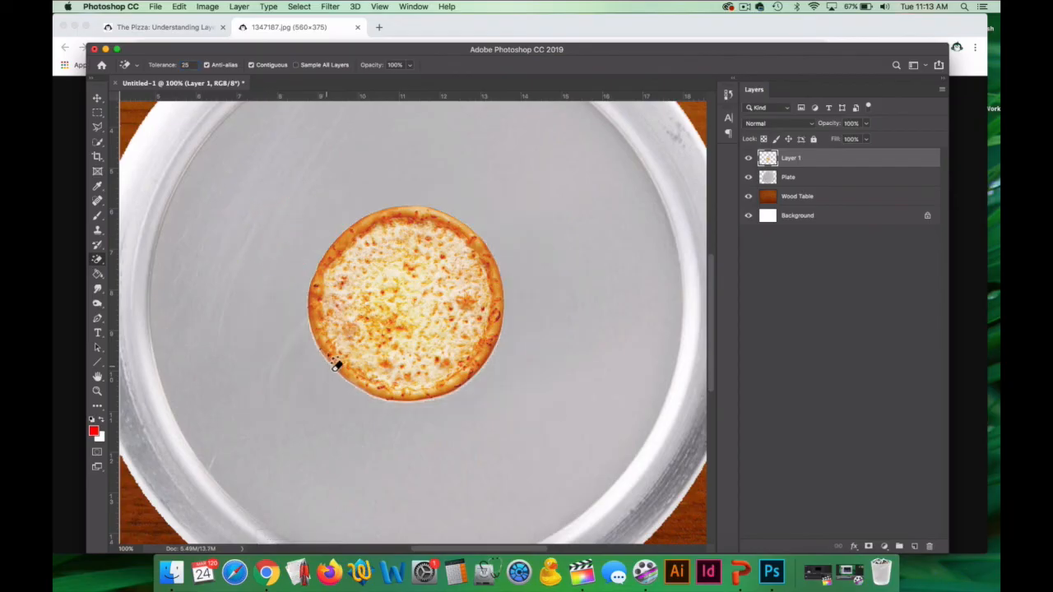
key(super+z)
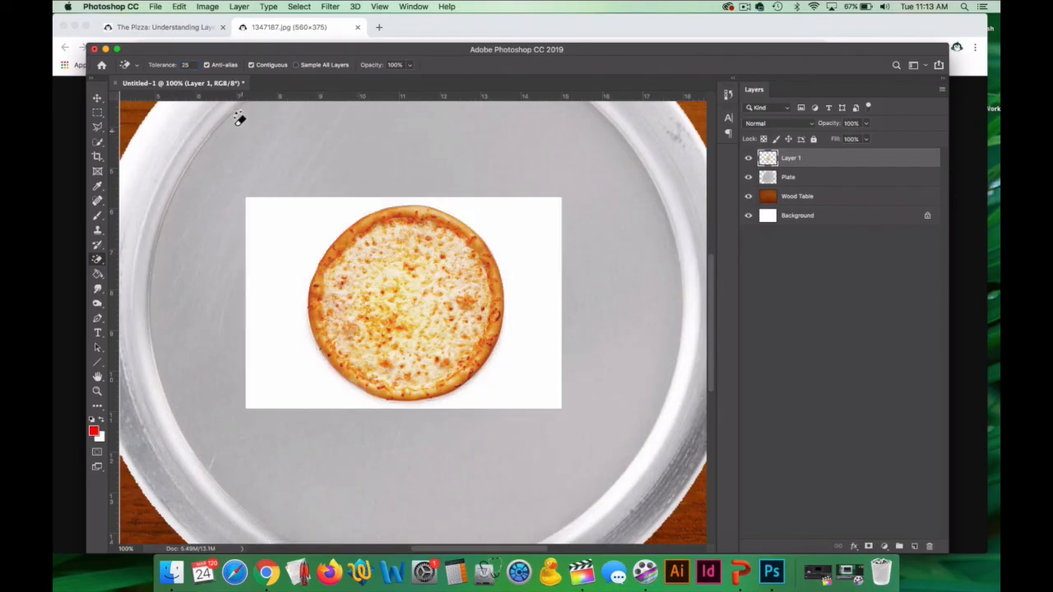
Try removing the pizza's white background at tolerance 35, and undo the erasure.
text(1)
text(5)
click(294, 255)
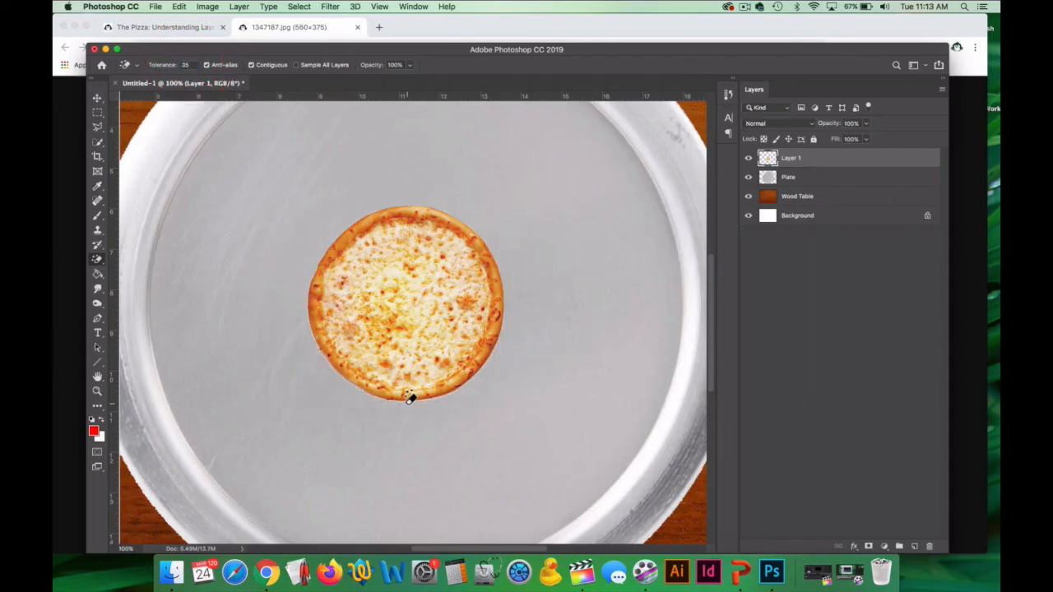
key(super+z)
Erase the white background around the cheese pizza with the Magic Eraser at tolerance 45.
double_click(186, 65)
text(45)
click(268, 261)
click(97, 393)
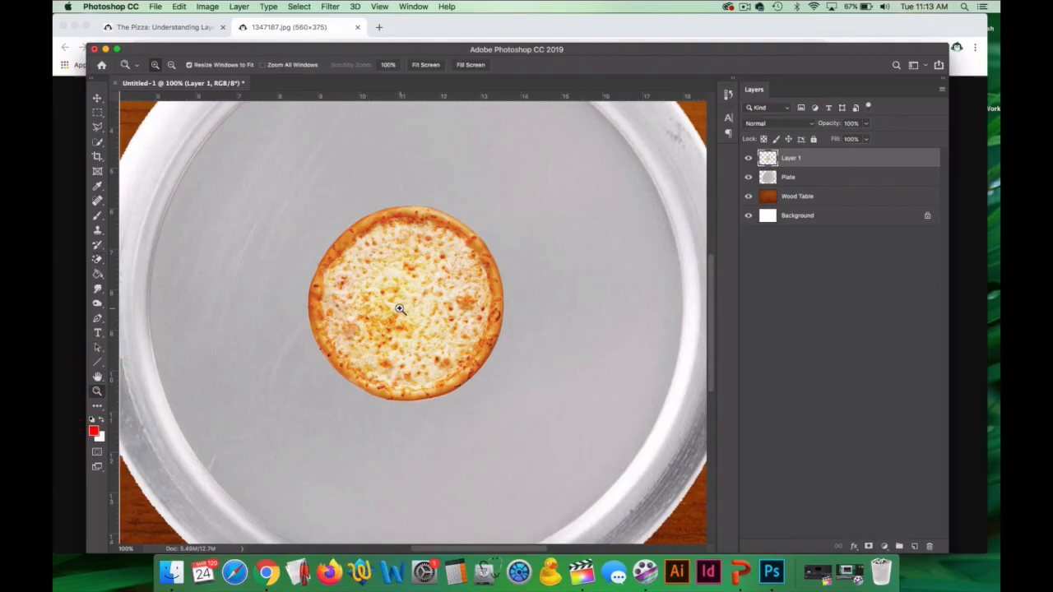
key(alt)
alt+click(411, 308)
alt+click(412, 308)
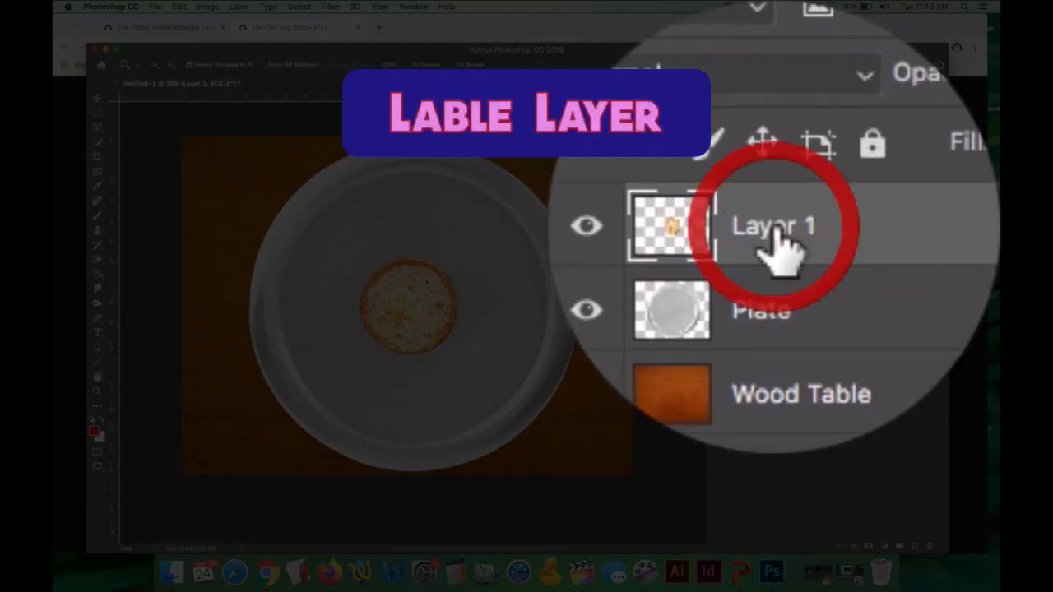
Rename the cheese pizza's layer as Pizza.
double_click(791, 156)
text(Pizza)
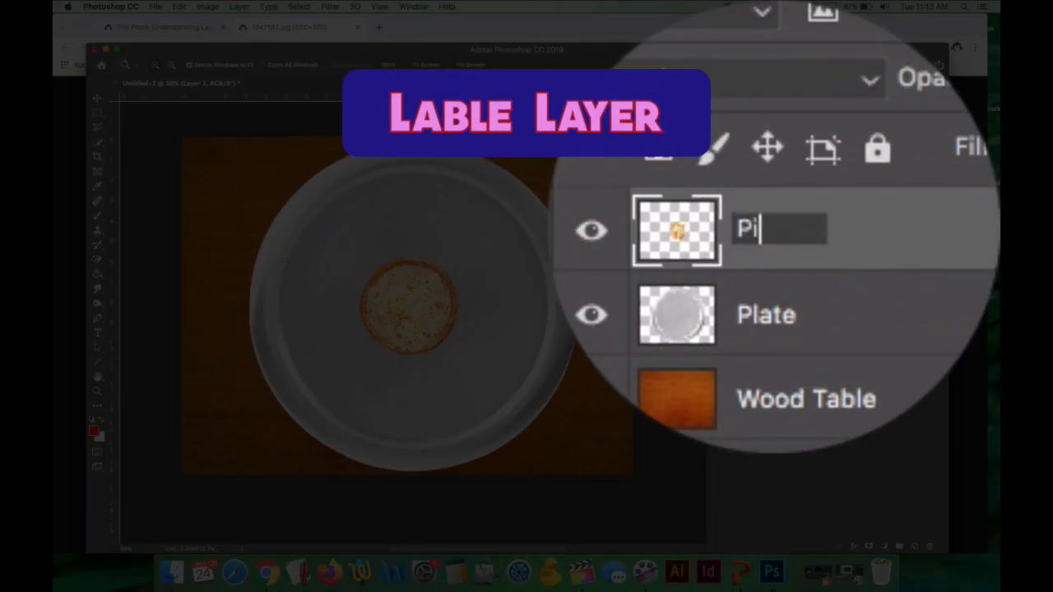
click(773, 265)
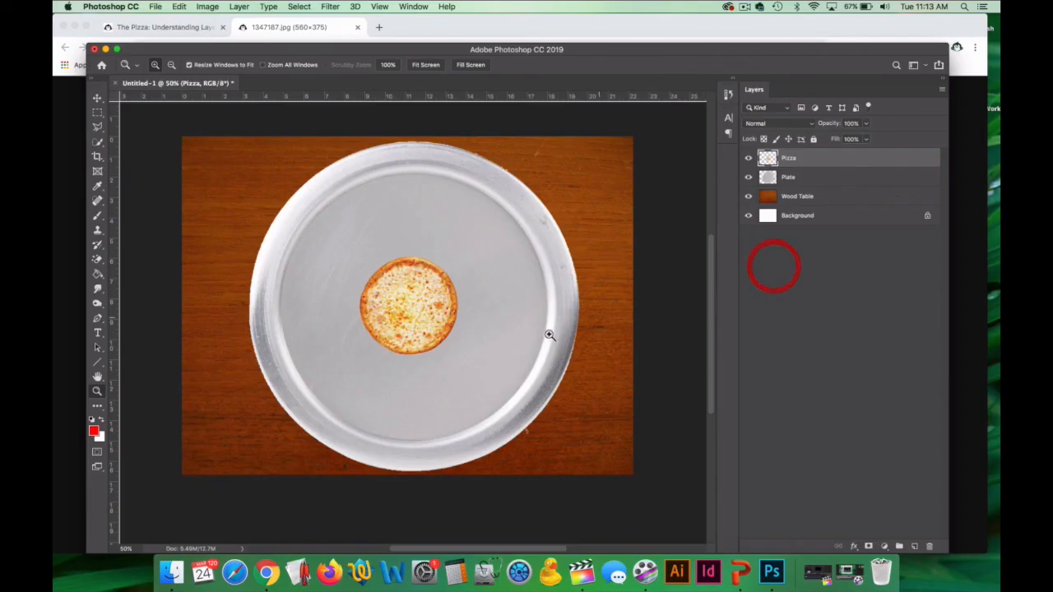
Free-transform the pizza to about 315% of its size so it fills the plate inside the rim, and accept the change.
key(super+t)
drag(356, 253, 283, 180)
drag(459, 363, 446, 346)
drag(262, 157, 258, 152)
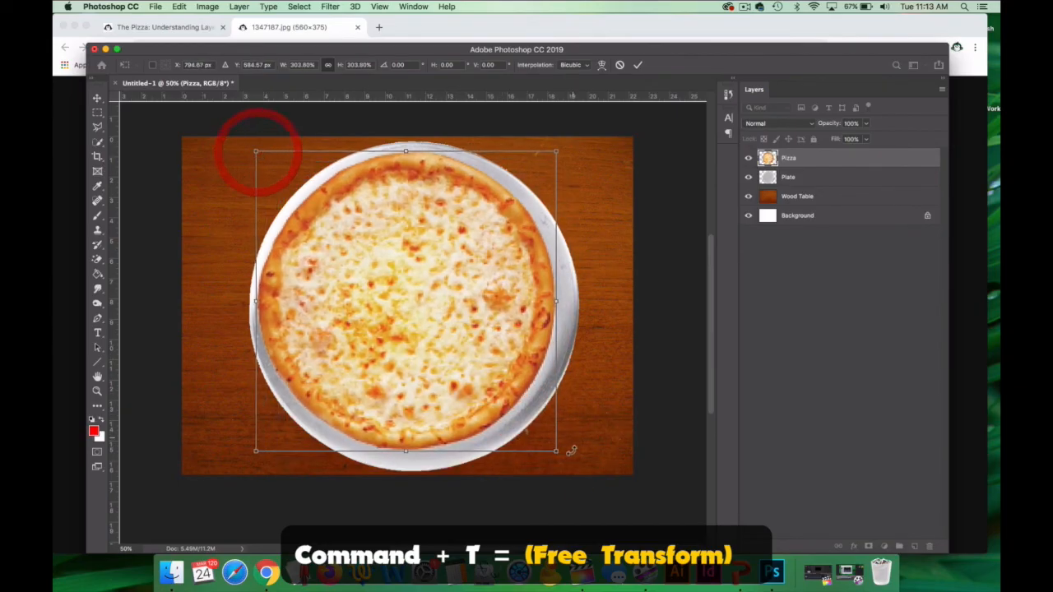
drag(556, 451, 568, 463)
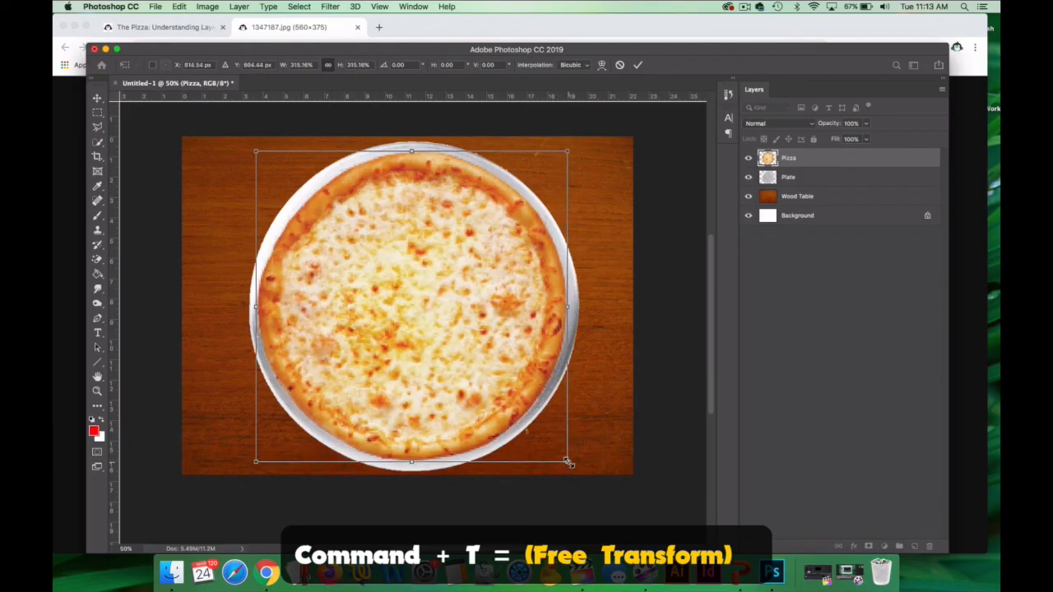
click(89, 98)
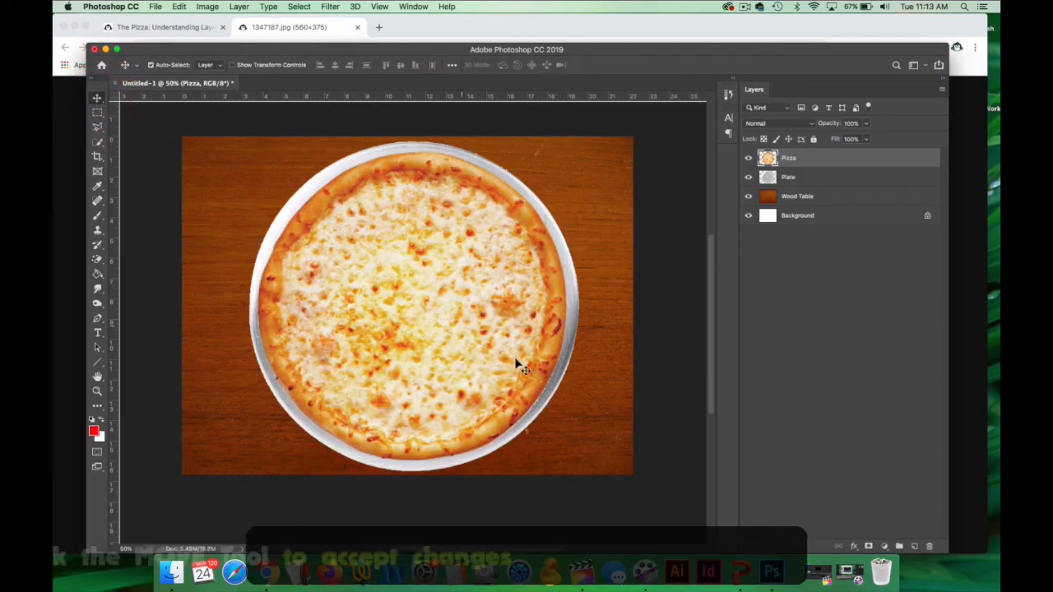
Switch to Chrome, find the pepperoni slice on the assignment page, and open its image in a new tab.
click(76, 321)
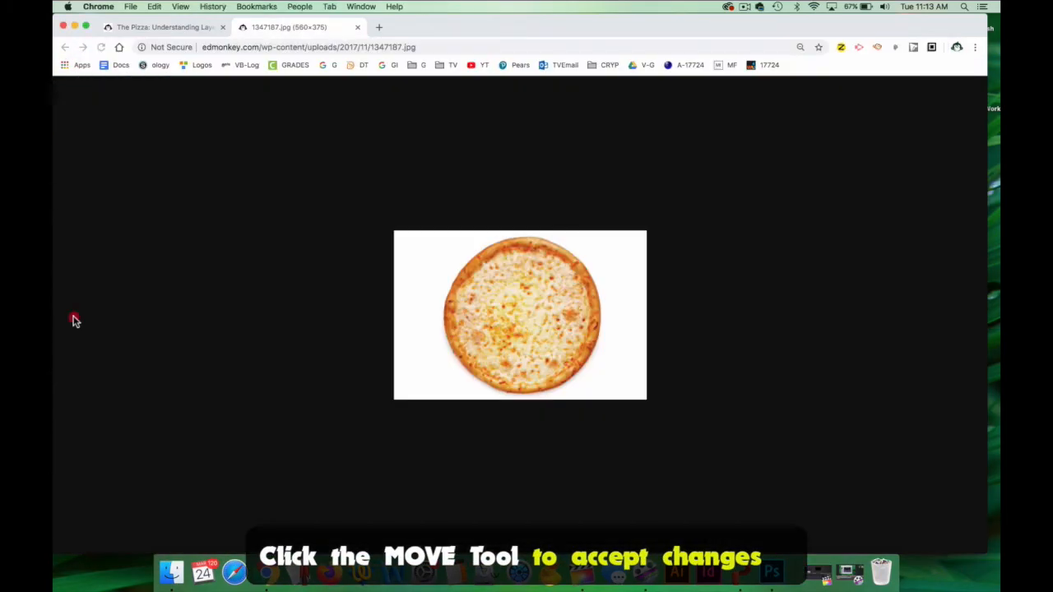
click(181, 29)
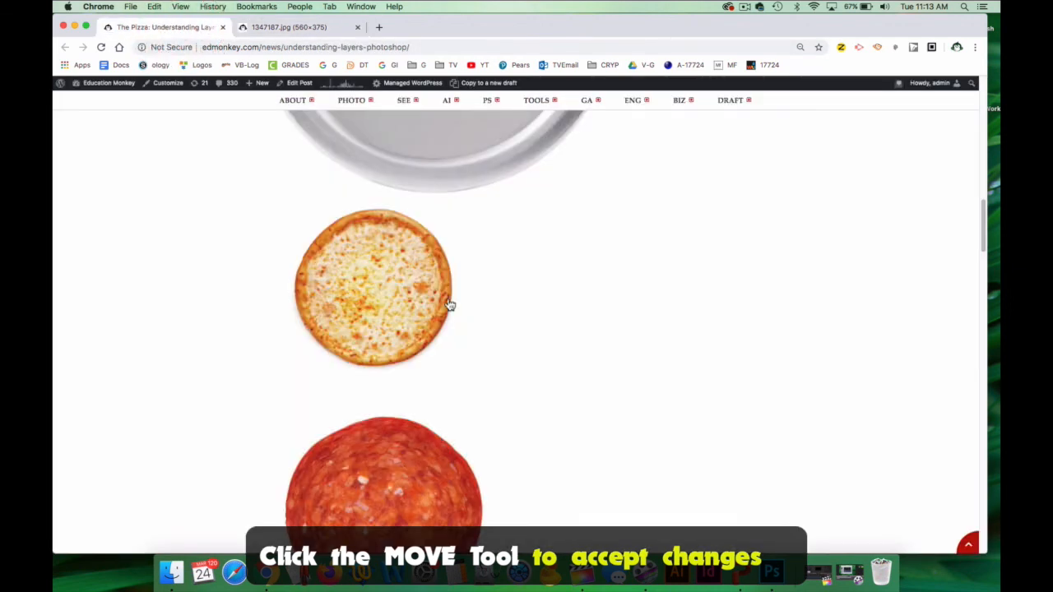
scroll(476, 295, down, 3)
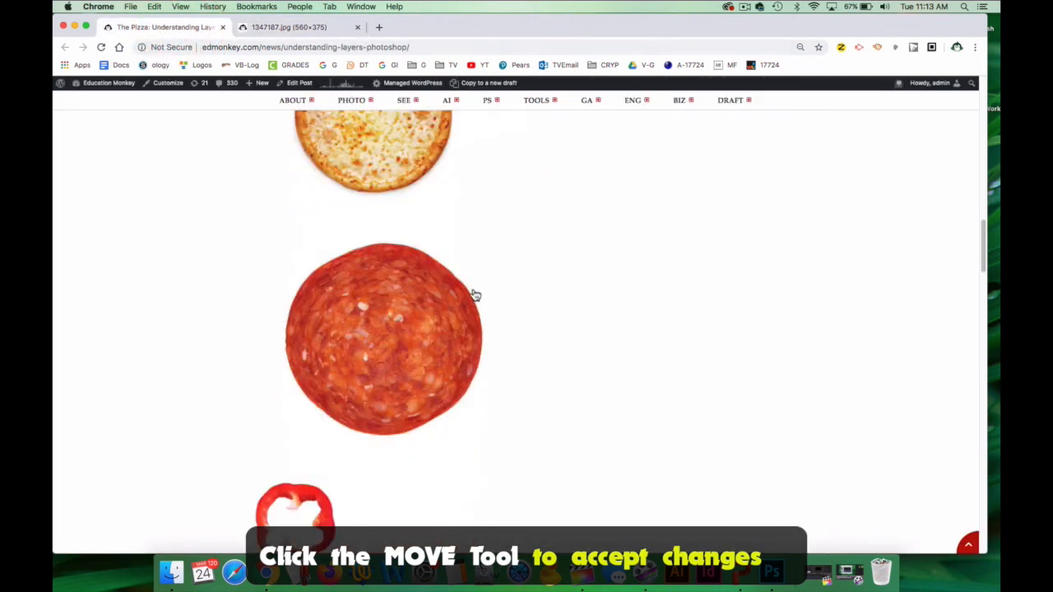
right_click(377, 320)
click(481, 391)
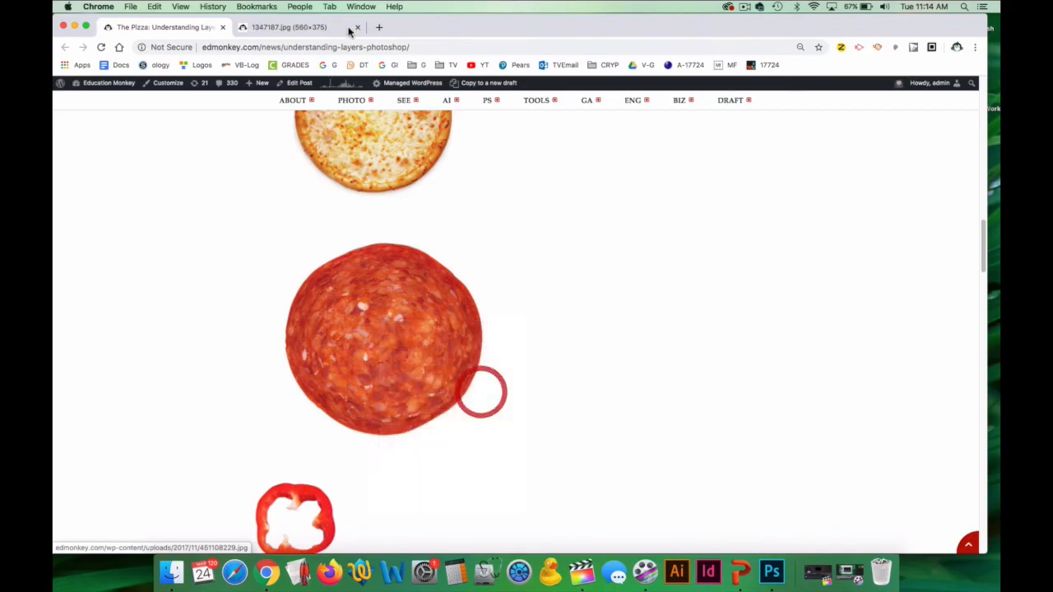
Copy the full pepperoni image and paste it into the Photoshop document above the Pizza layer.
click(408, 29)
right_click(504, 304)
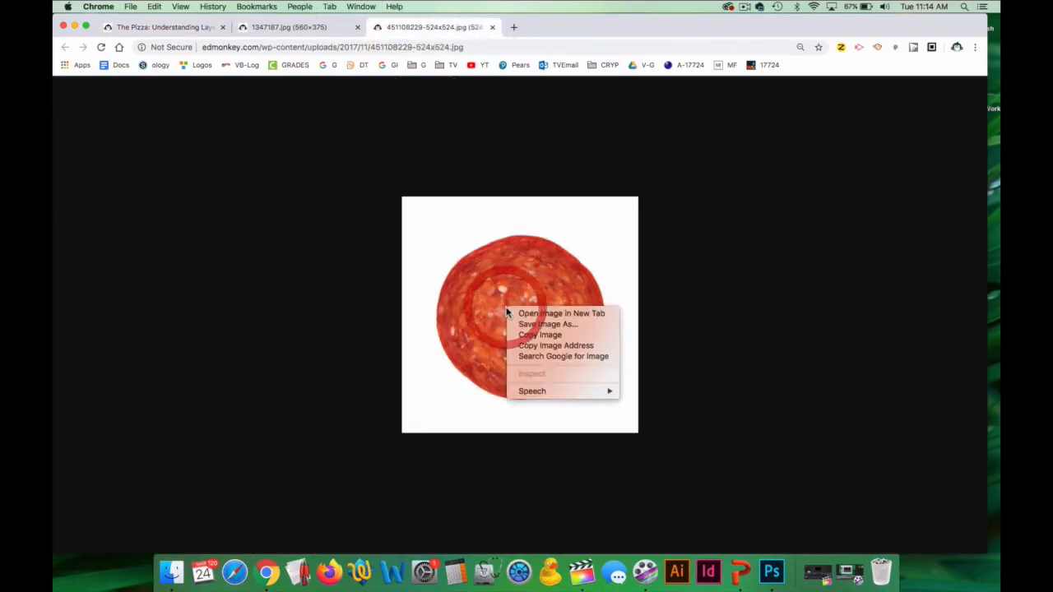
click(543, 335)
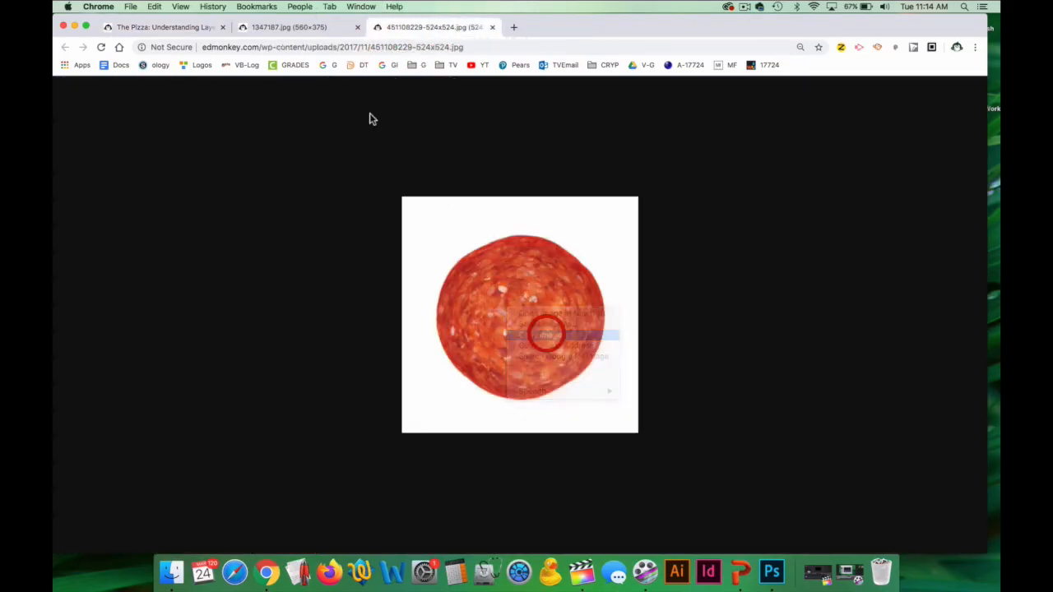
click(177, 28)
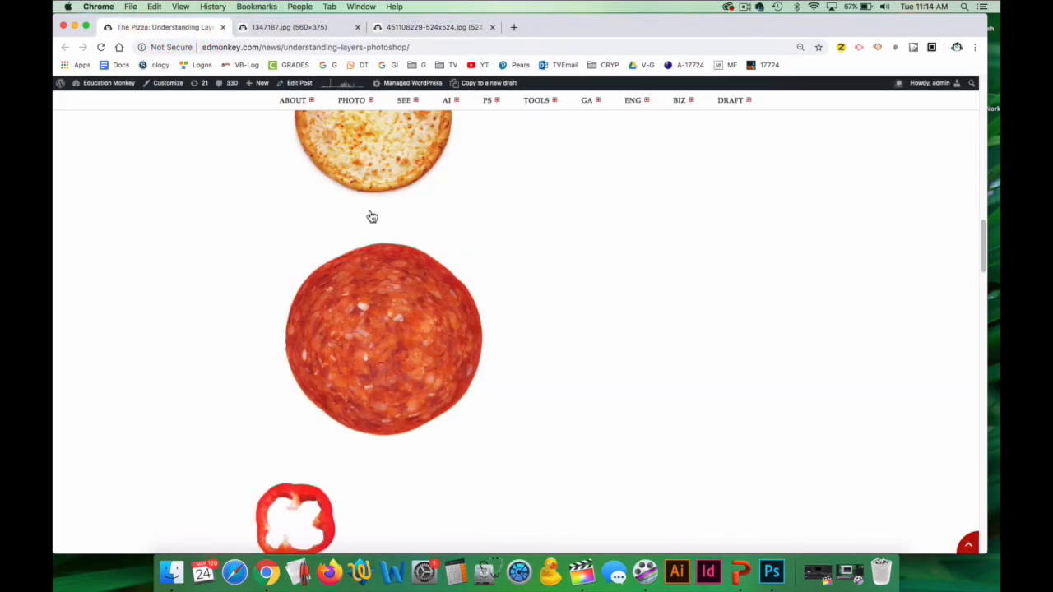
click(772, 572)
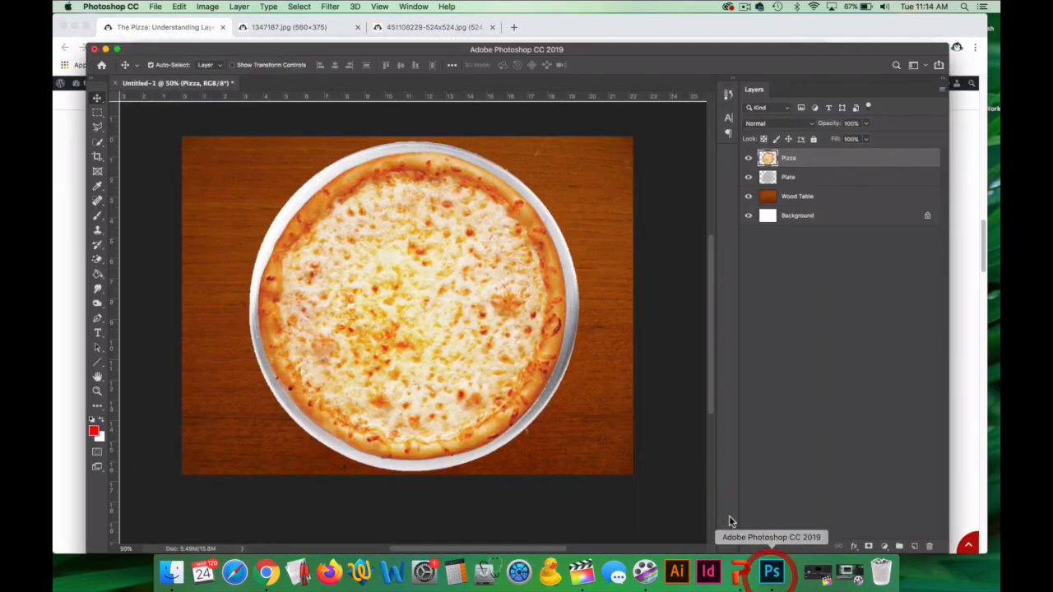
key(super+v)
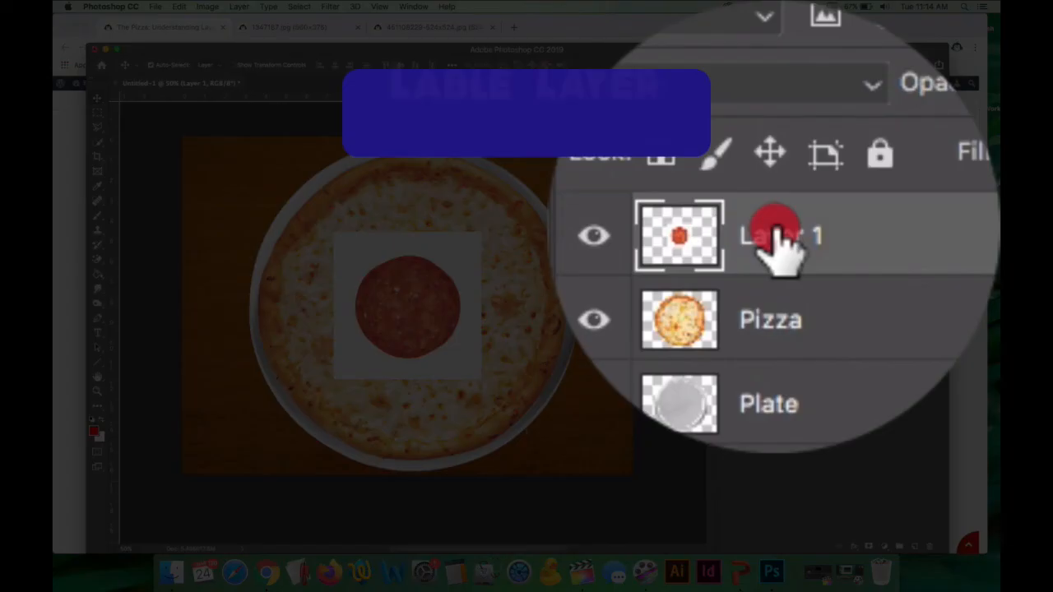
Rename the pasted layer as pep and erase the pepperoni's white background with the Magic Eraser at tolerance 45.
double_click(791, 158)
text(p)
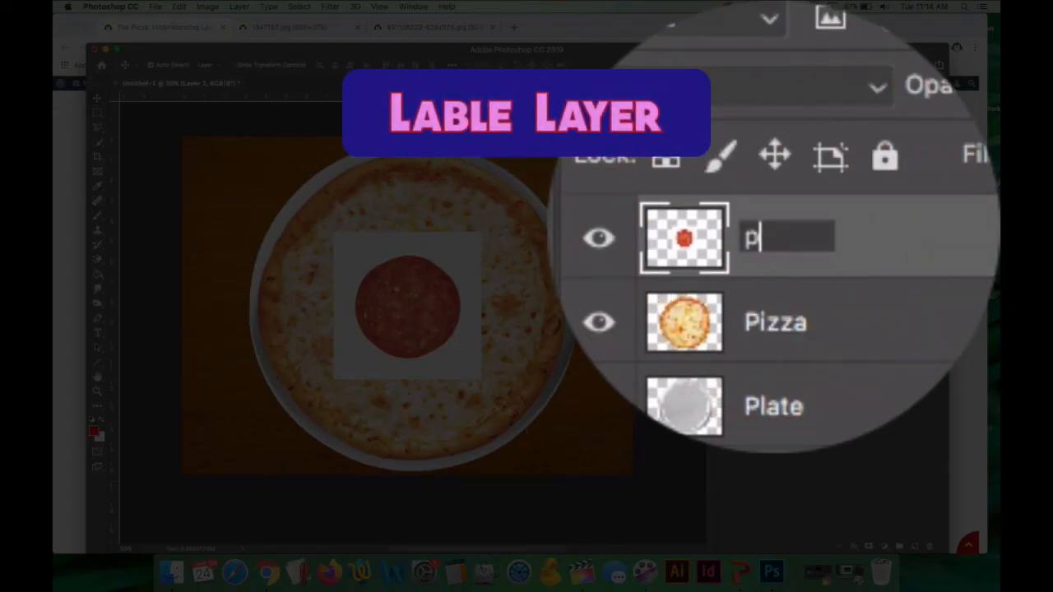
text(ep)
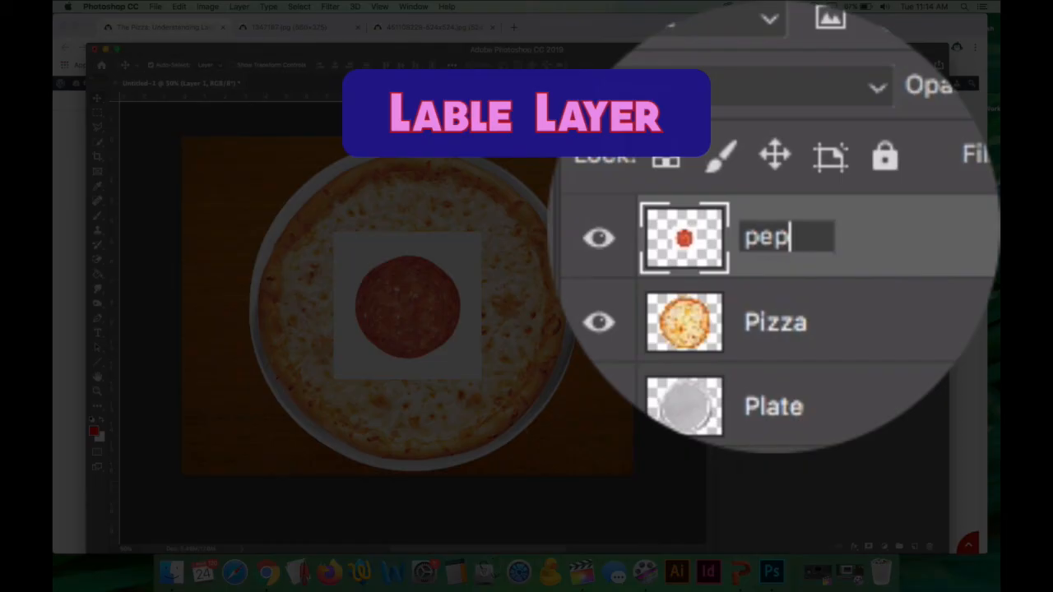
click(773, 278)
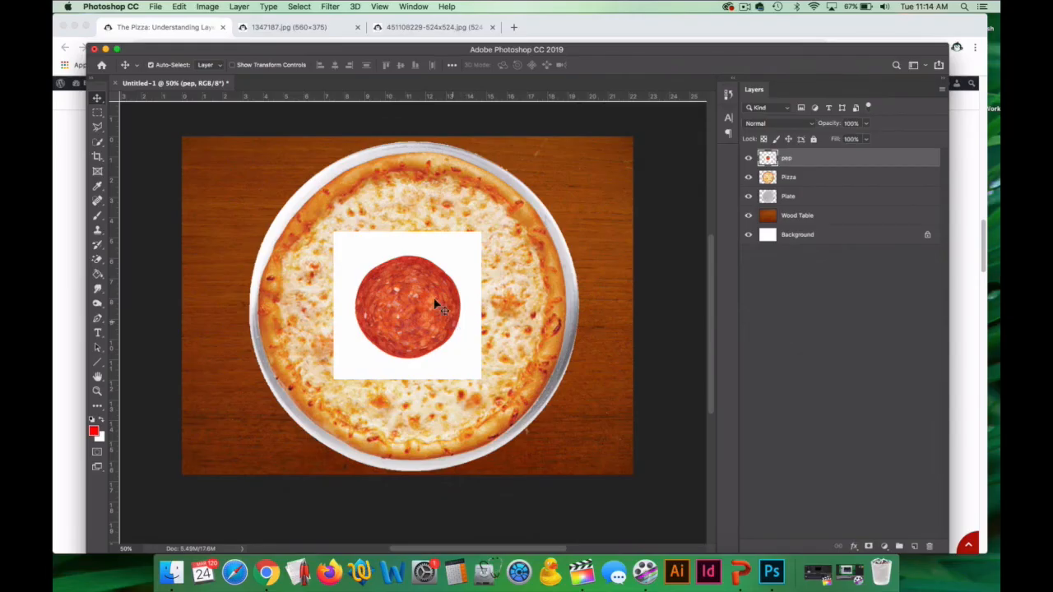
click(97, 260)
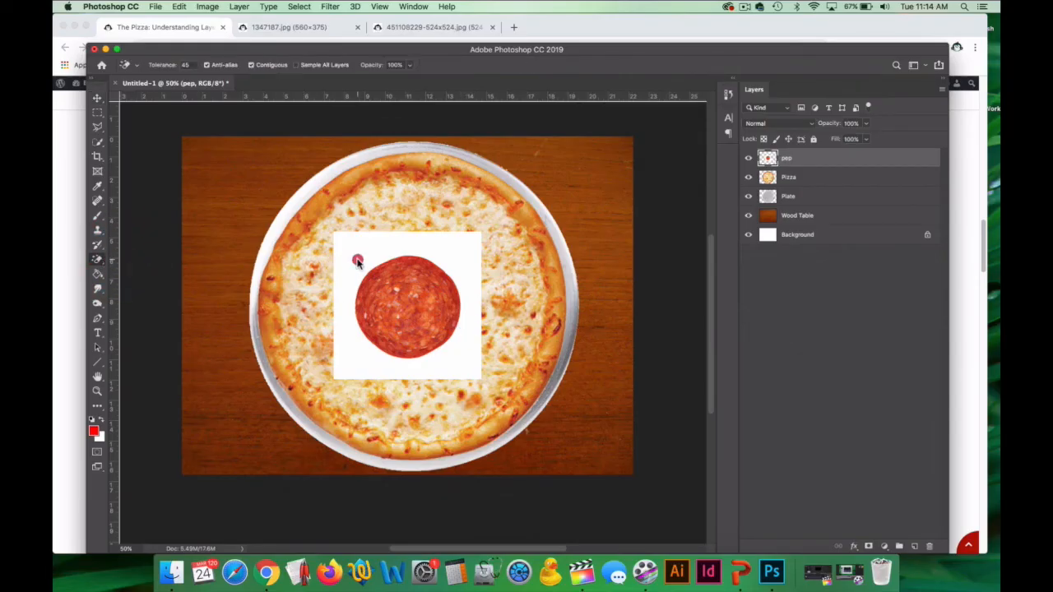
click(360, 251)
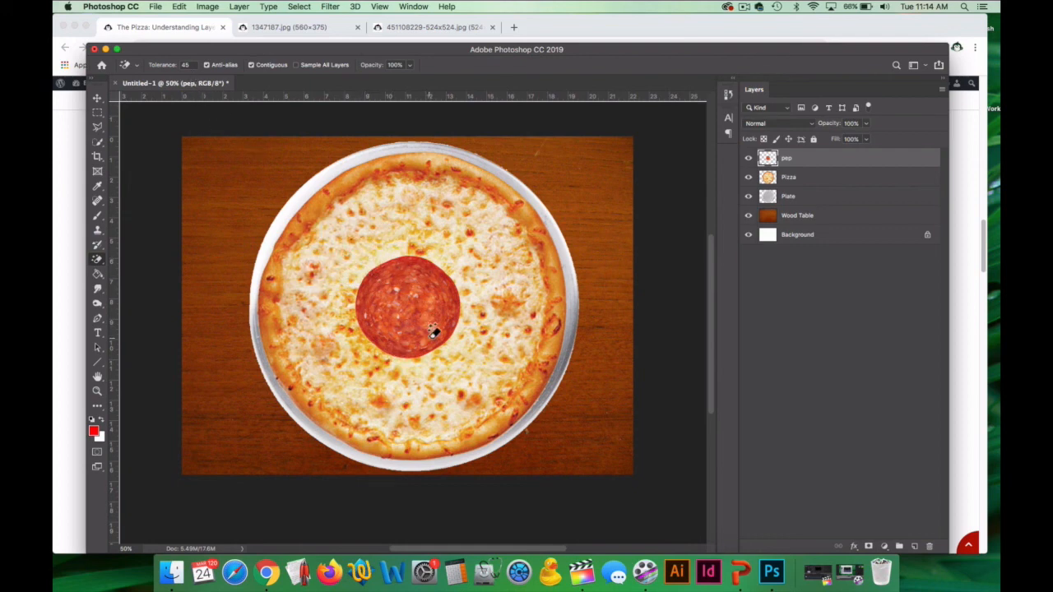
Scale the pepperoni down to a small slice and position it on the cheese near the pizza's lower-right crust.
key(super+t)
drag(356, 253, 430, 320)
drag(440, 342, 452, 363)
key(Return)
key(e)
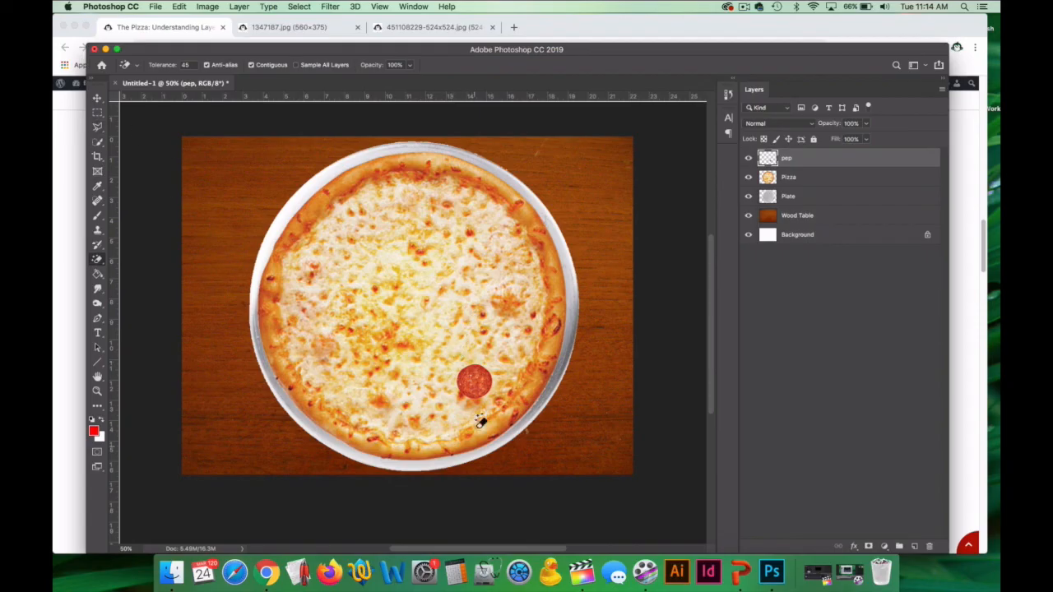
click(97, 97)
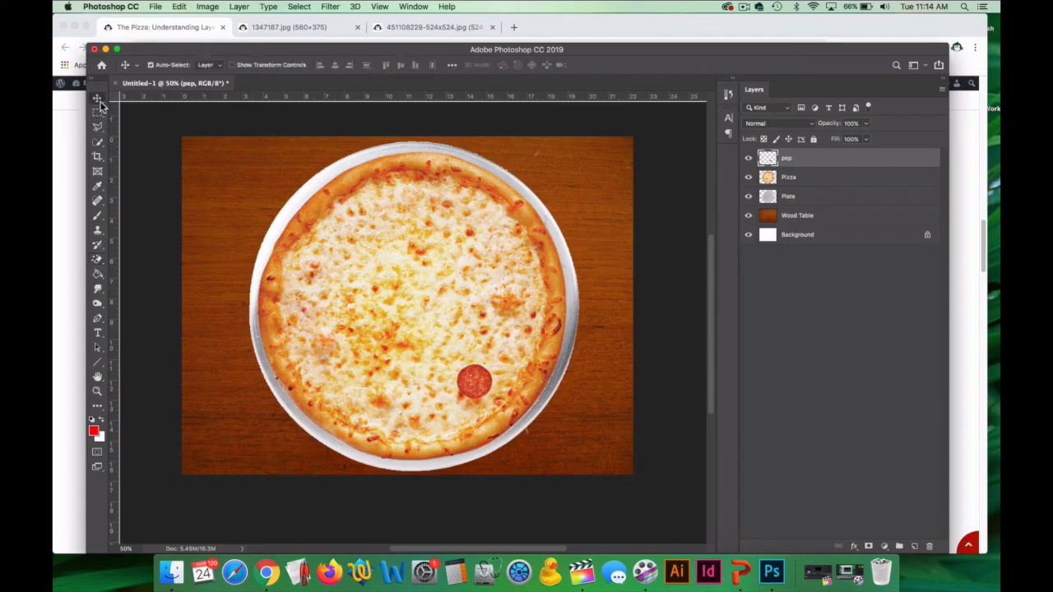
mouse_move(482, 383)
mouse_down()
mouse_move(507, 372)
mouse_move(506, 268)
mouse_move(447, 227)
mouse_move(375, 229)
mouse_move(306, 324)
mouse_move(437, 440)
mouse_move(505, 325)
mouse_move(384, 273)
mouse_move(387, 385)
mouse_move(522, 312)
mouse_move(455, 234)
mouse_move(367, 258)
mouse_move(458, 244)
mouse_move(523, 376)
mouse_move(499, 377)
mouse_up()
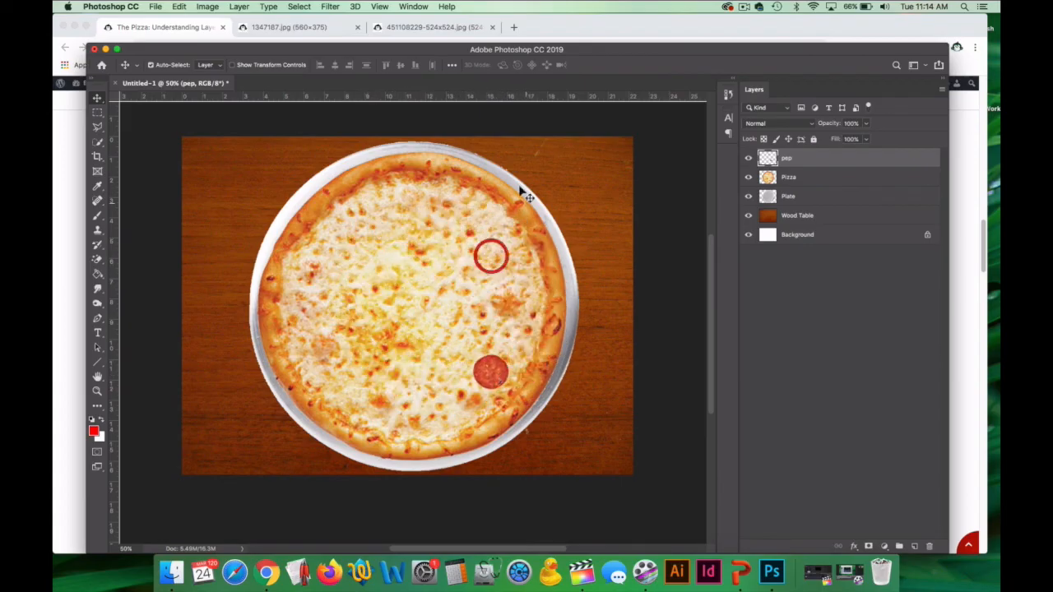
click(413, 32)
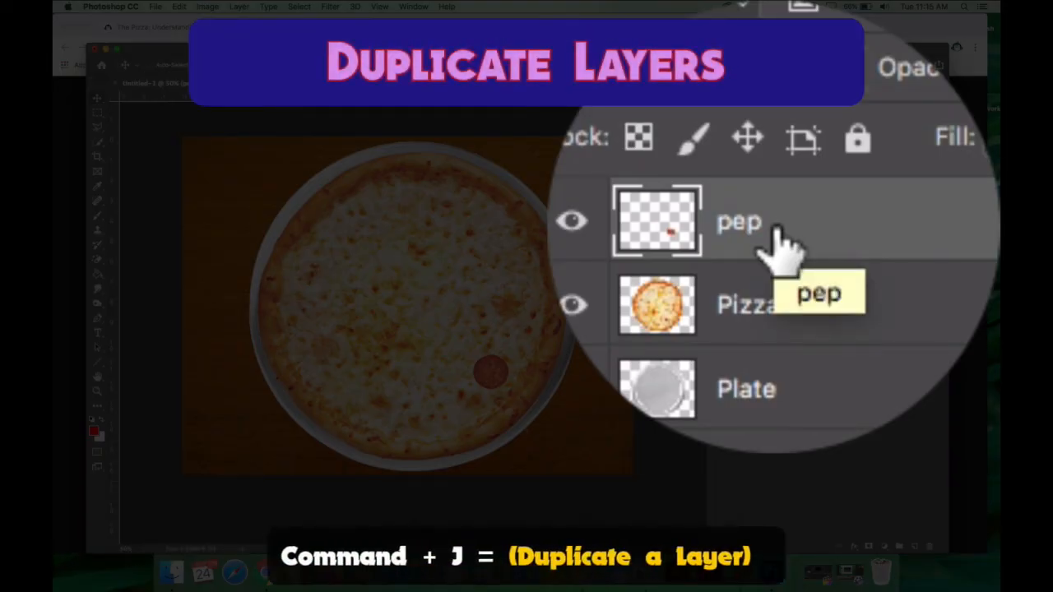
Duplicate the pep layer and rename the copy as pep 2.
key(super+j)
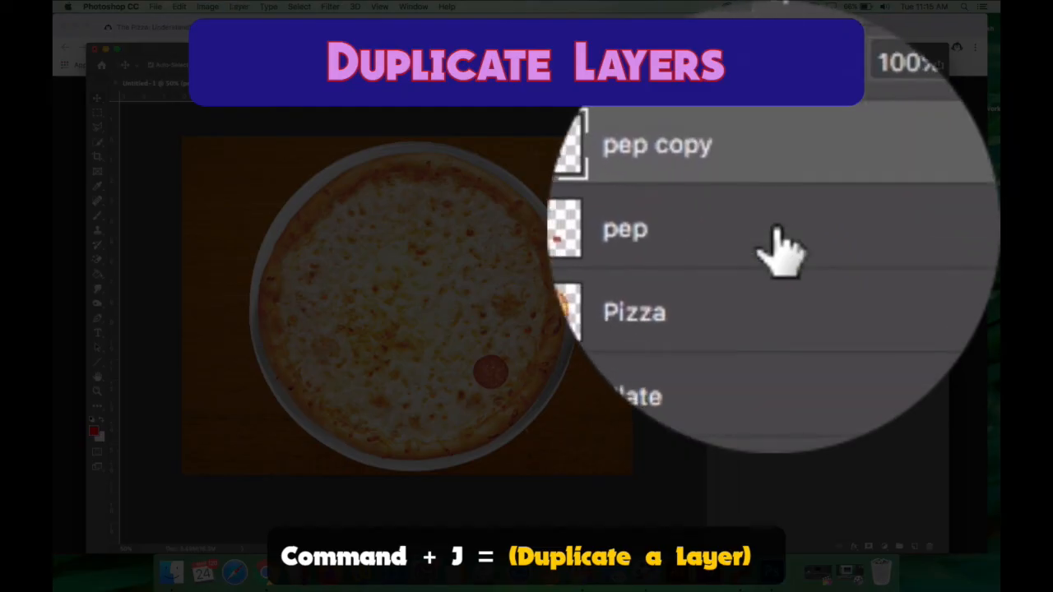
double_click(775, 226)
double_click(775, 226)
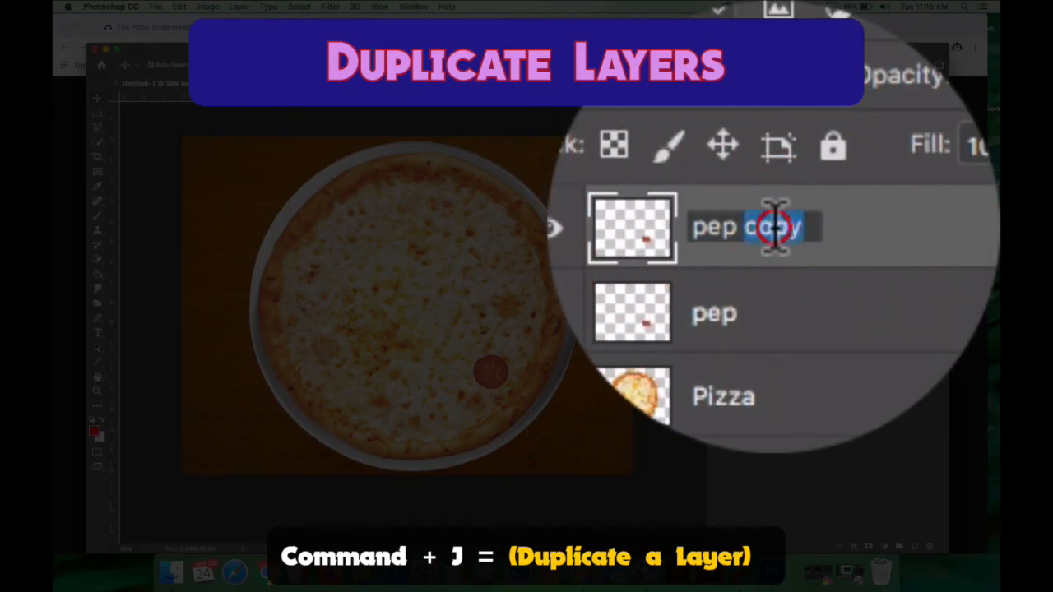
text(2)
key(Return)
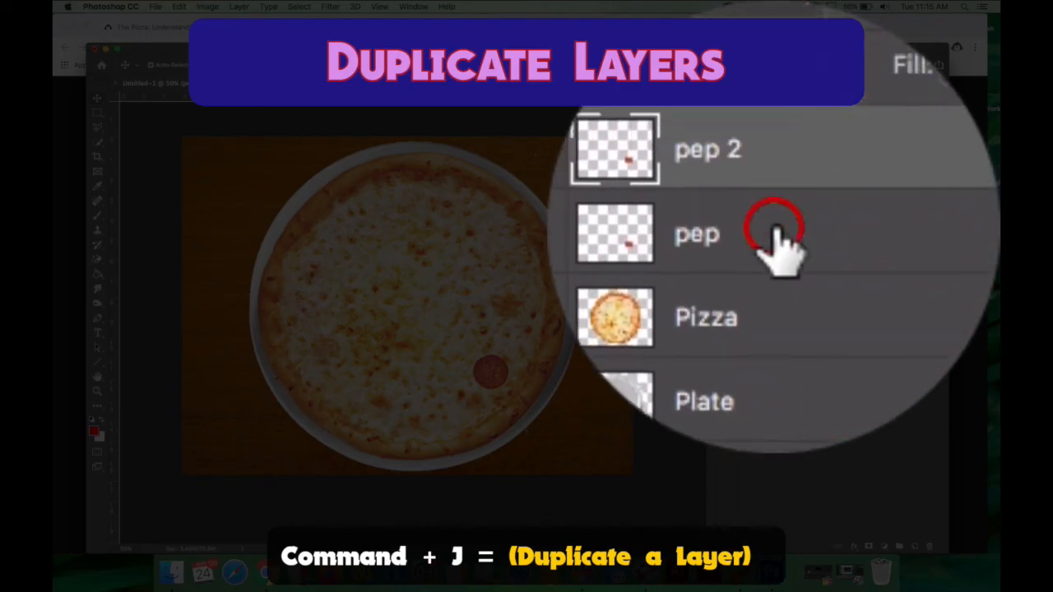
Duplicate the pep 2 layer and rename the copy as pep 3.
key(super+j)
double_click(775, 227)
drag(775, 227, 896, 247)
text(3)
Move the pep 3 slice up along the right crust and the pep 2 slice to the lower left of the original.
click(248, 197)
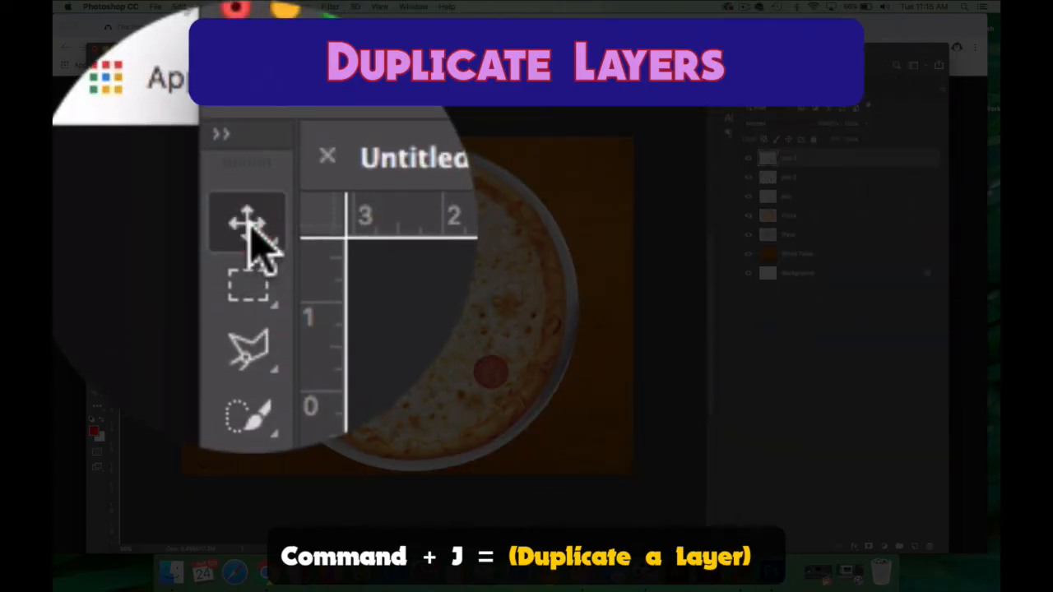
drag(503, 369, 524, 314)
click(793, 178)
drag(490, 372, 440, 418)
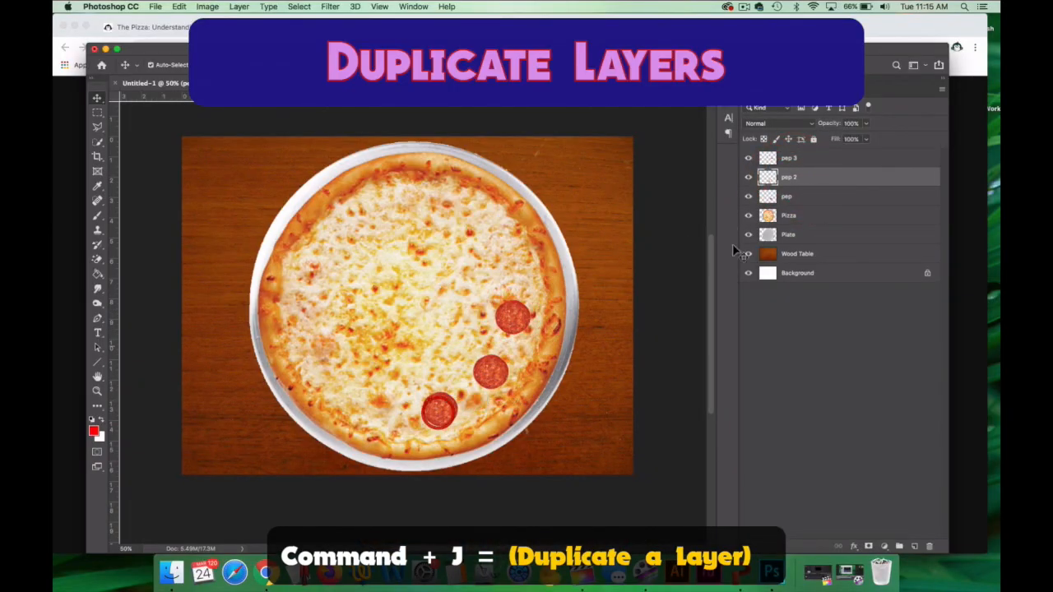
Duplicate the pep 3 layer, rename the copy as pep 4, and space its slice further up along the pizza's right crust.
click(806, 166)
key(super+j)
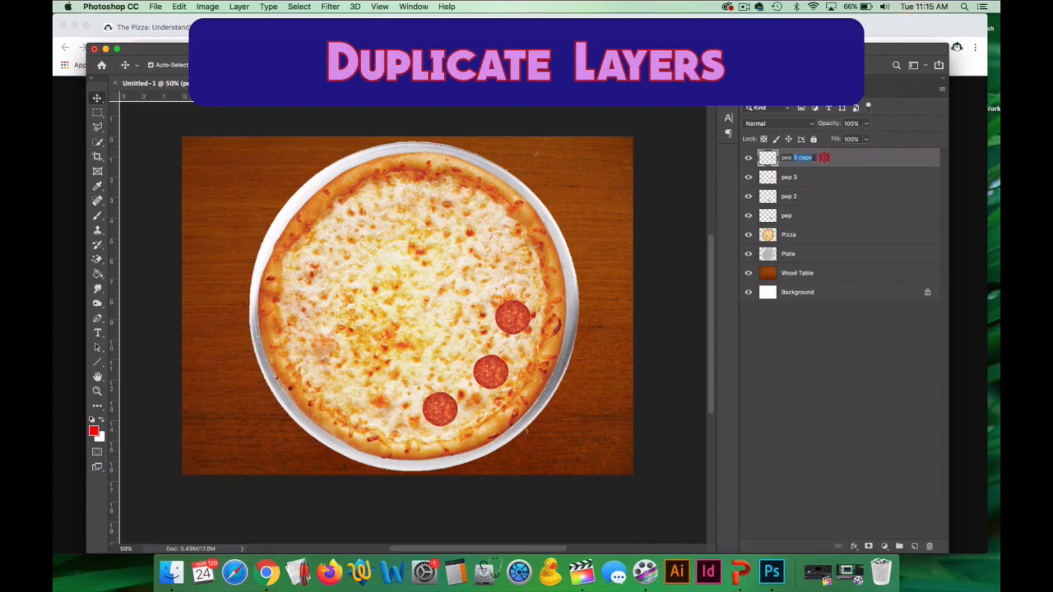
text(4)
key(Return)
mouse_move(487, 370)
mouse_down()
mouse_move(498, 352)
mouse_move(492, 372)
mouse_up()
drag(519, 310, 515, 259)
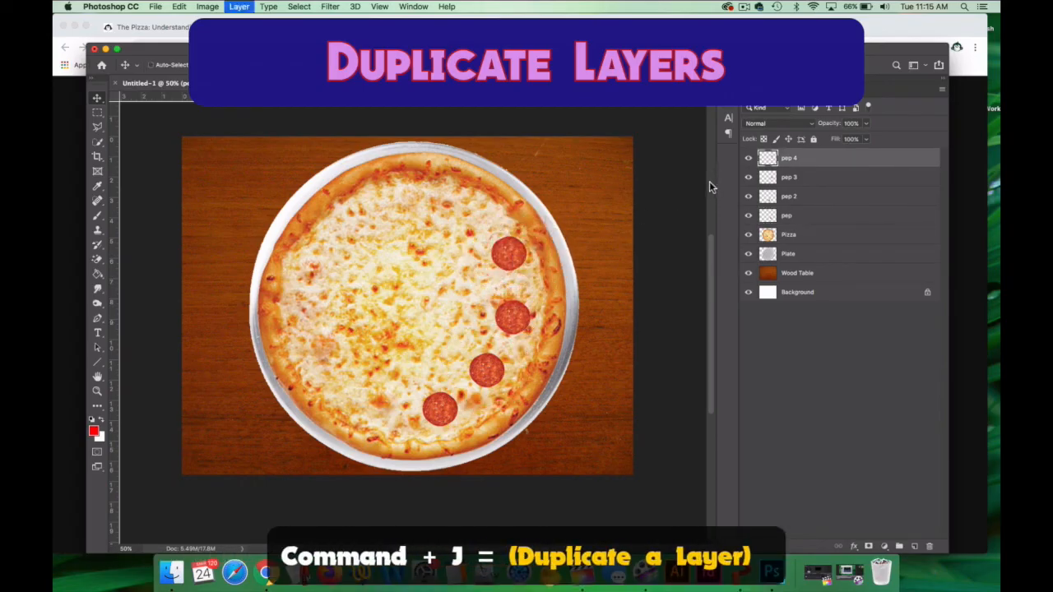
Duplicate the pep 4 layer eleven times and spread the pepperoni slices around the crust and across the pizza's centre.
key(super+j)
drag(508, 251, 443, 353)
key(super+j)
key(super+j)
key(super+j)
key(super+j)
key(super+j)
key(super+j)
key(super+j)
key(super+j)
key(super+j)
drag(443, 340, 453, 280)
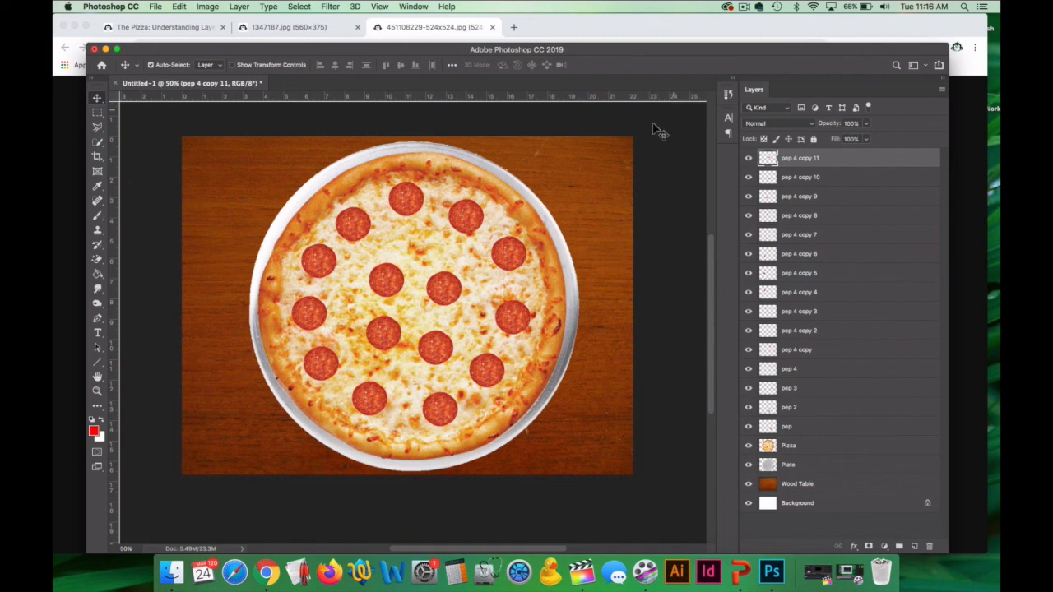
Switch to the assignment page in Chrome and open the red pepper image in its own tab.
click(155, 28)
scroll(399, 338, down, 5)
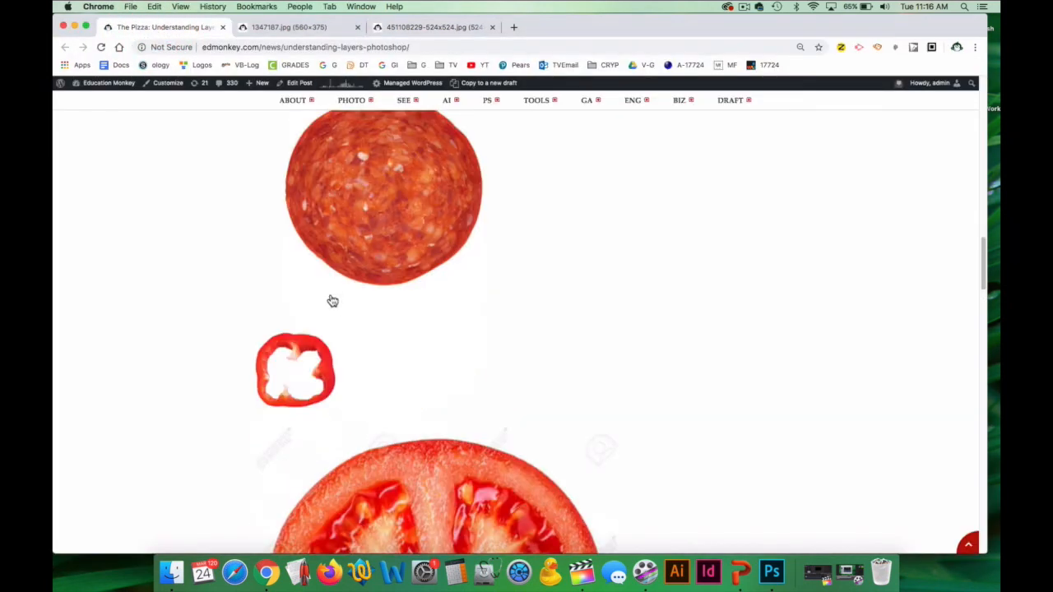
scroll(413, 373, up, 1)
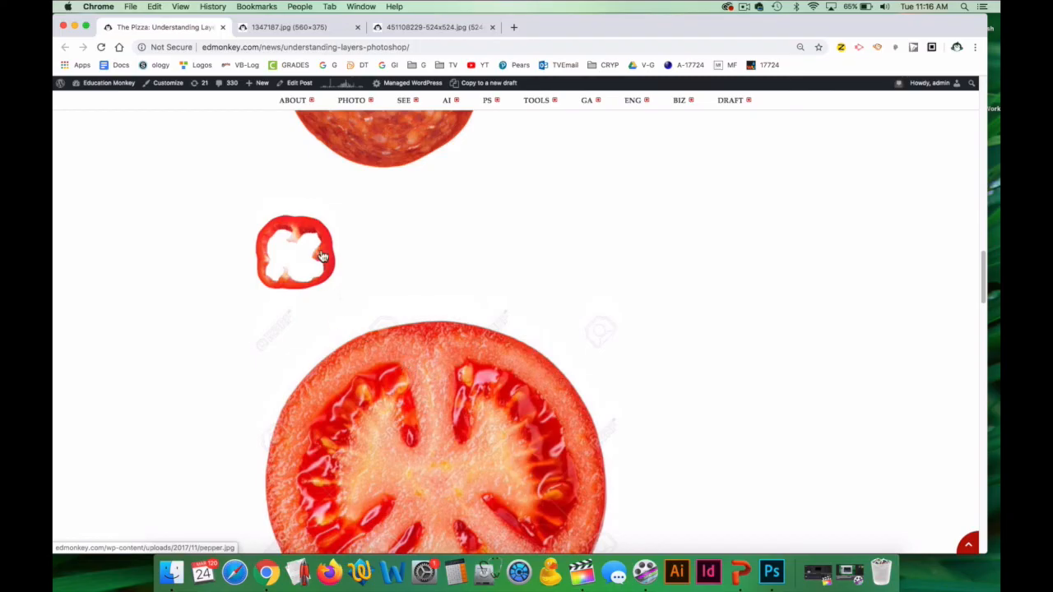
right_click(322, 248)
click(413, 324)
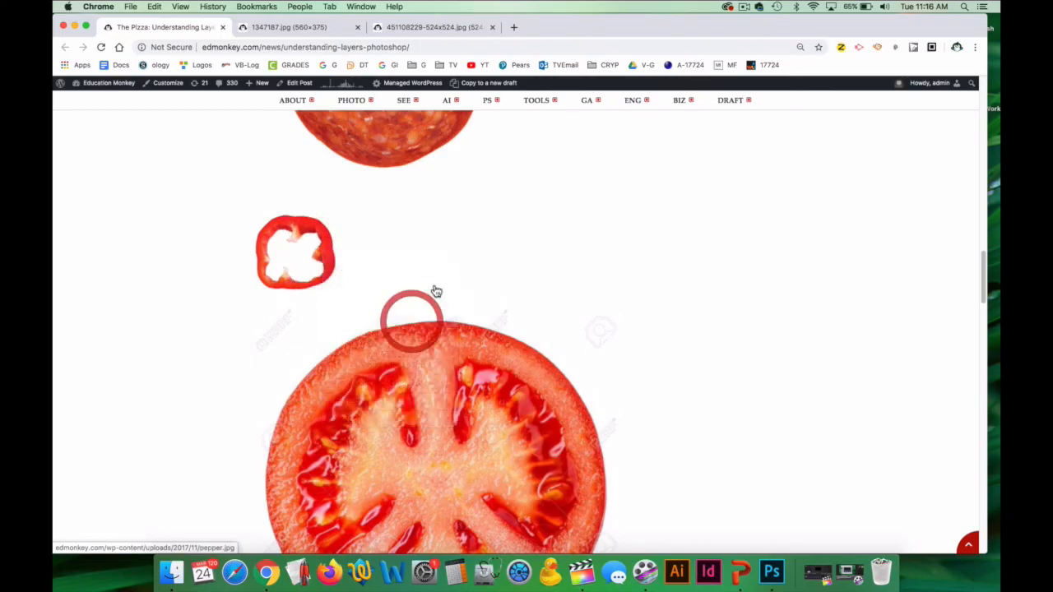
click(547, 27)
Copy the red pepper image and paste it into the Photoshop pizza document.
right_click(527, 299)
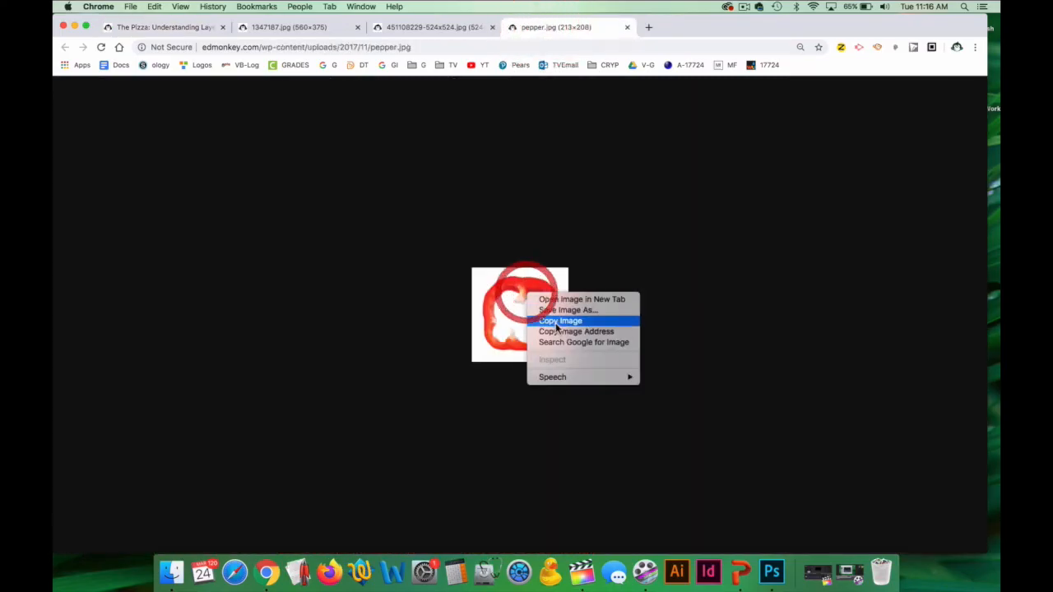
click(560, 320)
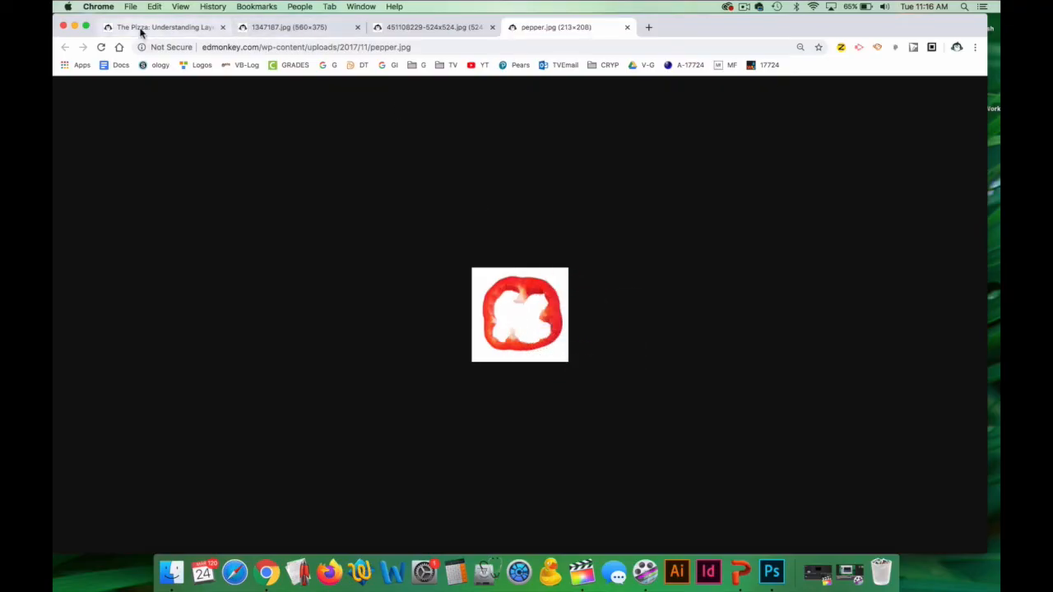
click(772, 571)
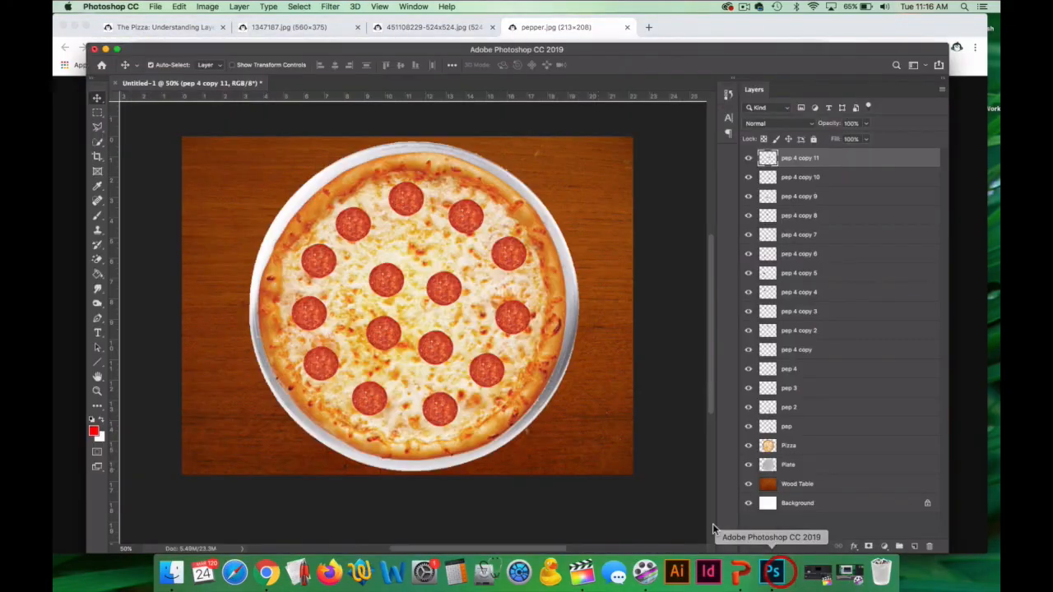
key(super+v)
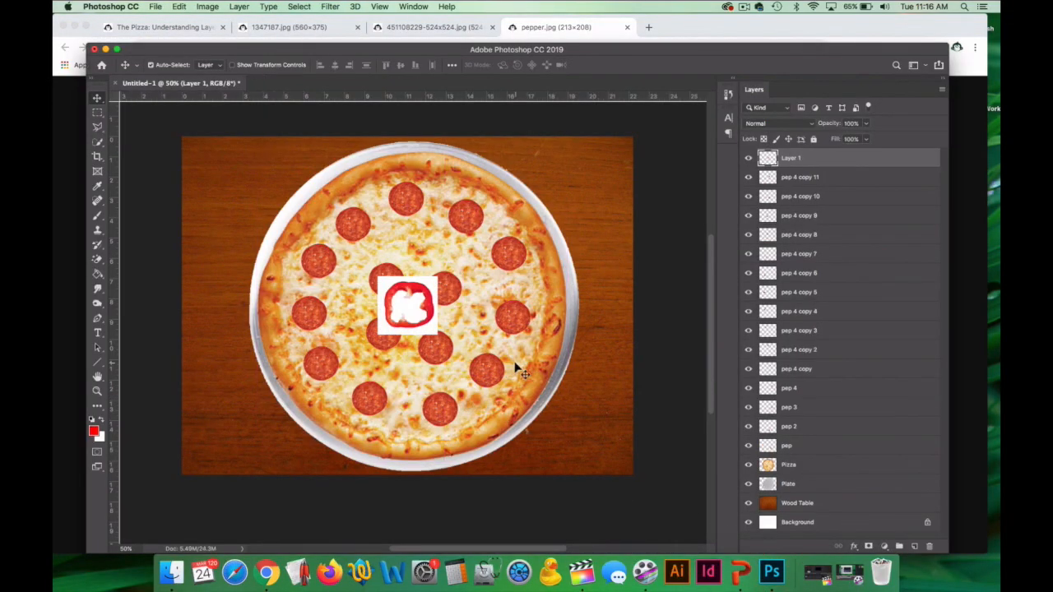
Erase the white areas inside and around the pasted pepper ring with the Magic Eraser.
click(97, 260)
click(156, 279)
click(407, 311)
click(383, 280)
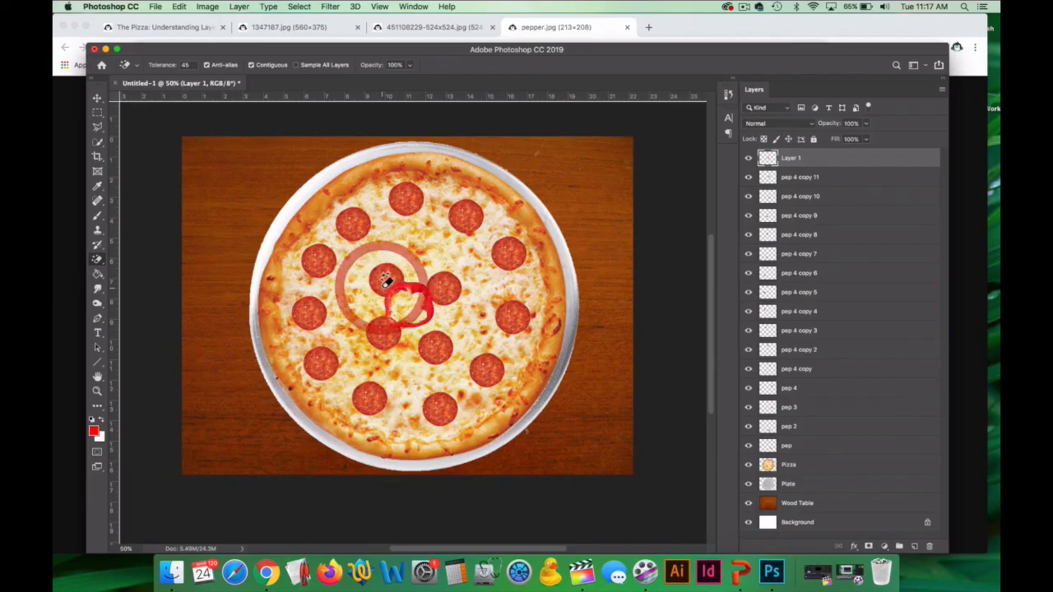
Move the pepper ring into the gap among the upper pepperoni slices and scale it down slightly.
click(97, 98)
drag(424, 298, 423, 235)
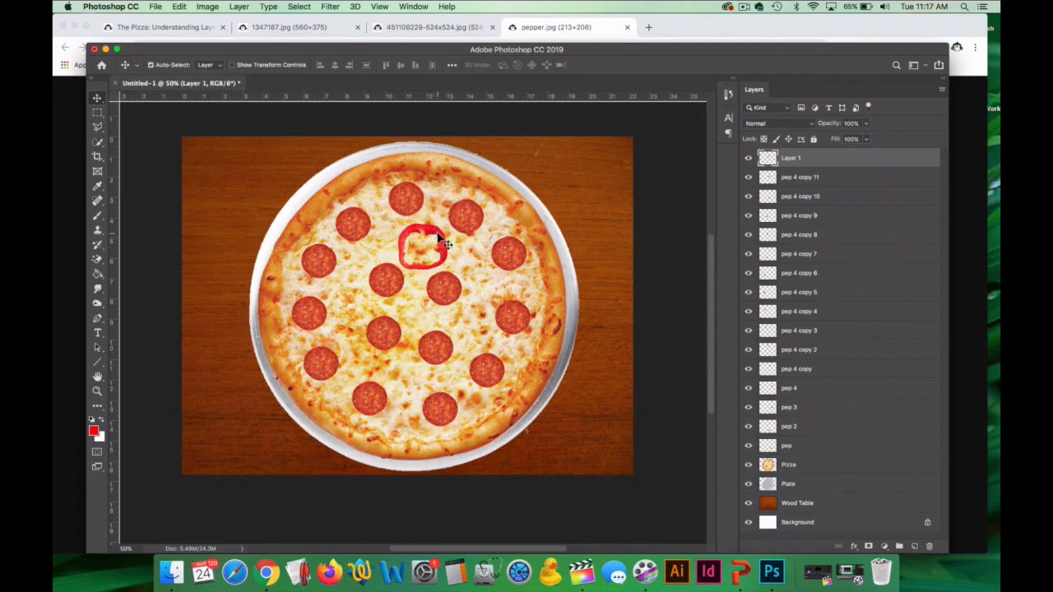
key(super+t)
mouse_move(396, 224)
mouse_down()
mouse_move(410, 232)
mouse_move(368, 192)
mouse_move(412, 238)
mouse_up()
key(Return)
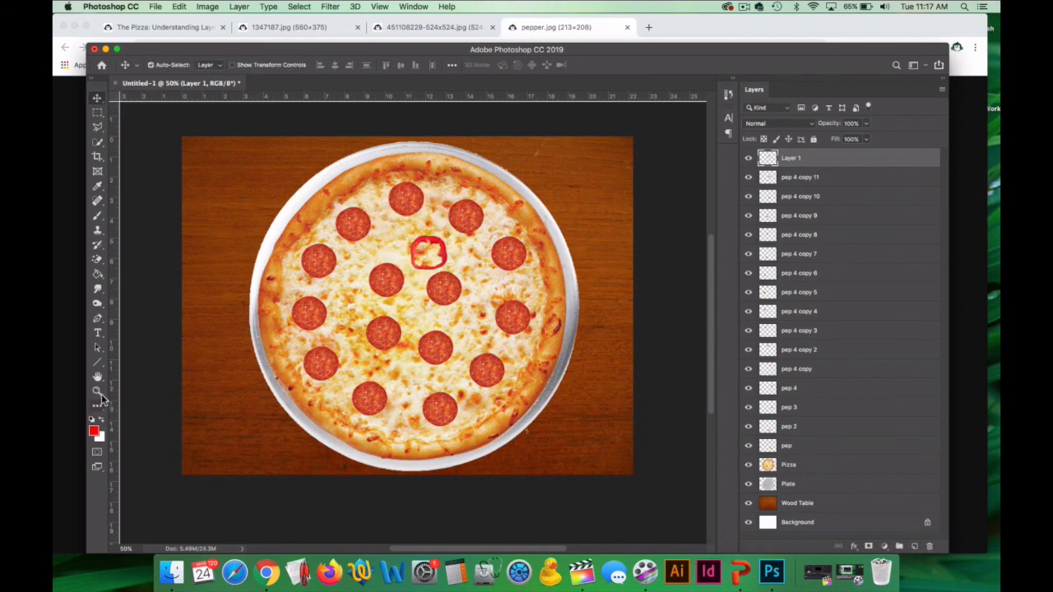
Erase the left half of the pepper ring with the regular Eraser, using a brush reduced to size 40.
click(97, 392)
click(430, 255)
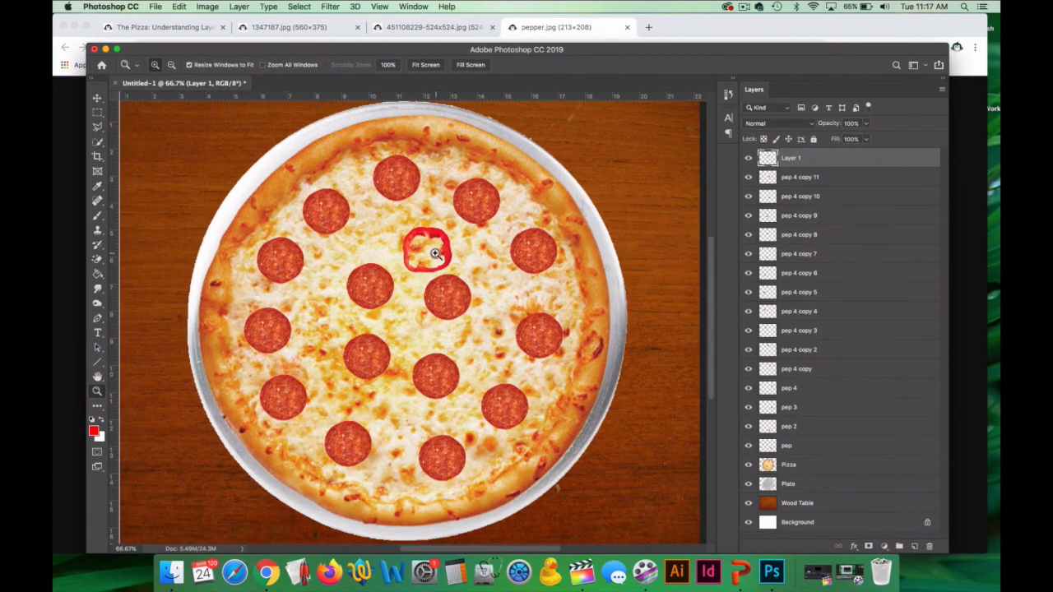
click(435, 254)
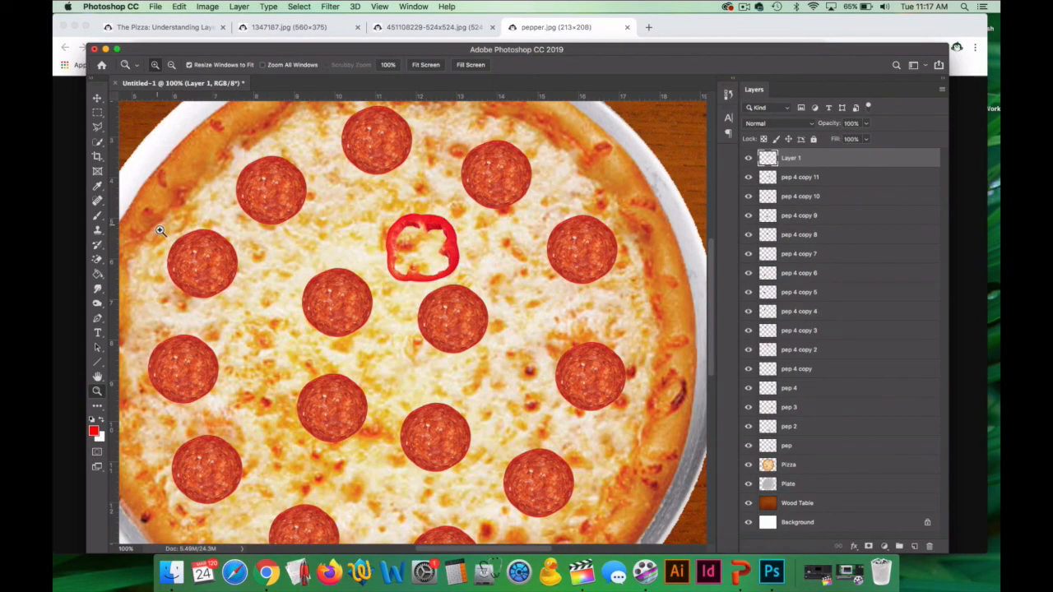
click(97, 260)
click(132, 260)
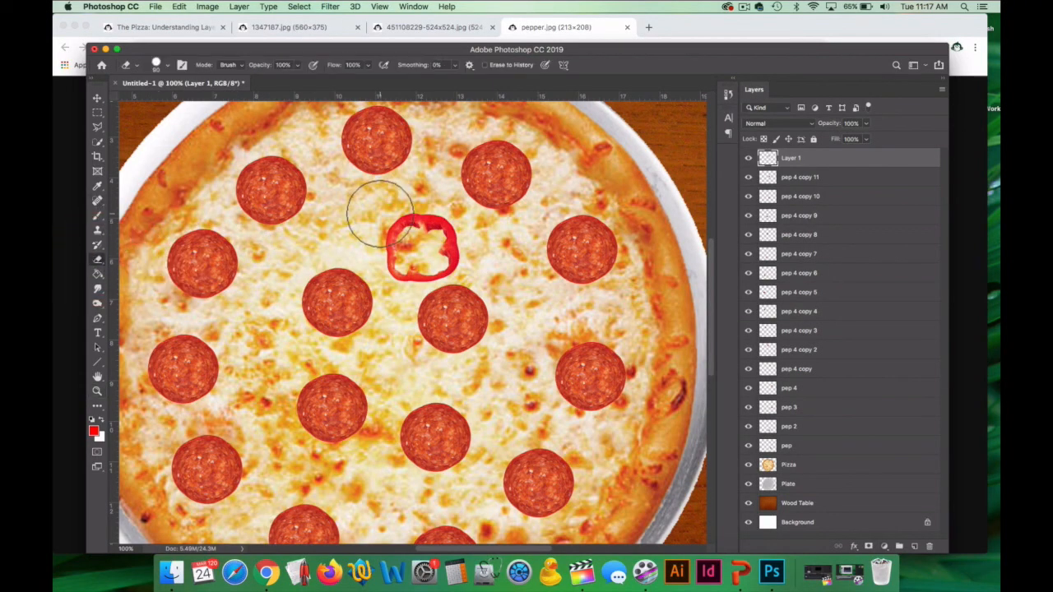
key(bracketleft)
key(bracketleft)
key(bracketleft)
key(bracketleft)
key(bracketleft)
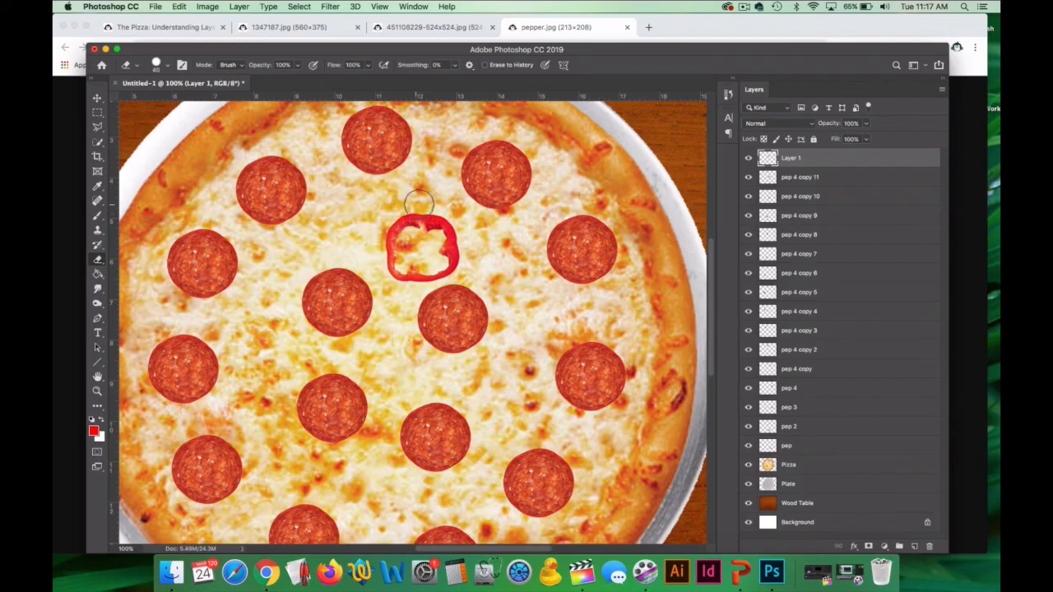
mouse_move(415, 204)
mouse_down()
mouse_move(412, 283)
mouse_move(399, 224)
mouse_move(392, 283)
mouse_move(387, 237)
mouse_move(384, 252)
mouse_move(400, 223)
mouse_up()
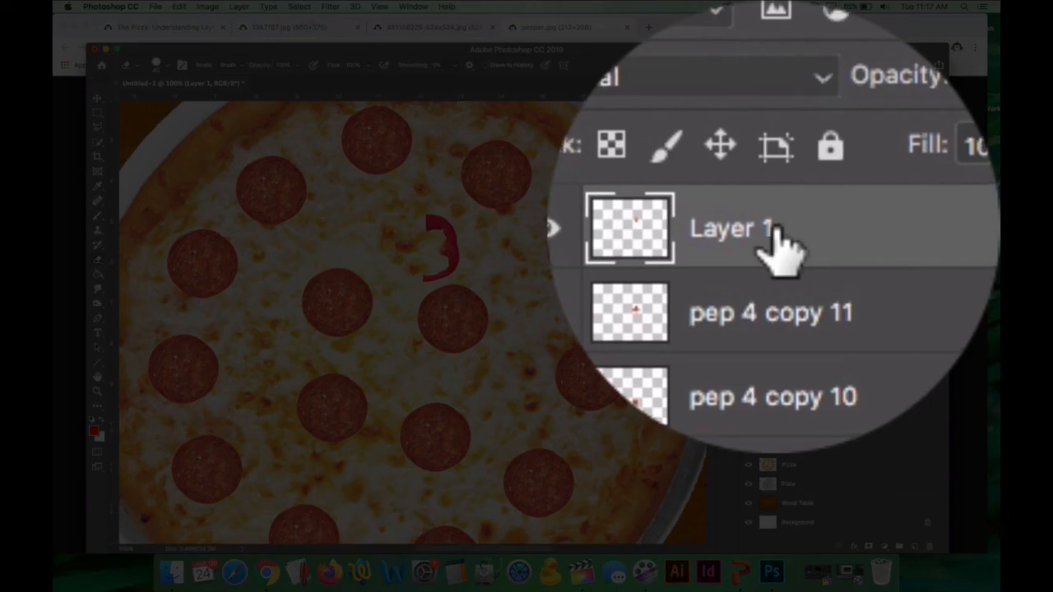
Rename the pepper piece's layer as pepper.
double_click(798, 159)
text(pepper)
key(Return)
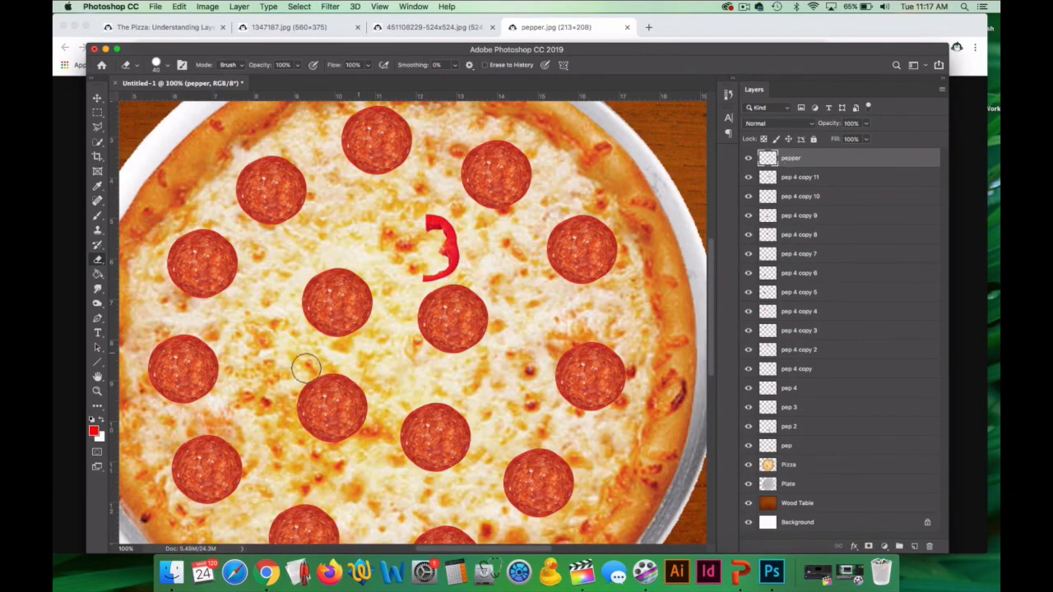
Duplicate the pepper layer and activate the Move tool with the whole pizza in view.
click(97, 392)
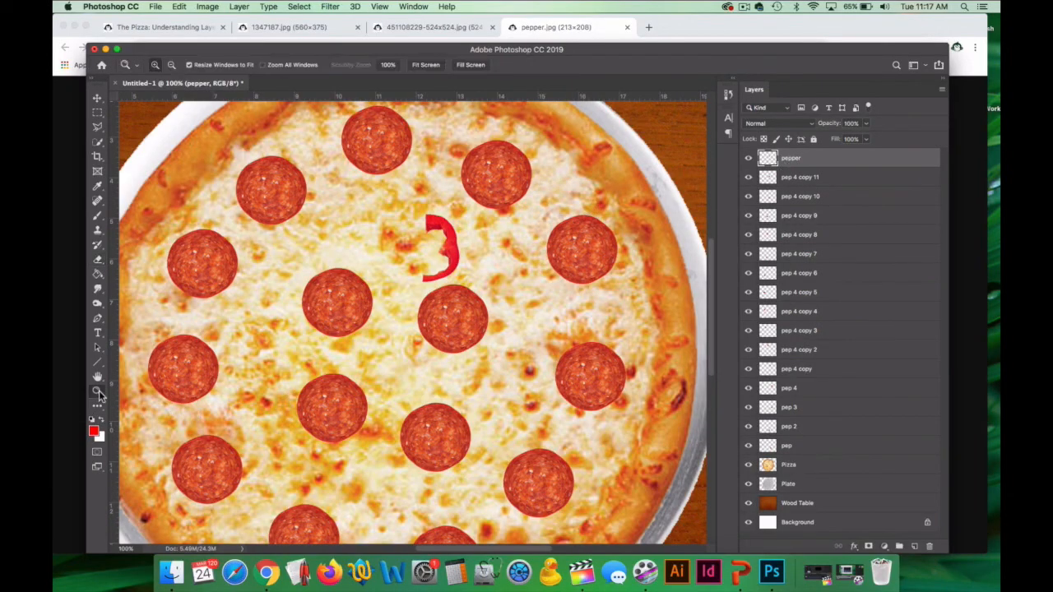
alt+click(425, 367)
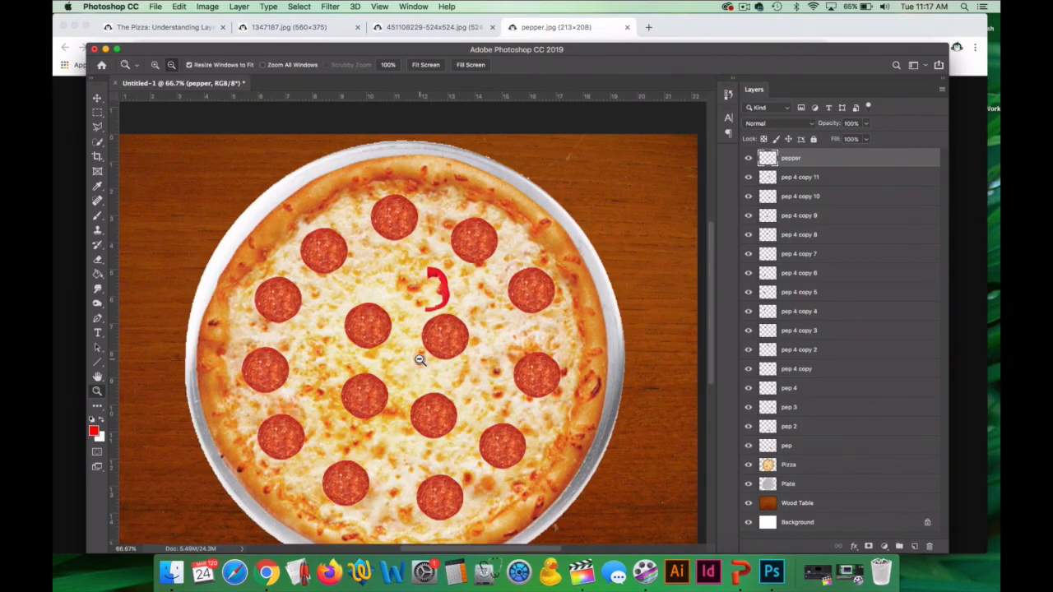
alt+click(425, 367)
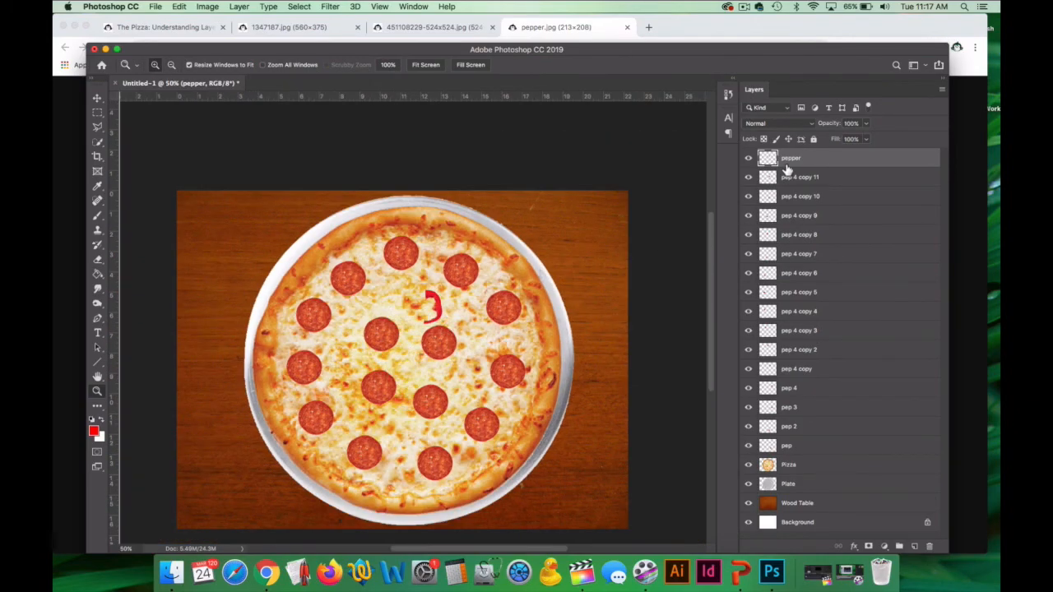
key(super+u)
click(635, 168)
key(super+j)
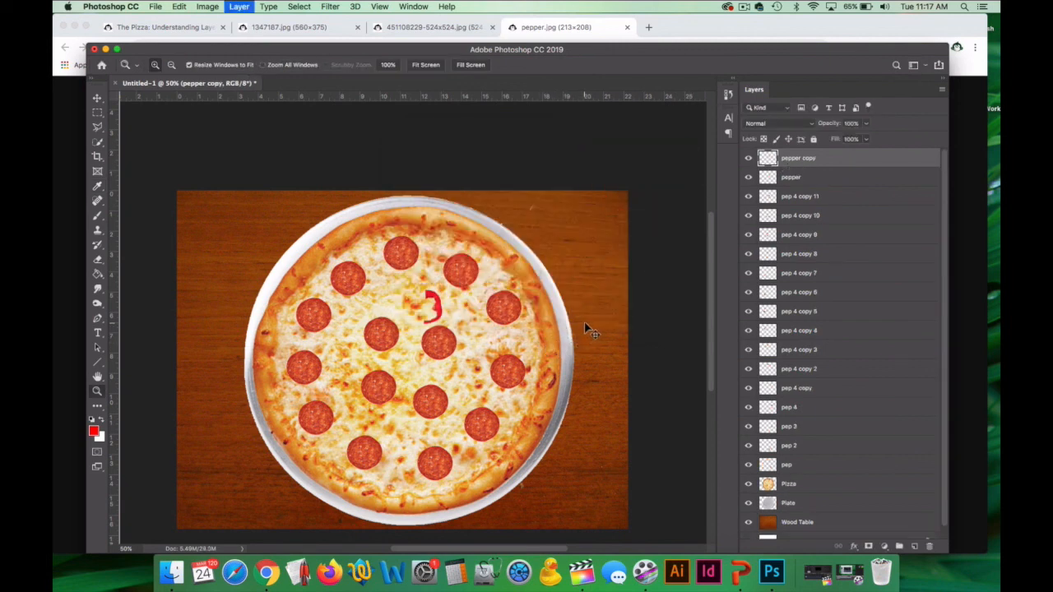
click(98, 99)
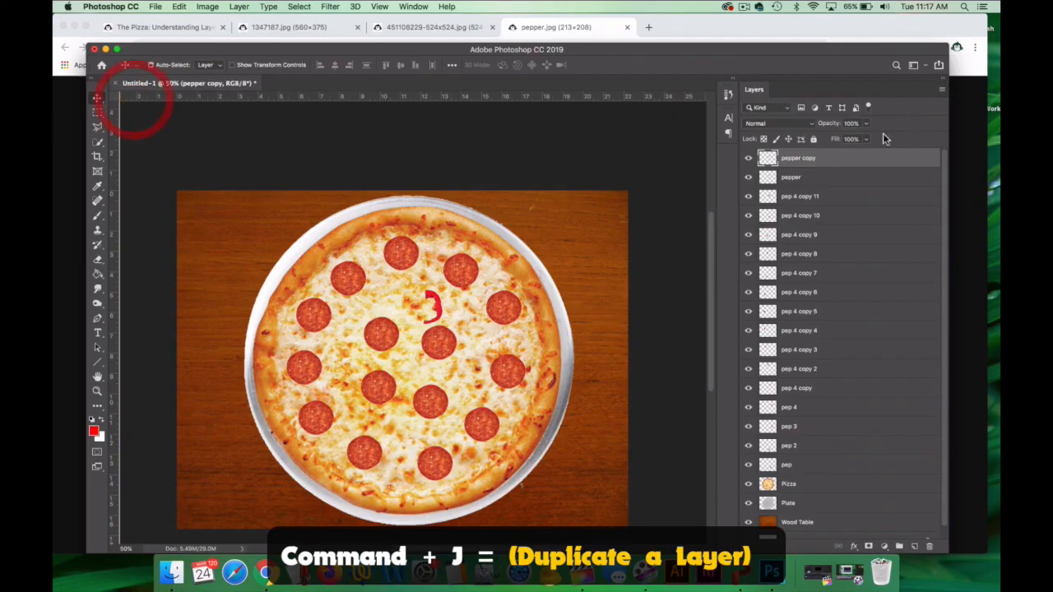
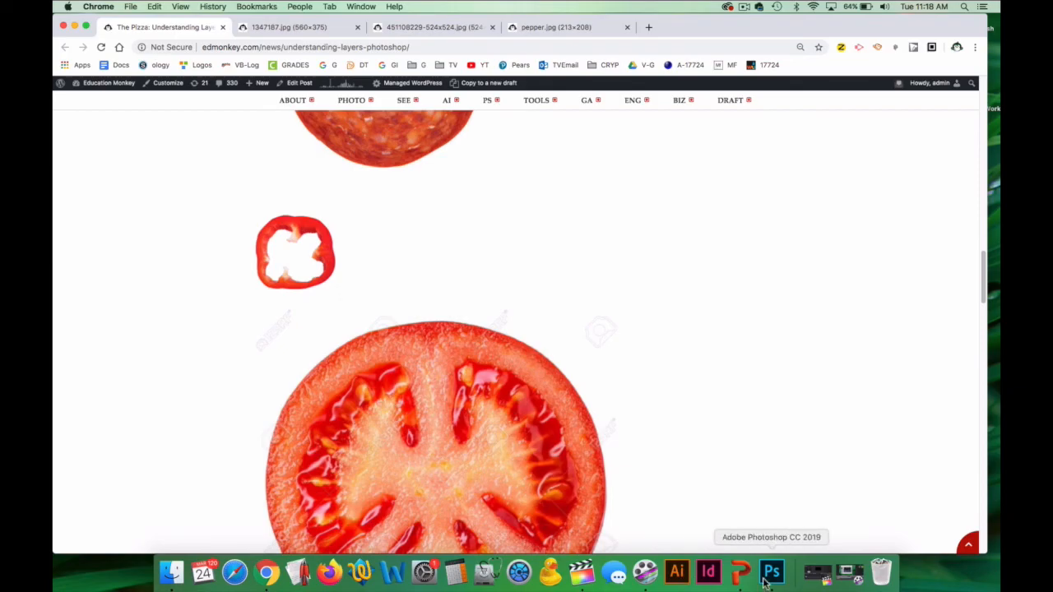
Paste the copied red pepper image into the pizza document and remove its white background inside and around the ring with the Magic Eraser.
scroll(531, 355, down, 2)
scroll(488, 412, down, 4)
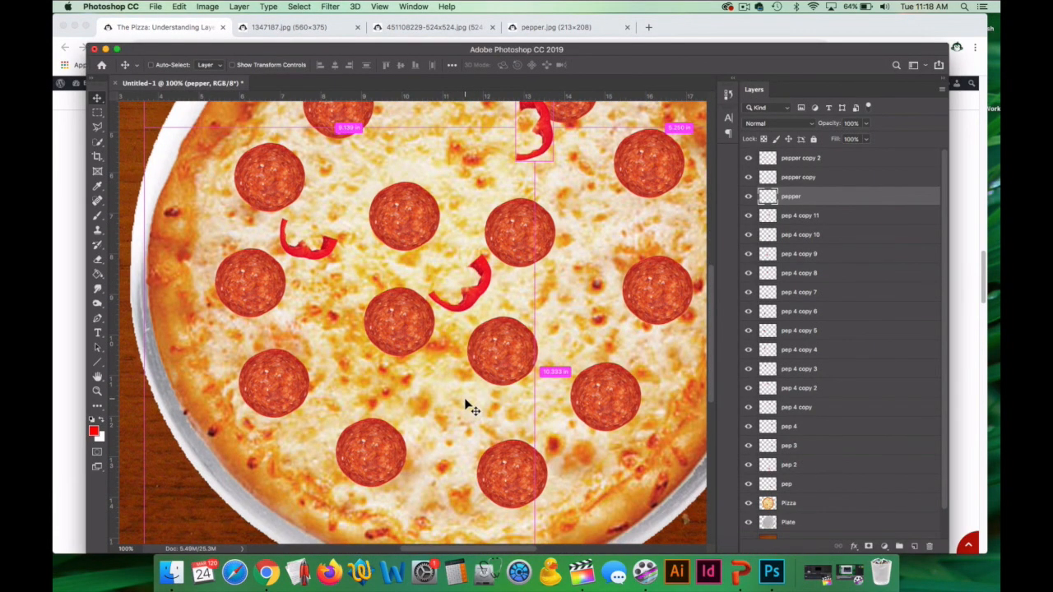
key(super+v)
click(97, 261)
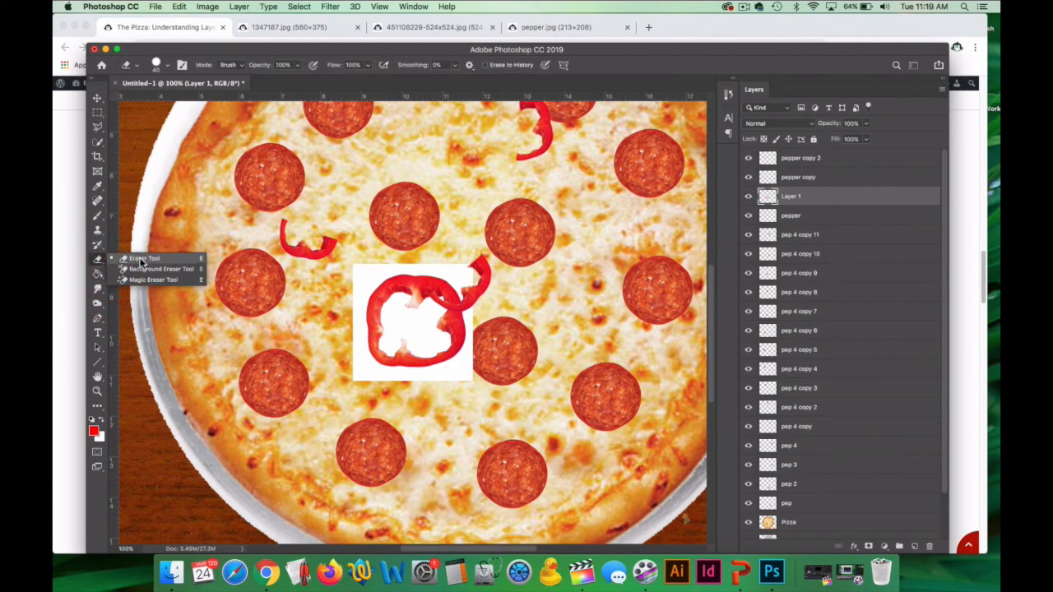
click(153, 280)
click(407, 336)
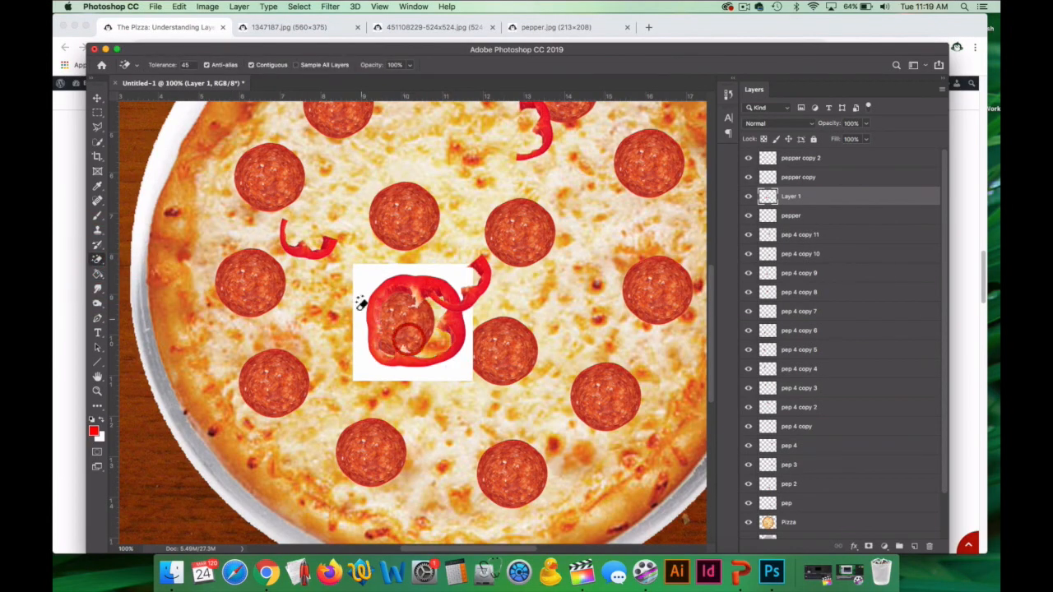
click(371, 281)
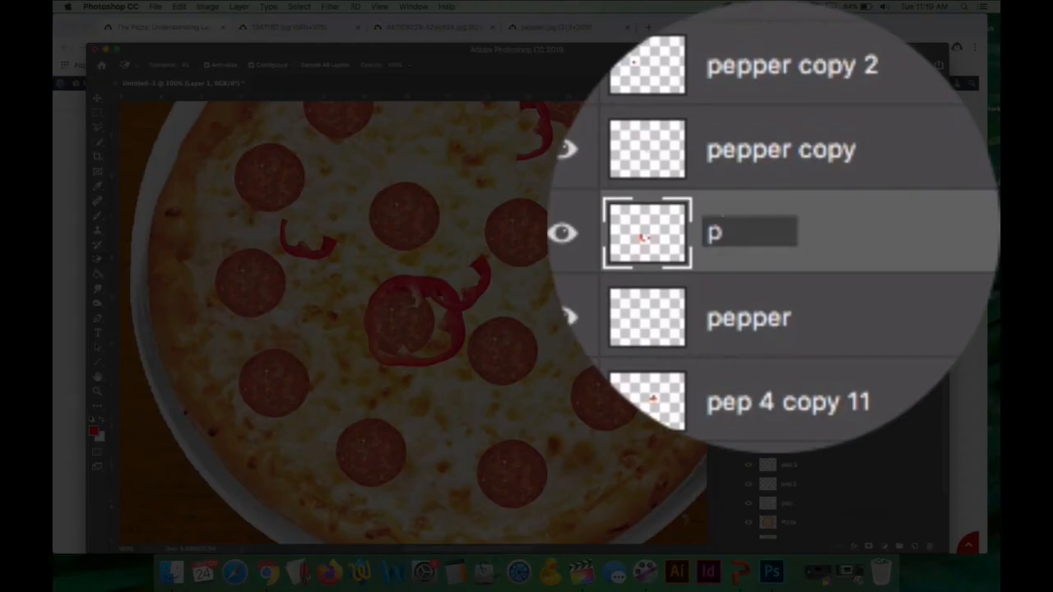
Rename the new pepper ring's layer as pepper number 2 and move the ring into the open area below the central pepperoni slices.
text(er number 2)
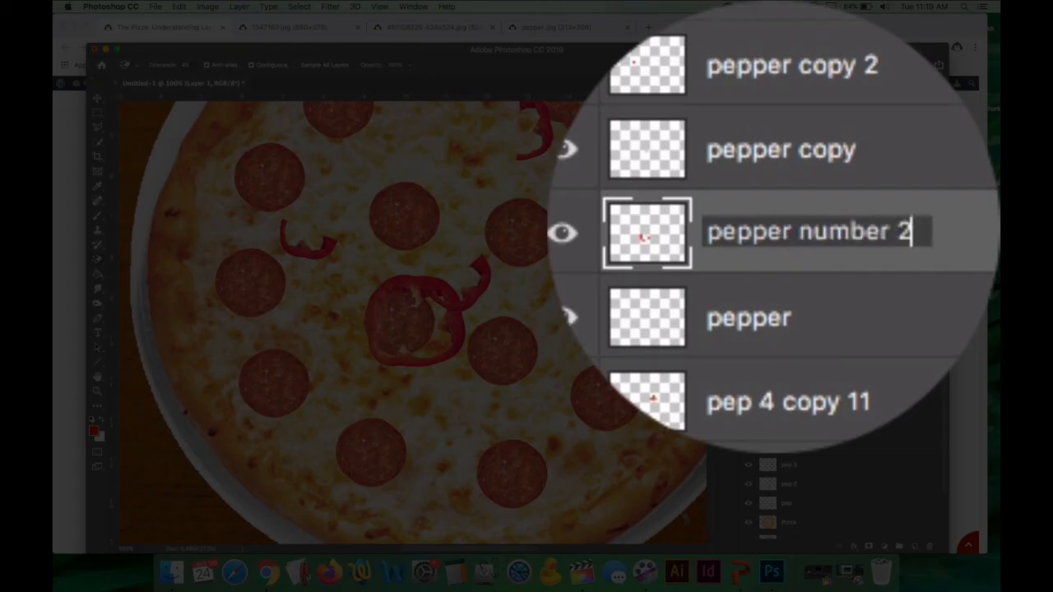
click(804, 195)
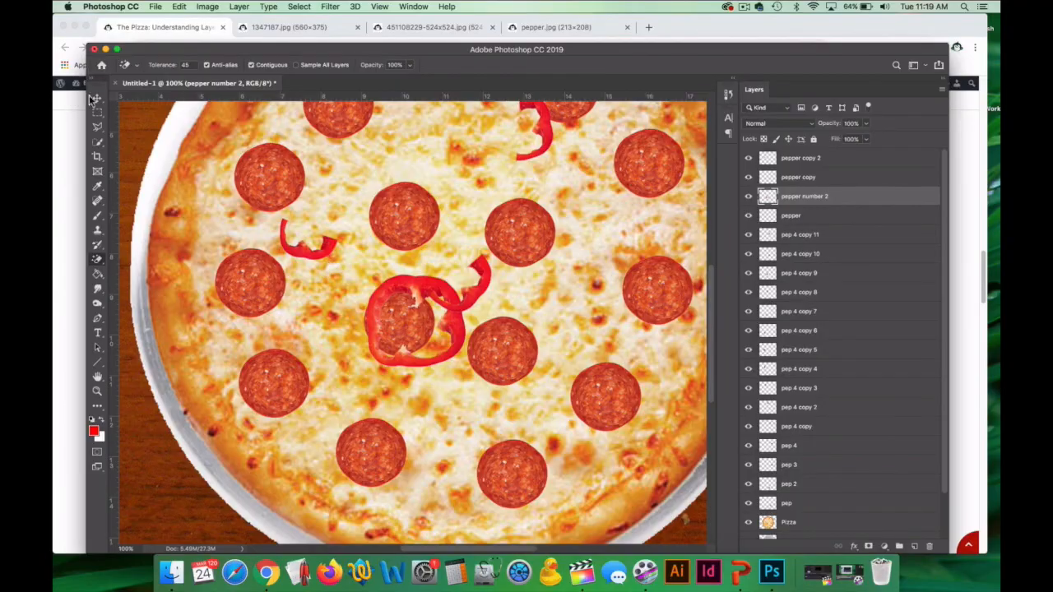
click(96, 98)
drag(422, 291, 445, 370)
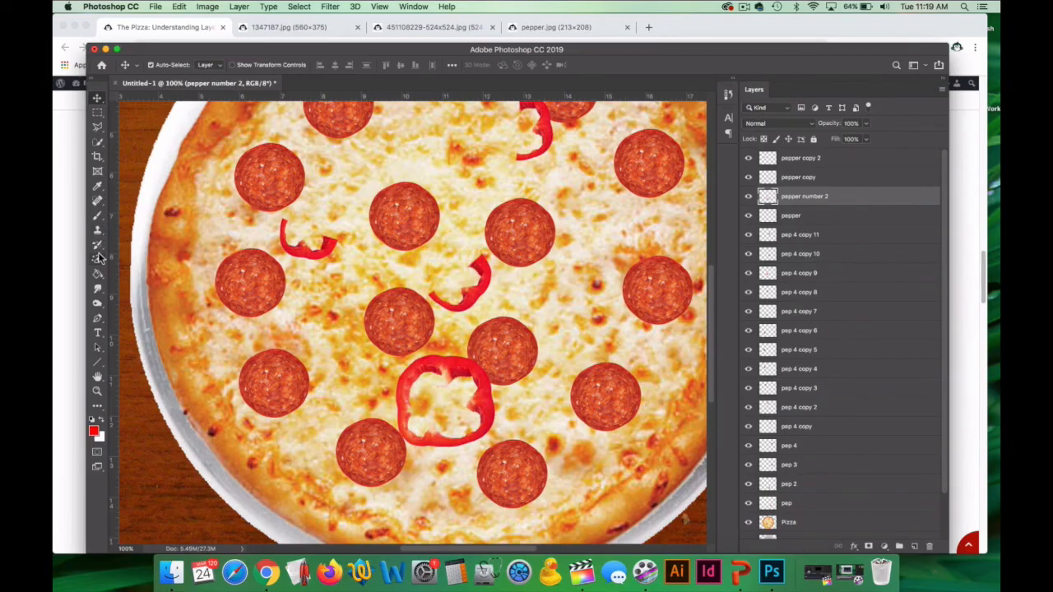
Erase the right half of the pepper ring with the regular Eraser, scale the piece down and place it between the two lowest pepperoni slices.
drag(99, 259, 136, 258)
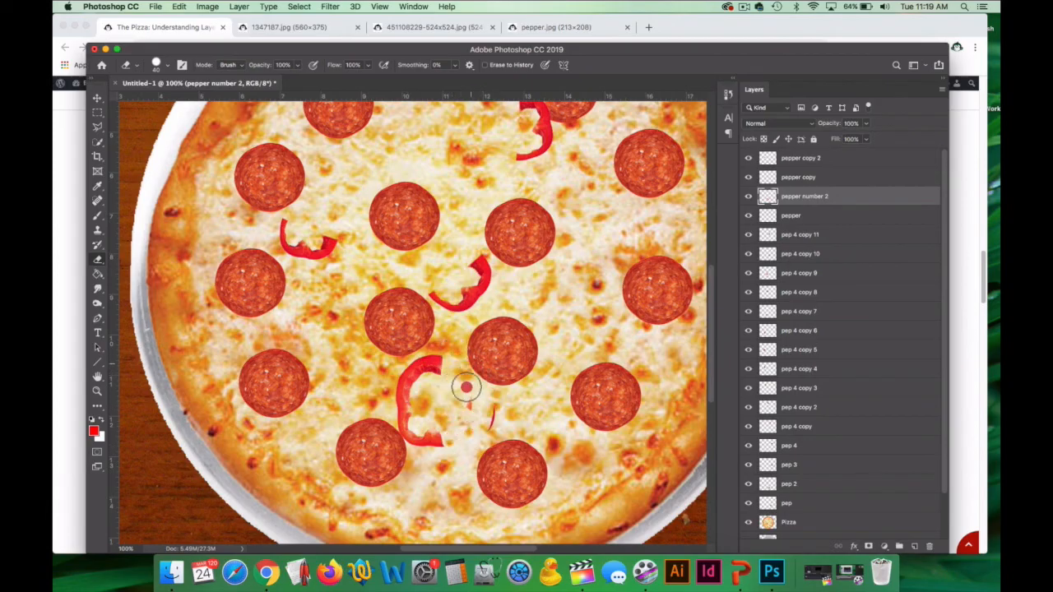
key(super+t)
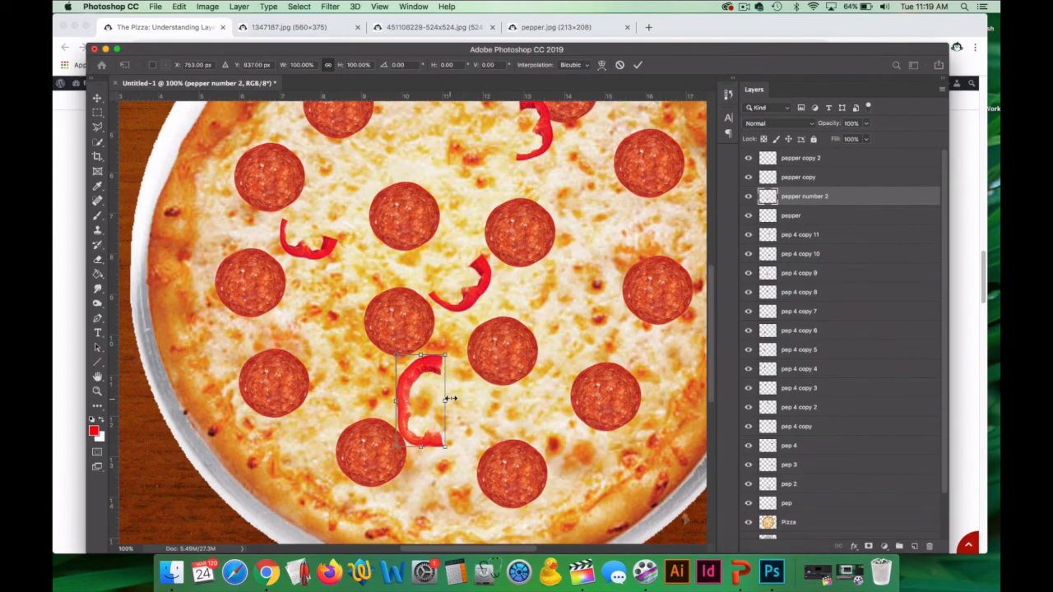
drag(451, 350, 455, 447)
click(97, 392)
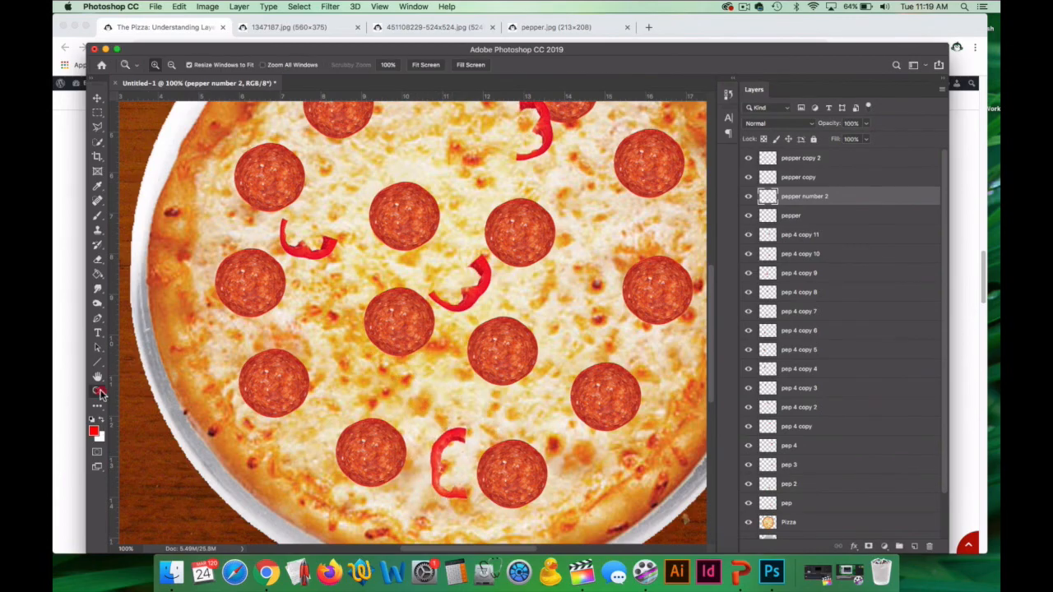
Duplicate the pepper number 2 layer, then move the copy just above the pizza's right-hand pepperoni slice and rotate it with its opening downward.
key(super+j)
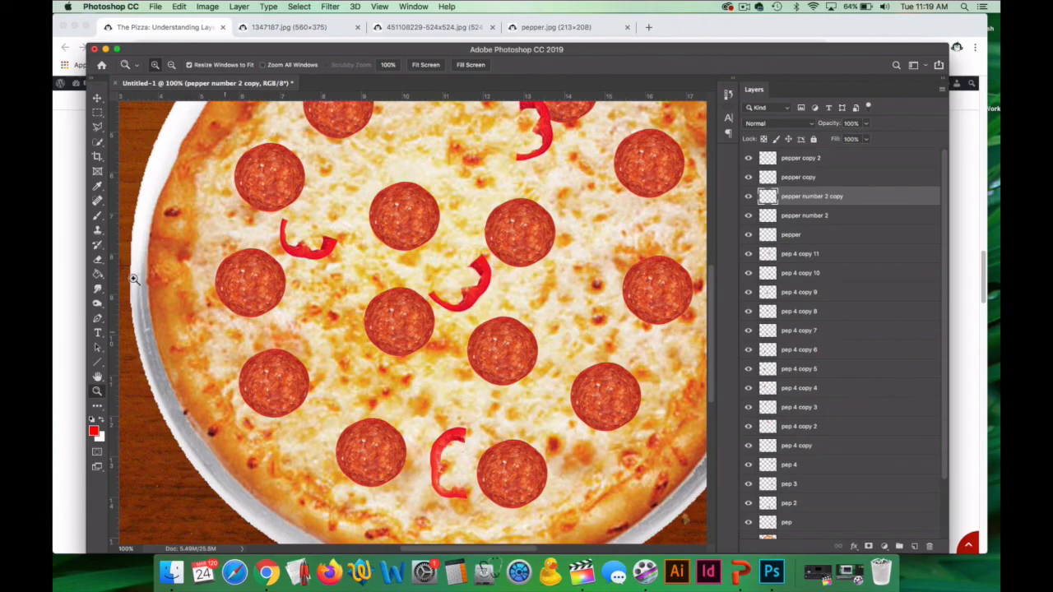
click(95, 107)
drag(463, 442, 617, 235)
key(super+t)
click(97, 391)
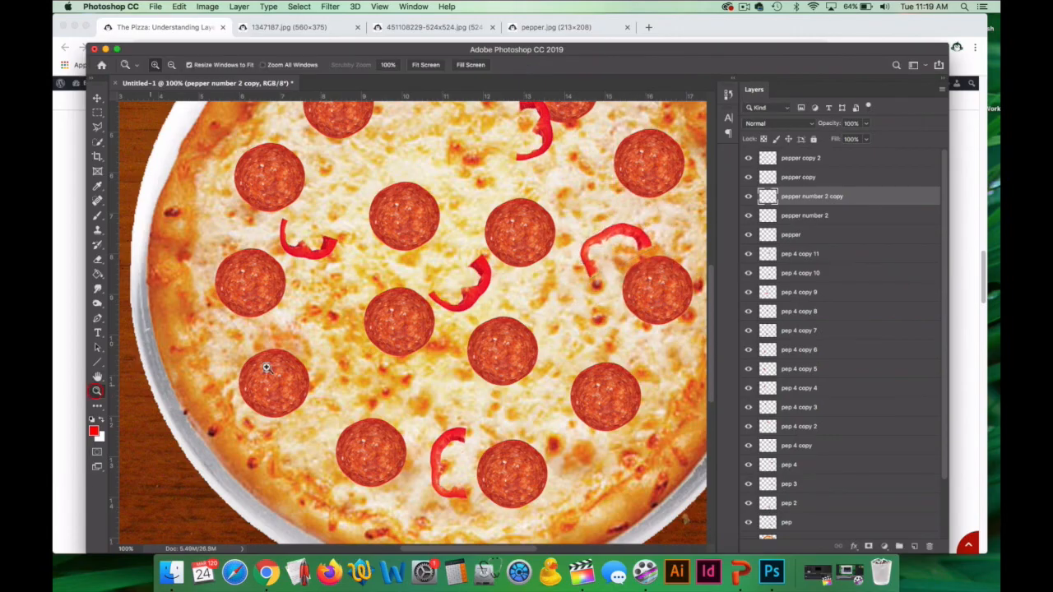
With the whole pizza in view, hide the pepperoni layers from pep 2 up through pep 4 copy 11.
alt+click(453, 353)
scroll(494, 344, up, 3)
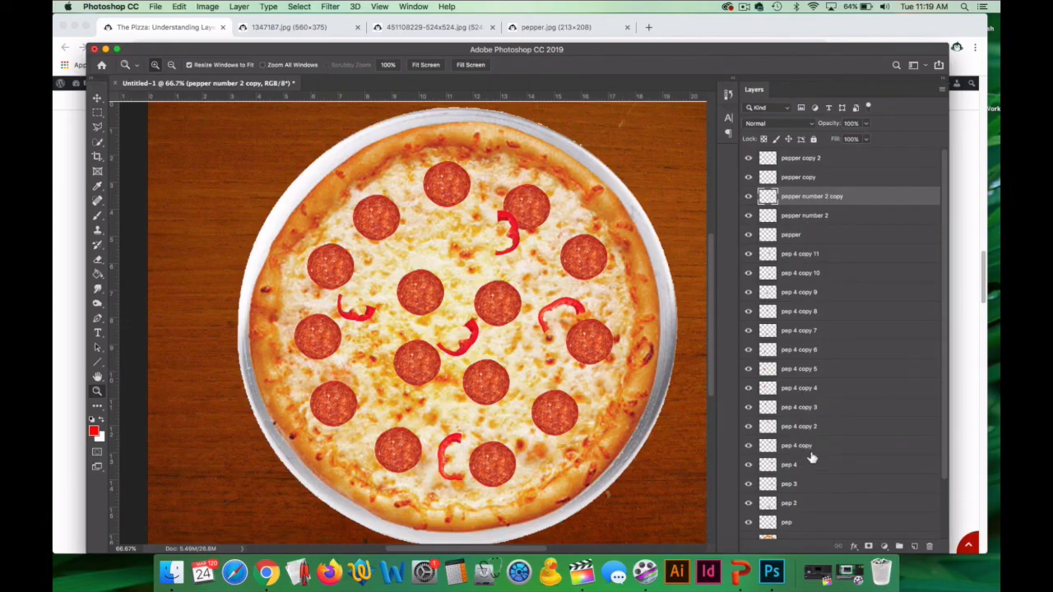
click(821, 160)
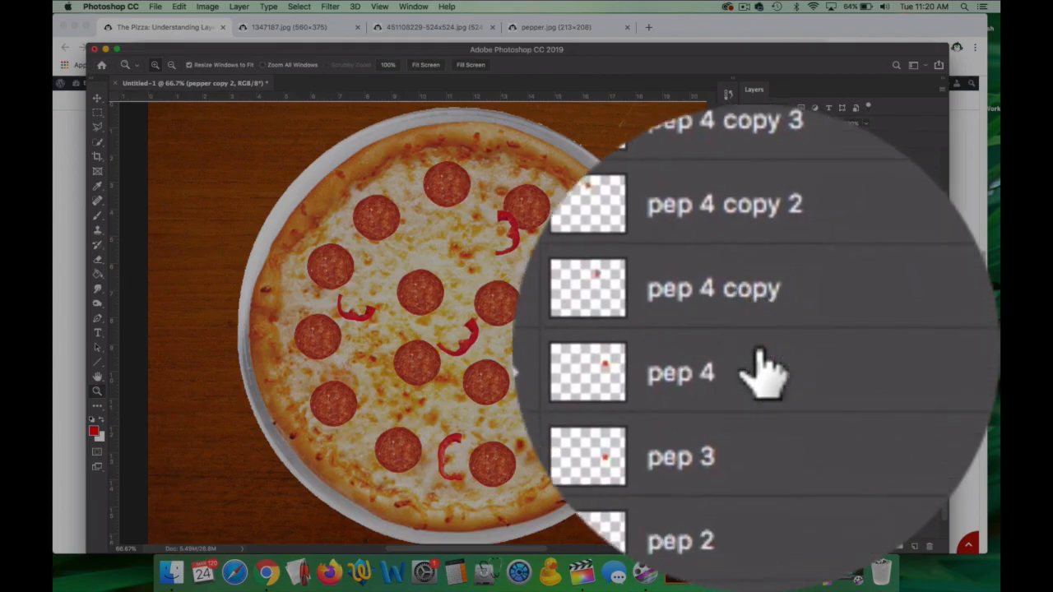
click(749, 351)
click(752, 351)
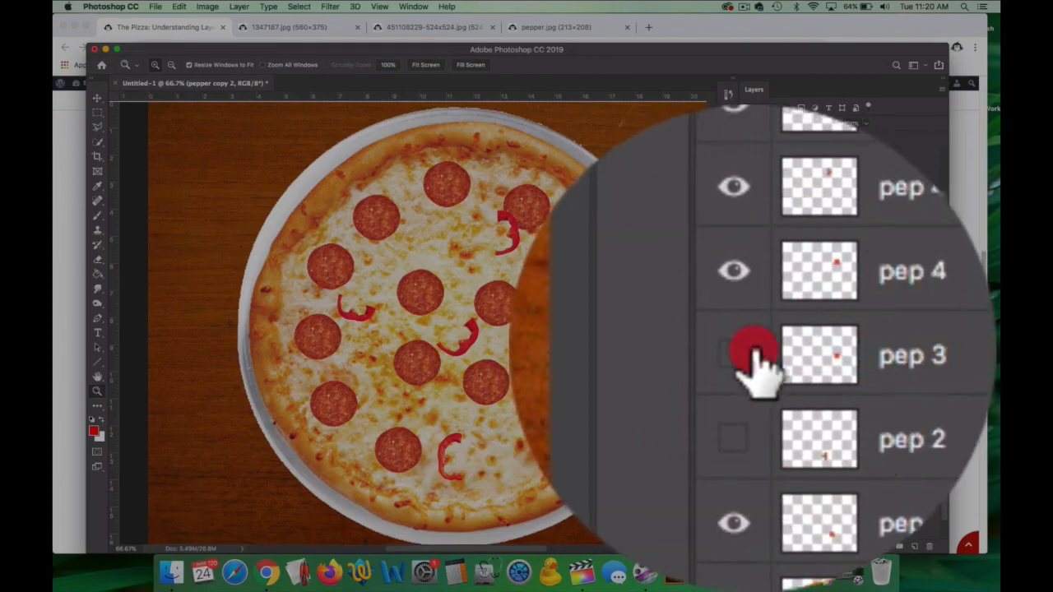
click(752, 351)
click(751, 351)
click(749, 350)
click(749, 350)
click(748, 358)
click(748, 338)
click(747, 319)
click(747, 300)
click(748, 262)
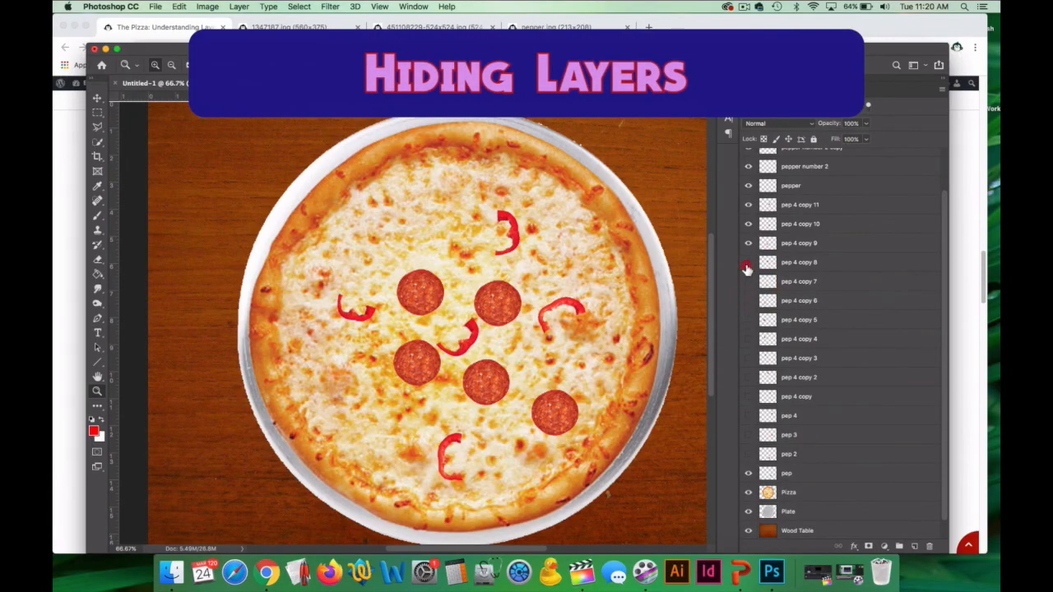
click(748, 244)
click(748, 225)
click(748, 206)
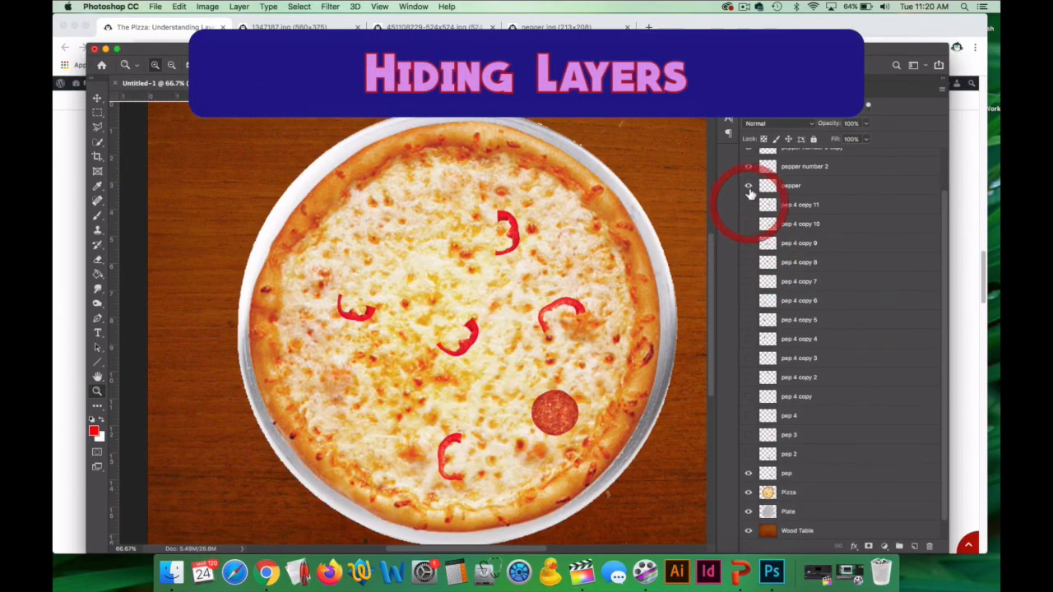
Hide and show again the pepper layer and the pep layer, one at a time.
click(748, 186)
click(748, 186)
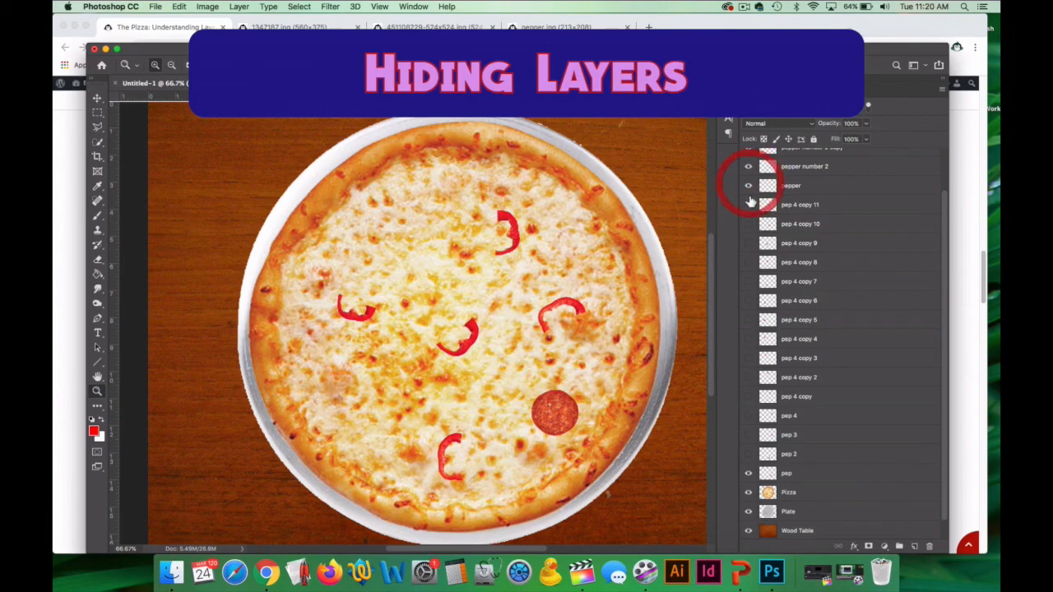
click(749, 474)
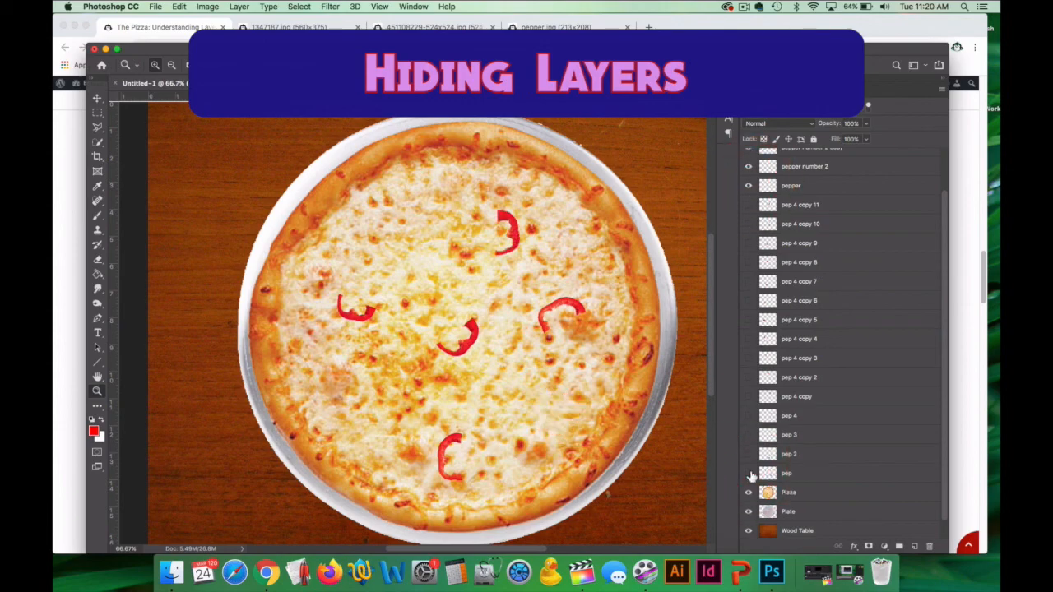
click(749, 474)
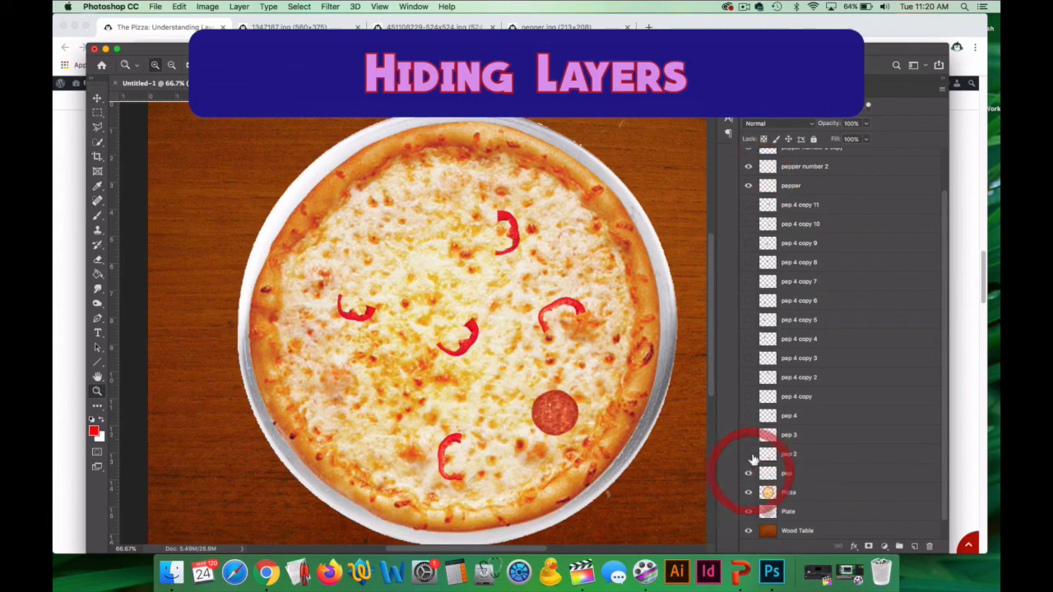
Make the hidden pepperoni layers from pep 2 up through pep 4 copy 11 visible again.
click(748, 455)
click(748, 435)
click(748, 415)
click(749, 396)
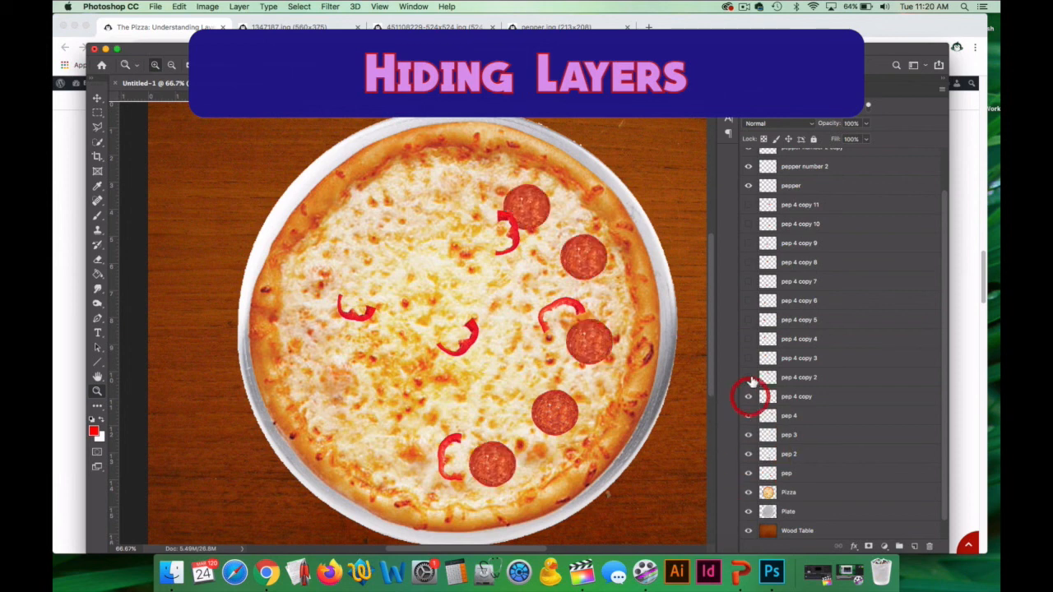
click(749, 378)
click(749, 358)
click(749, 339)
click(749, 320)
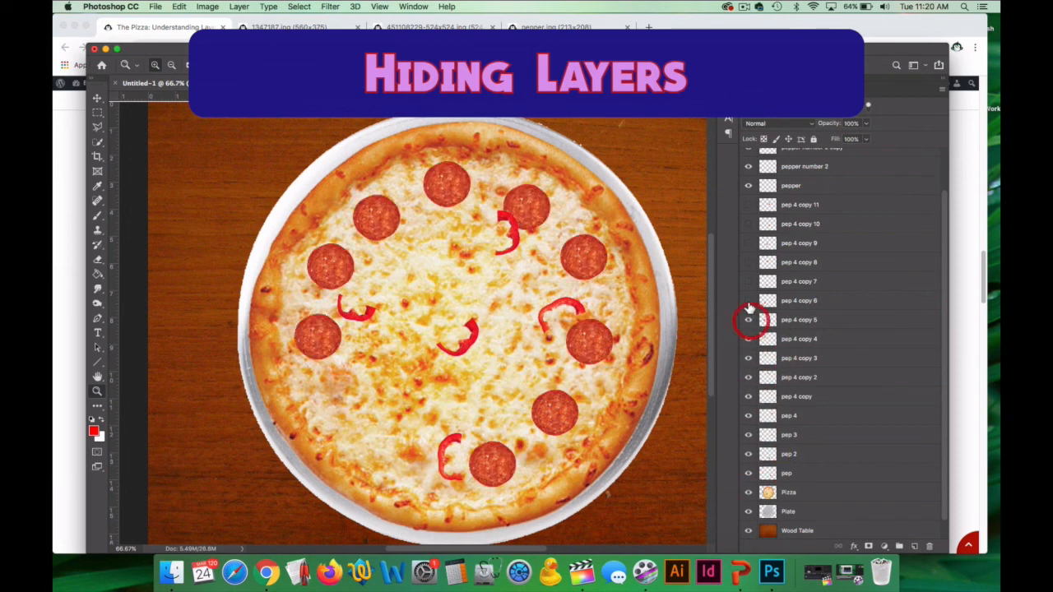
click(749, 300)
click(748, 281)
click(749, 262)
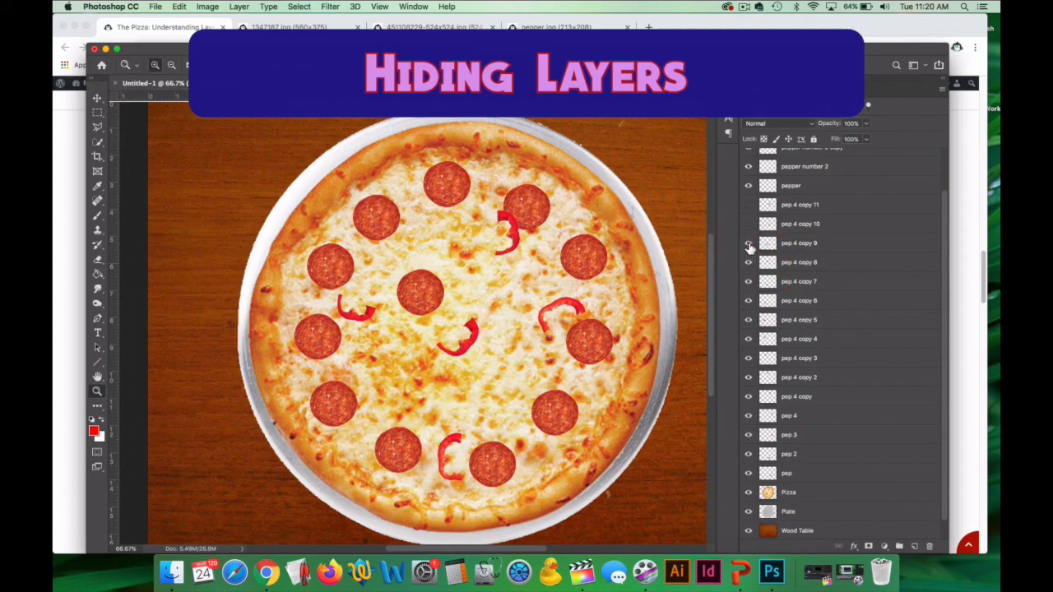
click(748, 243)
click(749, 223)
click(749, 205)
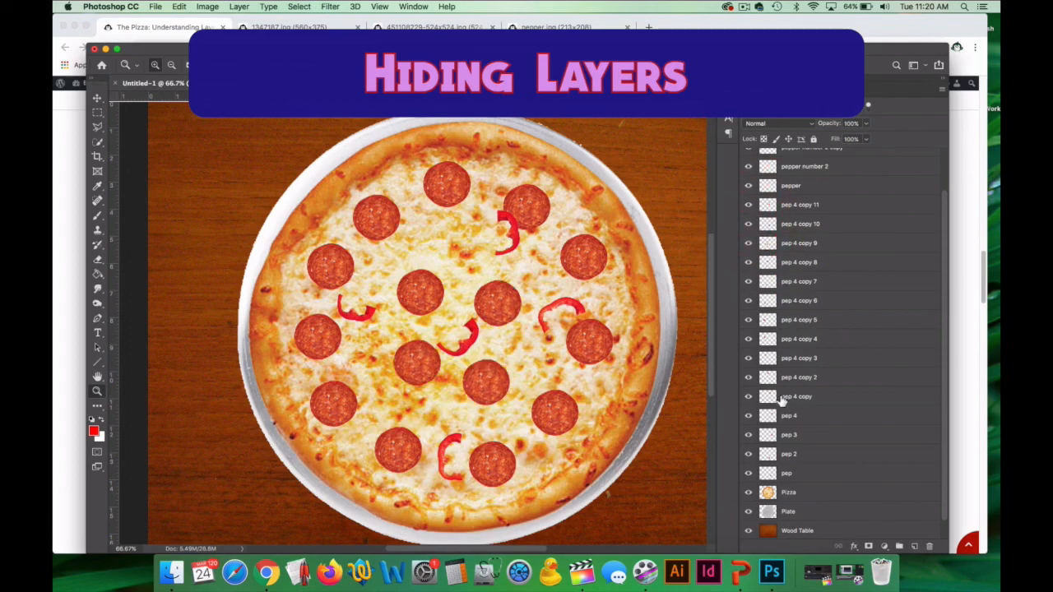
Switch the visibility of the pep 4 copy 3 and pep 4 copy 2 layers off and back on.
click(749, 358)
click(749, 358)
click(749, 378)
click(748, 378)
Hide and show again the Plate, Pizza and Wood Table layers, one after another.
scroll(806, 420, up, 3)
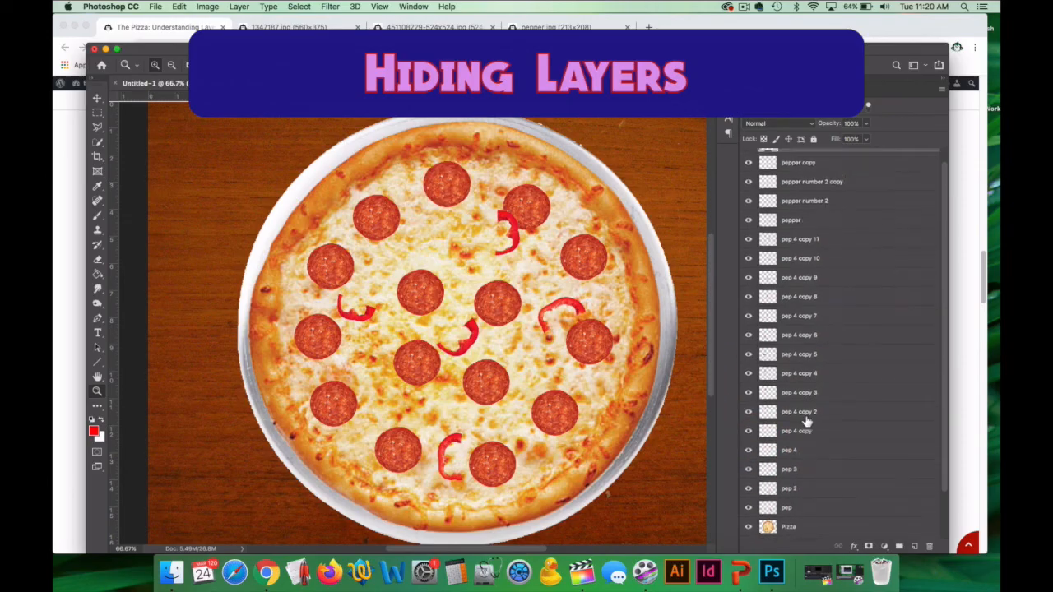
scroll(808, 419, down, 4)
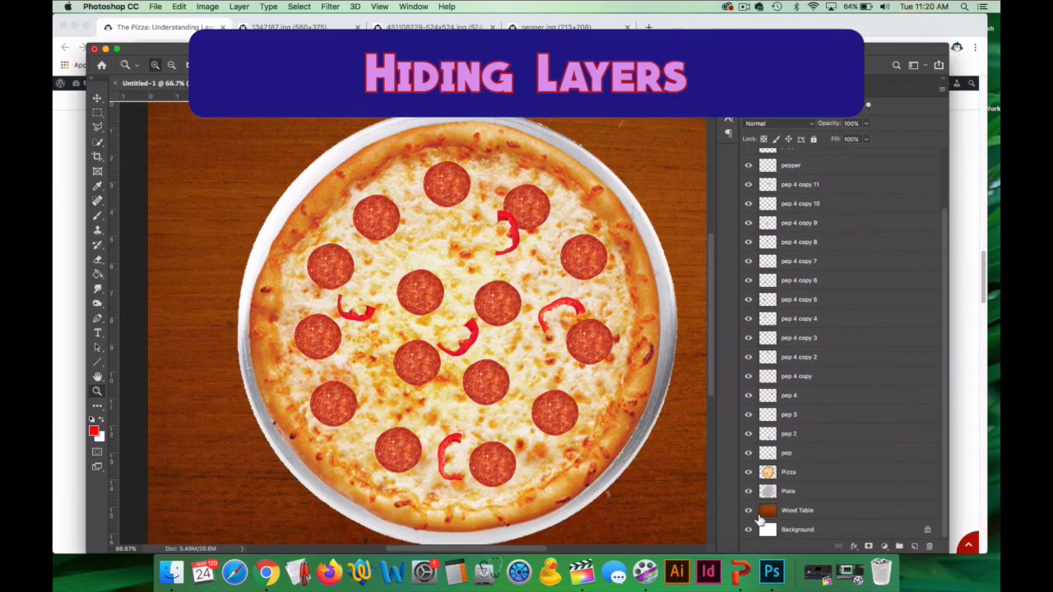
click(748, 492)
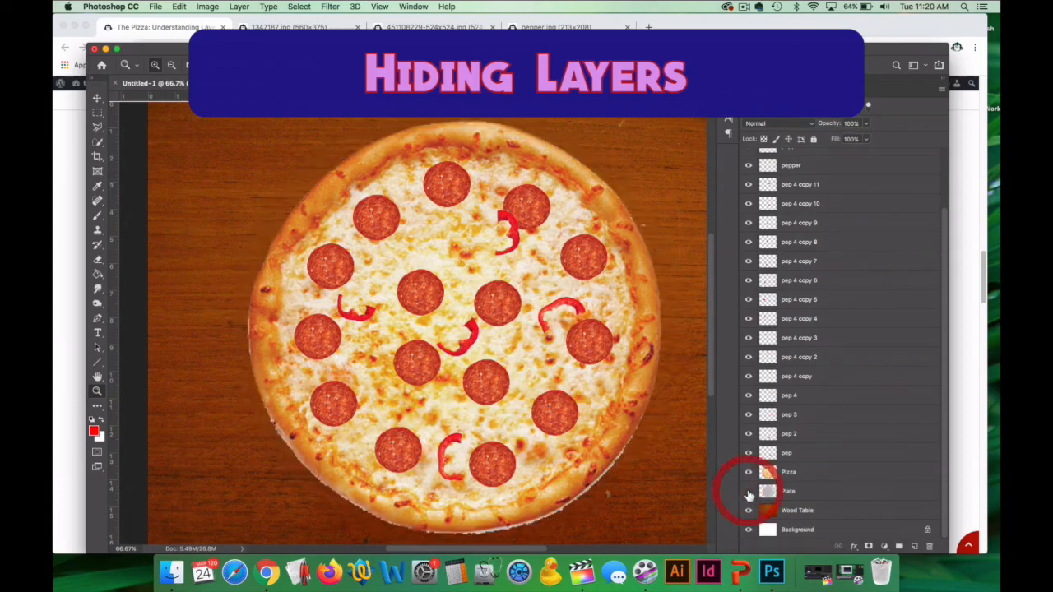
click(749, 491)
click(748, 473)
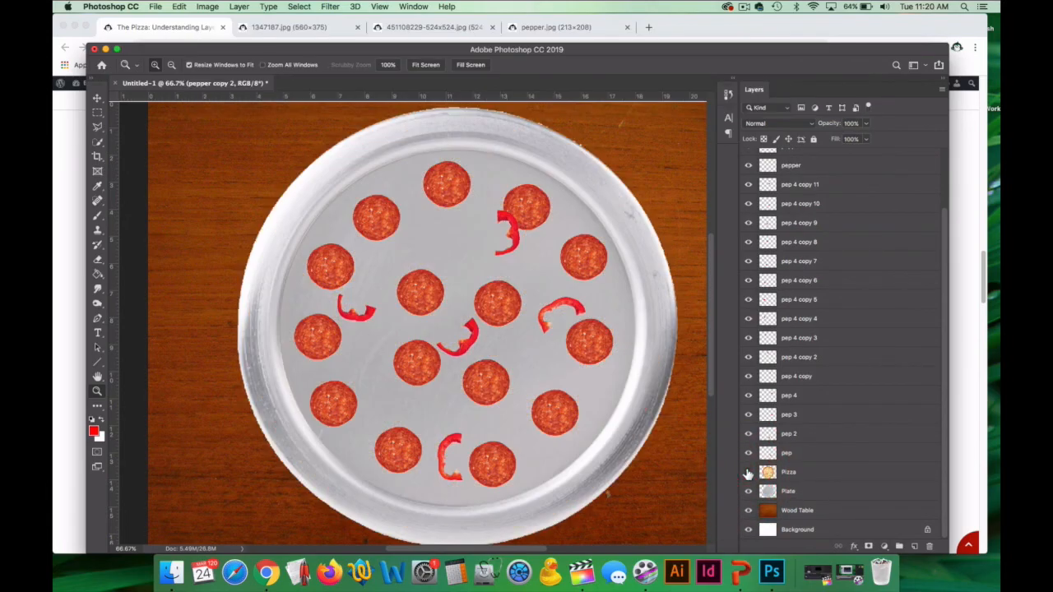
click(748, 473)
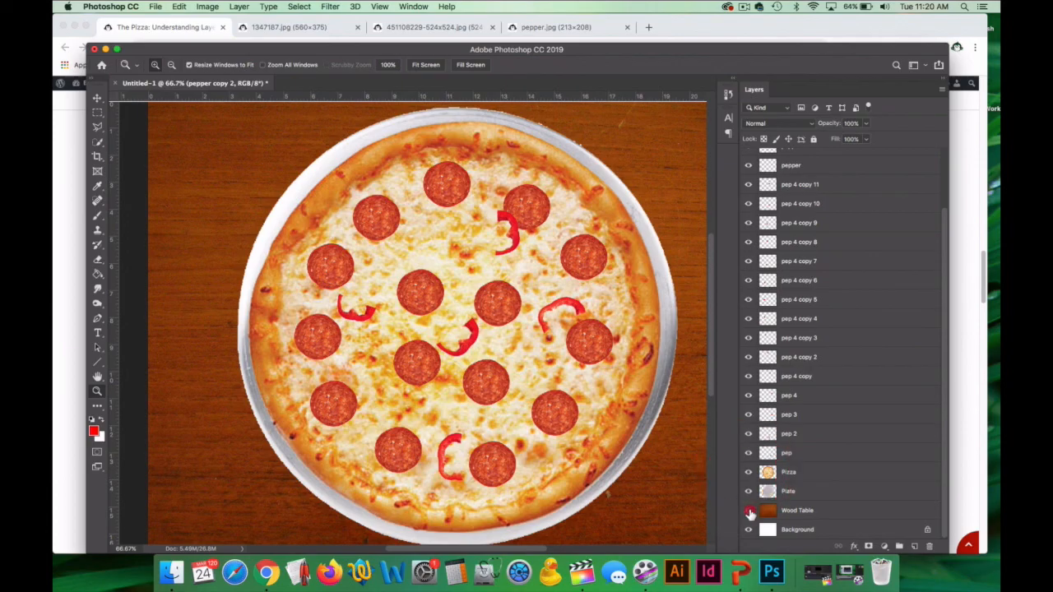
click(749, 511)
click(749, 511)
Zoom out to 50% and pan the entire canvas slightly up and to the left.
scroll(810, 358, up, 3)
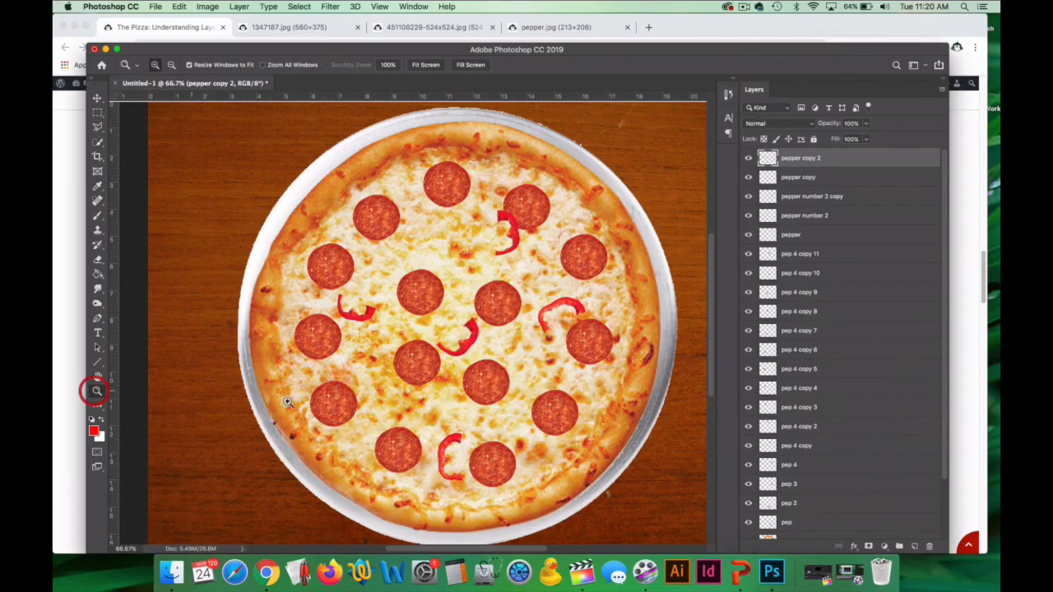
alt+click(451, 395)
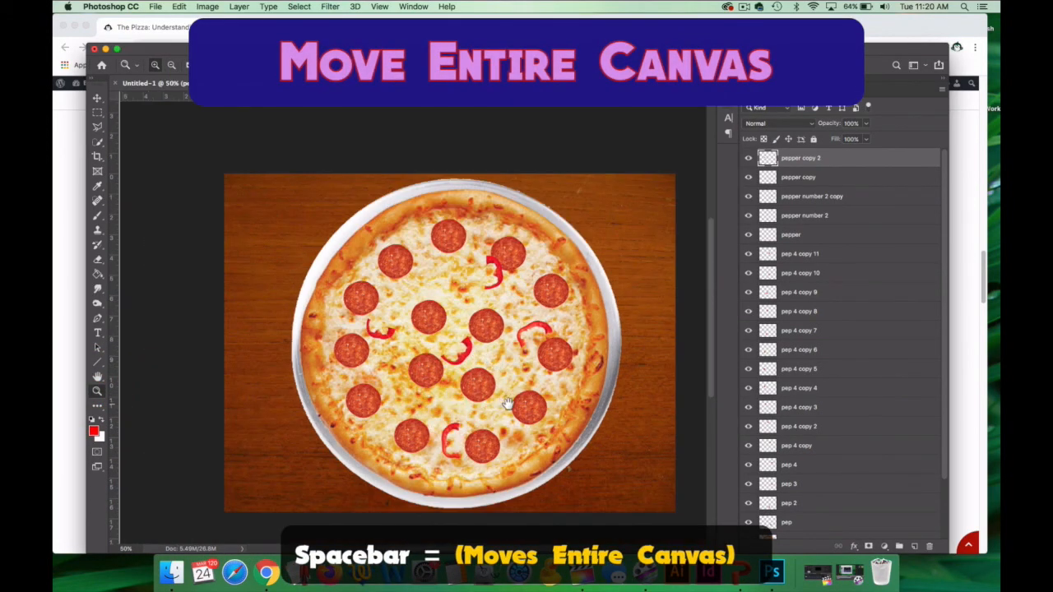
drag(513, 408, 487, 379)
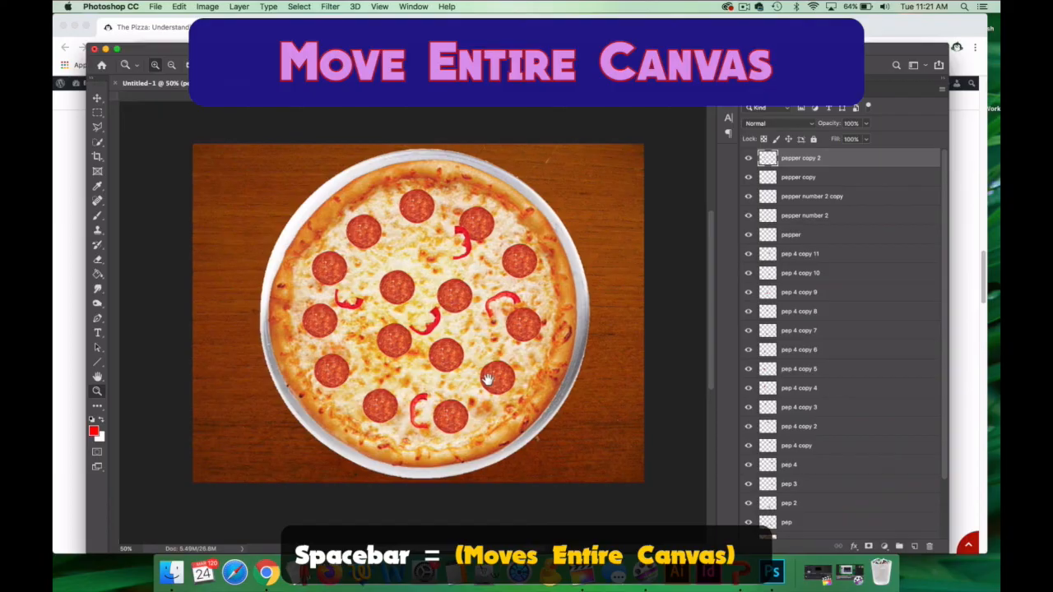
Switch to the assignment page in Chrome and copy the tomato slice image.
click(182, 28)
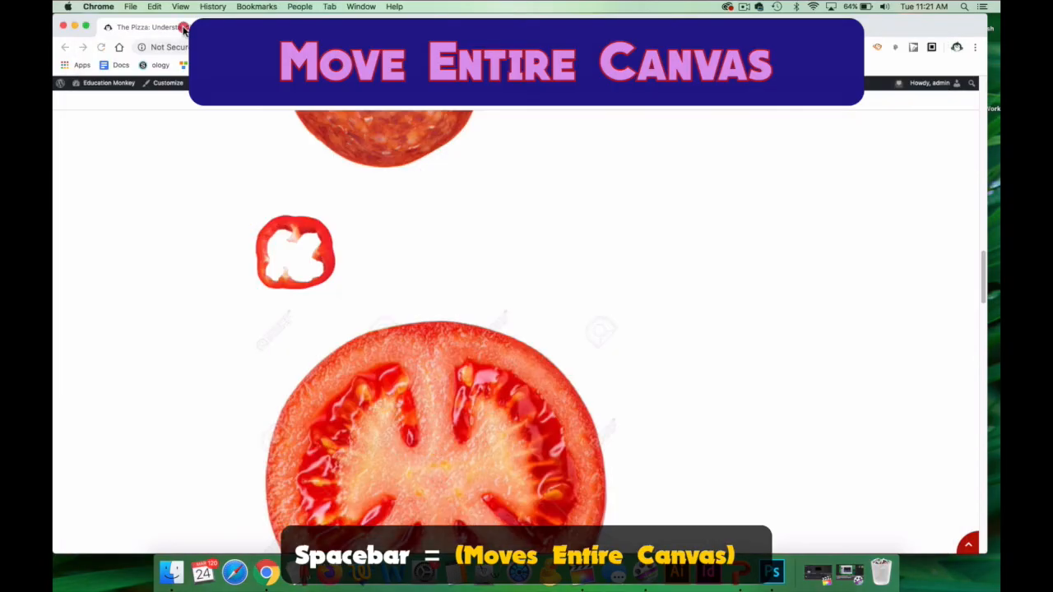
scroll(401, 282, down, 3)
right_click(437, 288)
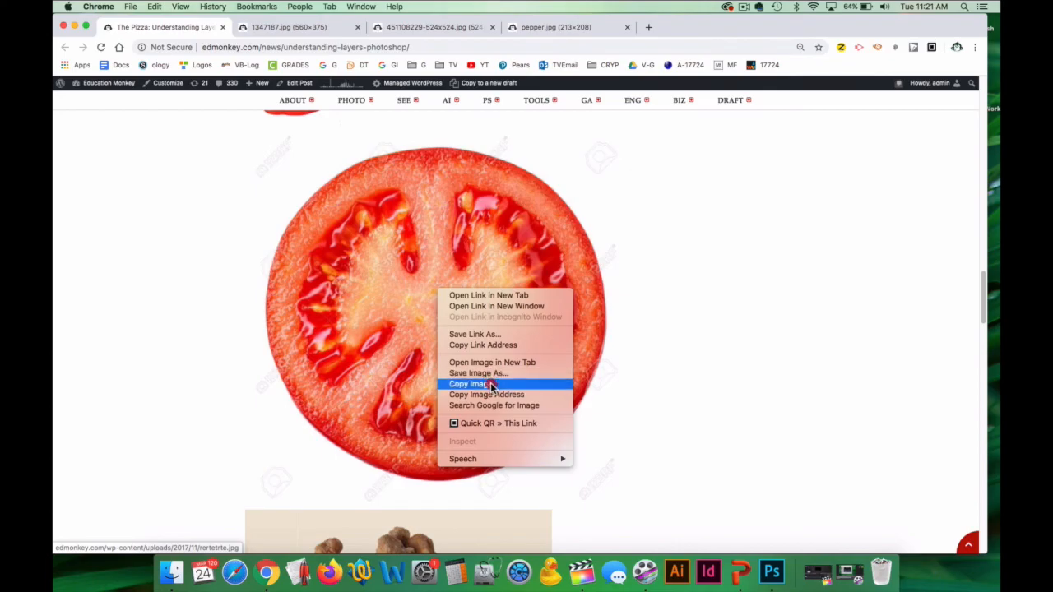
click(246, 299)
scroll(249, 300, up, 8)
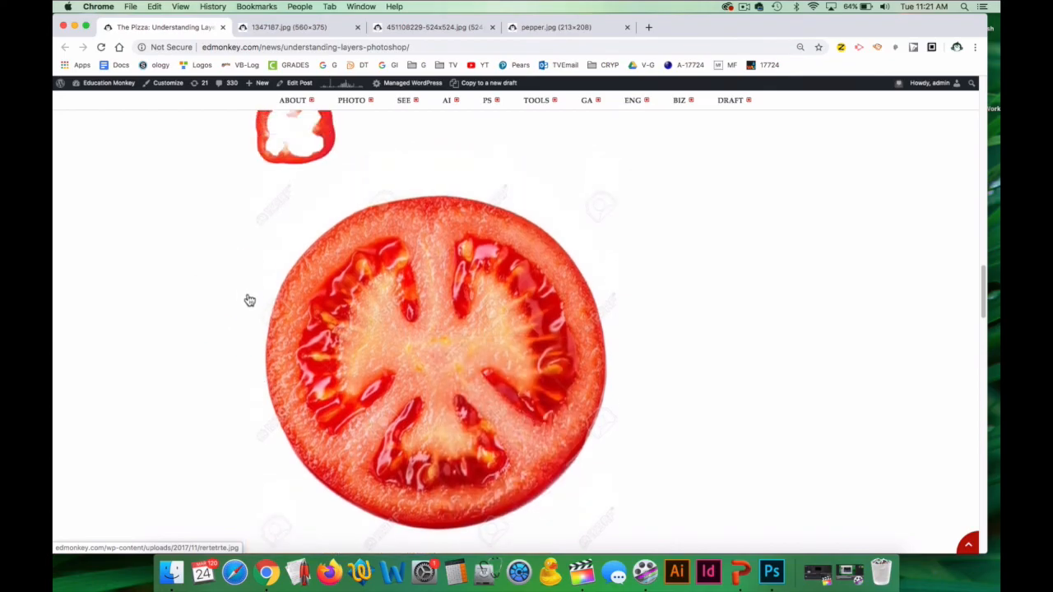
scroll(279, 263, up, 5)
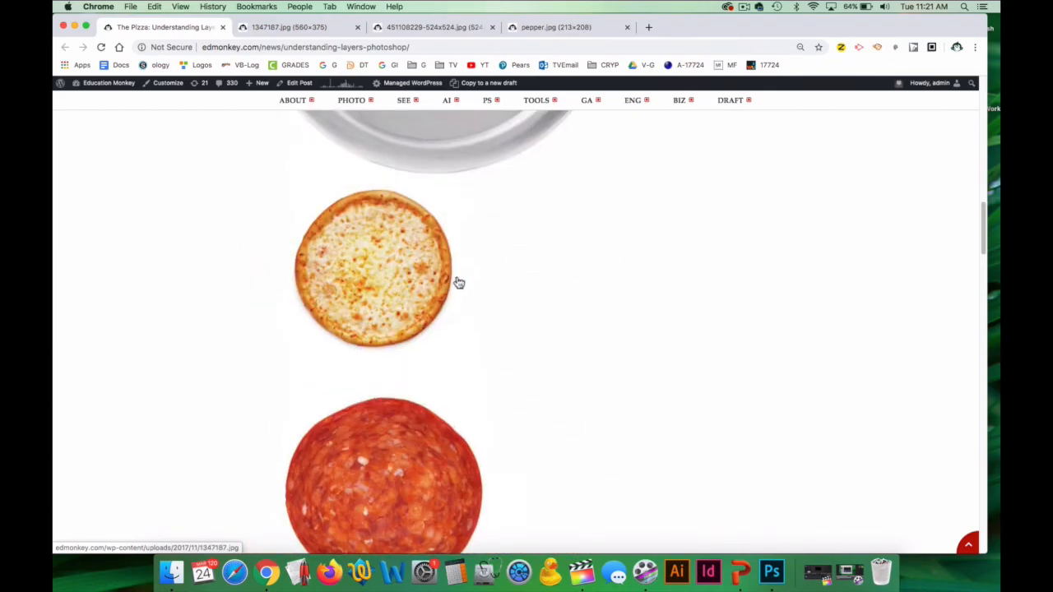
Open the tomato slice image from the assignment page in its own browser tab and copy it.
scroll(453, 228, down, 2)
scroll(401, 296, down, 5)
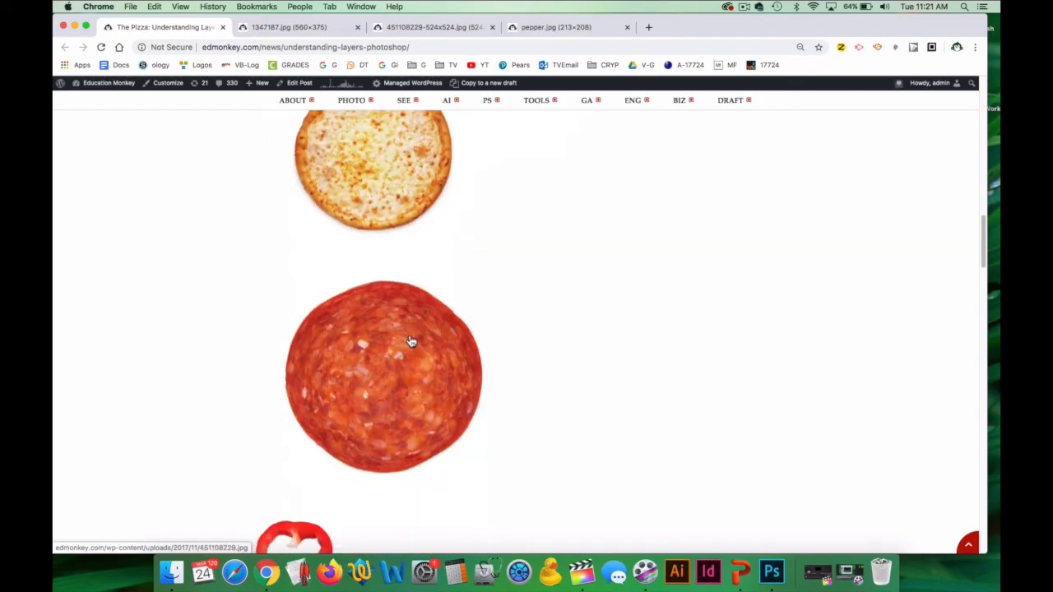
scroll(419, 370, down, 6)
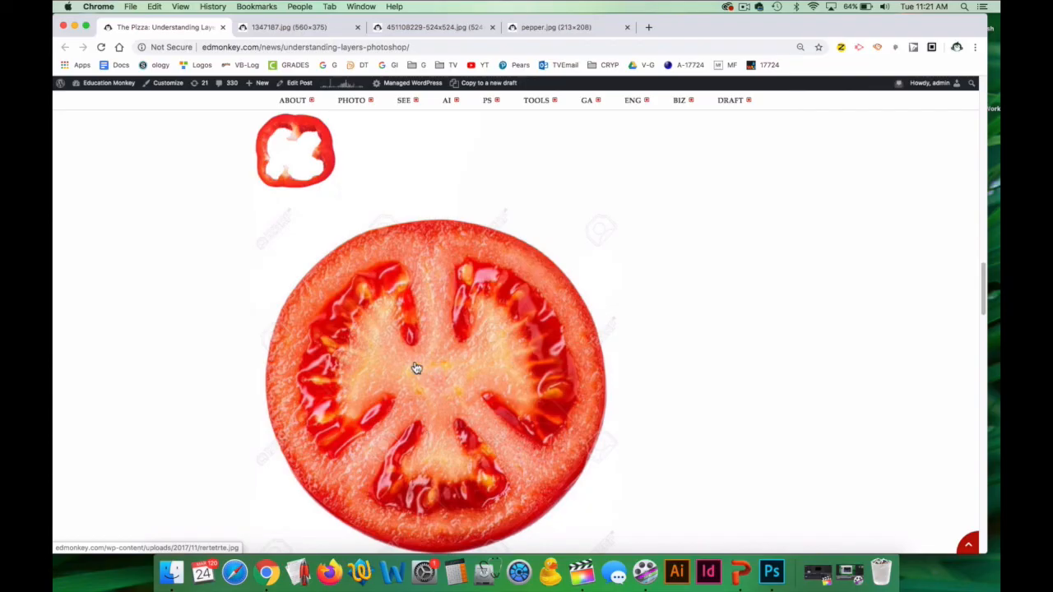
right_click(434, 327)
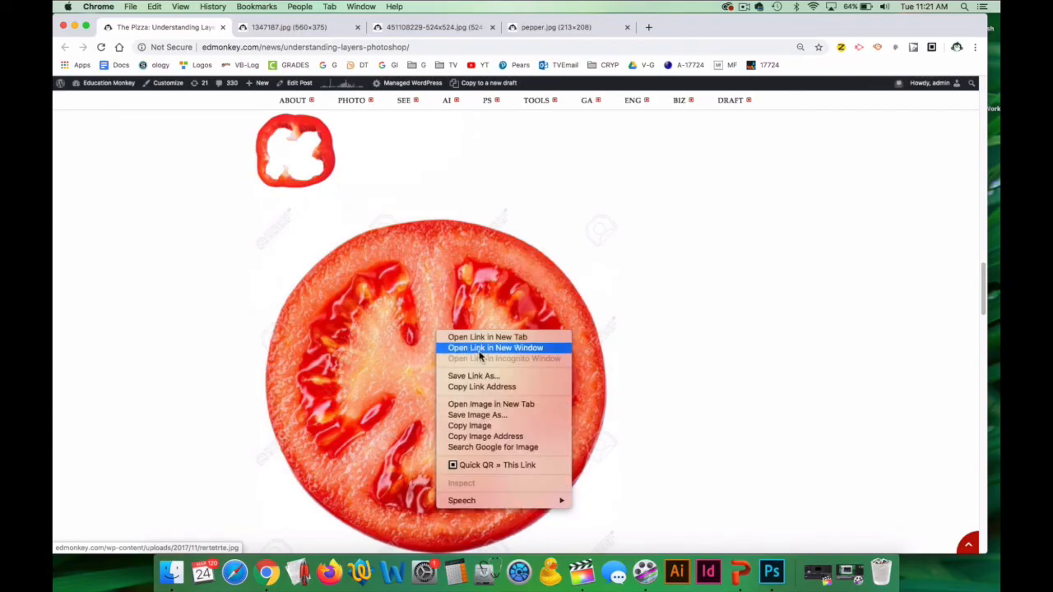
click(488, 405)
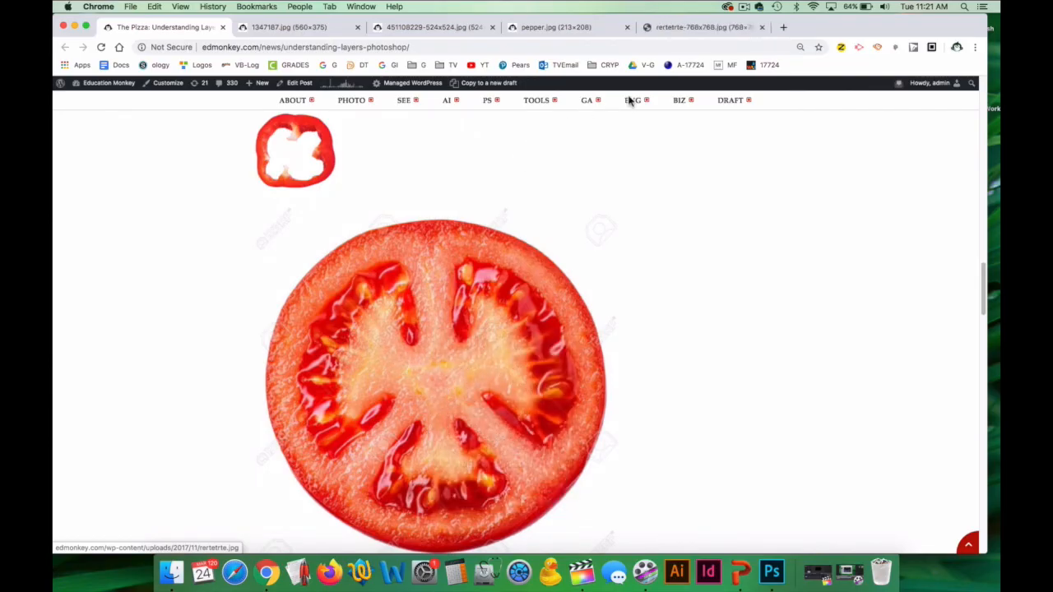
click(681, 28)
right_click(545, 255)
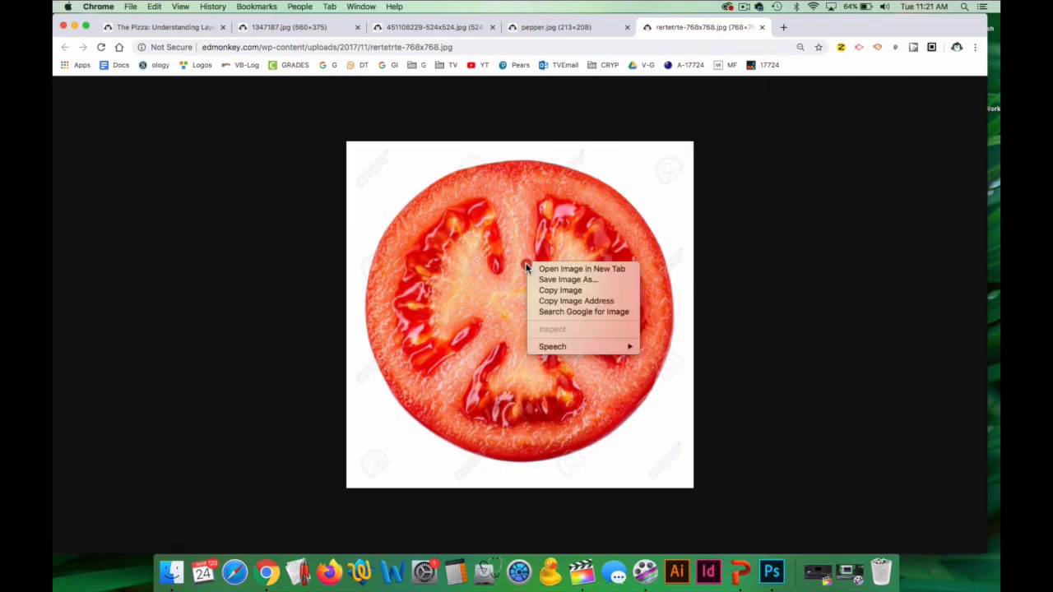
click(559, 291)
Switch to Photoshop, paste the tomato into the pizza document and erase its white background with the Magic Eraser.
click(771, 572)
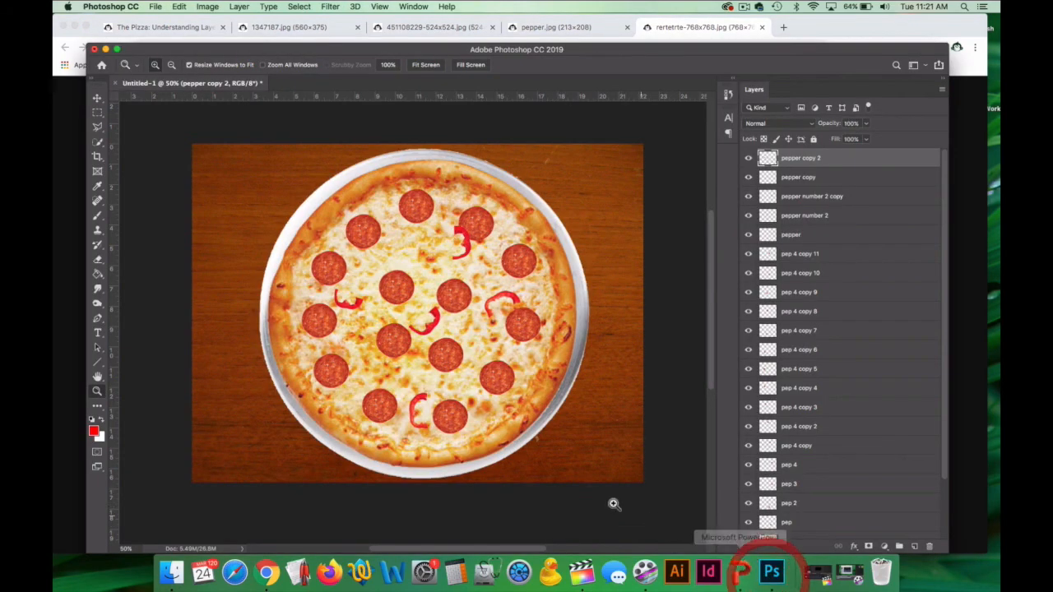
key(super+v)
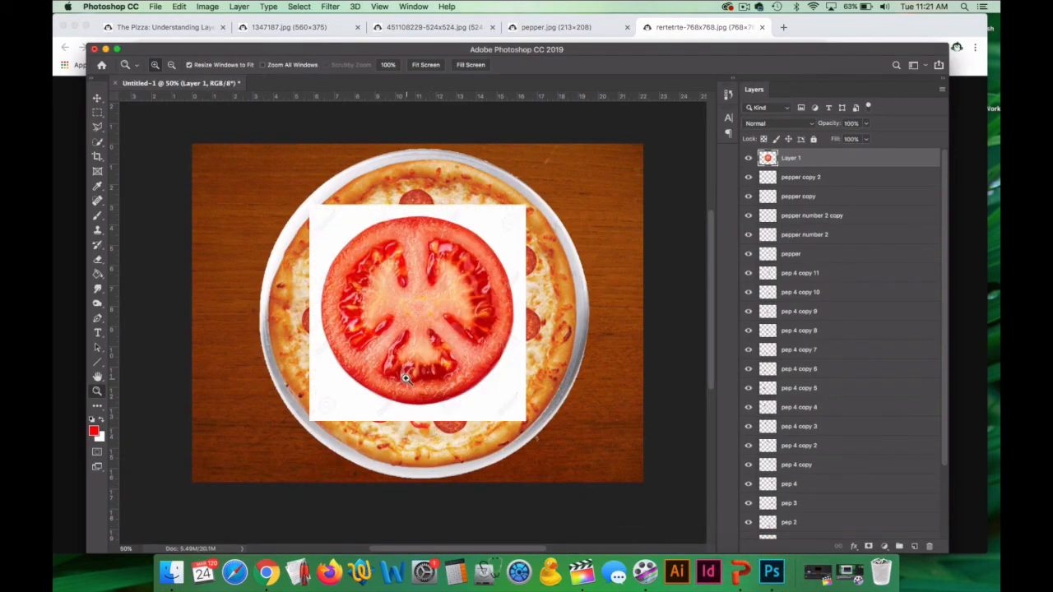
right_click(98, 260)
click(164, 277)
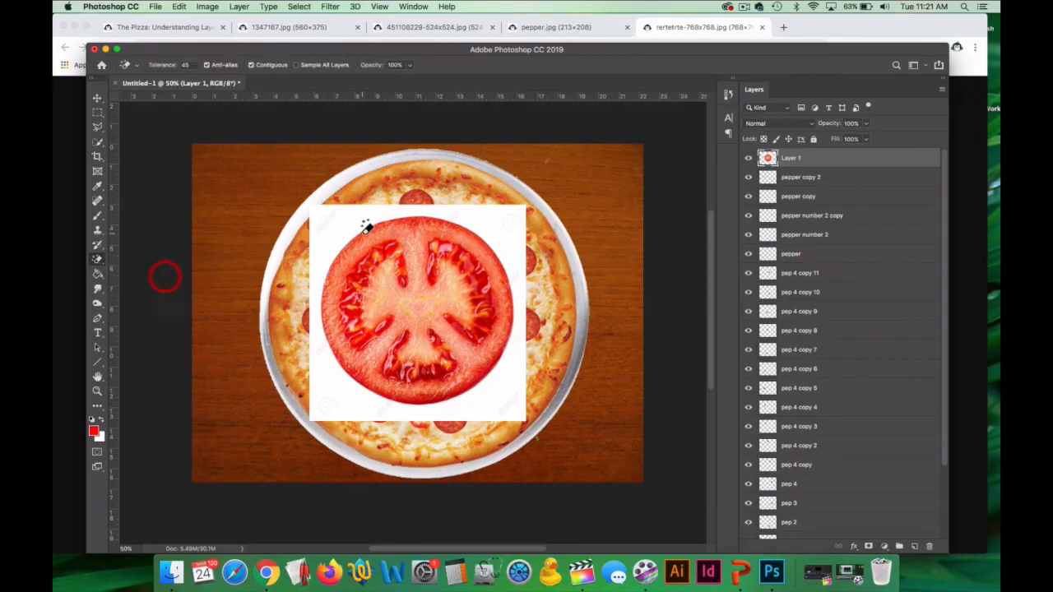
click(328, 222)
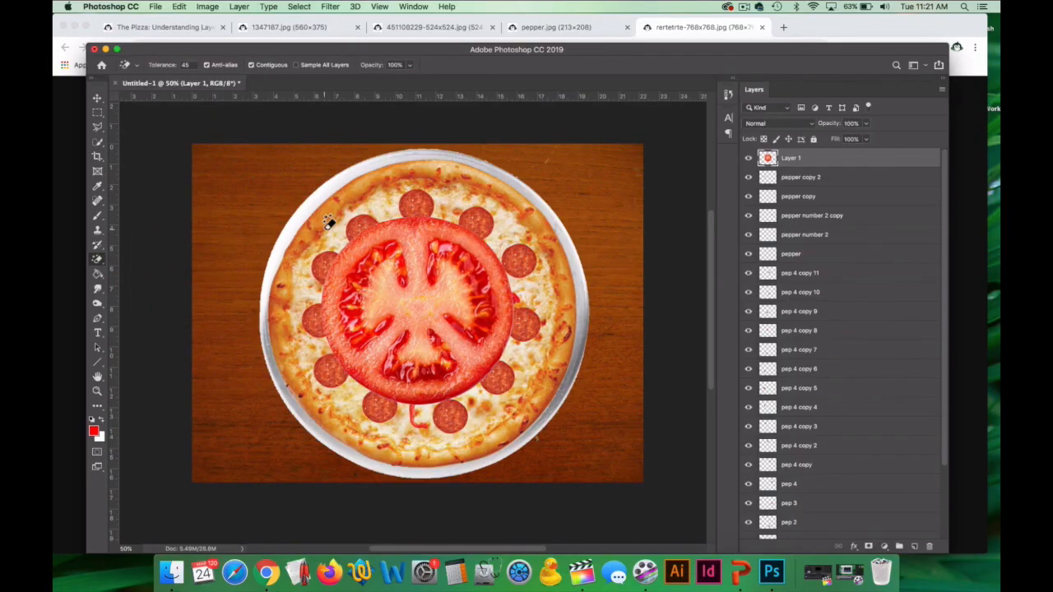
Scale the tomato down to slightly larger than a pepperoni slice and position it near the pizza's lower-right crust.
key(super+t)
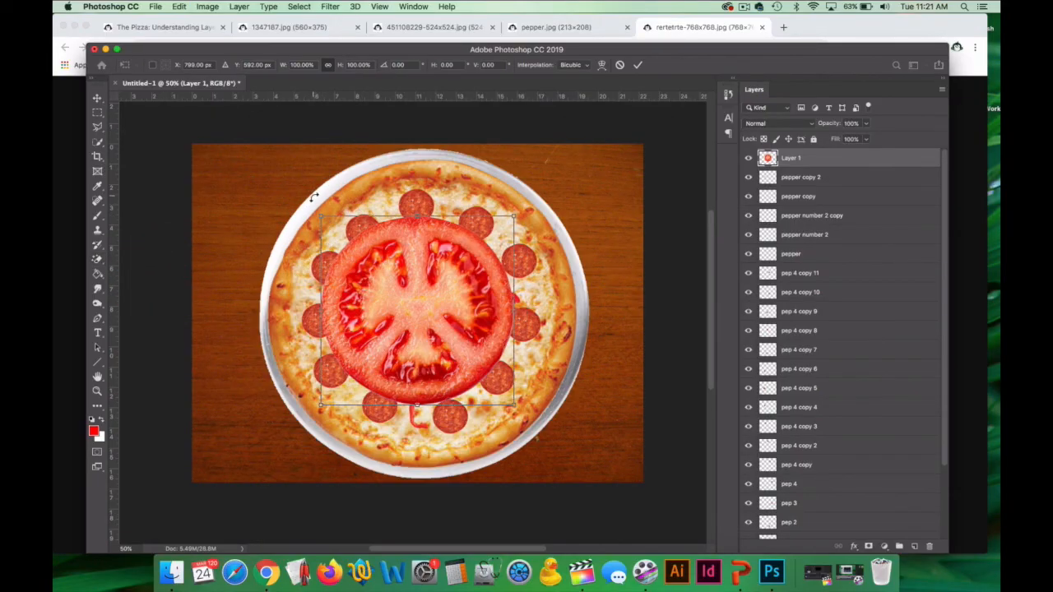
drag(318, 218, 477, 333)
key(Return)
key(e)
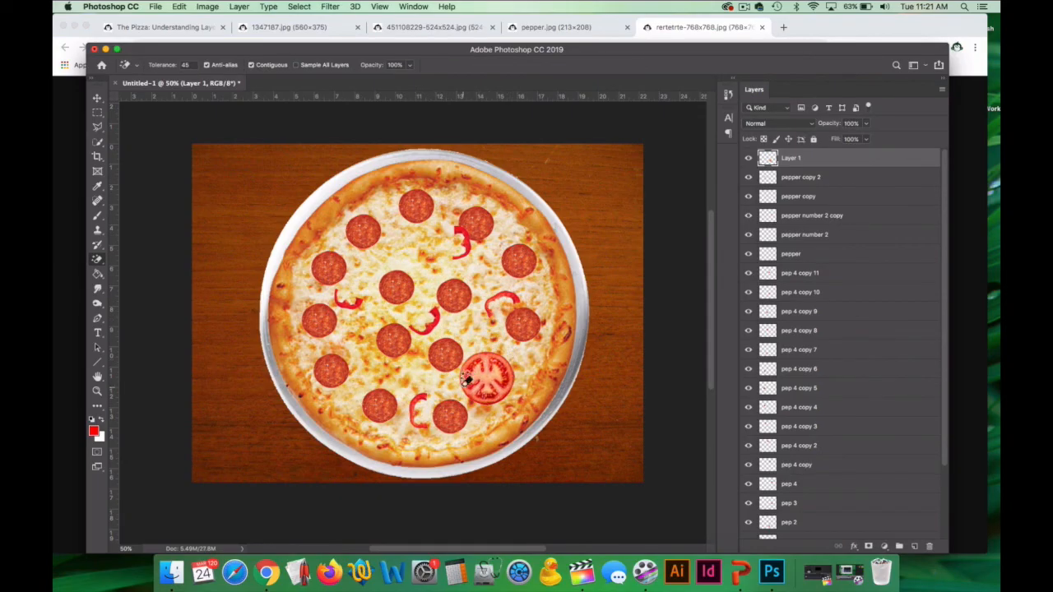
click(97, 98)
mouse_move(487, 373)
mouse_down()
mouse_move(497, 359)
mouse_move(489, 376)
mouse_up()
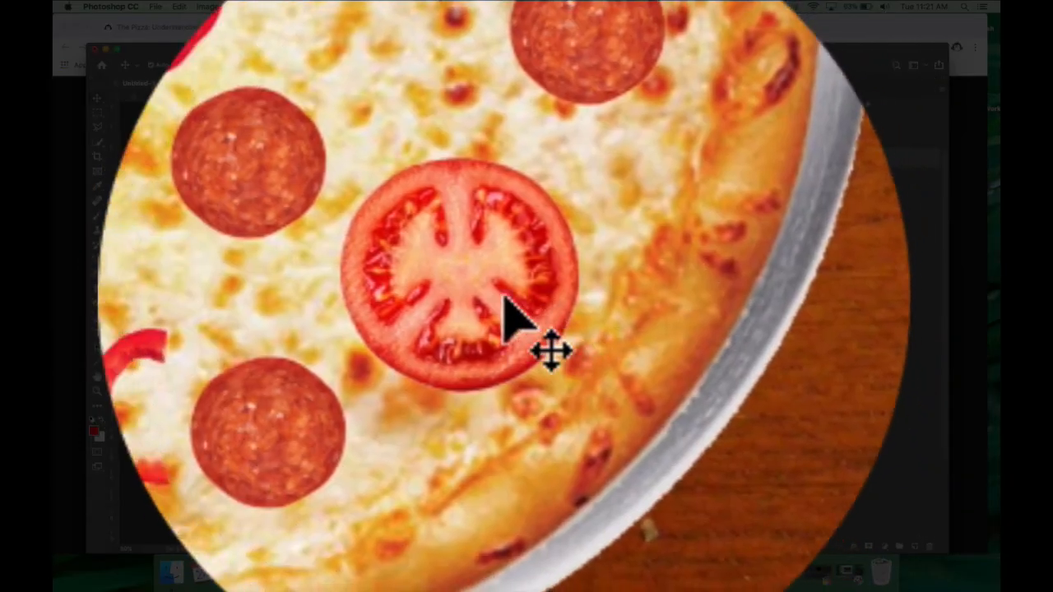
Duplicate the tomato slice onto the left part of the pizza and erase the copy's right half.
drag(489, 295, 459, 294)
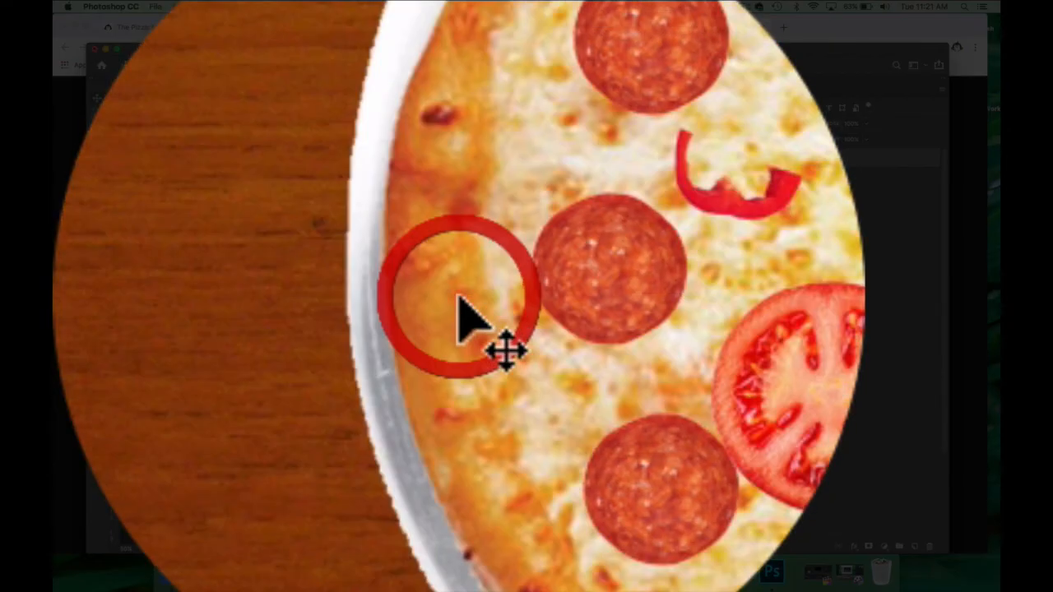
click(247, 317)
click(456, 285)
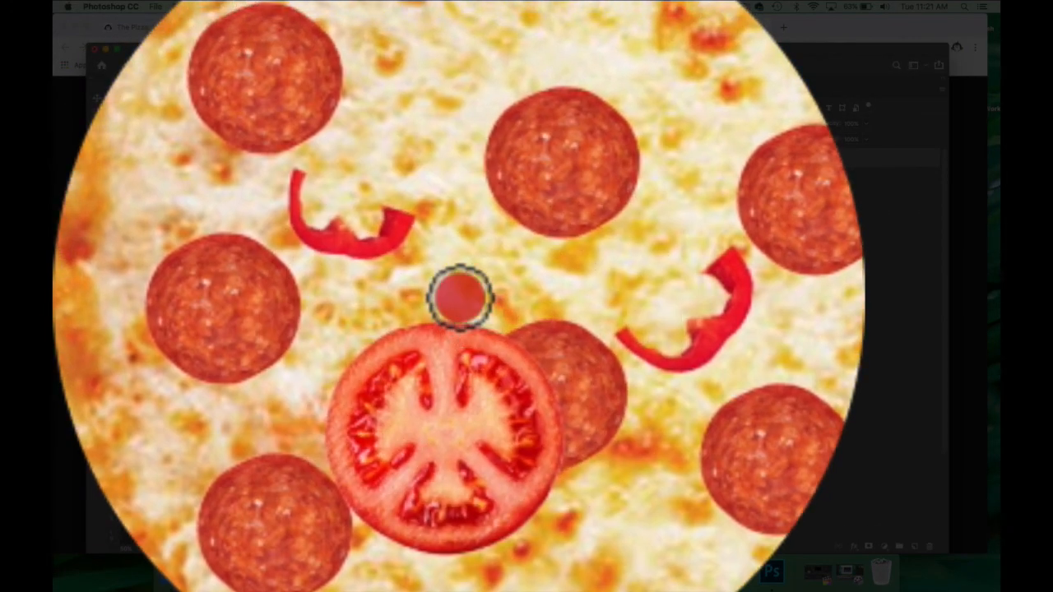
drag(461, 297, 471, 555)
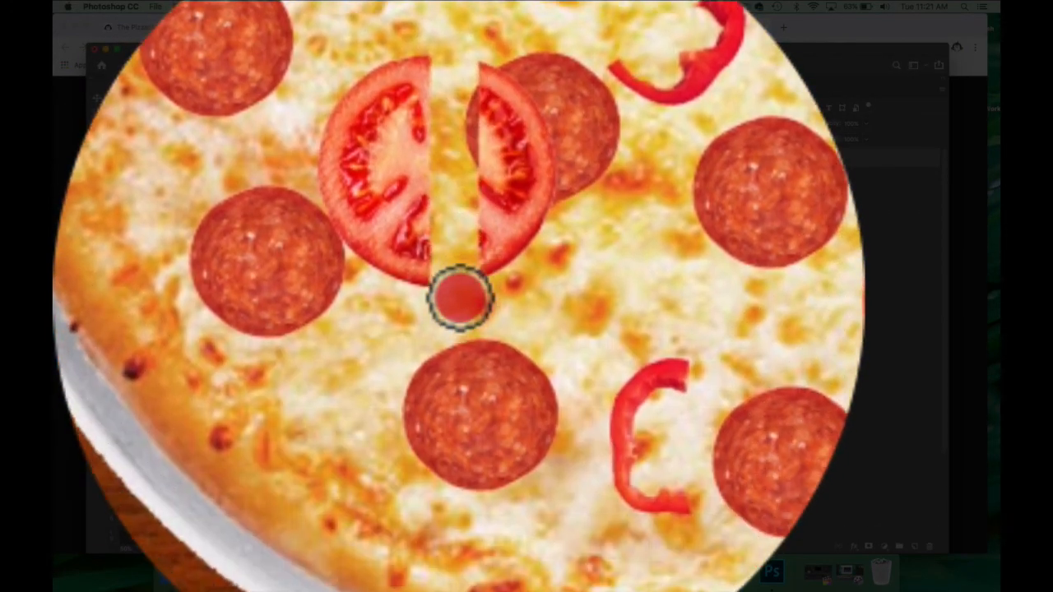
drag(505, 321, 505, 525)
drag(528, 333, 528, 491)
drag(460, 297, 452, 269)
Rotate the half tomato slightly clockwise and place it among the pepperoni slices in the pizza's upper-left area.
key(super+t)
drag(389, 317, 459, 301)
drag(418, 462, 564, 24)
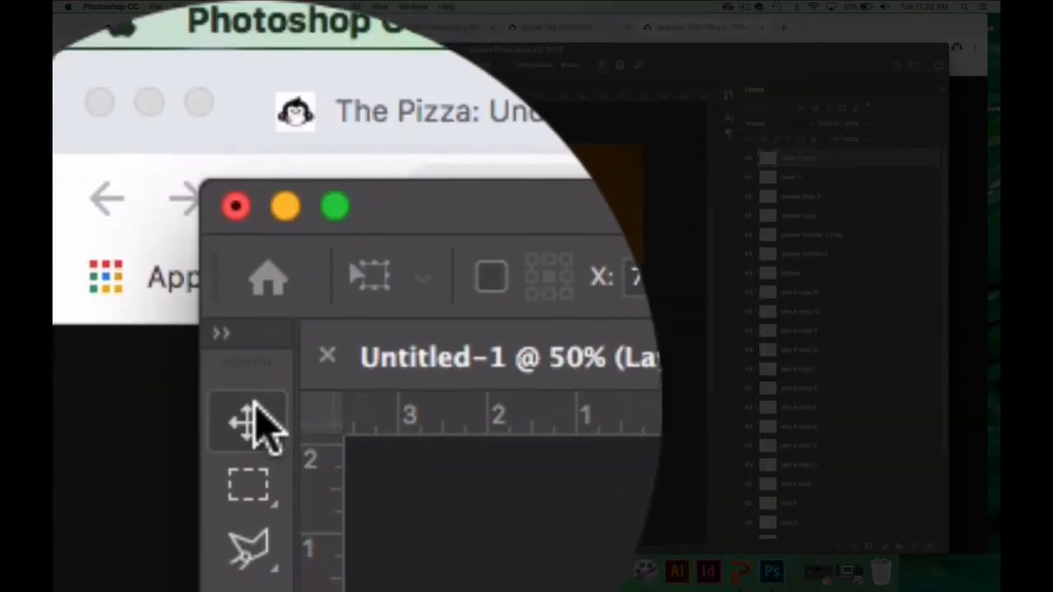
click(97, 97)
Rename the full tomato's layer whole tom and the cut tomato's layer half tom.
double_click(794, 177)
text(whole tom)
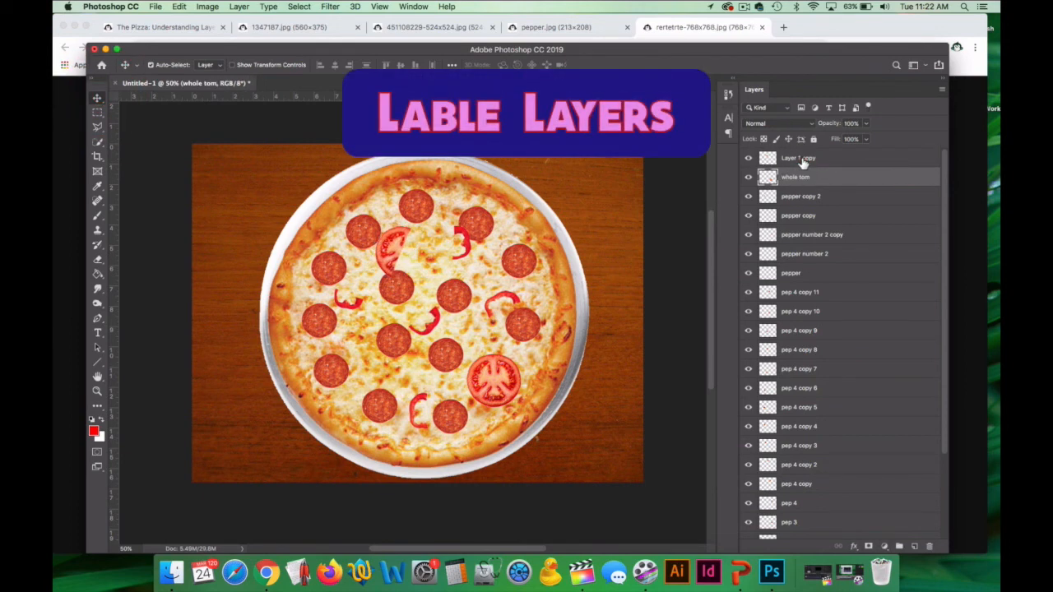
double_click(801, 160)
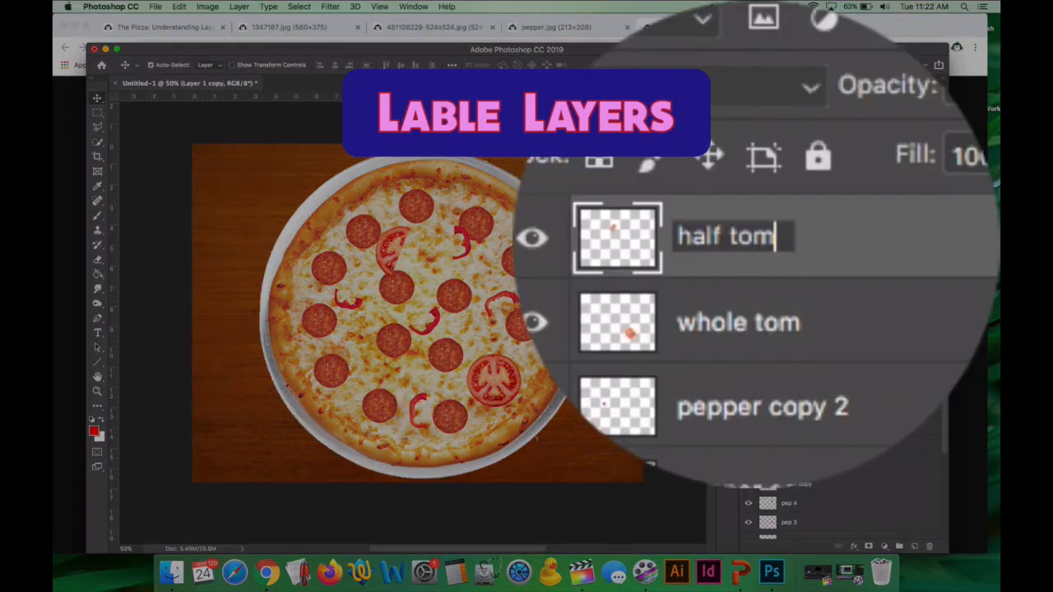
Switch the visibility of the whole tom layer off and back on.
click(757, 244)
click(748, 247)
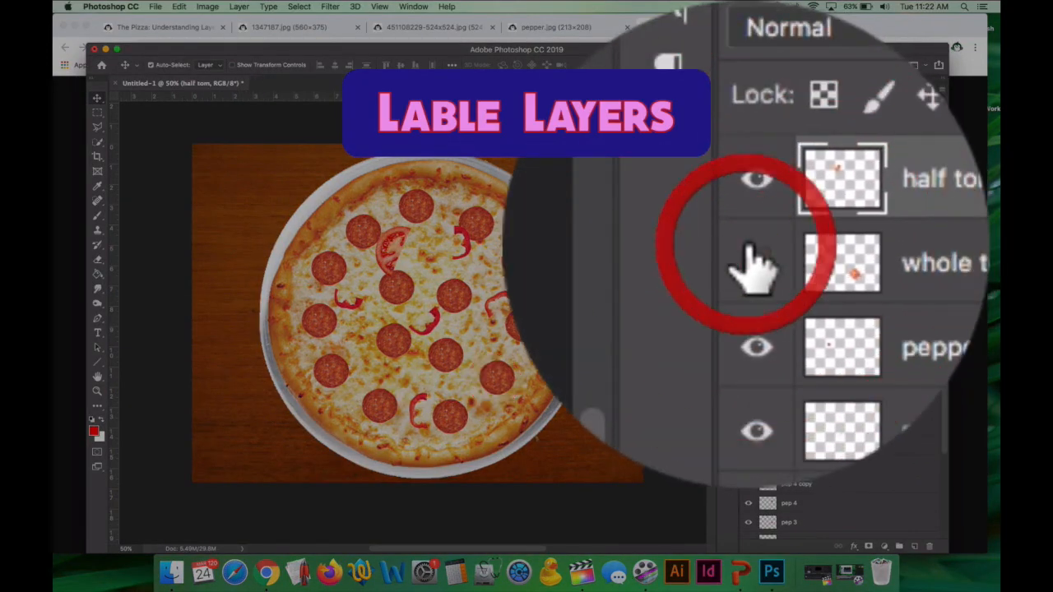
click(748, 247)
Duplicate the whole tom layer and place the copy just above and right of the pizza's centre.
click(761, 256)
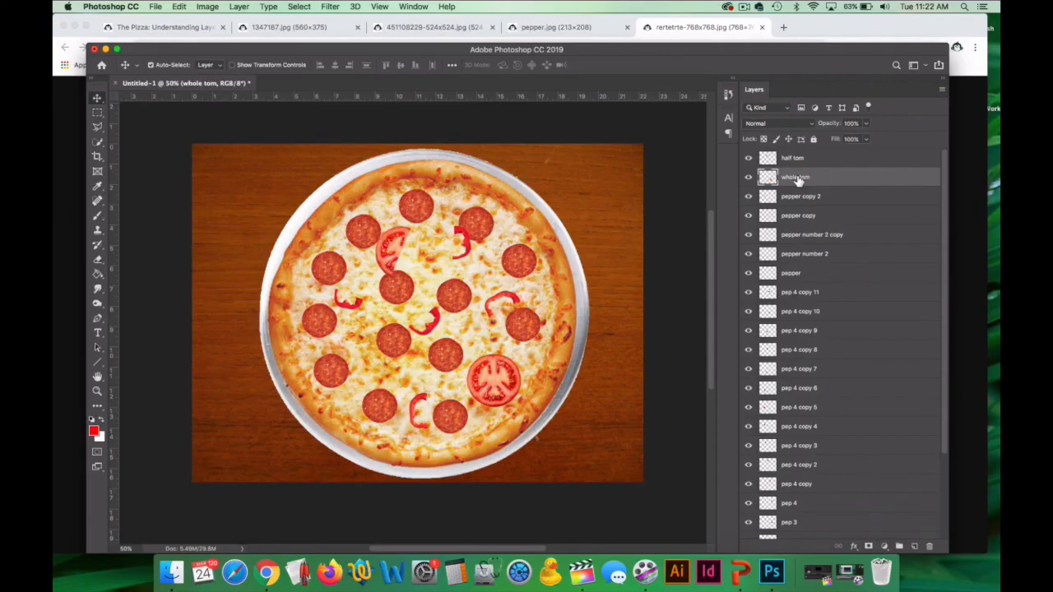
key(super+j)
drag(482, 370, 463, 278)
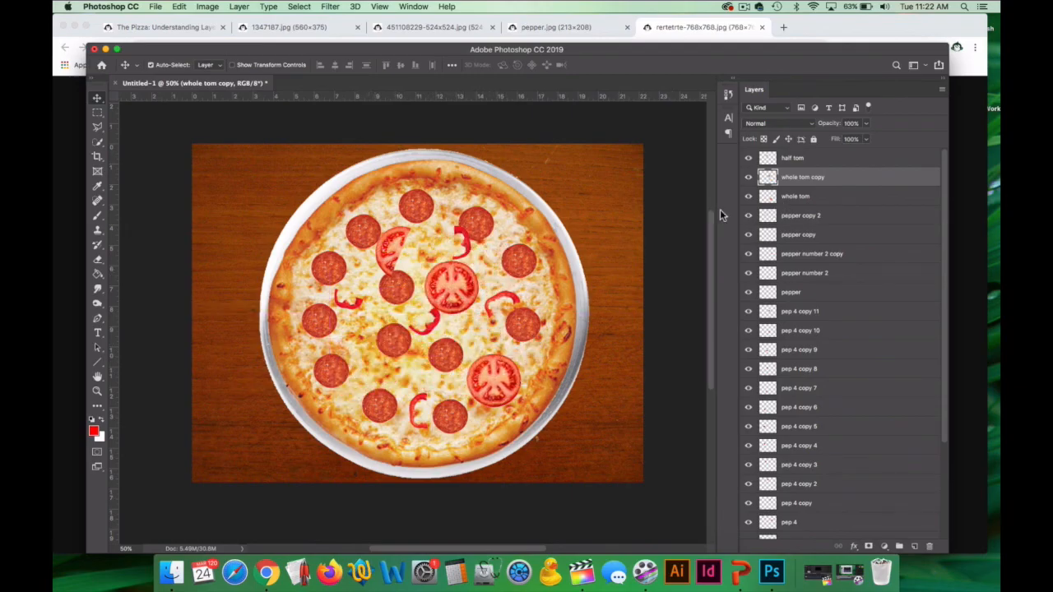
Duplicate the half tom layer, rotate the copy so its cut edge faces down, and place it between the lower-left pepperoni slices.
click(803, 160)
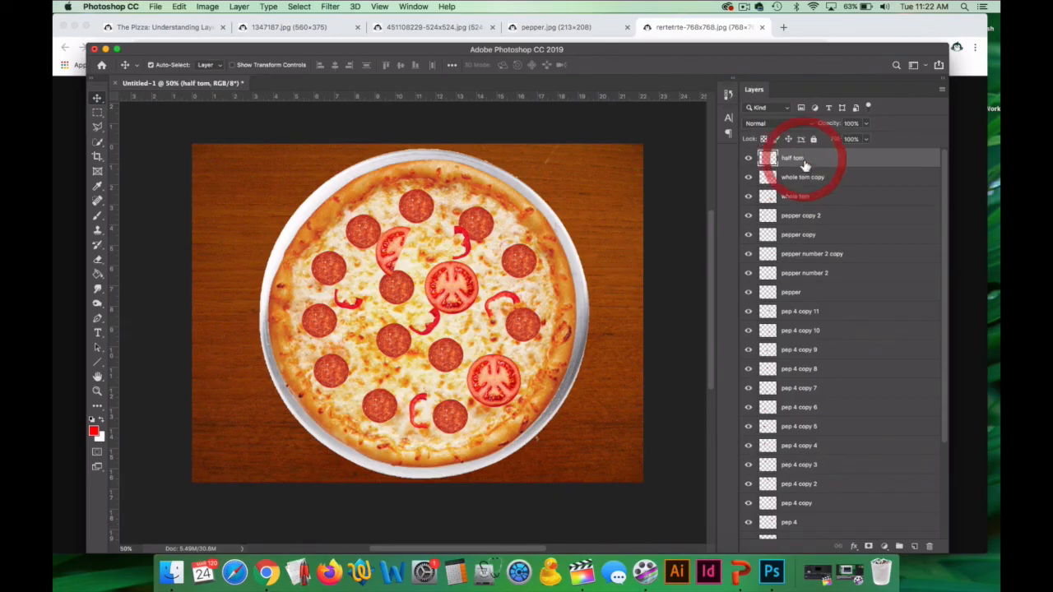
key(super+j)
drag(405, 252, 372, 369)
key(super+t)
drag(366, 330, 434, 352)
drag(376, 371, 384, 383)
key(Return)
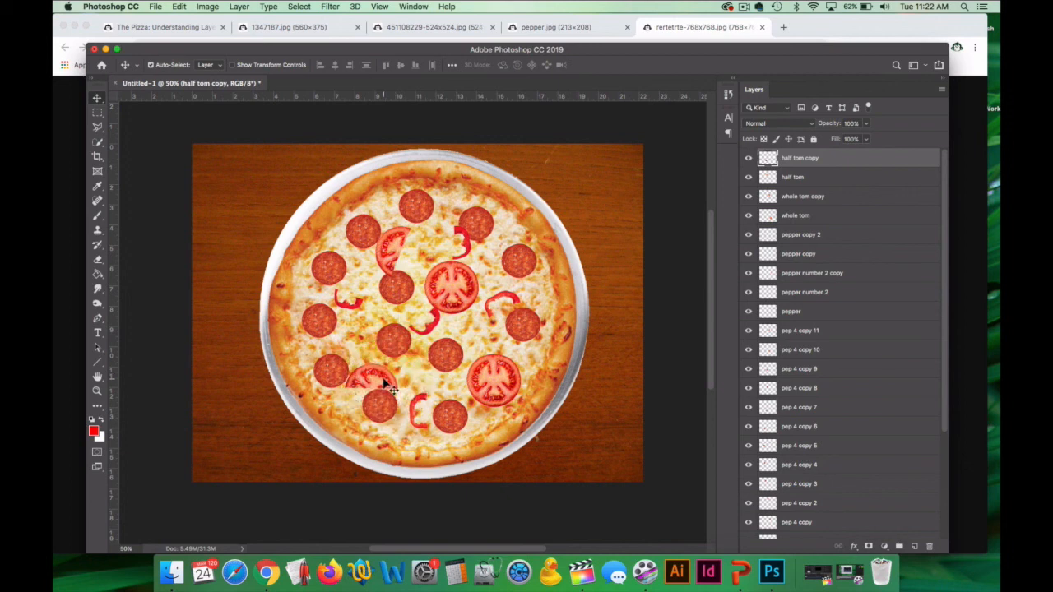
Switch to the assignment page in Chrome, open the Italian sausage image in its own tab and copy it.
click(162, 30)
scroll(376, 329, down, 5)
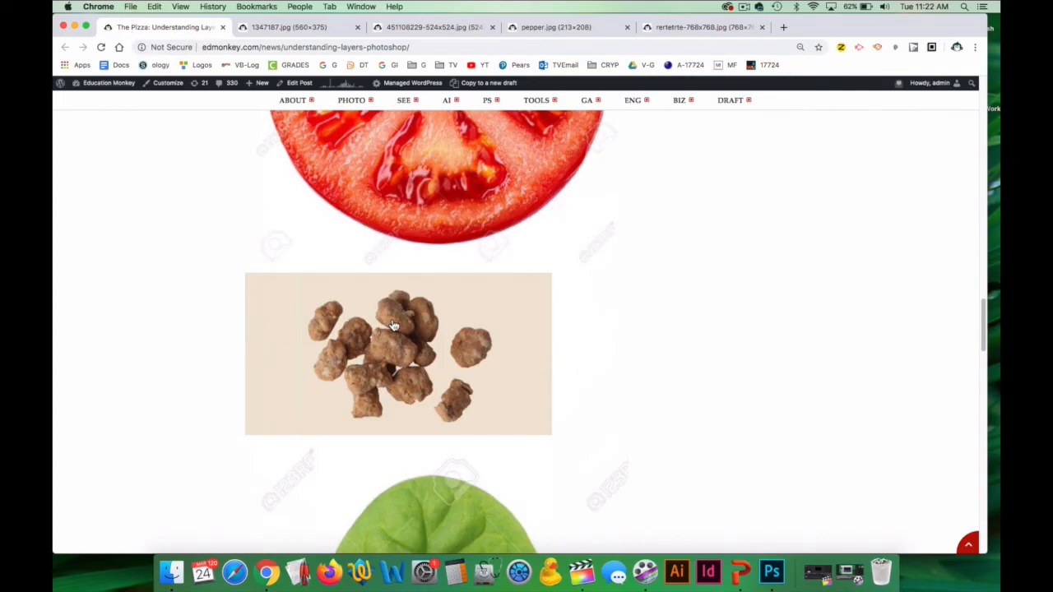
right_click(387, 333)
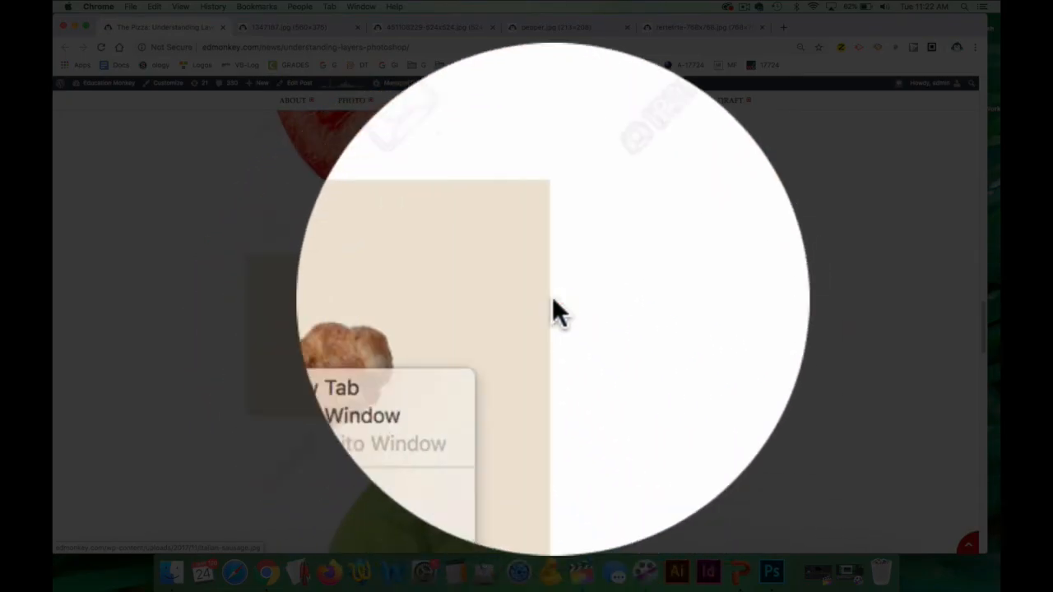
click(395, 341)
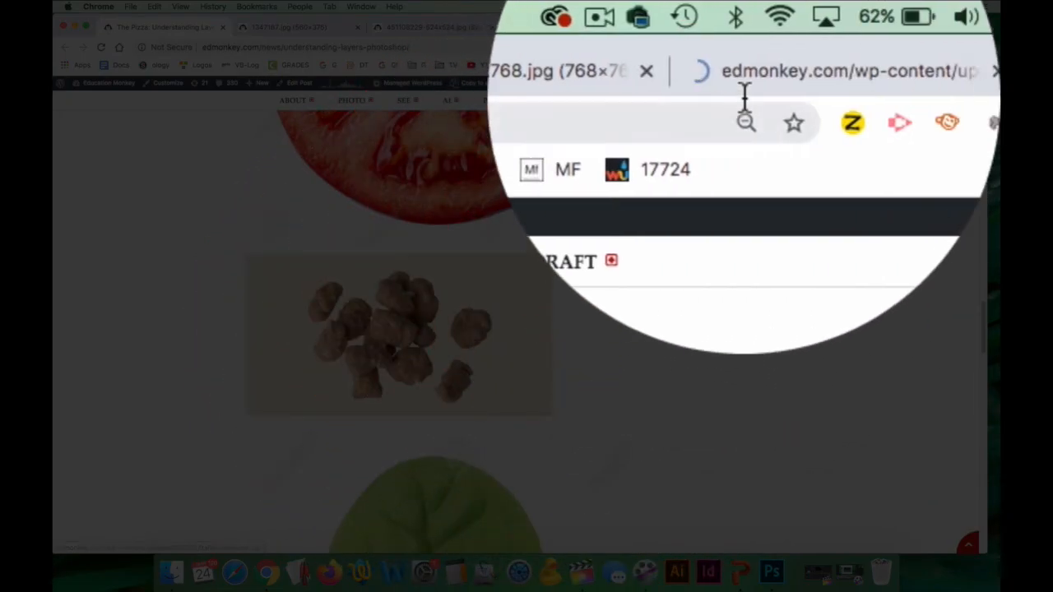
click(831, 27)
right_click(575, 258)
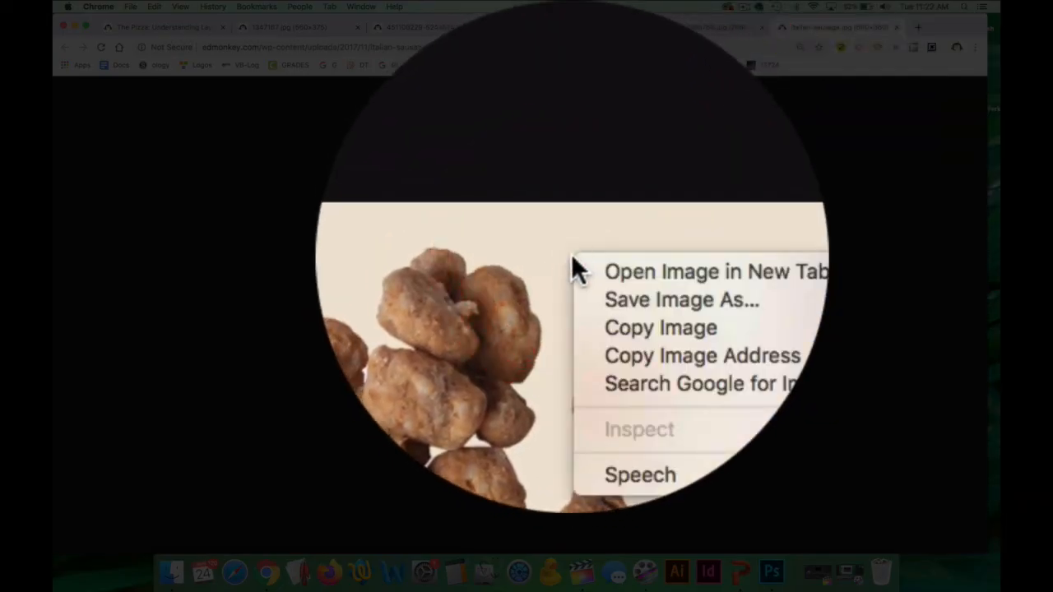
click(602, 280)
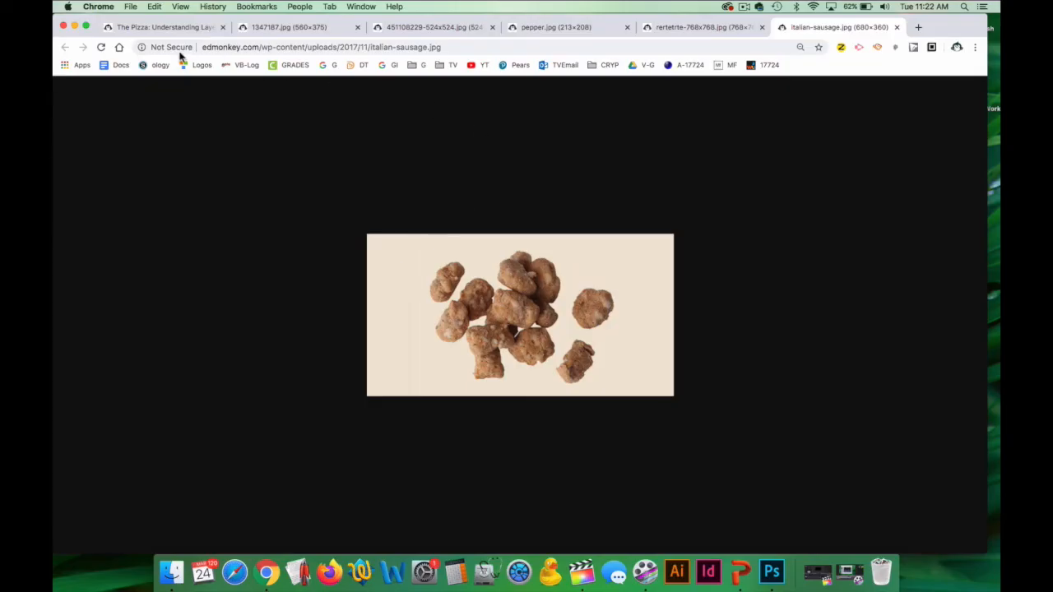
Switch to Photoshop, paste the sausage image into the pizza document and erase its beige background with the Magic Eraser.
click(772, 572)
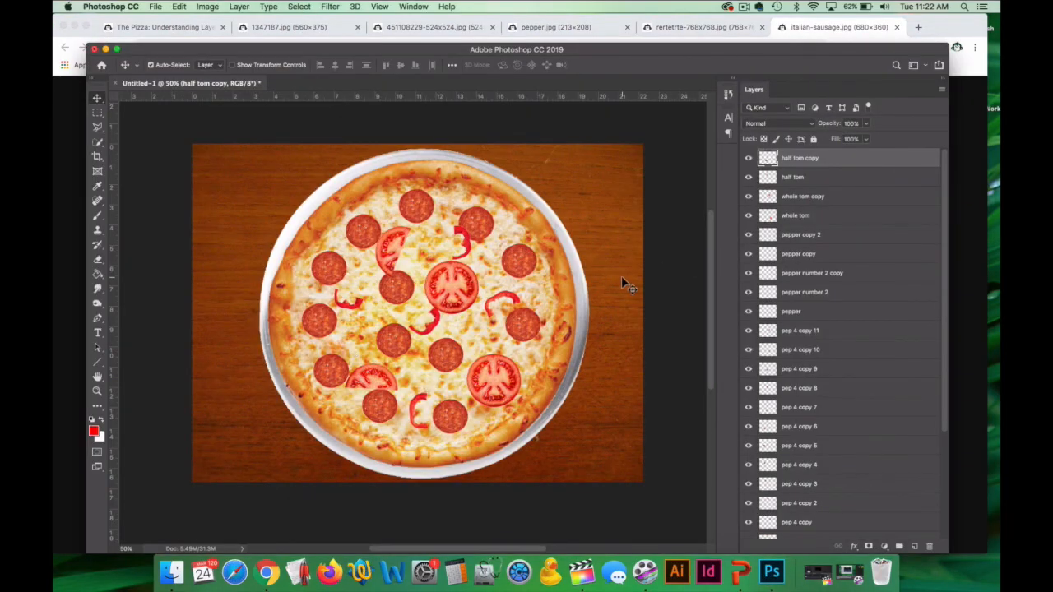
key(super+v)
drag(97, 260, 153, 280)
click(349, 284)
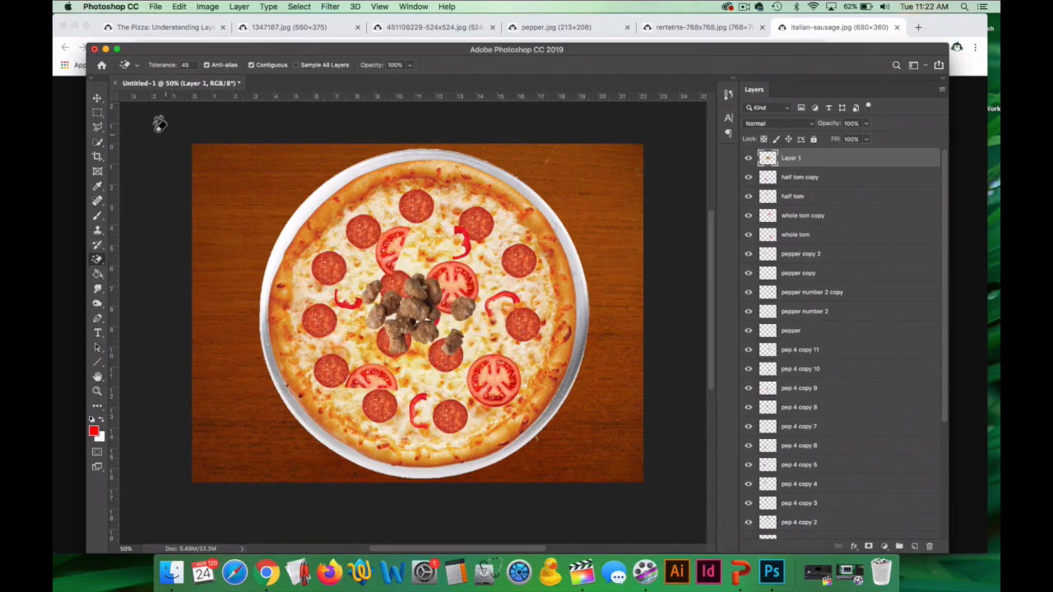
Scale the sausage pile down and place it between the lower-right whole tomato and the pepperoni above it.
click(97, 98)
key(super+t)
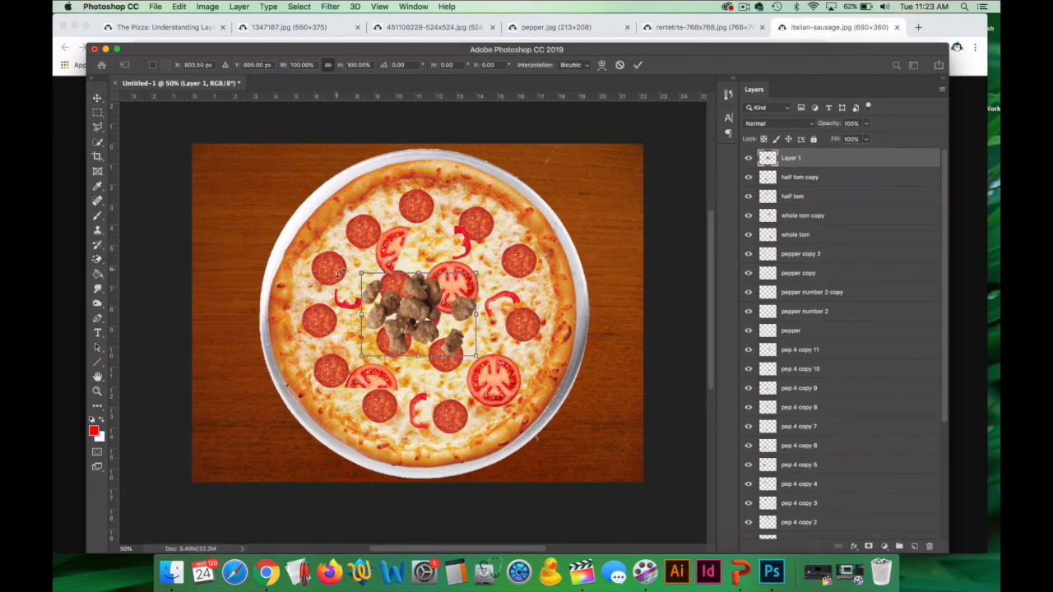
drag(359, 274, 430, 308)
drag(451, 345, 520, 364)
key(Return)
Rename the sausage layer whole sausage and place a duplicate of it left of the pizza's centre.
double_click(793, 159)
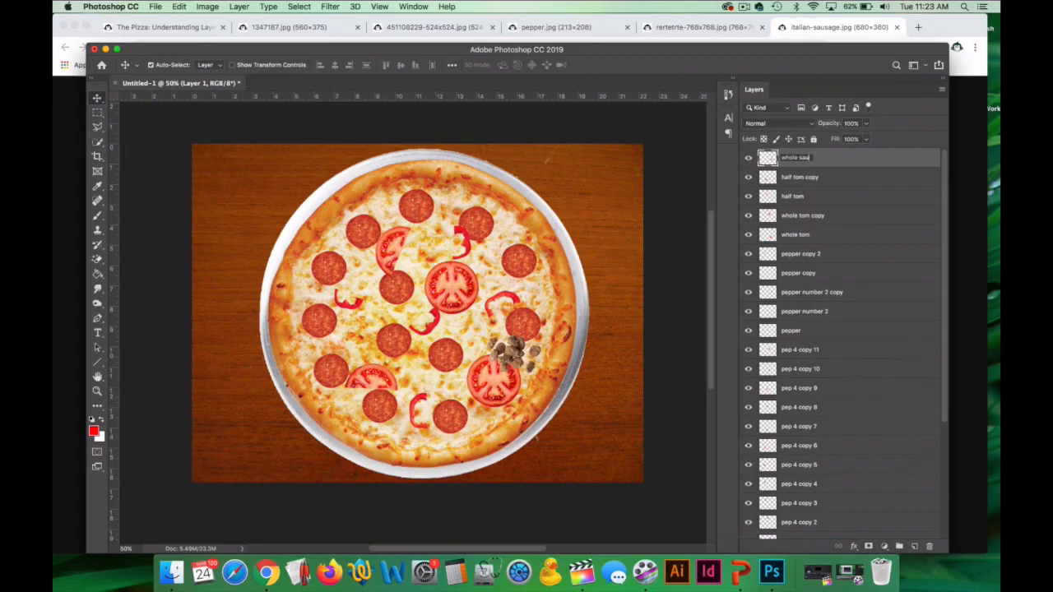
text(whole sausage)
click(97, 99)
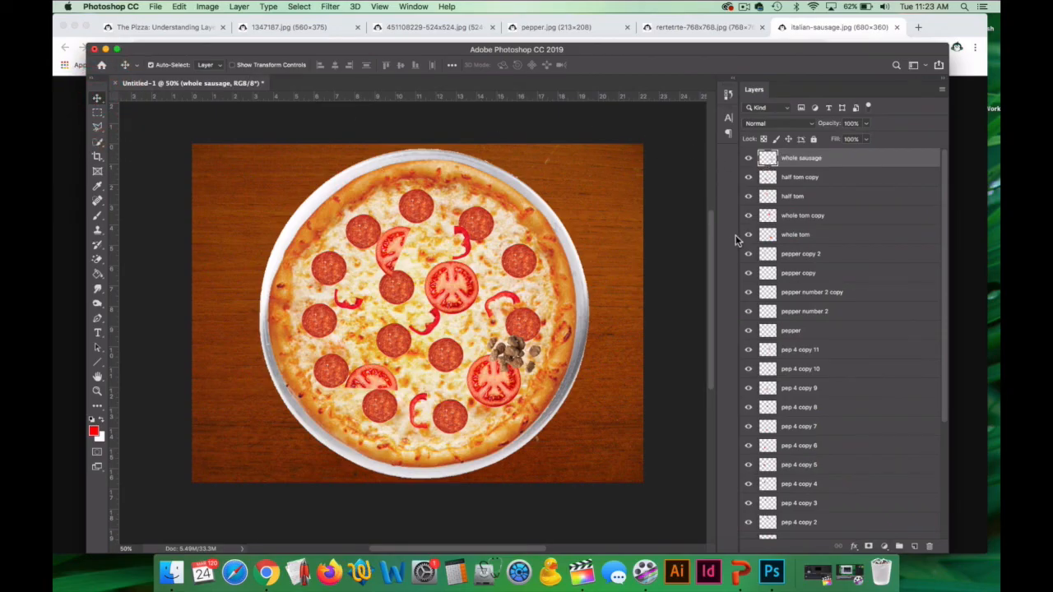
key(super+j)
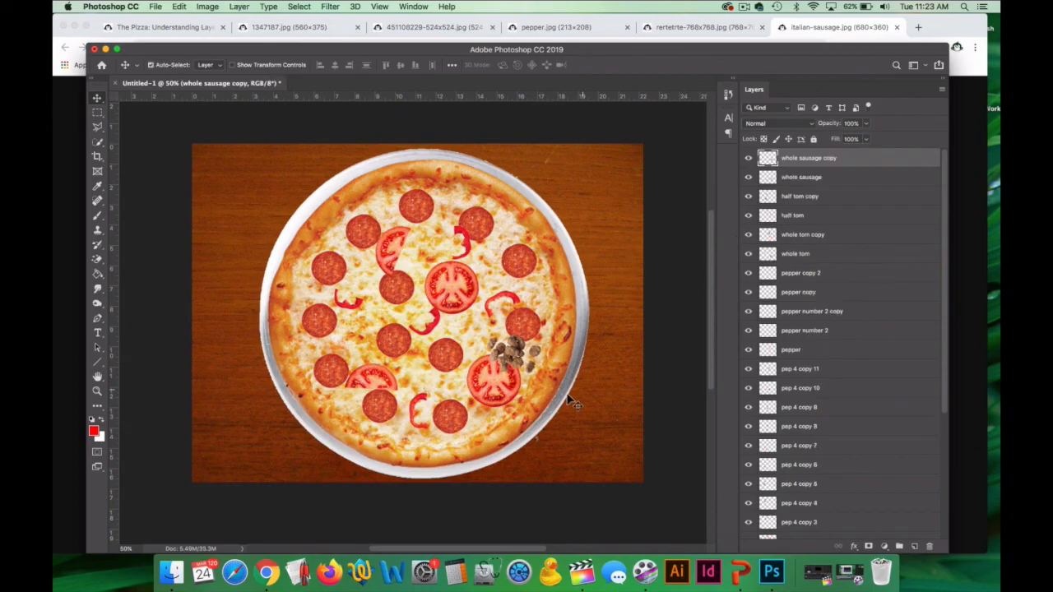
drag(509, 354, 366, 325)
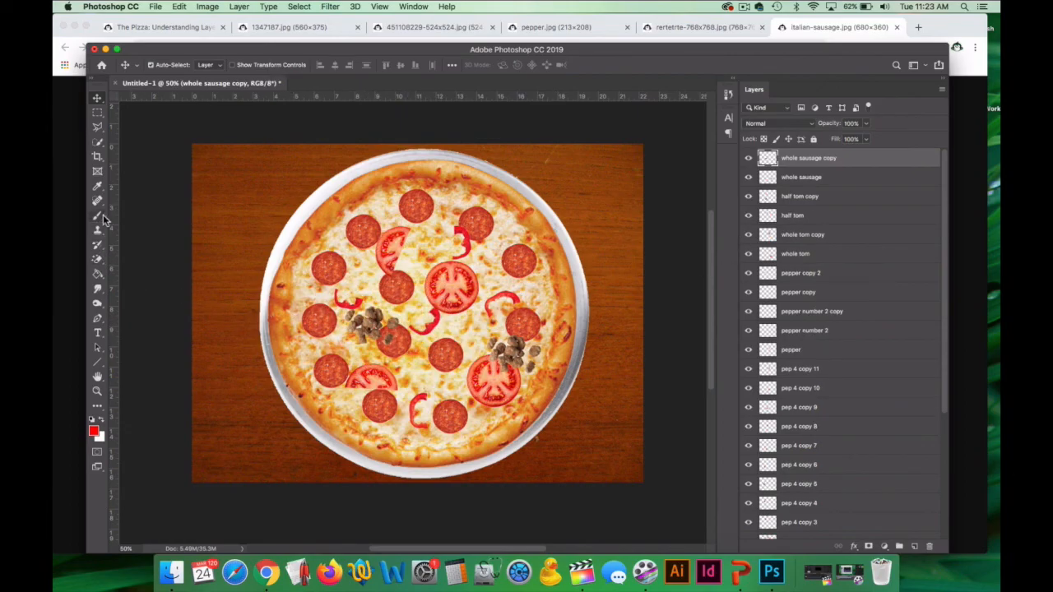
Erase most of the duplicated sausage pile with the Eraser, keeping only the two loose crumbles over the pepperoni.
right_click(96, 258)
click(132, 256)
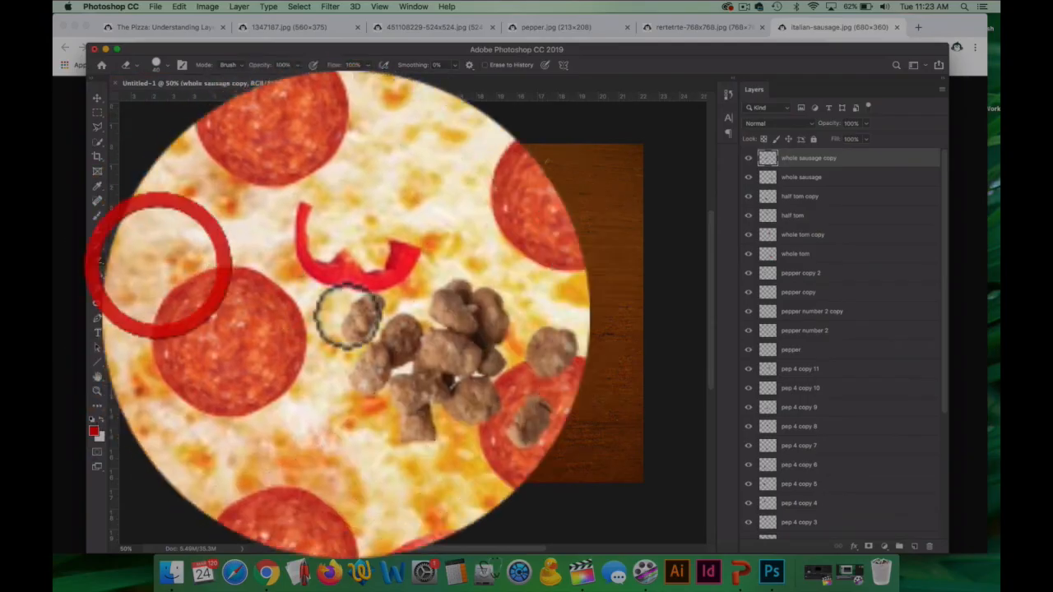
mouse_move(376, 333)
mouse_down()
mouse_move(371, 312)
mouse_move(353, 337)
mouse_move(353, 317)
mouse_move(374, 336)
mouse_up()
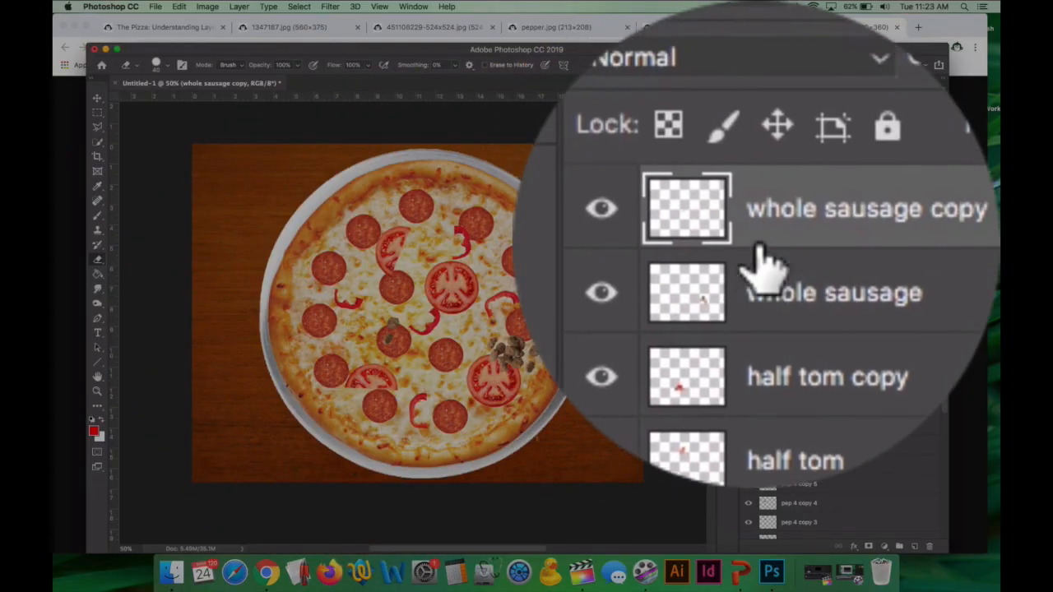
Rename the whole sausage copy layer as partial sausage.
double_click(764, 258)
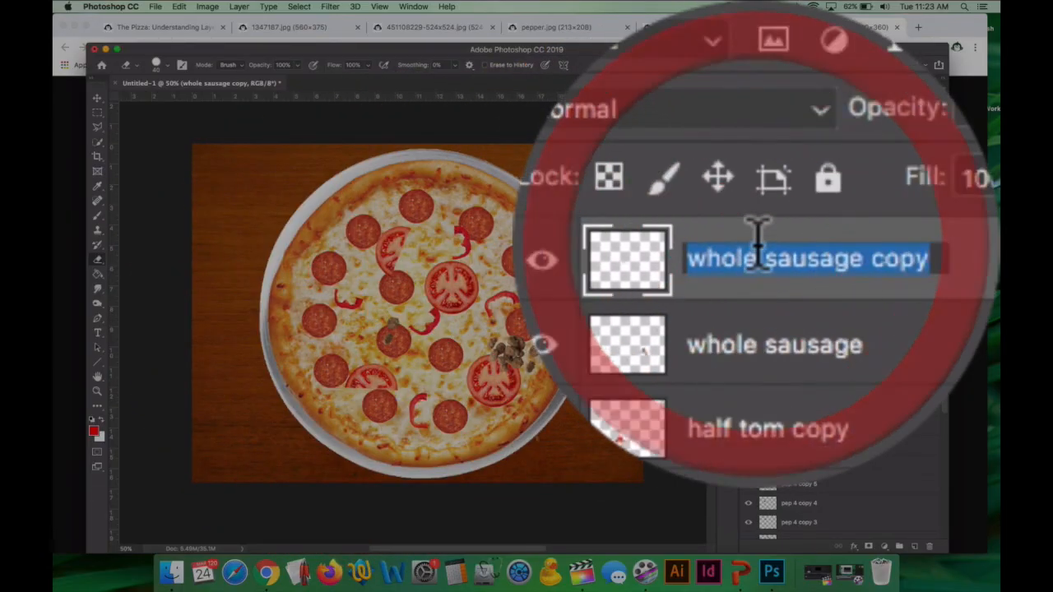
text(paritial)
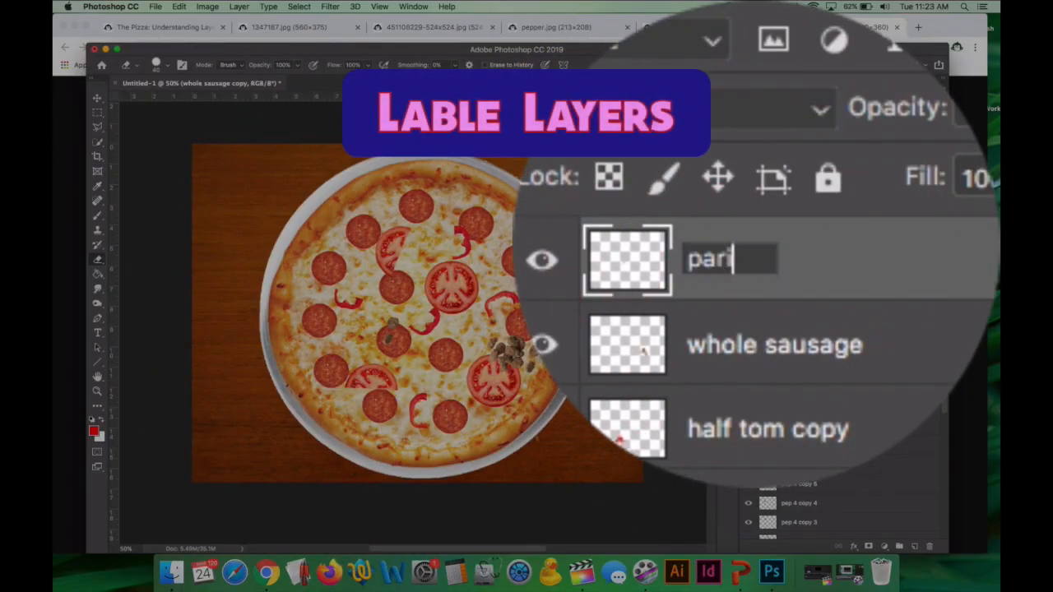
key(BackSpace)
key(BackSpace)
key(BackSpace)
key(BackSpace)
key(BackSpace)
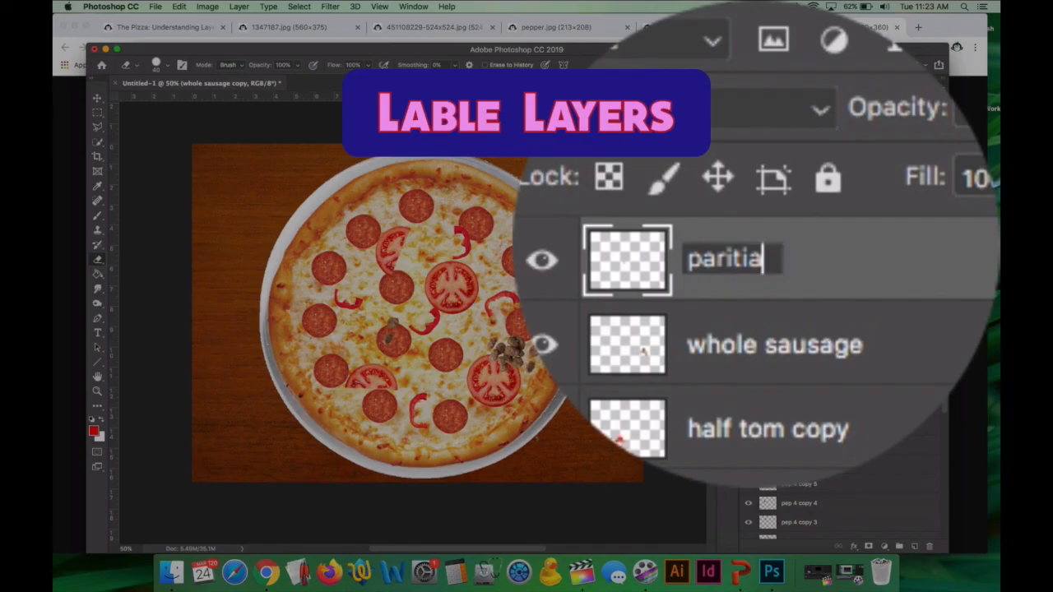
text(tial sauaa)
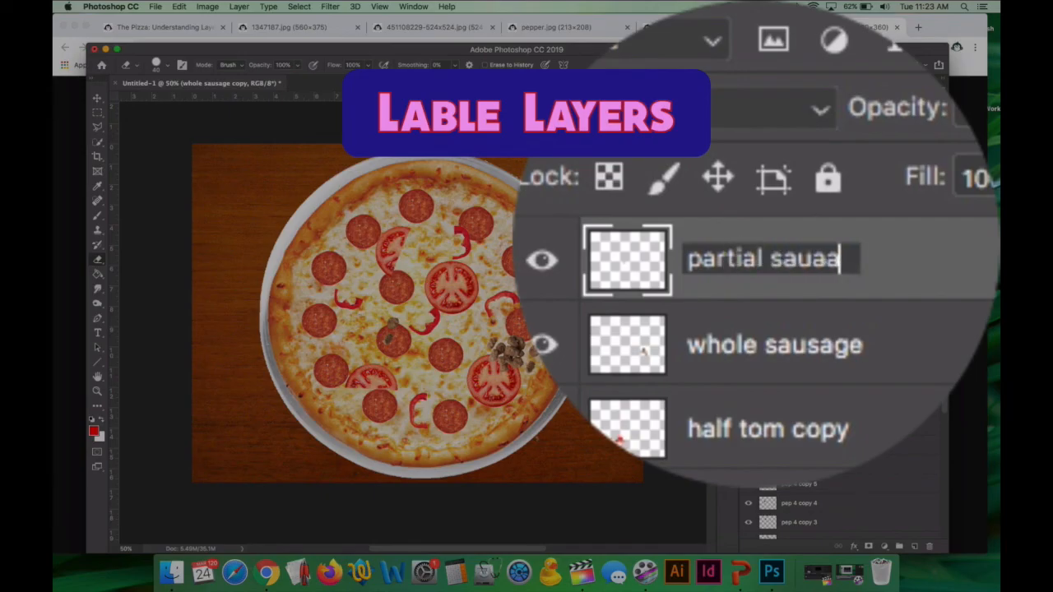
key(BackSpace)
key(BackSpace)
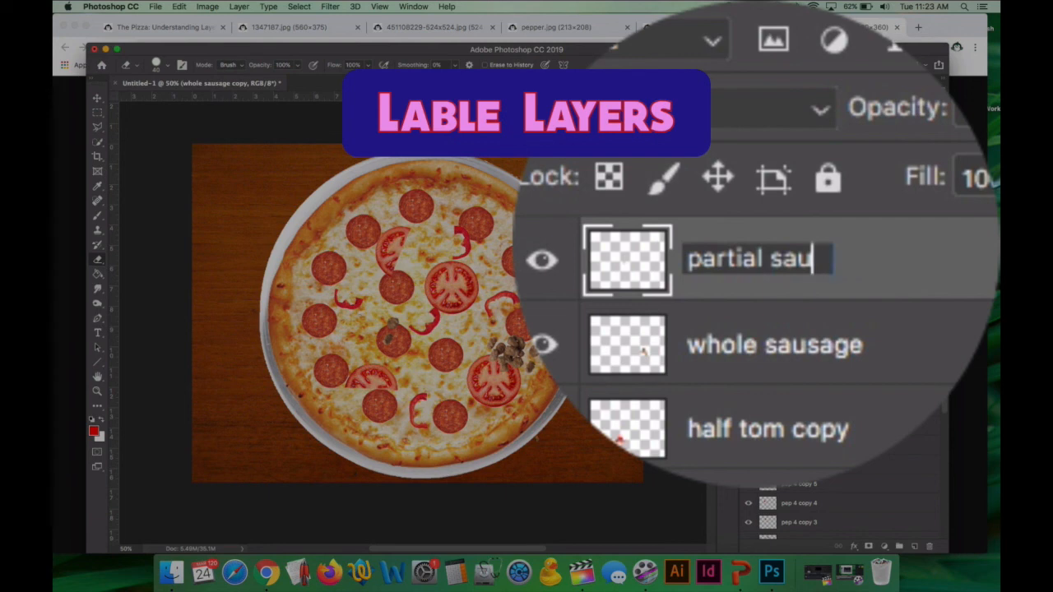
text(sage)
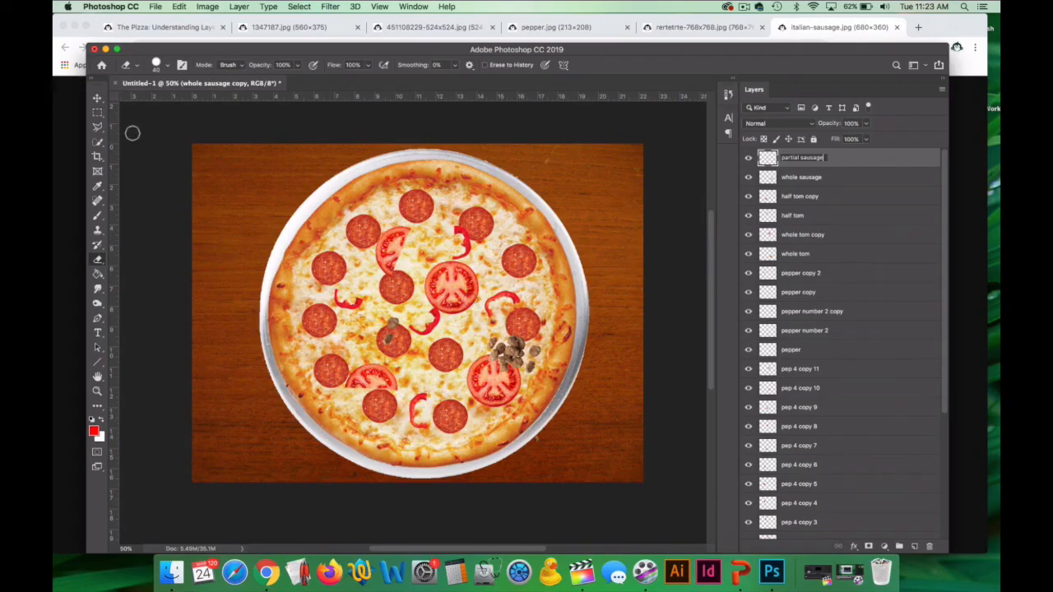
Move the partial sausage left of the central pepperoni and place a duplicate, rotated about 50 degrees, between the upper half tomato and the whole tomato.
click(106, 105)
click(97, 98)
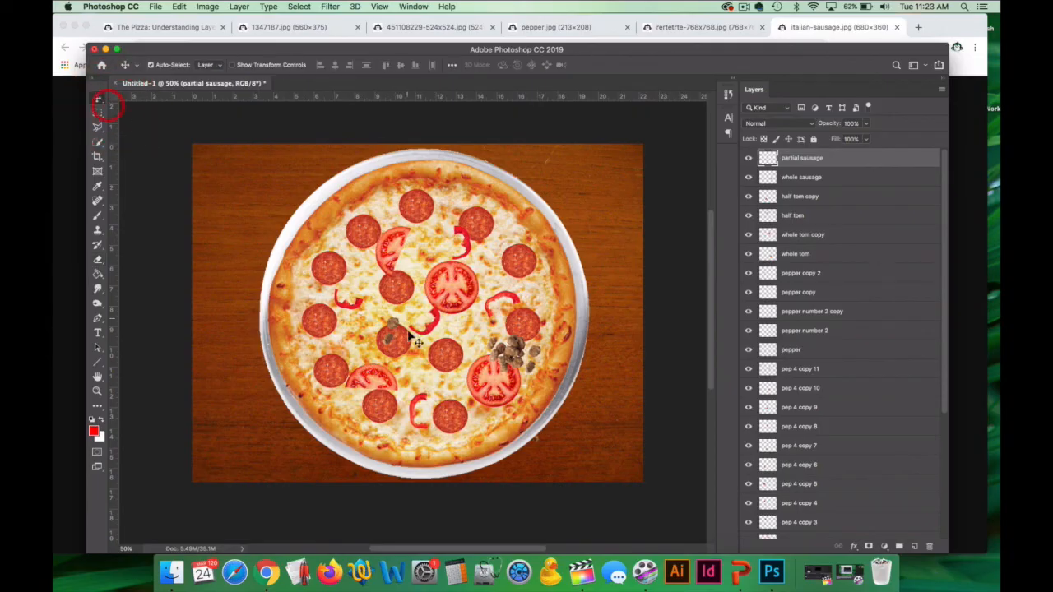
drag(389, 320, 462, 252)
key(super+j)
key(super+t)
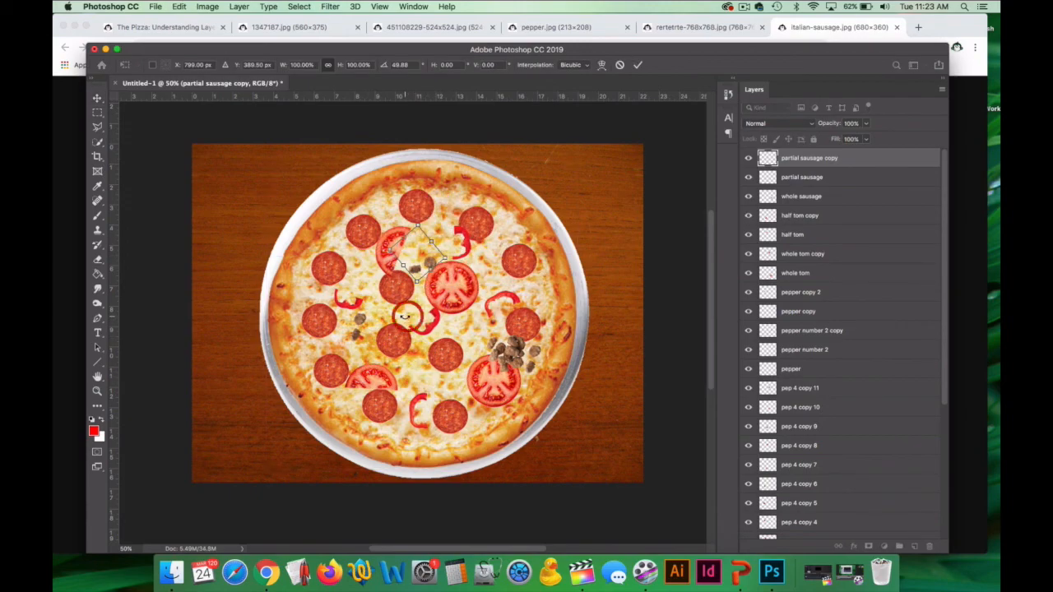
click(96, 99)
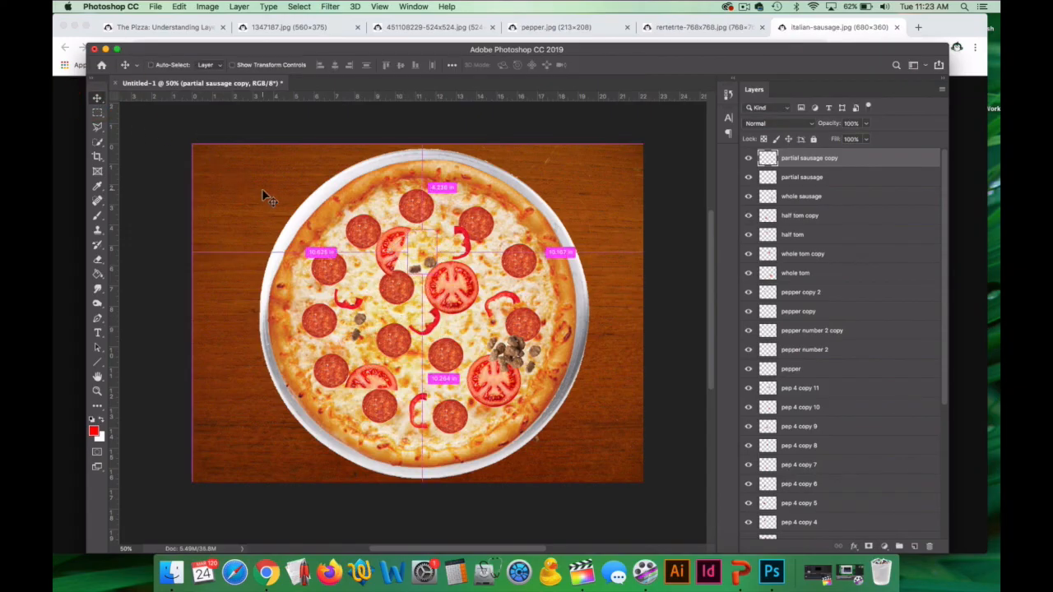
Duplicate the rotated partial sausage and place the copy beside the lower half tomato.
key(super+j)
drag(421, 273, 419, 301)
key(super+z)
scroll(804, 242, up, 10)
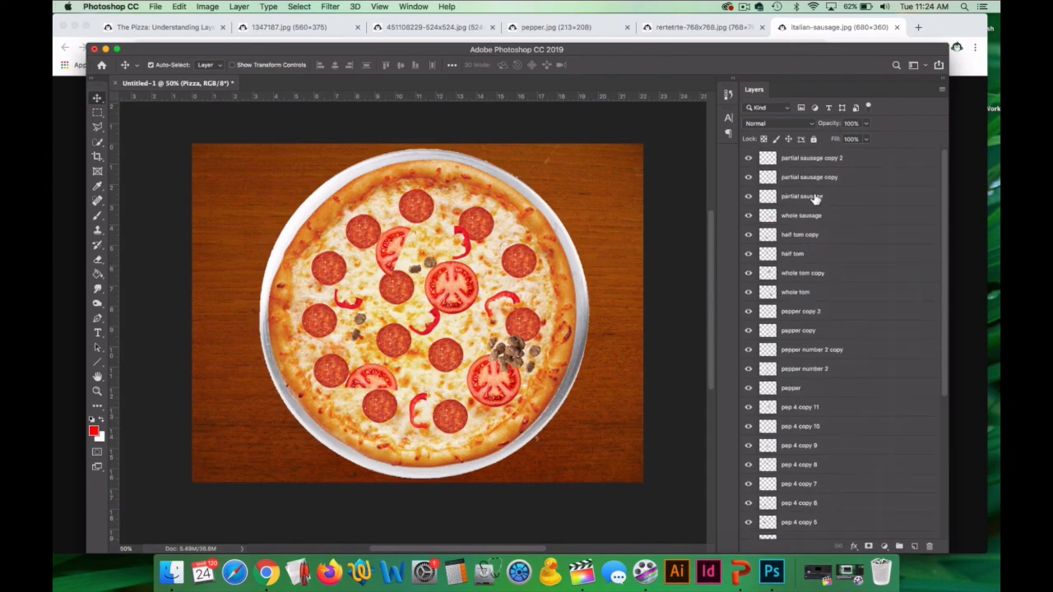
click(815, 158)
drag(419, 282, 442, 366)
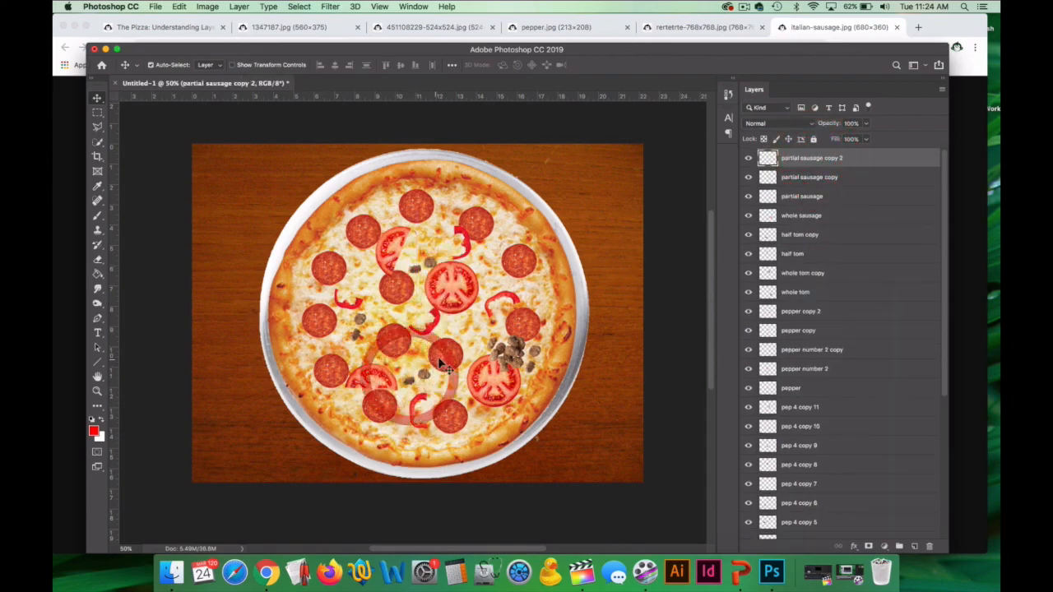
Duplicate the whole sausage layer twice, placing one pile near the pizza's left crust and the other beside the upper-left pepperoni.
click(815, 217)
key(super+j)
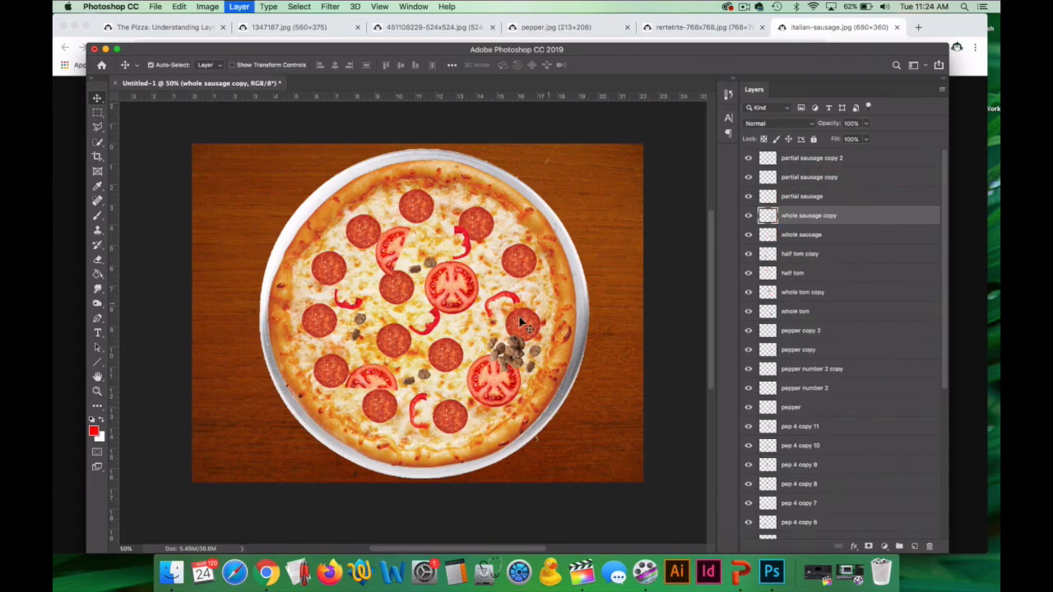
drag(487, 356, 302, 356)
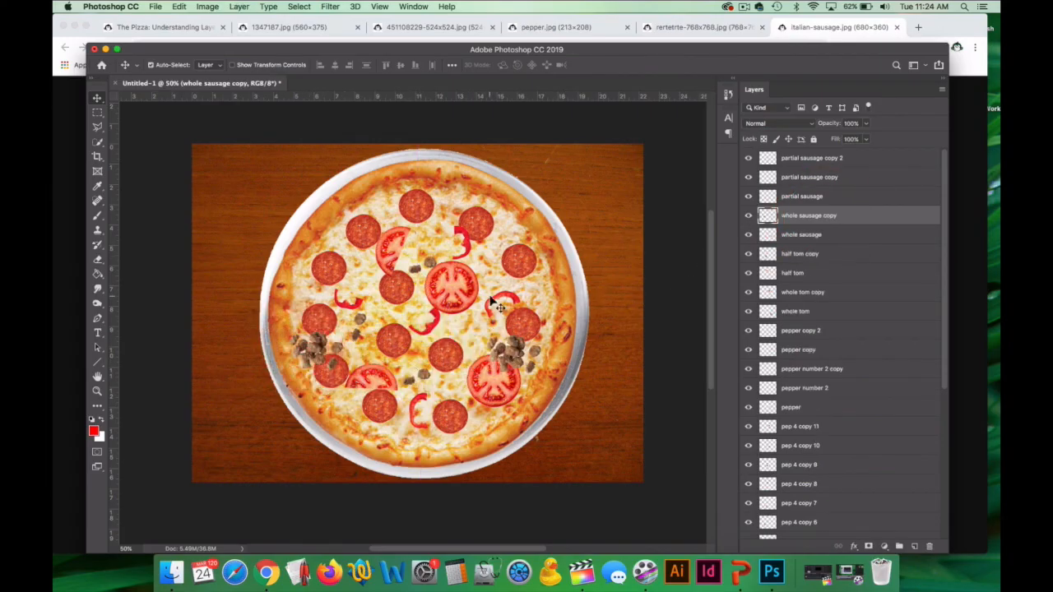
key(super+j)
drag(333, 349, 366, 275)
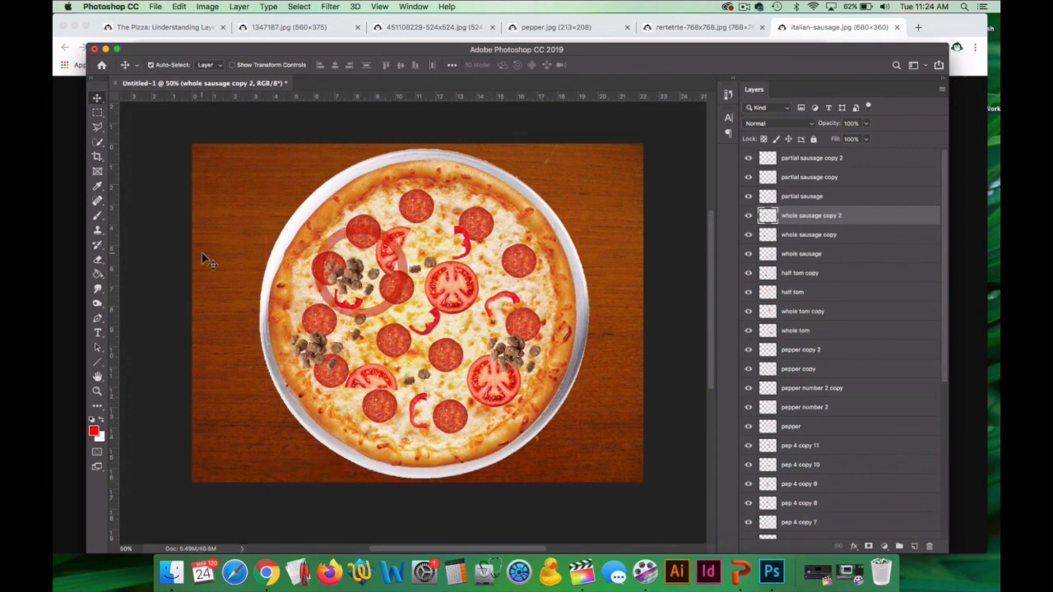
Erase the loose crumbles and the pieces overlapping the pepperoni from the upper-left sausage pile.
click(99, 262)
click(136, 255)
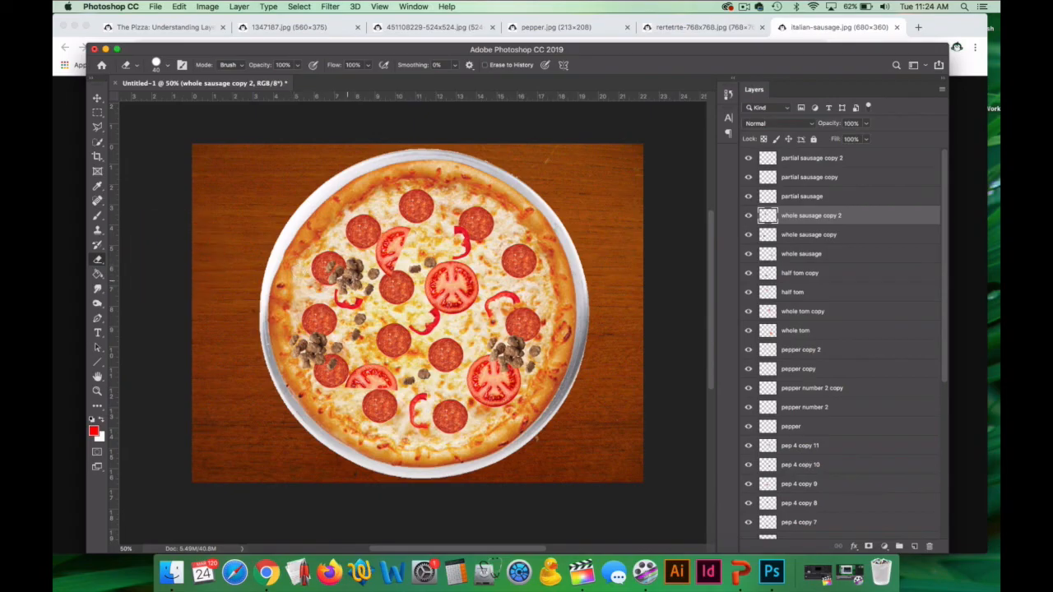
drag(346, 297, 332, 282)
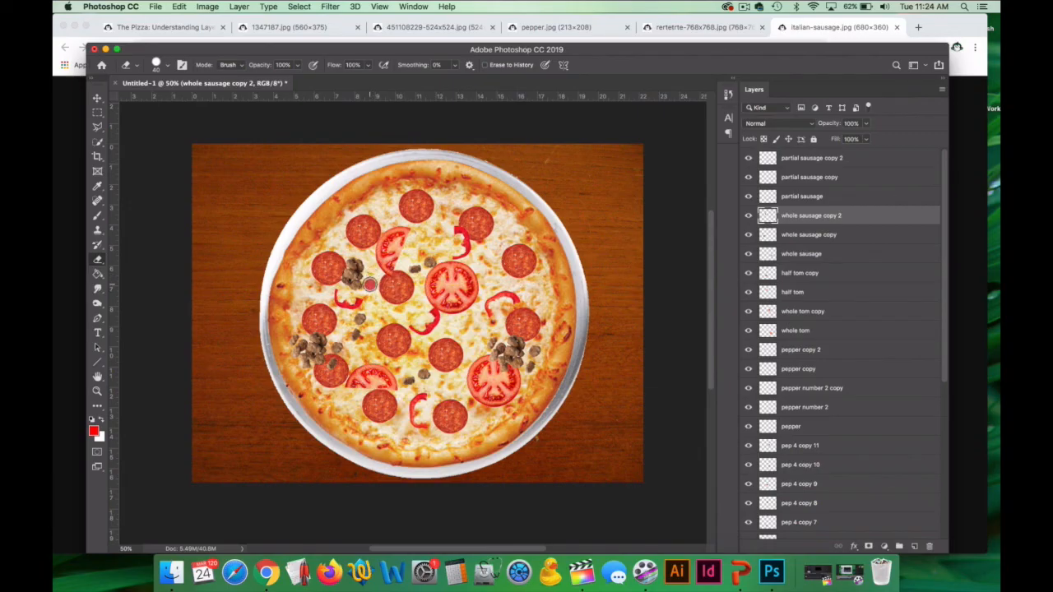
Rename the whole sausage copy 2 layer as sausage 3.
double_click(815, 218)
text(sa)
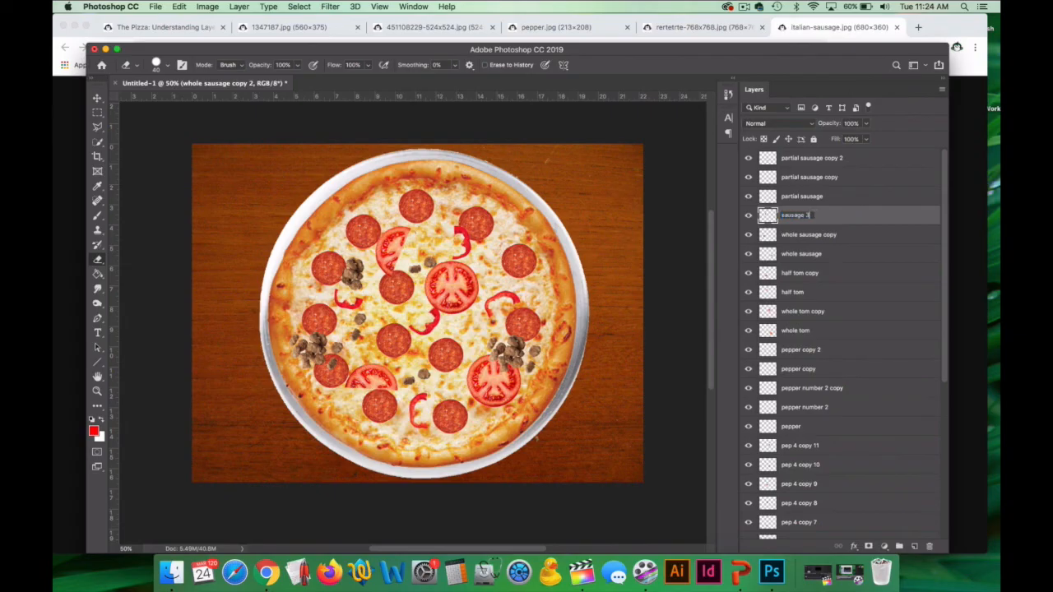
text(usage 3)
key(Return)
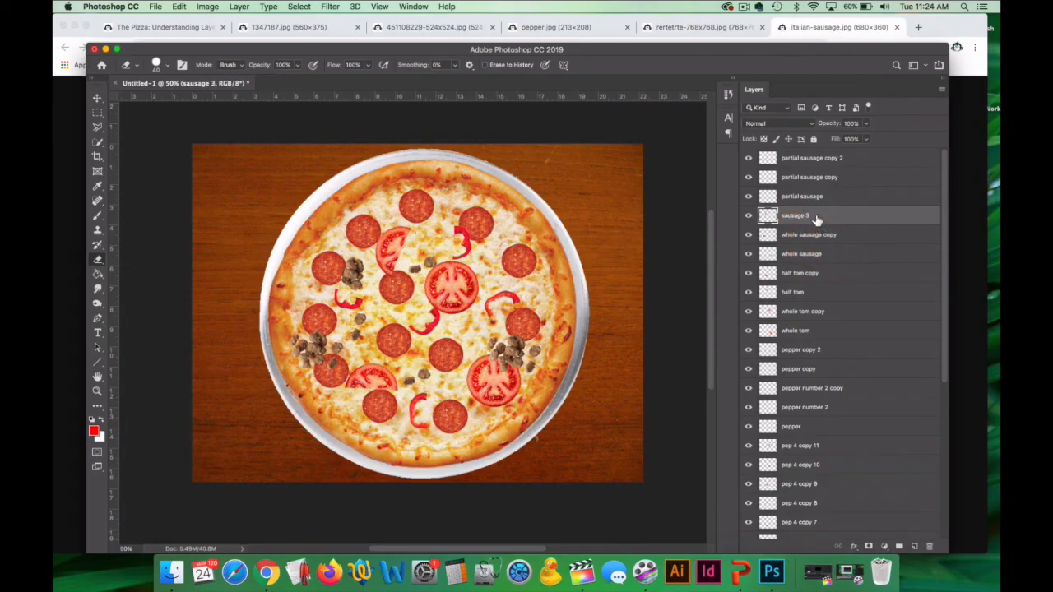
Duplicate the sausage 3 layer and place the copy near the pizza's right crust, between the two pepperoni slices.
key(super+j)
click(98, 98)
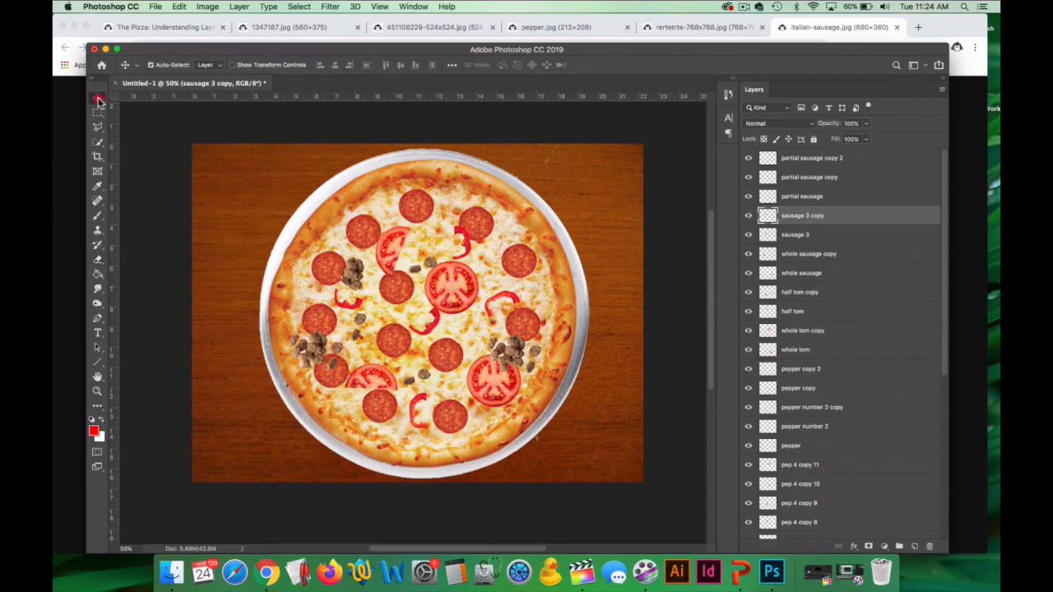
drag(363, 284, 553, 301)
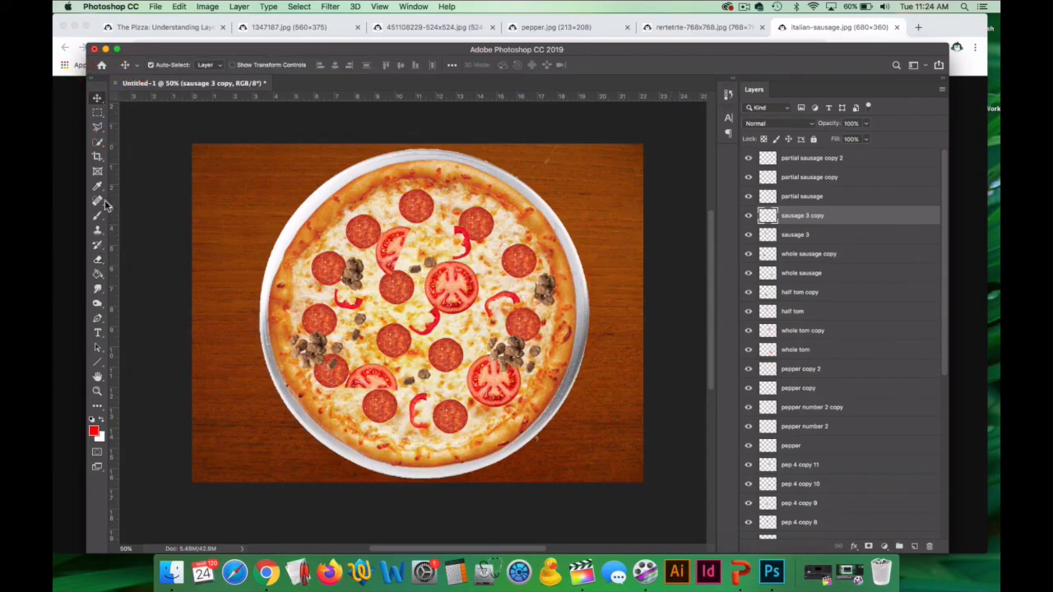
Trim the left edges of the sausage 3 copy and the original sausage 3 pile with the Eraser.
click(108, 260)
click(143, 258)
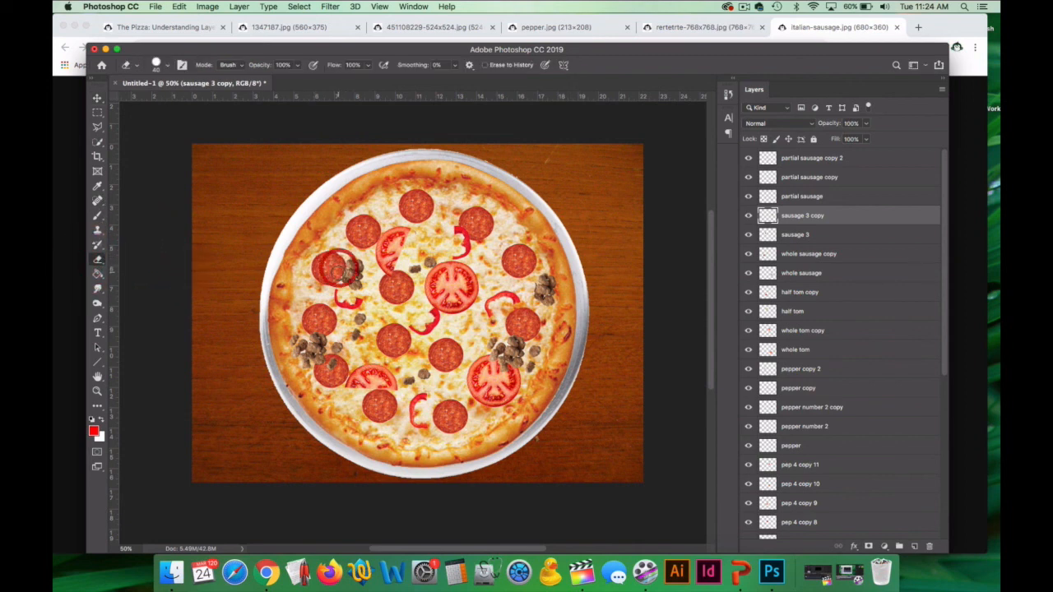
click(533, 284)
click(527, 288)
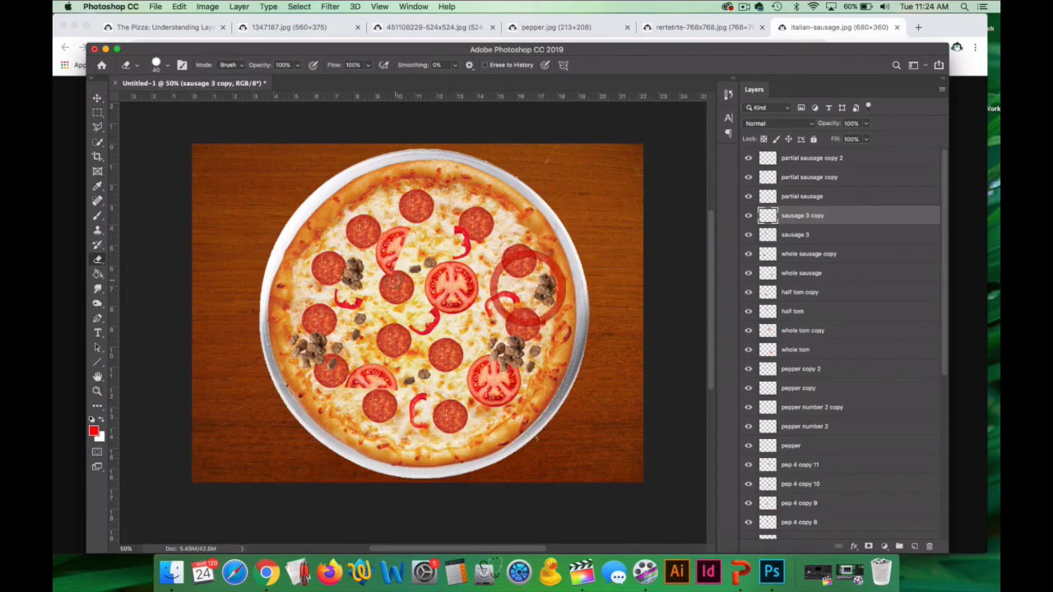
click(805, 203)
click(823, 235)
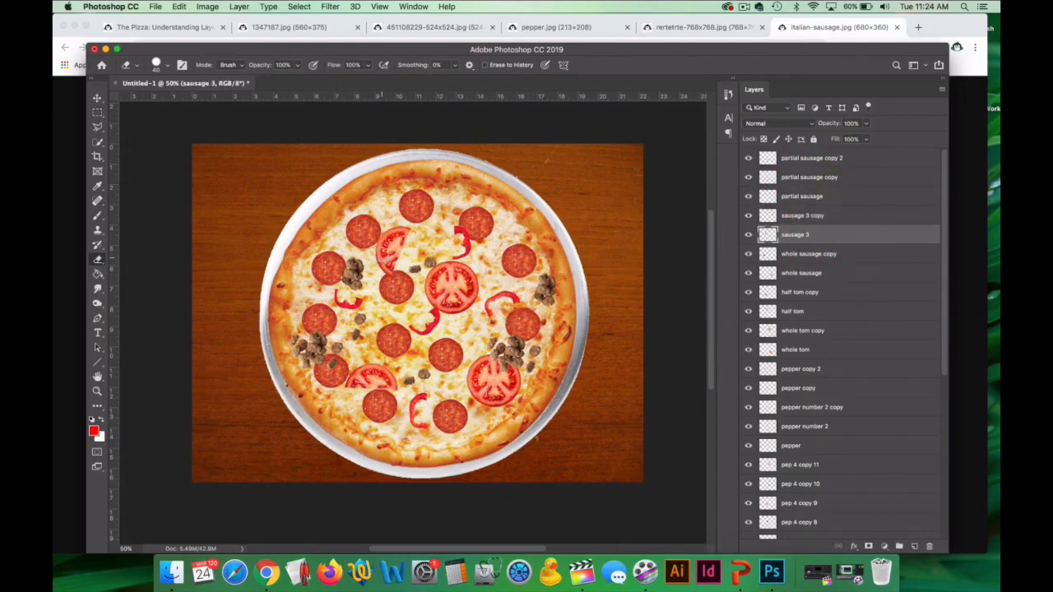
click(339, 269)
Switch to the assignment page in Chrome and look through the ingredient images, including the spinach, bacon, pan, pepperoni and tomato.
click(155, 39)
click(157, 33)
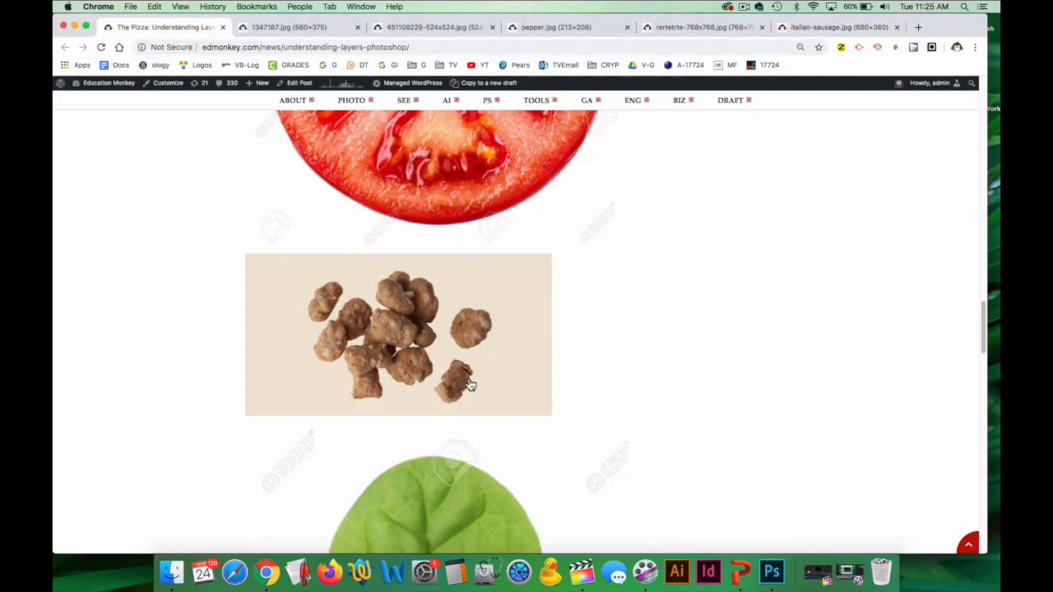
scroll(471, 384, down, 5)
scroll(470, 384, down, 15)
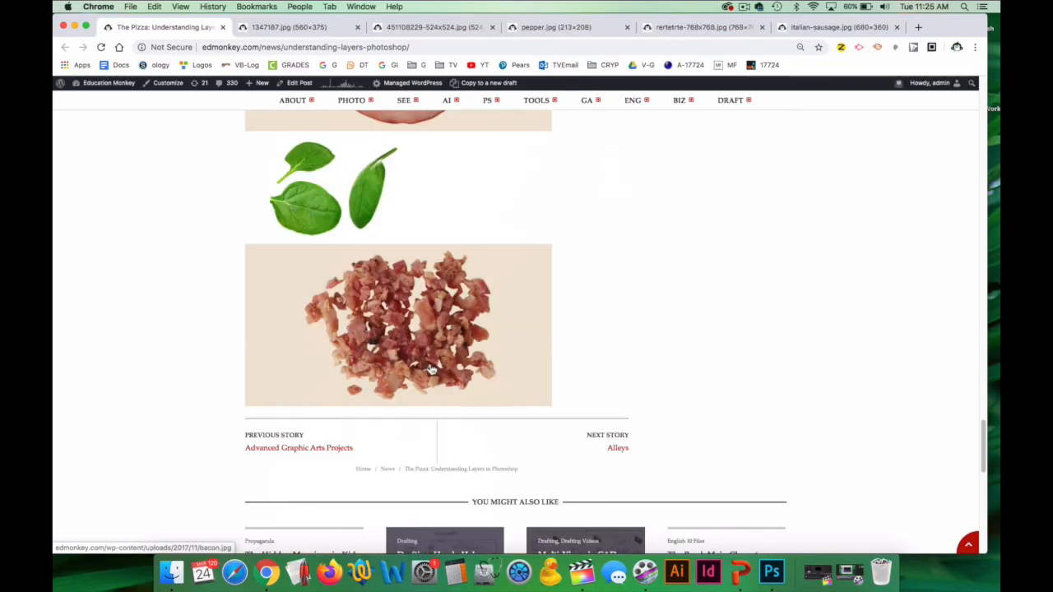
scroll(430, 369, up, 15)
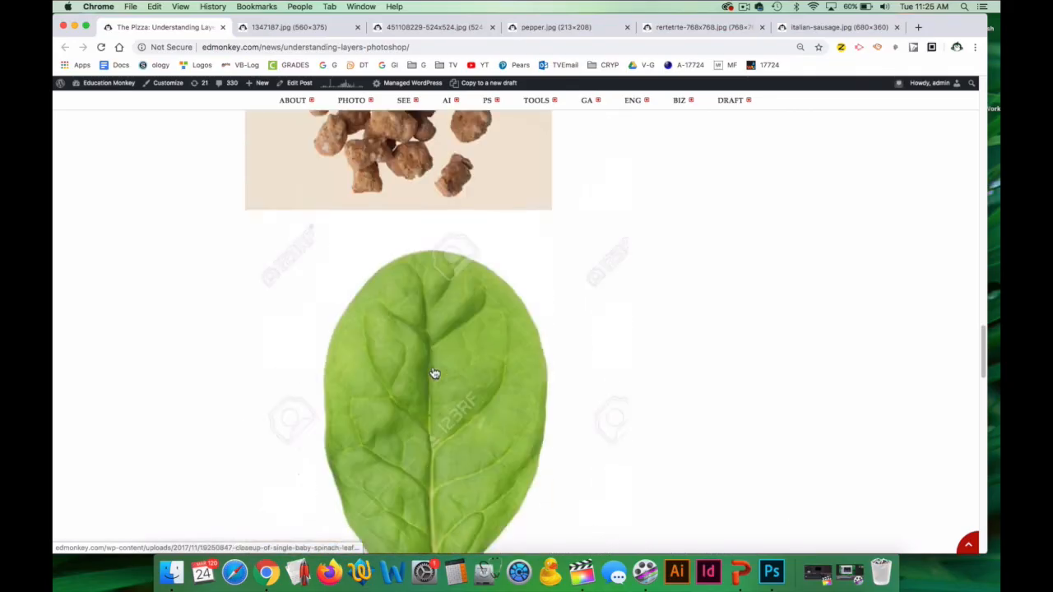
scroll(435, 374, up, 15)
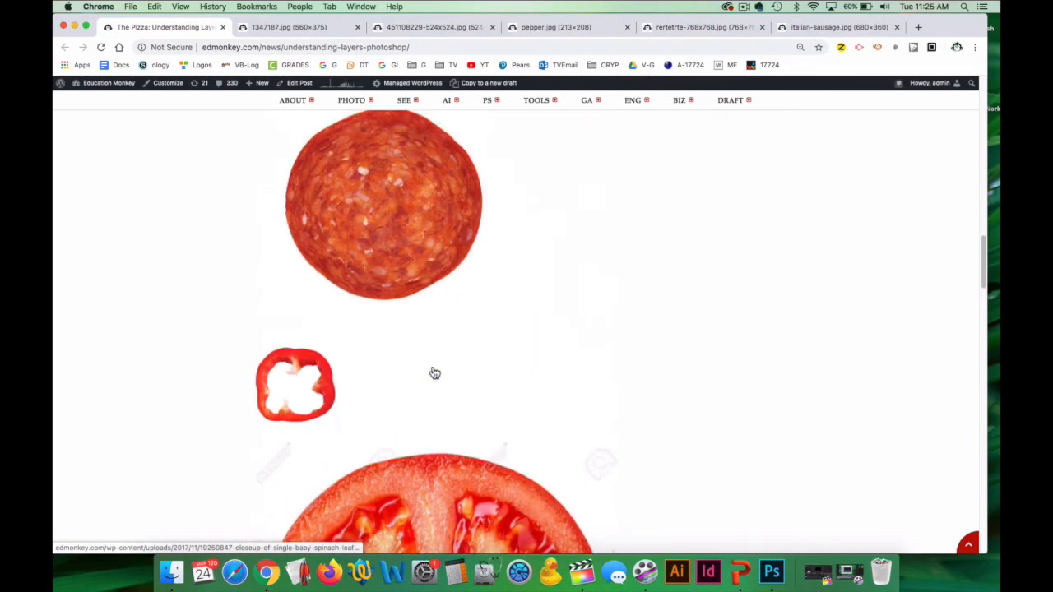
scroll(434, 374, up, 10)
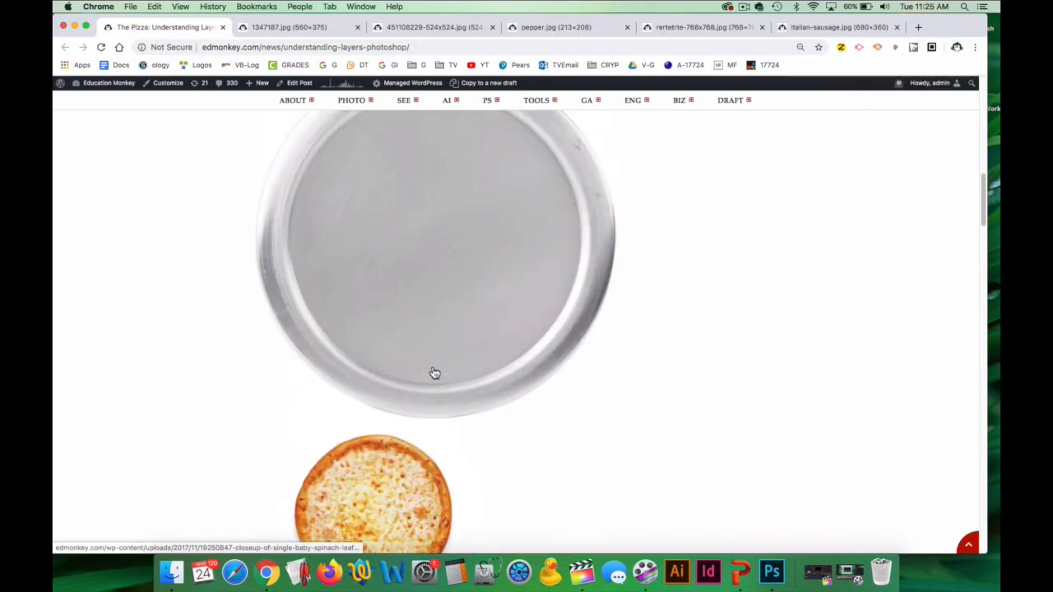
scroll(434, 373, down, 10)
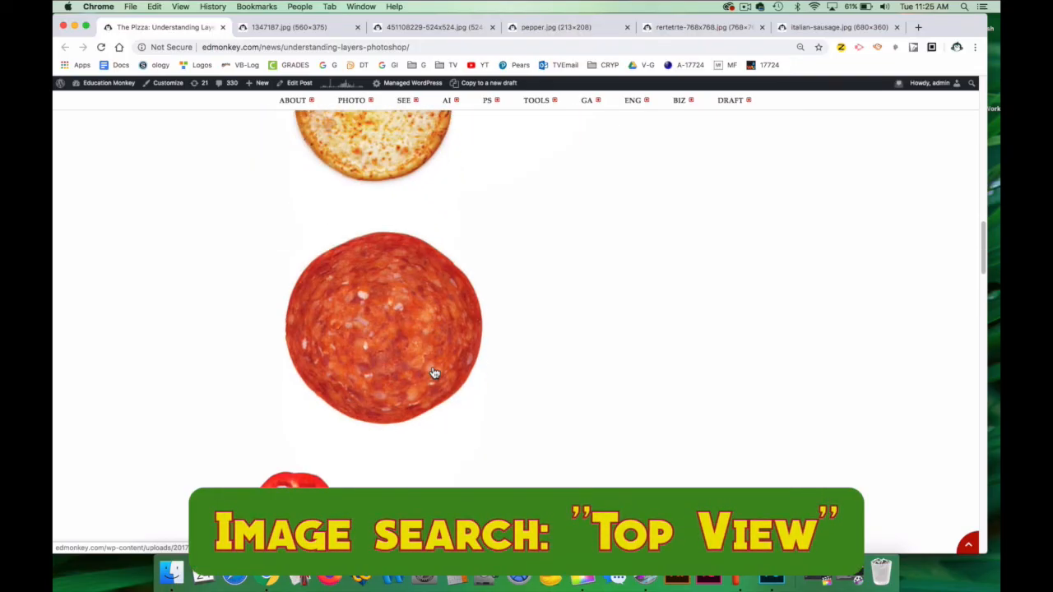
scroll(436, 375, down, 5)
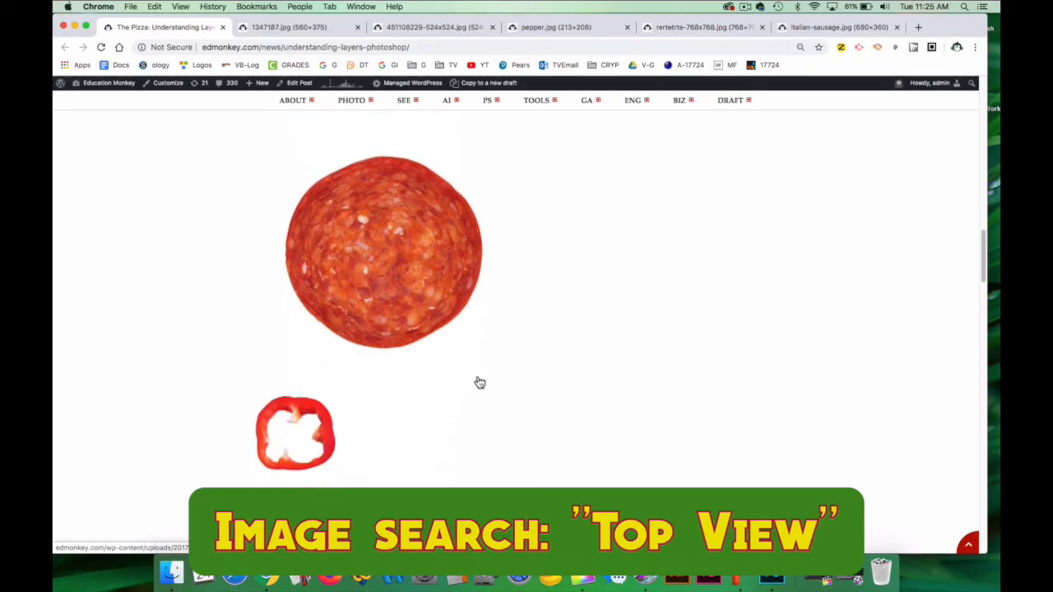
scroll(440, 378, down, 5)
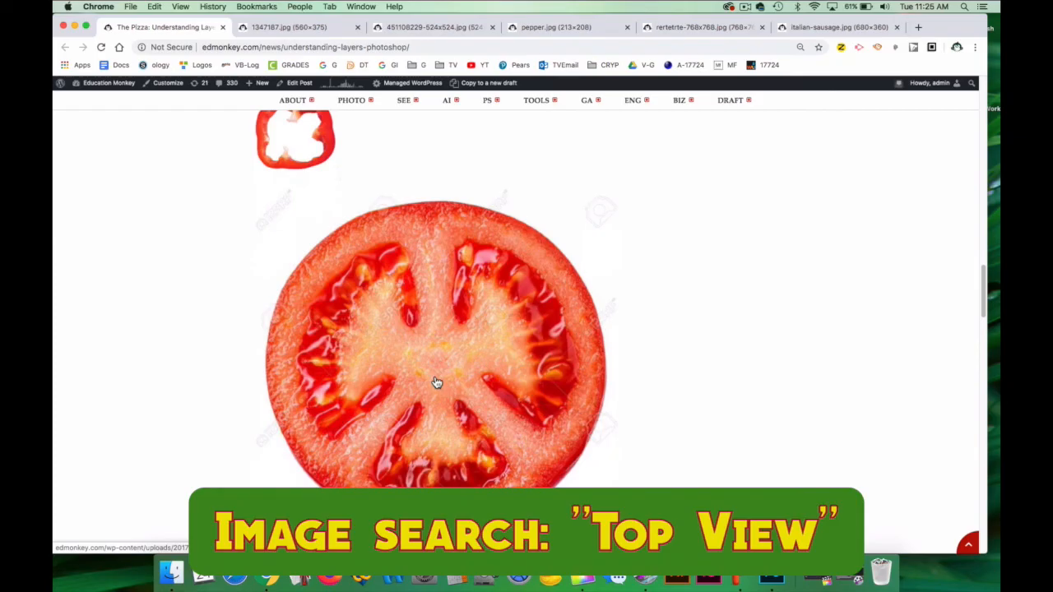
Open Google Images in a new browser tab and search for tomatoes.
click(918, 27)
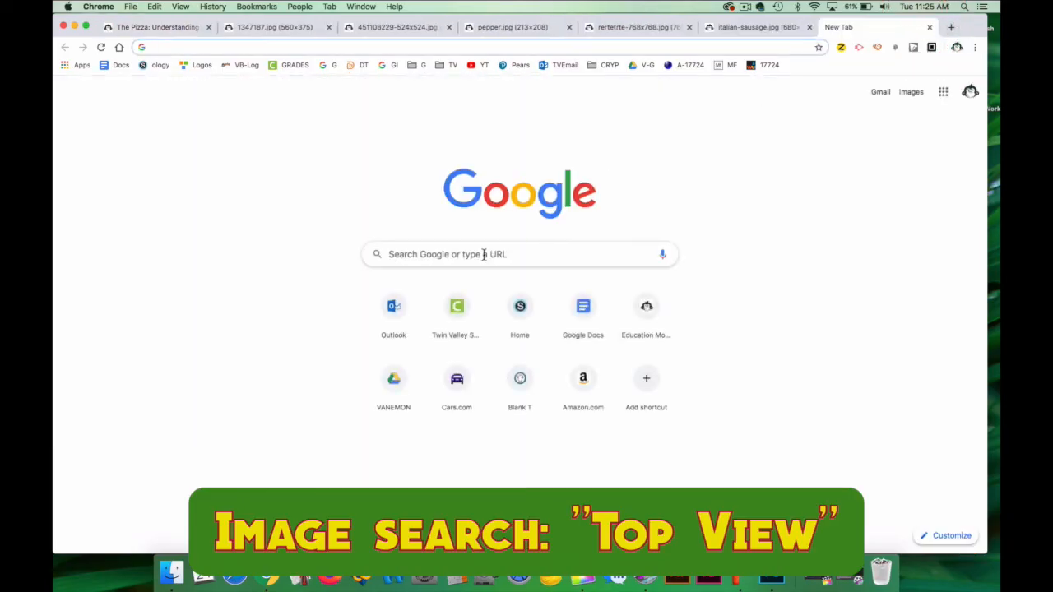
click(463, 252)
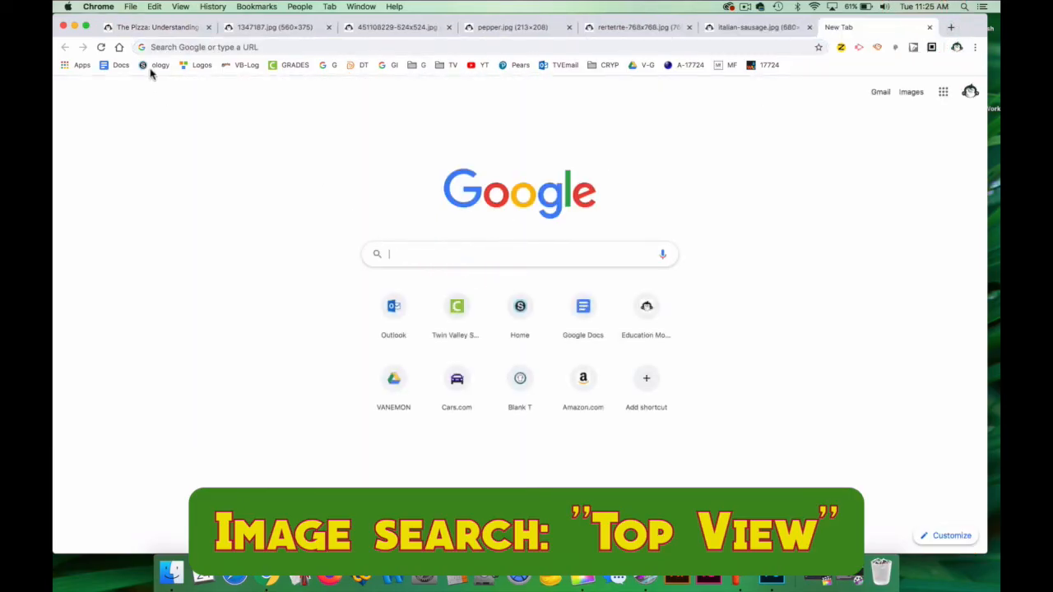
click(386, 65)
click(463, 268)
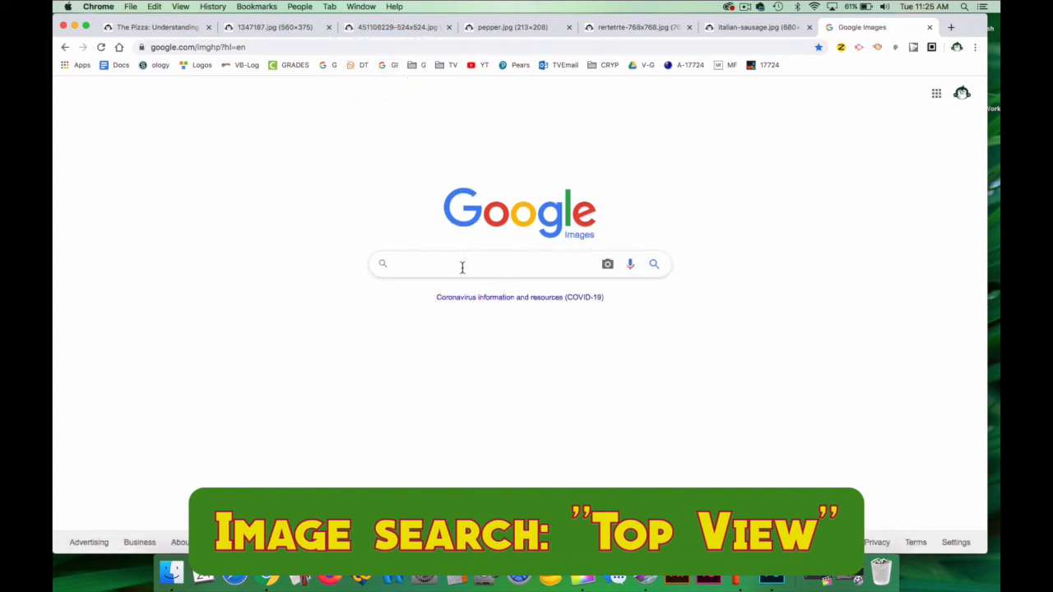
text(tomo)
key(BackSpace)
text(atoe)
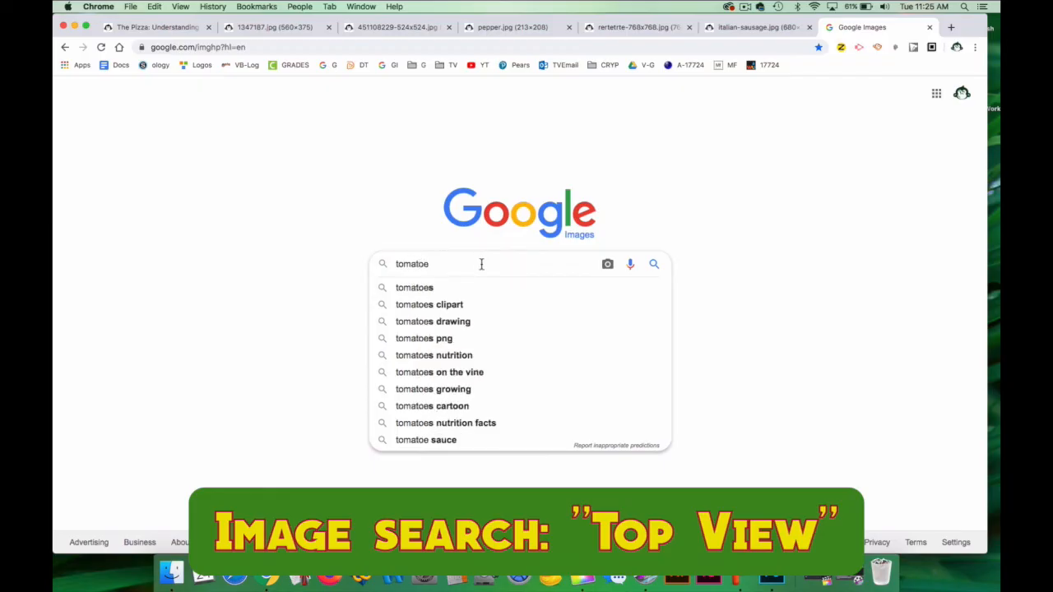
click(433, 287)
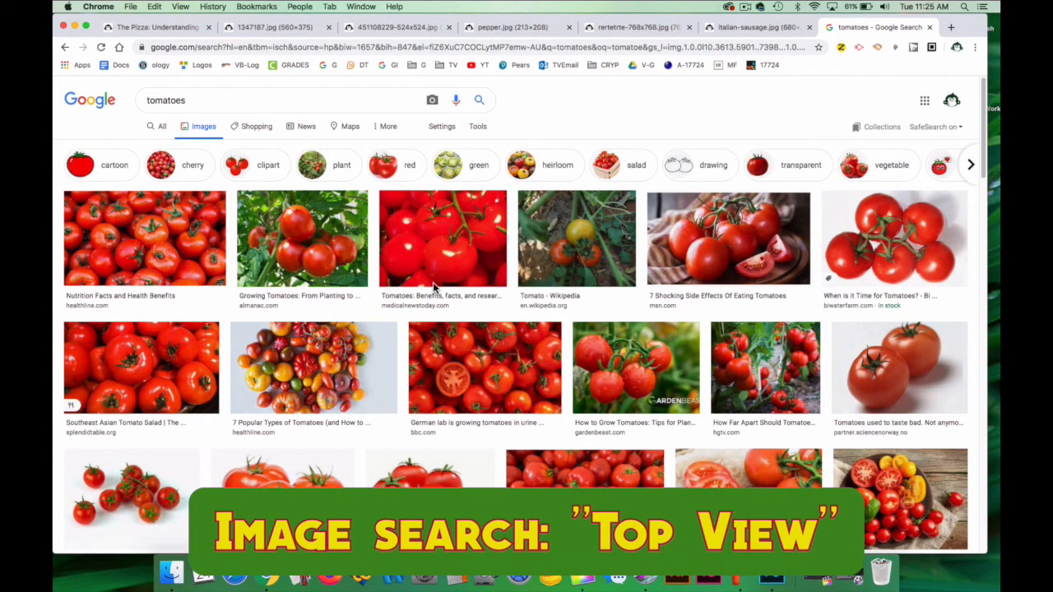
Change the image search to tomatoe slice.
click(191, 101)
key(BackSpace)
text(slice)
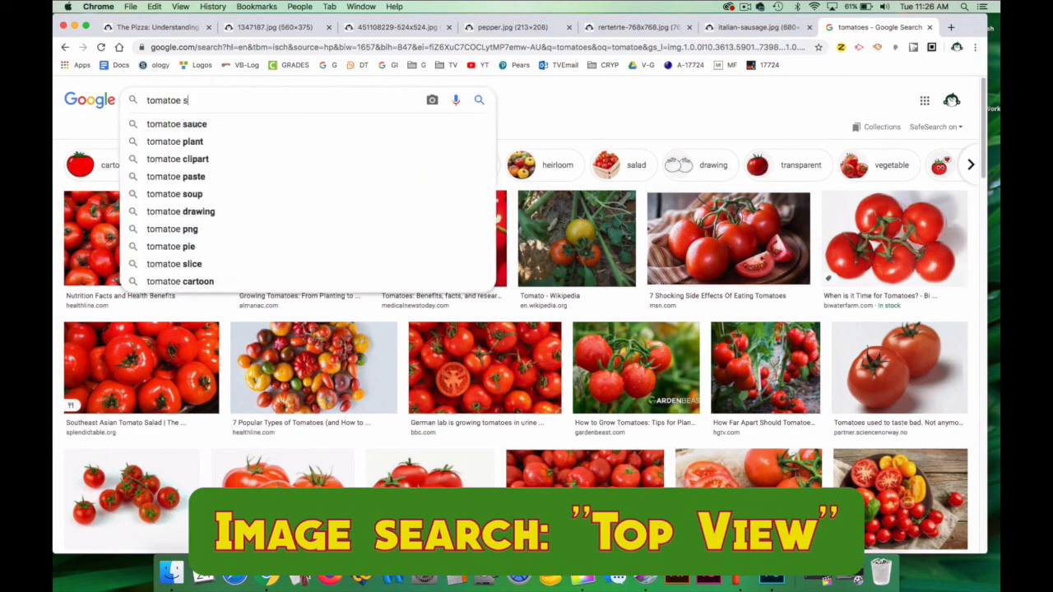
key(Return)
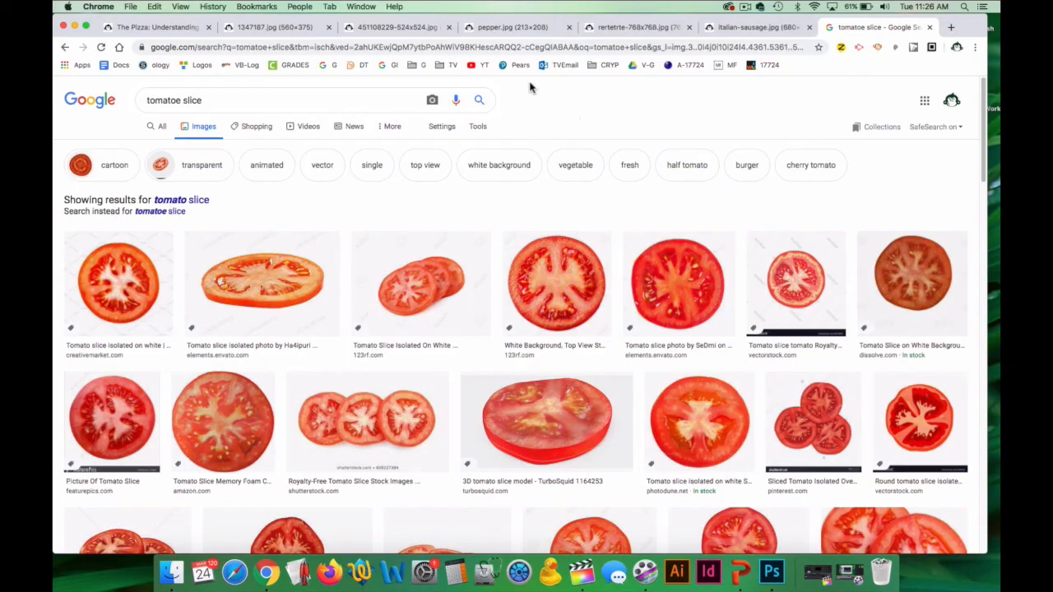
Return to the assignment page and open the spinach leaf image by itself in a new browser tab.
click(187, 32)
scroll(418, 214, down, 5)
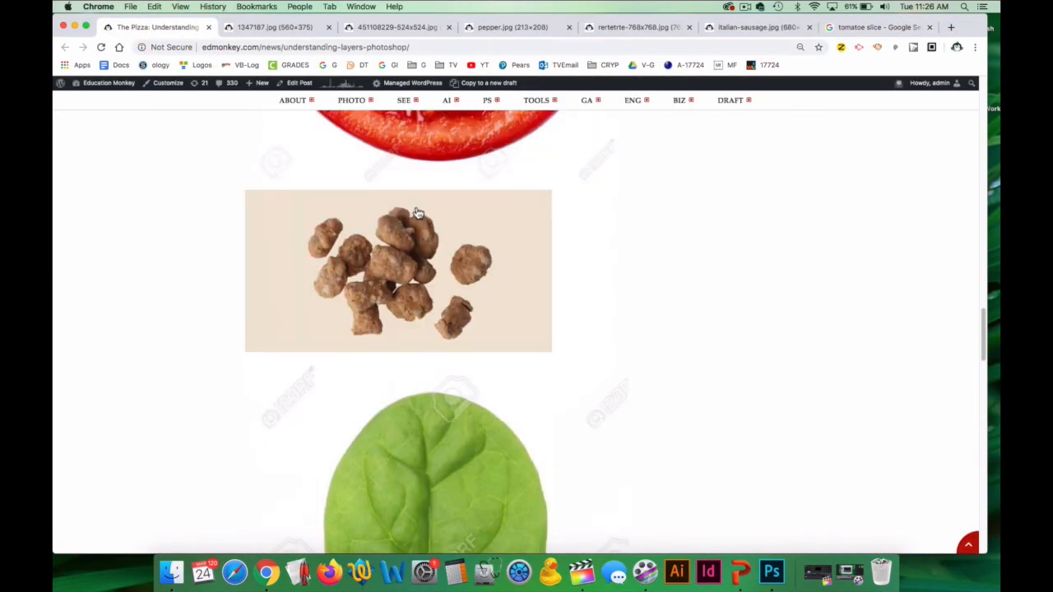
scroll(428, 231, down, 5)
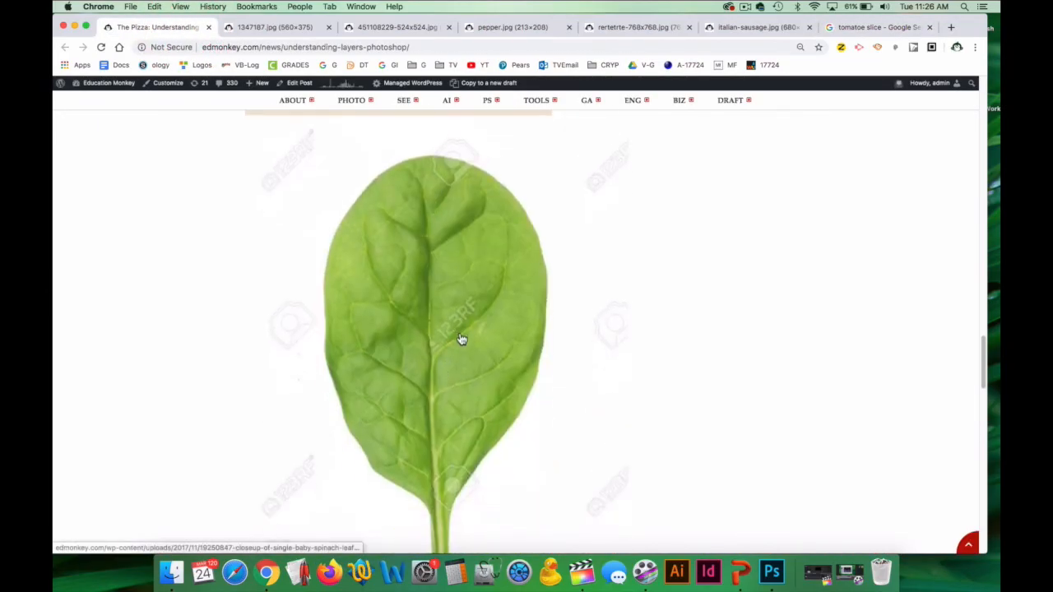
scroll(461, 339, down, 2)
scroll(452, 313, down, 1)
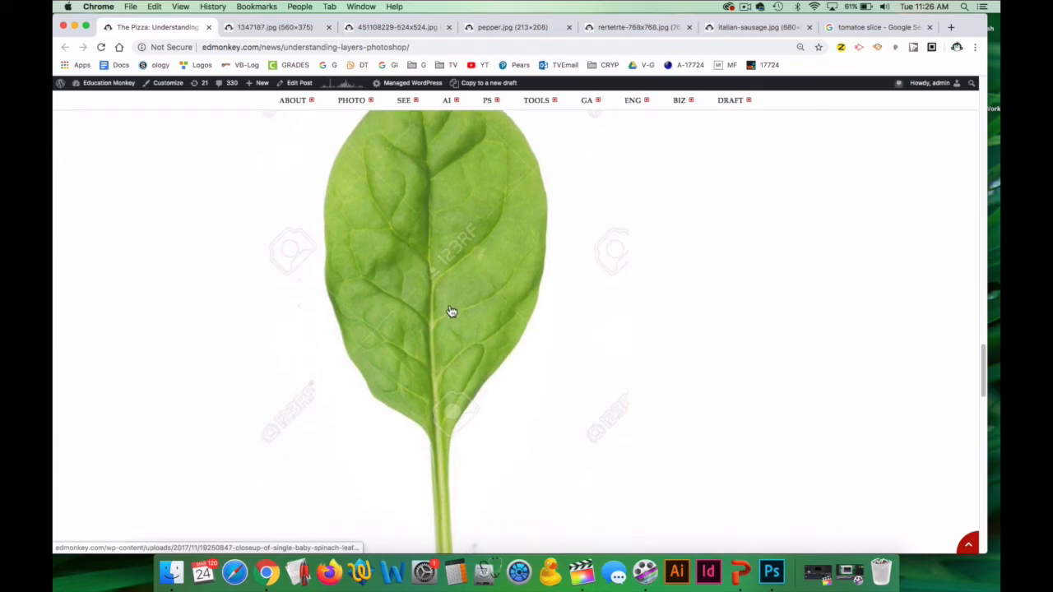
right_click(459, 294)
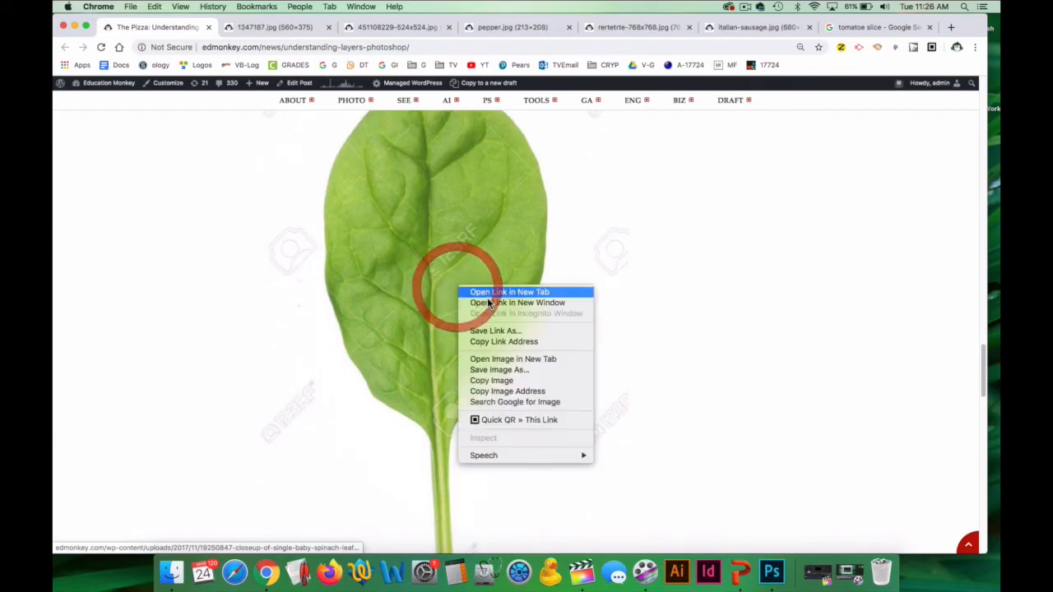
click(518, 360)
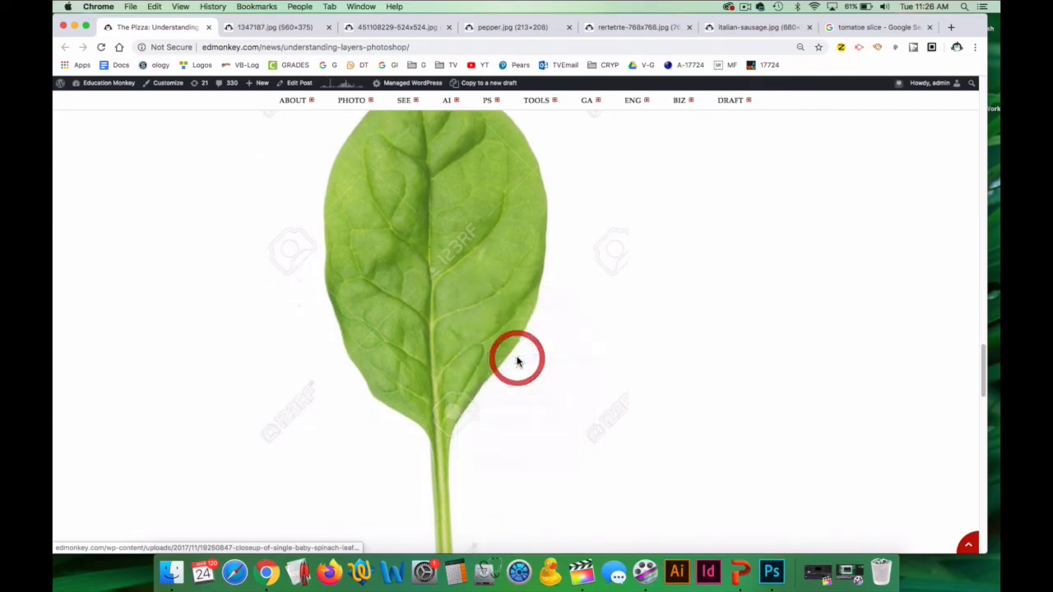
click(265, 33)
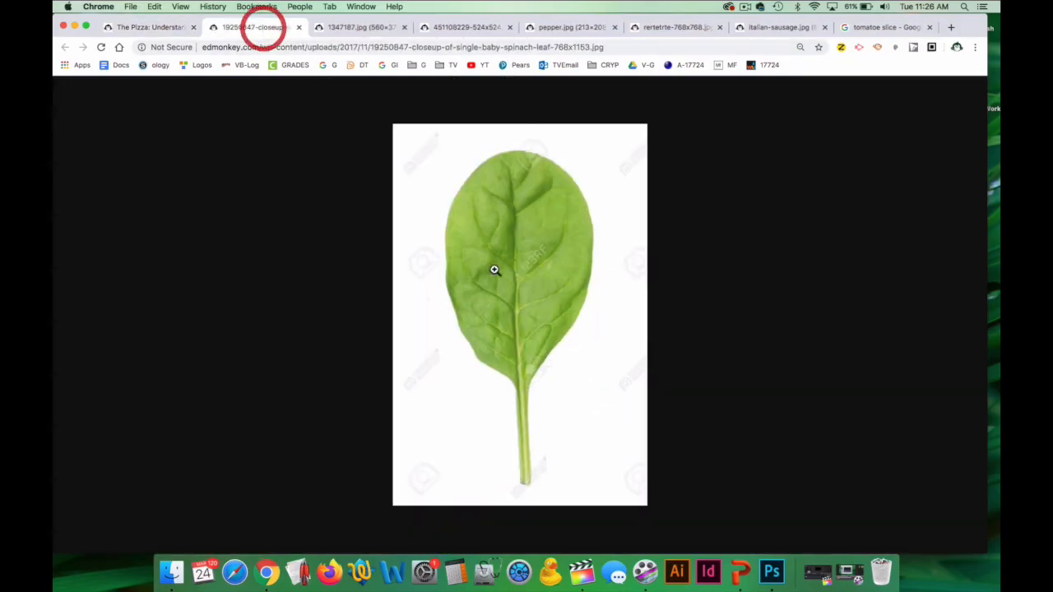
Enlarge the spinach leaf image, copy it, and switch to Photoshop.
click(510, 291)
right_click(510, 255)
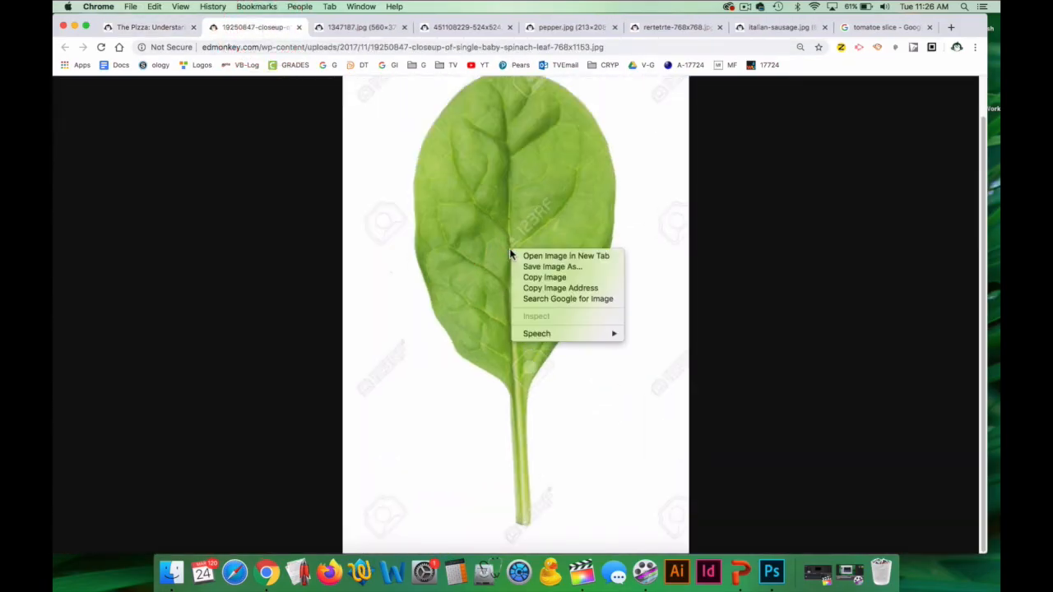
click(545, 276)
click(772, 572)
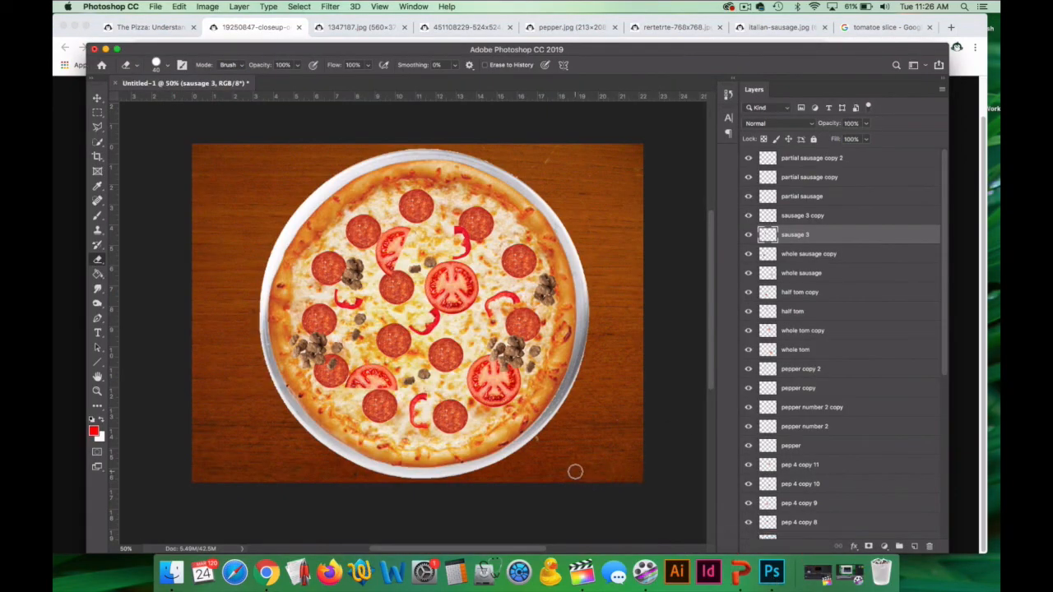
key(super+v)
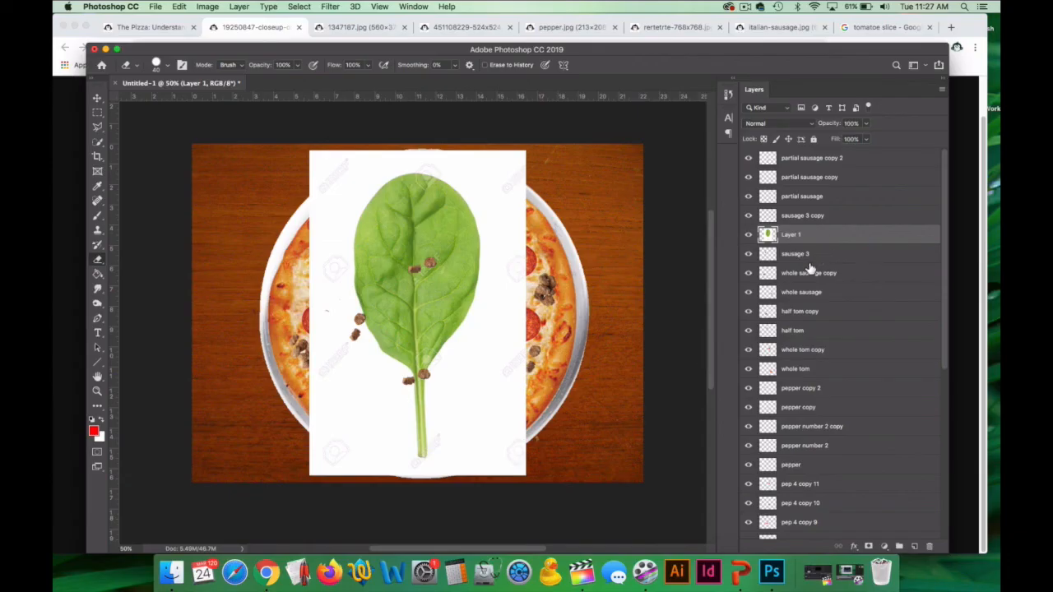
click(806, 236)
mouse_move(658, 348)
mouse_down()
mouse_move(651, 343)
mouse_move(663, 359)
mouse_move(658, 341)
mouse_move(682, 340)
mouse_move(657, 348)
mouse_up()
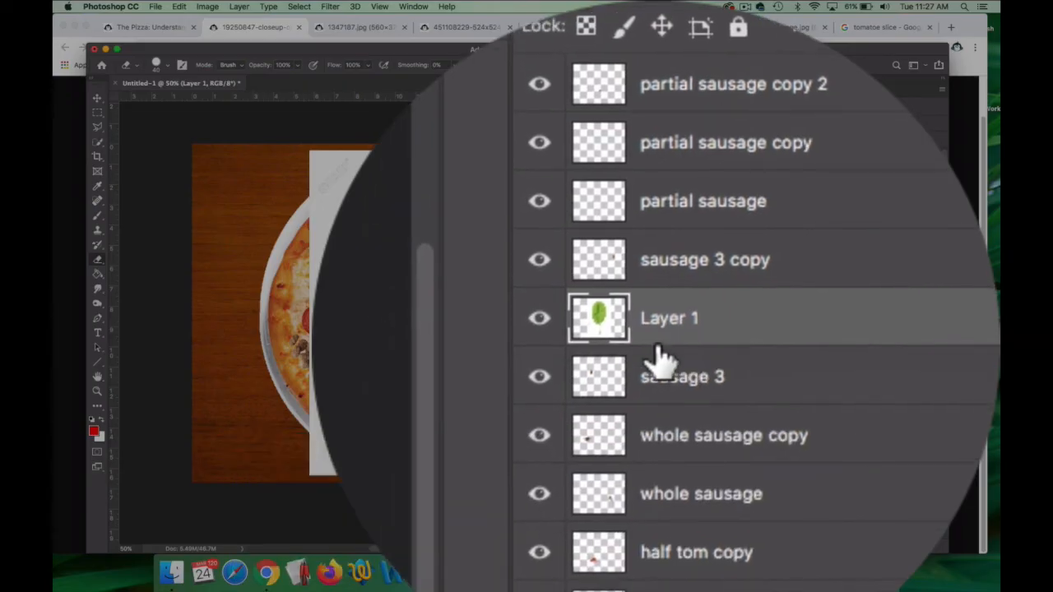
key(super+z)
key(super+z)
key(super+z)
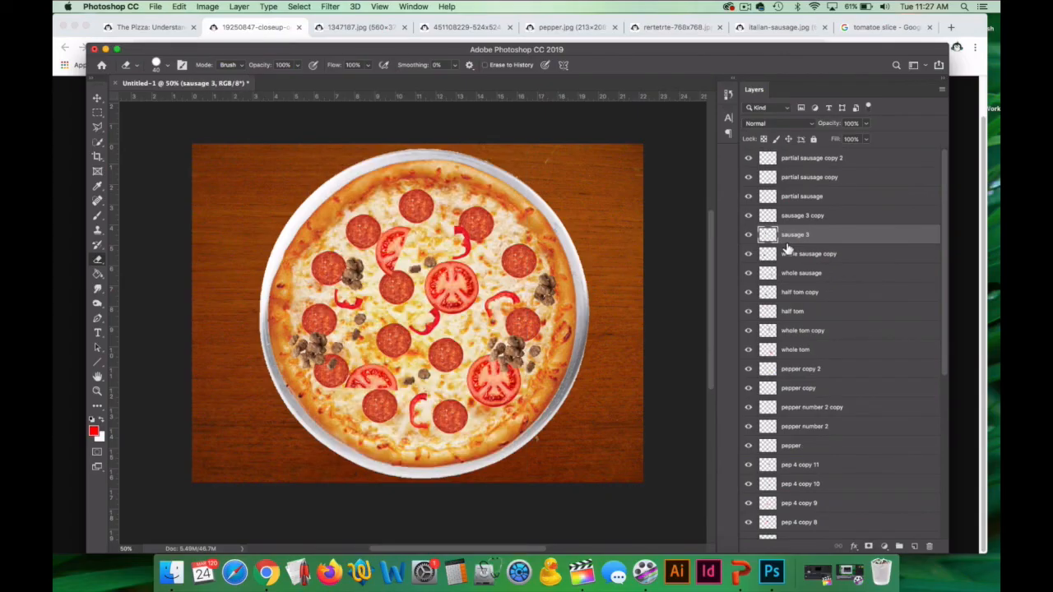
Paste the spinach image above the partial sausage copy 2 layer and remove its white background with the Magic Eraser.
click(823, 163)
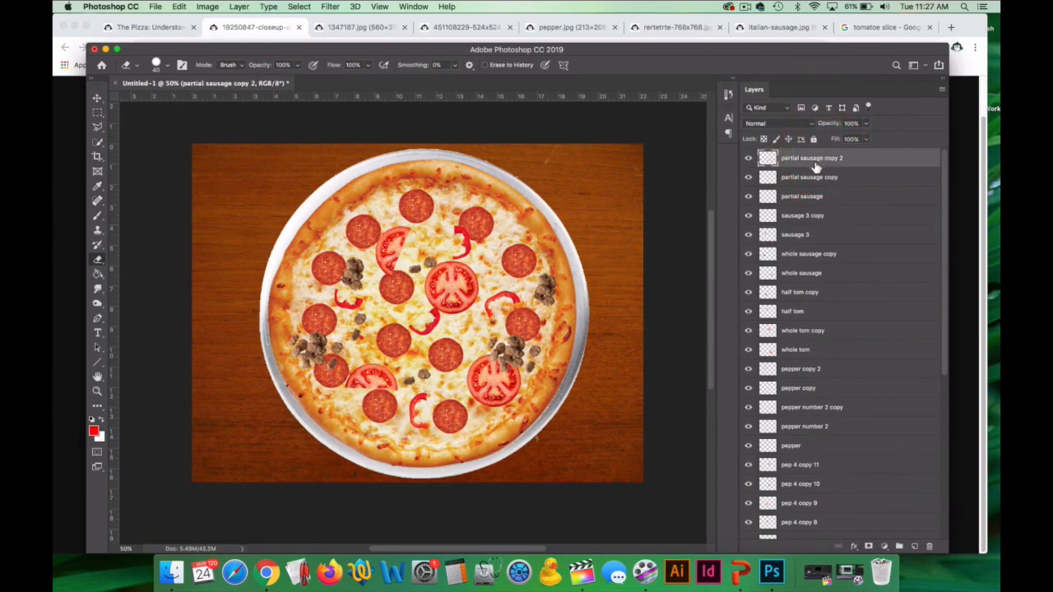
key(super+v)
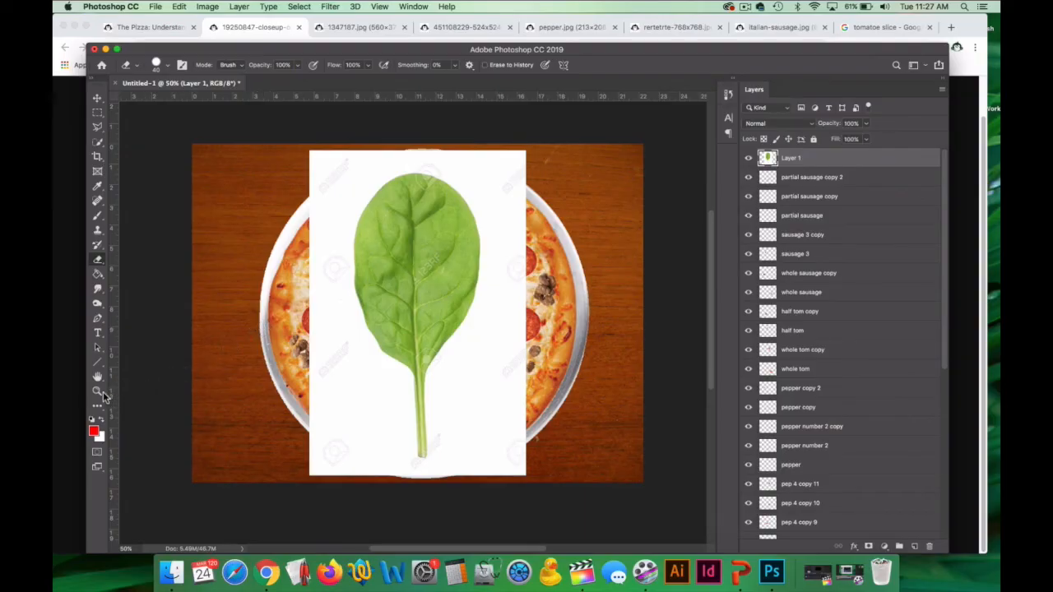
click(98, 393)
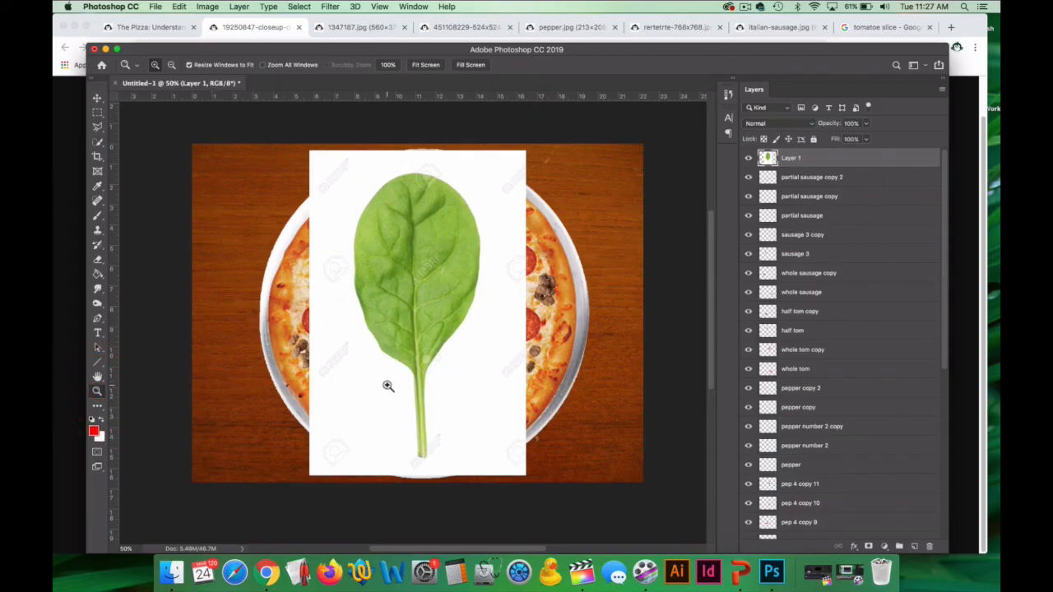
alt+click(413, 380)
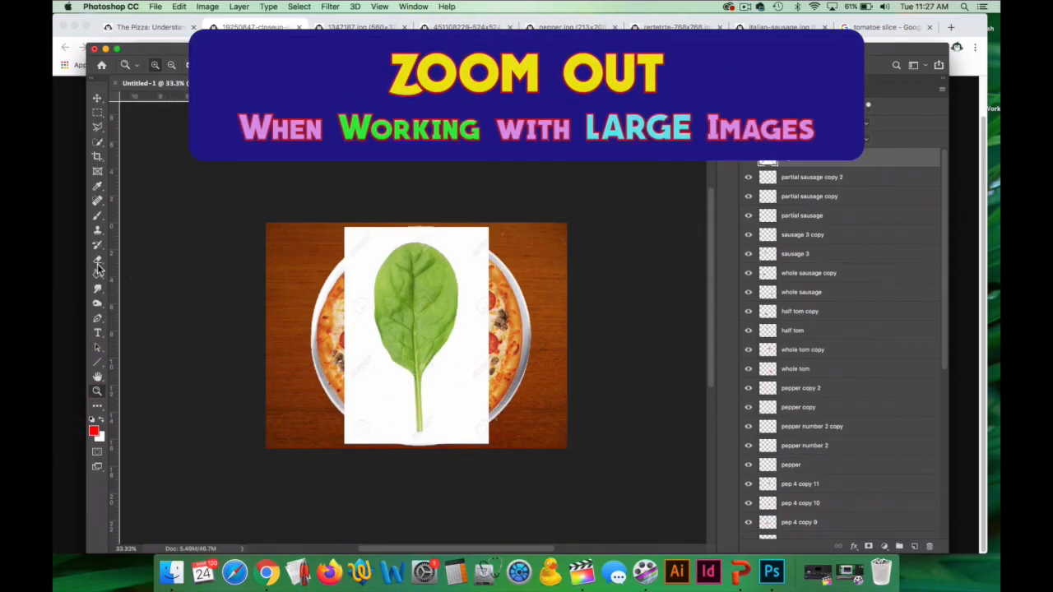
alt+click(380, 321)
drag(98, 260, 148, 282)
click(377, 265)
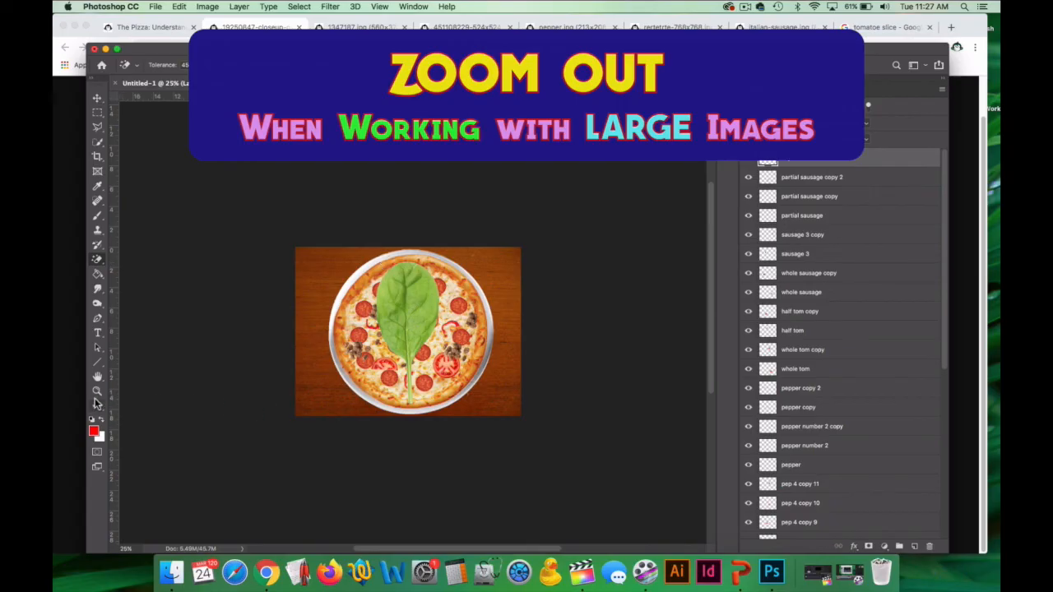
Scale the spinach leaf down onto the pepperoni near the pizza's lower crust and rename its layer as spin.
key(super+t)
drag(366, 261, 423, 359)
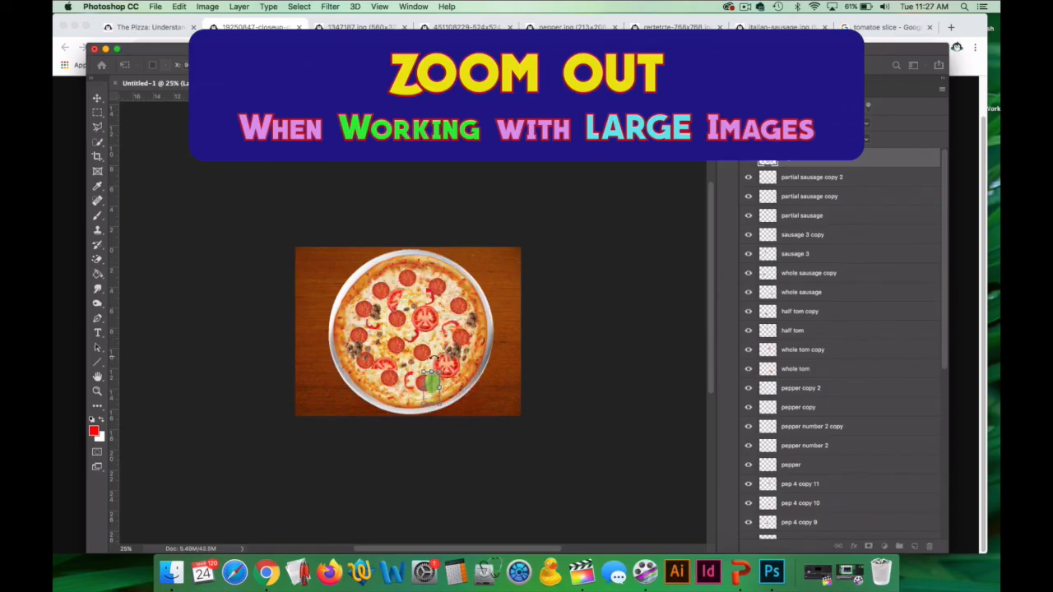
key(Return)
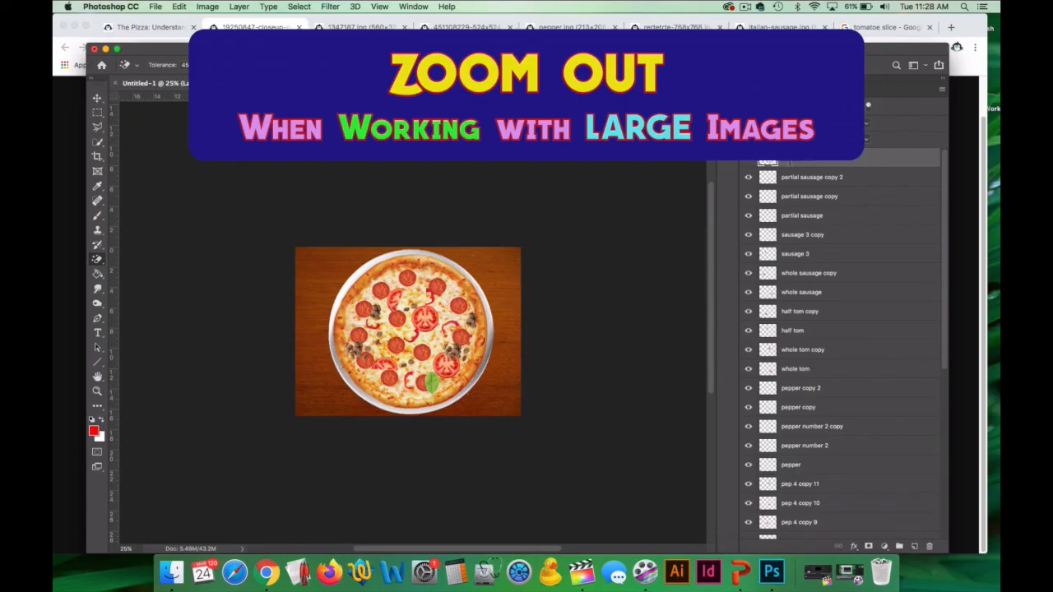
double_click(797, 161)
text(sp)
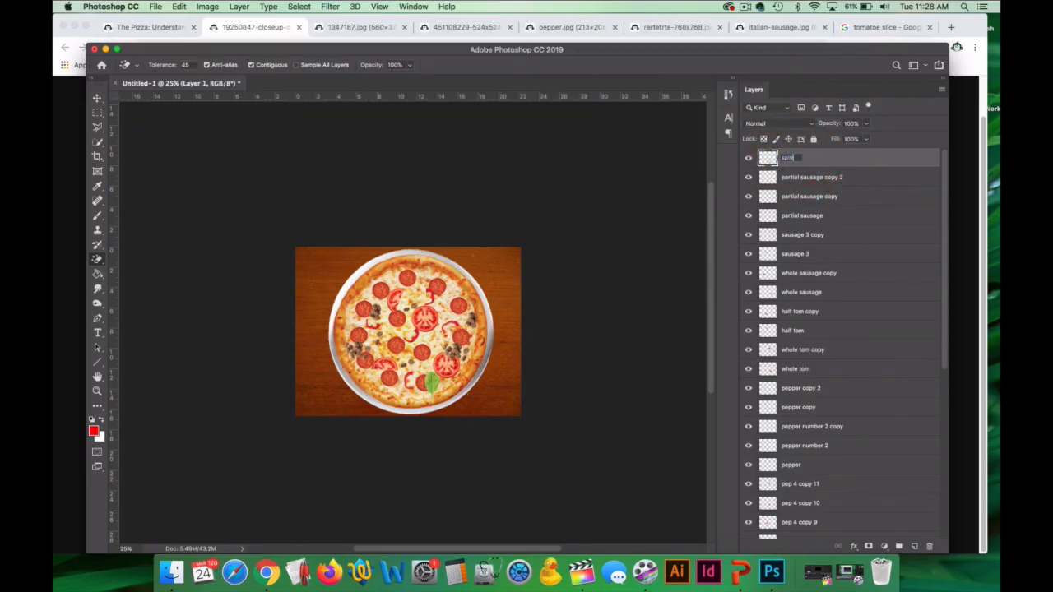
text(in)
key(Return)
Rotate the spinach leaf so it lies nearly horizontal, pointing from the lowest pepperoni slice toward the lower-right crust.
click(97, 393)
click(440, 386)
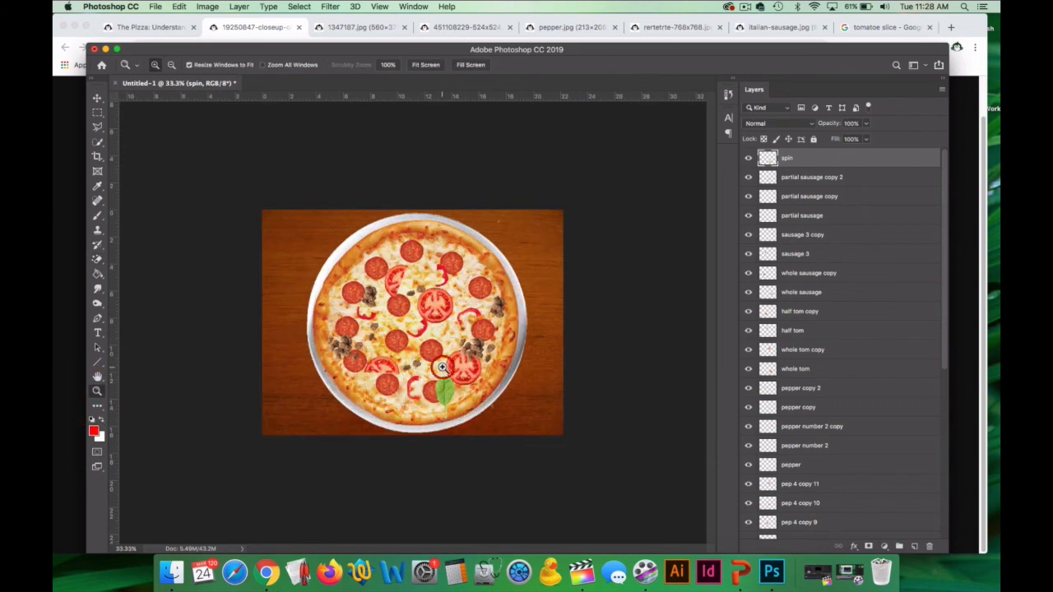
click(449, 374)
key(ctrl+t)
drag(464, 409, 506, 444)
Duplicate the spin layer twice, rotate and place the copies over the upper half tomato and beside the left-center pepperoni, and select the Eraser.
click(97, 102)
key(ctrl+j)
drag(451, 451, 427, 296)
key(ctrl+t)
drag(425, 245, 406, 338)
drag(418, 281, 437, 231)
key(Return)
key(super+j)
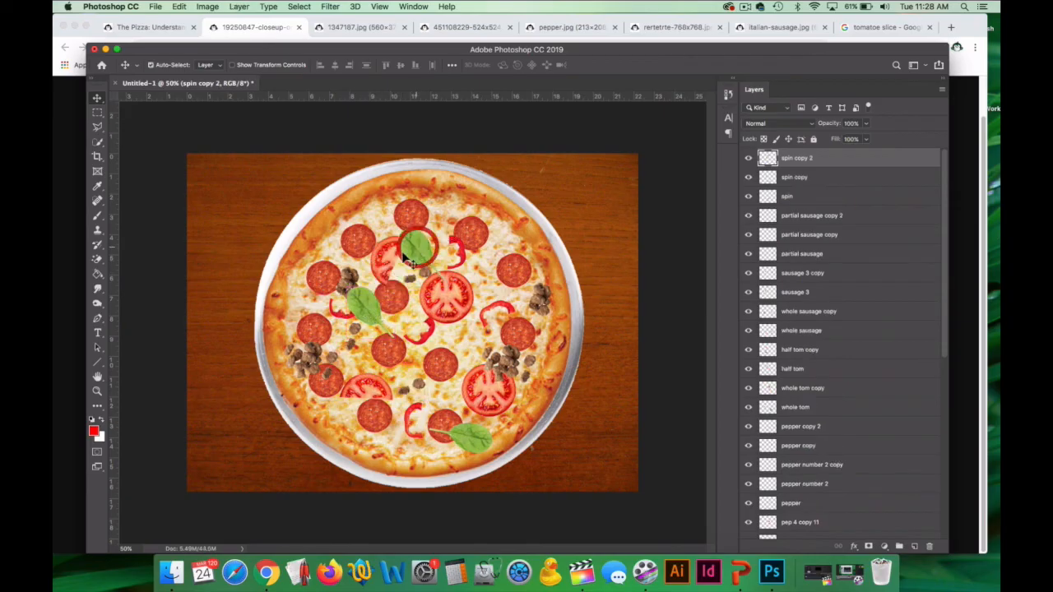
click(97, 258)
click(160, 259)
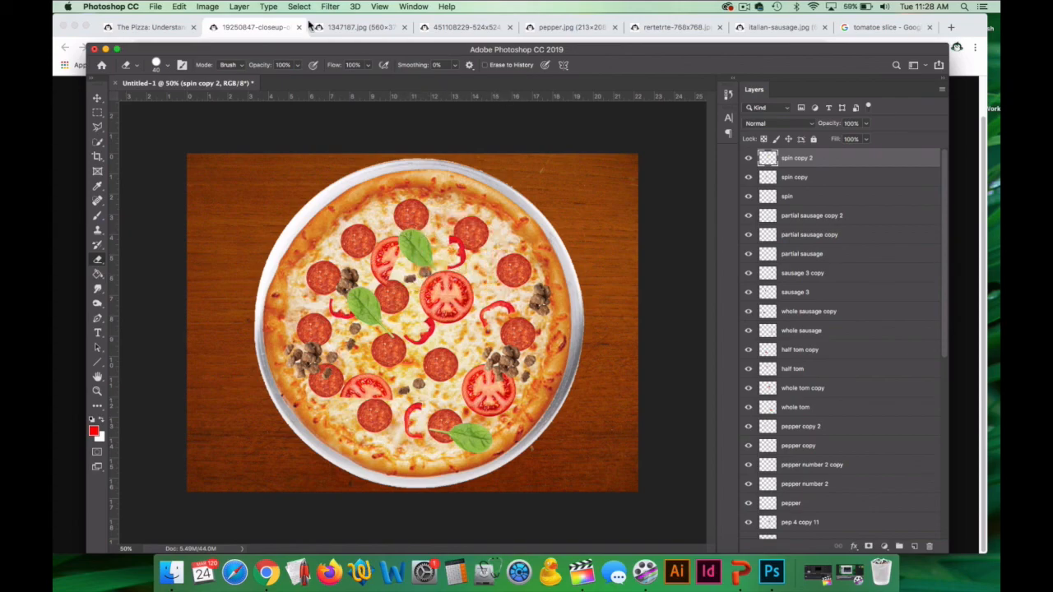
Switch to the assignment page in Chrome and open the basil leaves image below the ham slice in a new tab.
click(140, 29)
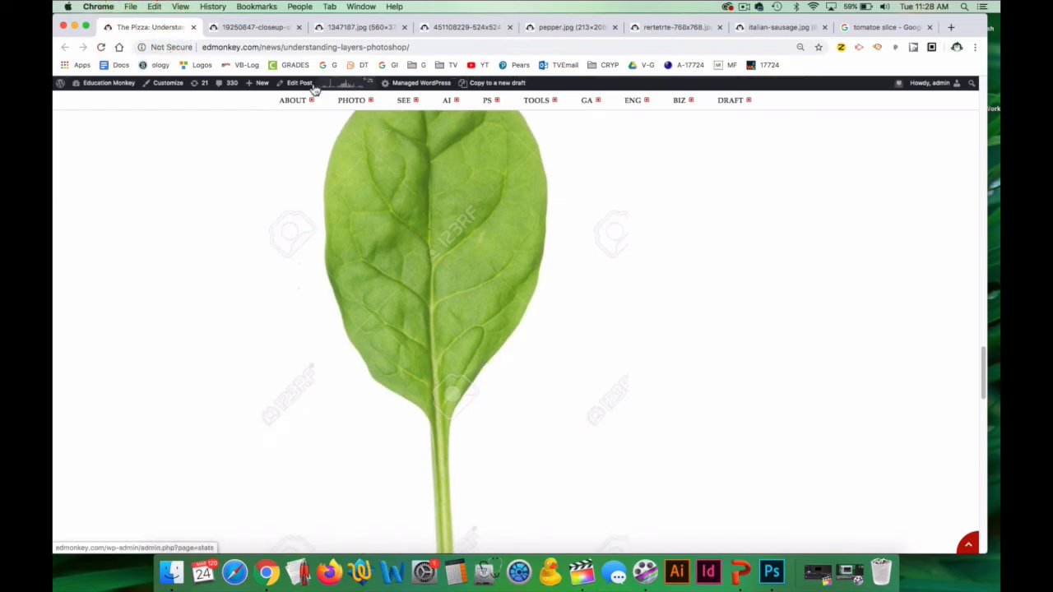
scroll(383, 280, down, 5)
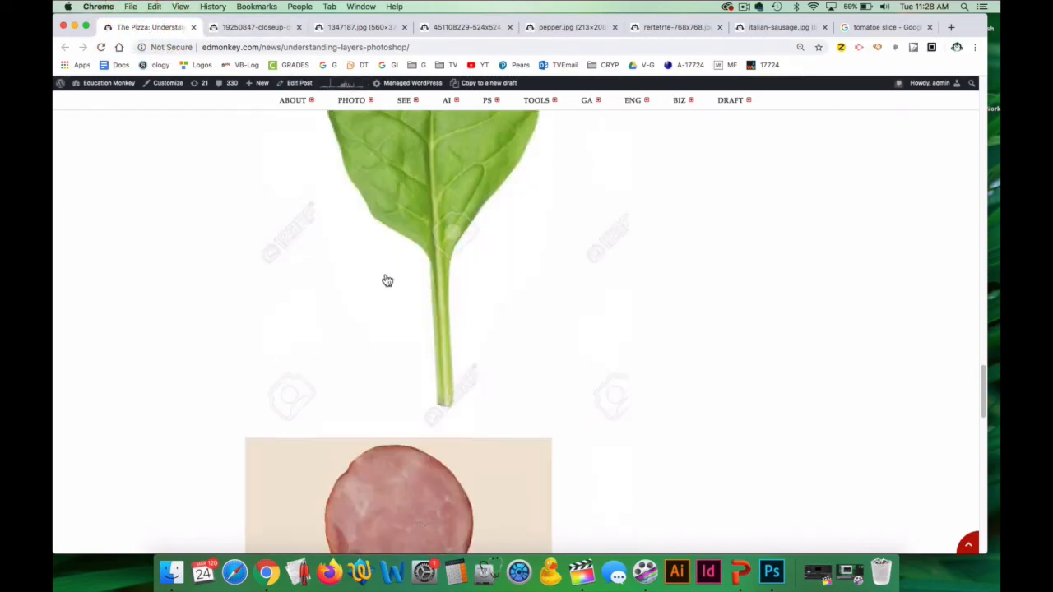
right_click(312, 339)
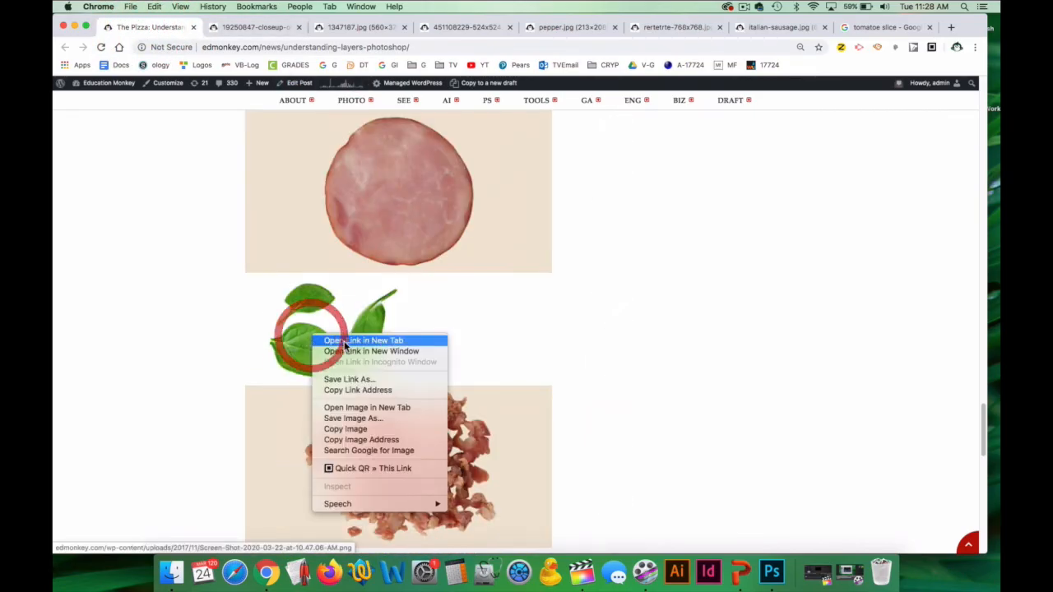
click(362, 406)
Close the browser tabs of the already used cheese pizza, 451108229, pepper and rertetrte images.
click(446, 28)
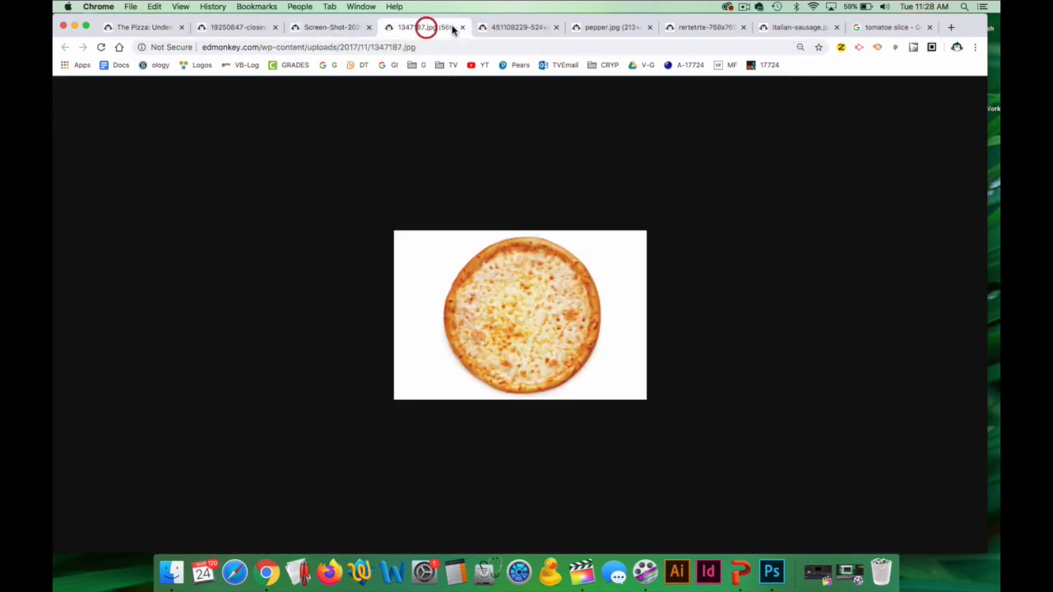
click(461, 29)
click(461, 29)
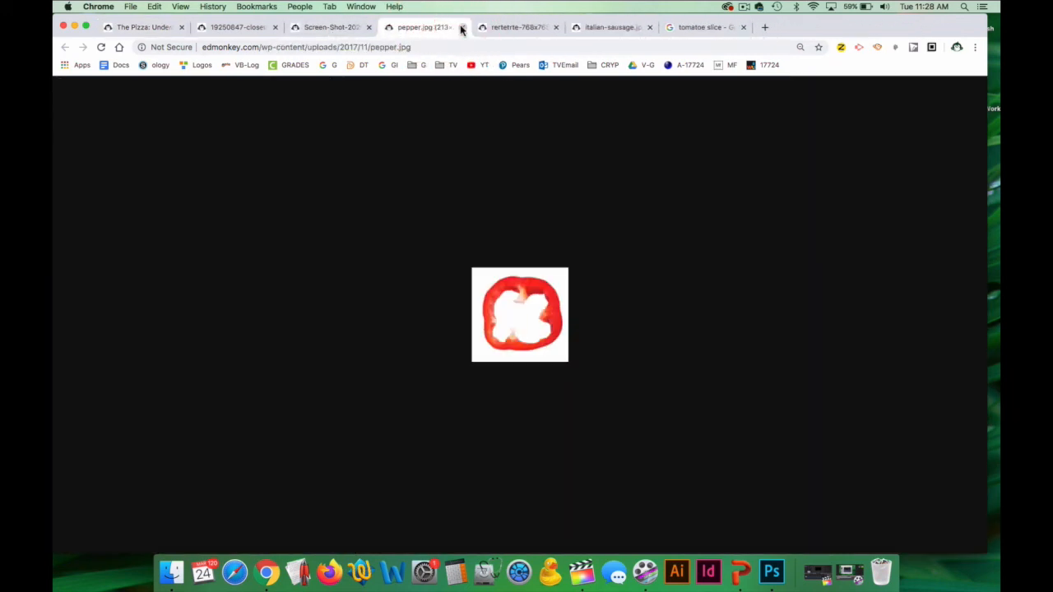
click(462, 29)
click(461, 28)
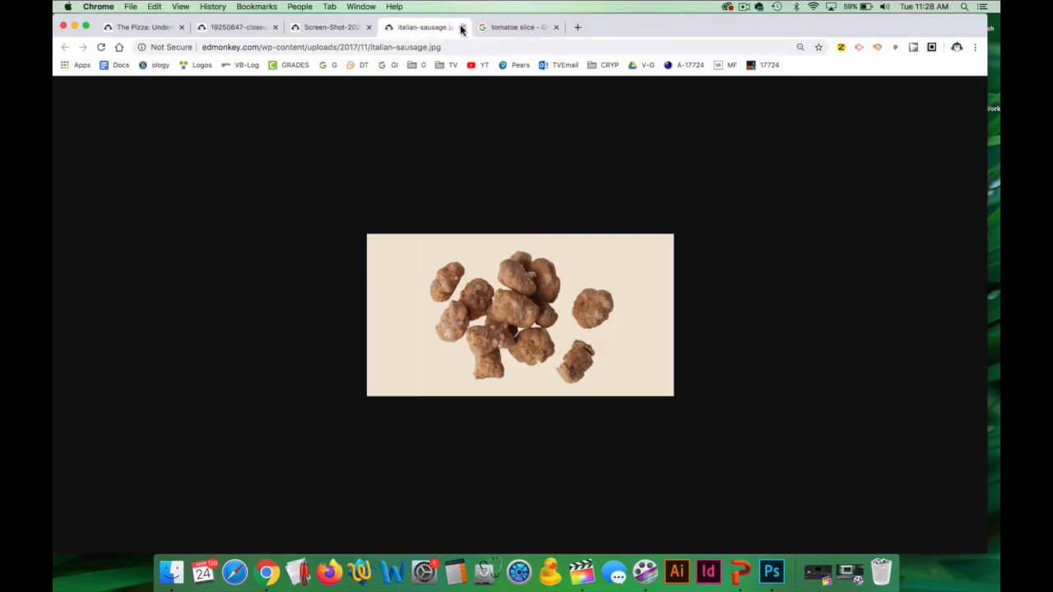
Close the italian-sausage image tab and copy the three-leaf basil image from the Screen-Shot tab.
click(461, 28)
click(326, 30)
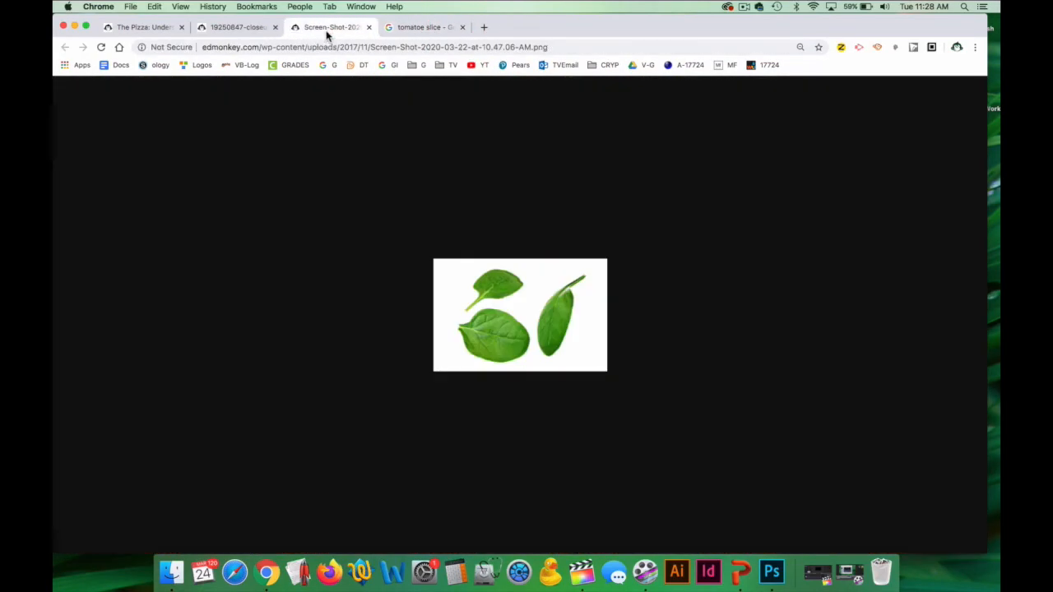
right_click(515, 303)
click(557, 331)
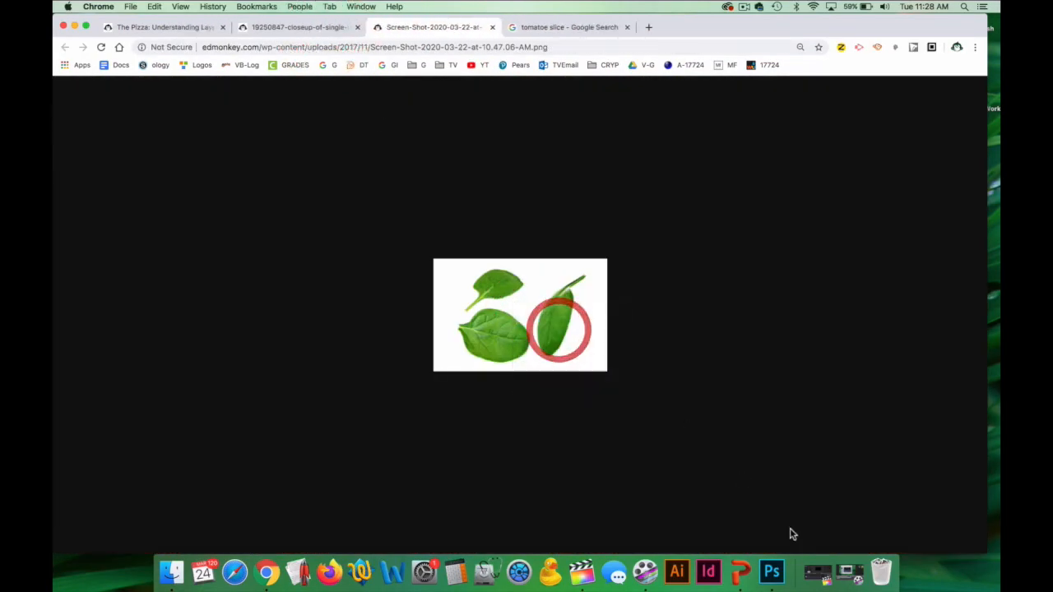
Switch to Photoshop, paste the basil leaves image into the pizza document and name its layer "spin version 2".
click(773, 573)
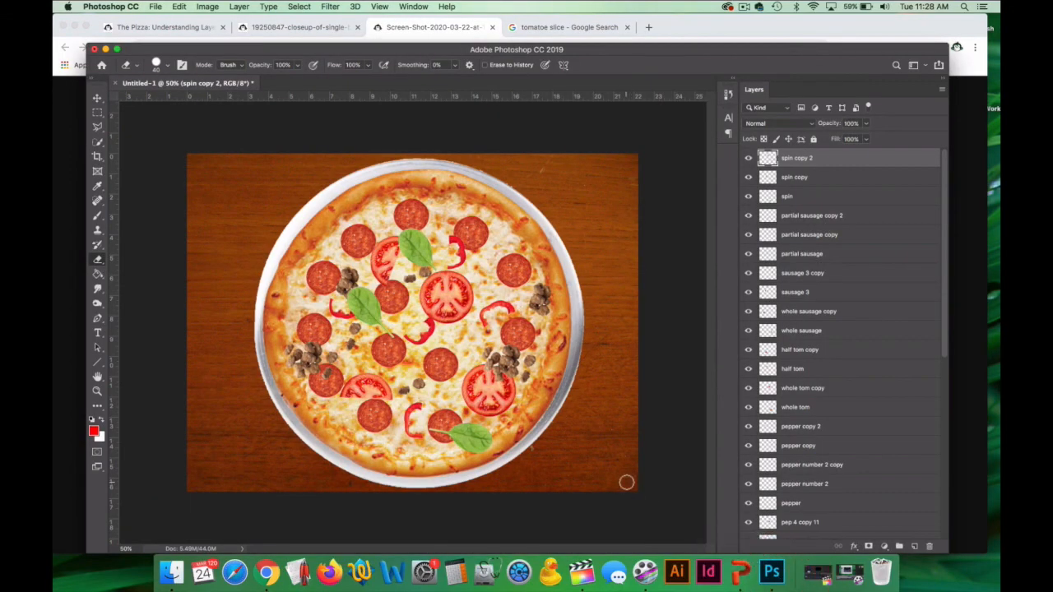
key(super+v)
double_click(792, 158)
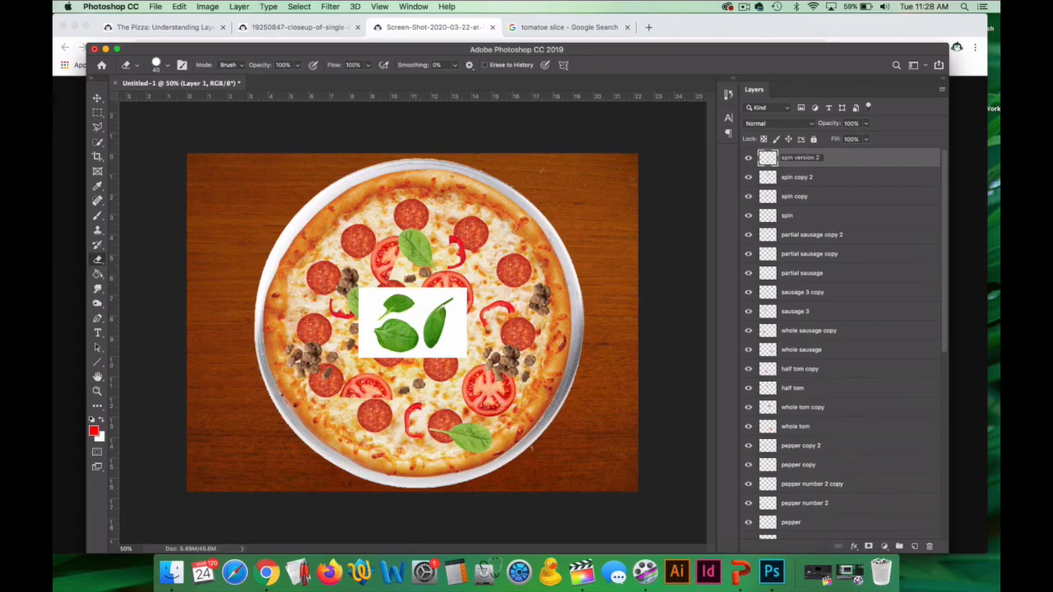
key(Return)
Remove the leaves' white background with the Magic Eraser and erase the narrow upright leaf with the Eraser.
mouse_move(97, 260)
mouse_down()
mouse_move(147, 270)
mouse_move(151, 281)
mouse_up()
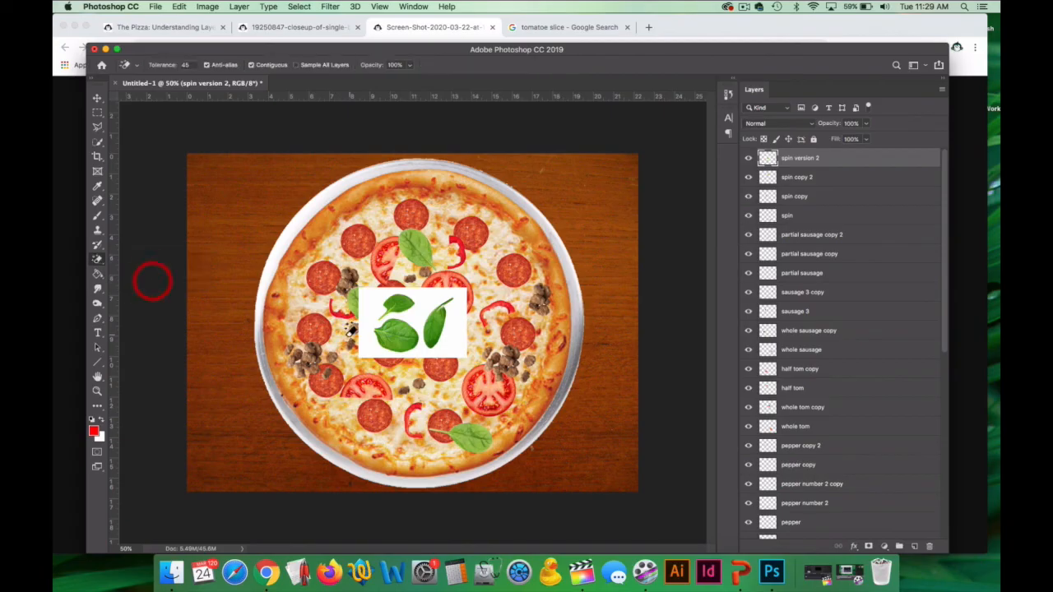
click(373, 312)
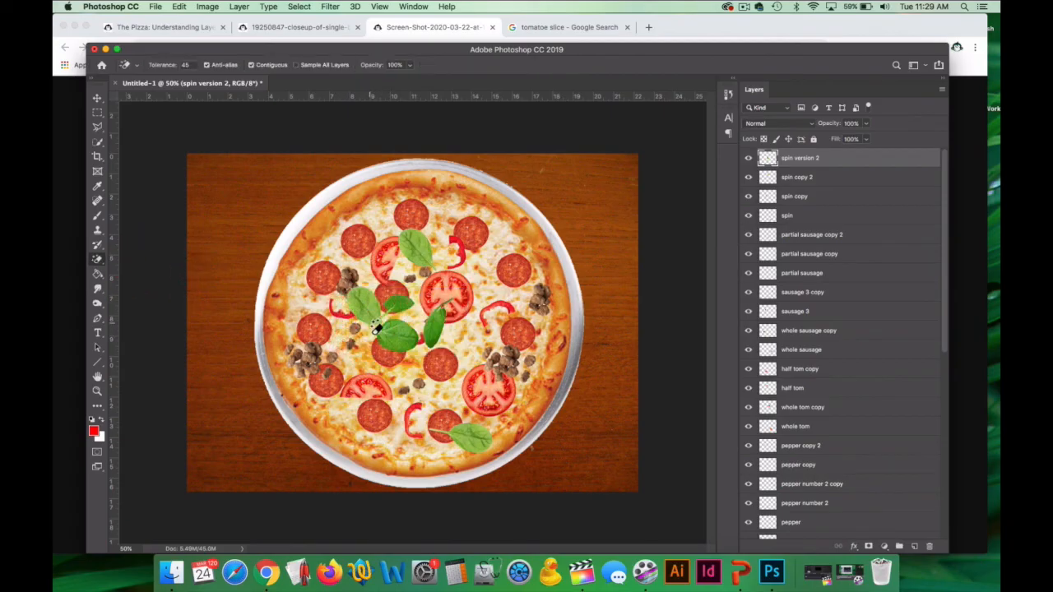
click(100, 262)
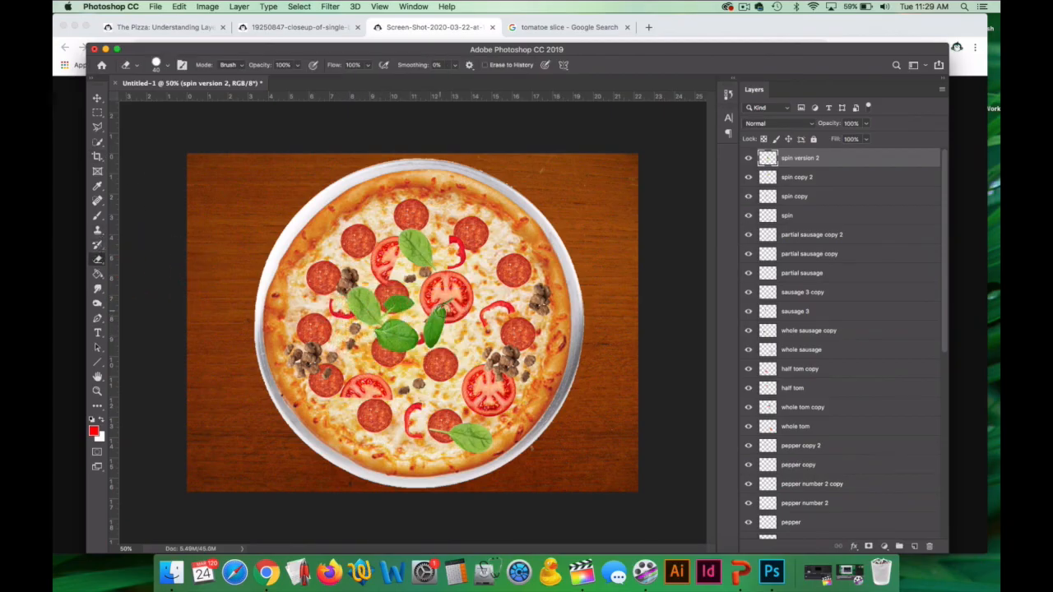
mouse_move(448, 302)
mouse_down()
mouse_move(432, 342)
mouse_move(441, 316)
mouse_move(420, 352)
mouse_up()
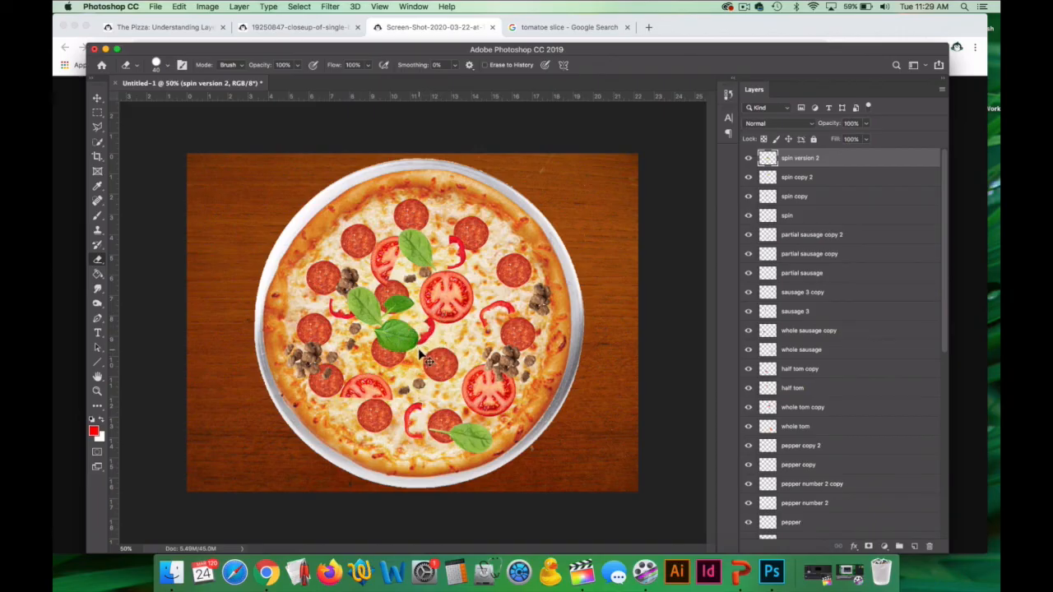
Scale down the two remaining leaves and move them beside the right-hand pepperoni and red pepper.
key(super+t)
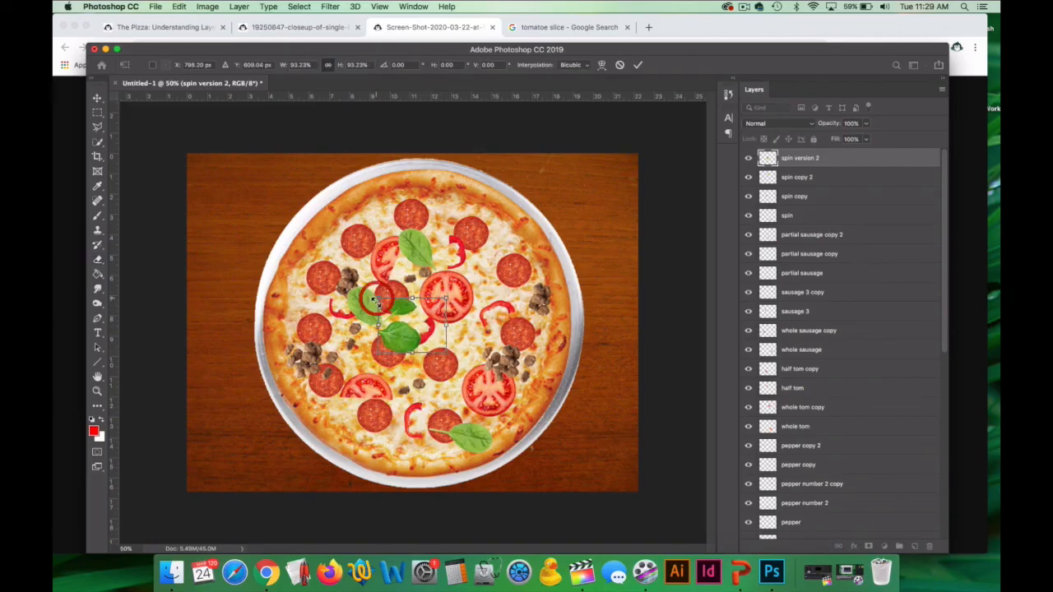
click(97, 98)
drag(396, 333, 493, 319)
Duplicate the spin version 2 layer, move the copy to the lower-left half tomato and rotate it about 101°.
key(super+j)
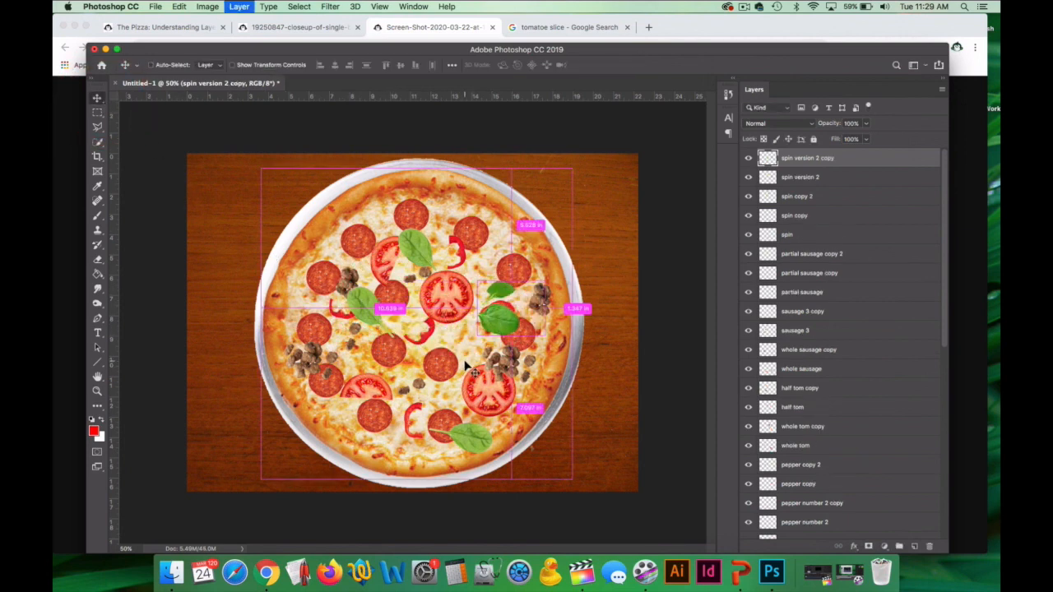
drag(507, 343, 359, 383)
key(super+t)
drag(339, 336, 428, 367)
drag(363, 375, 349, 391)
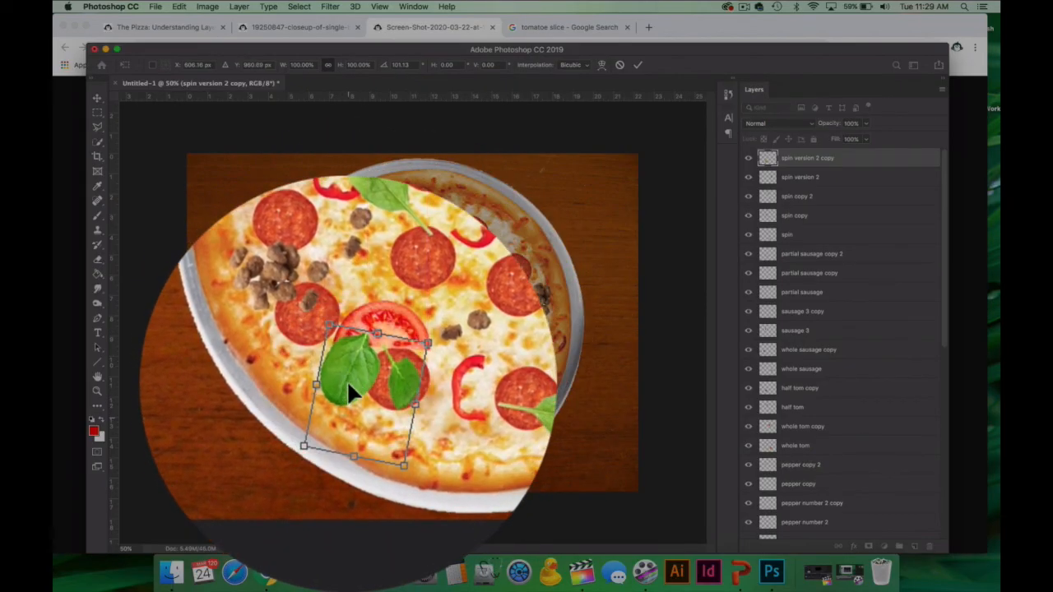
Apply the rotation and erase the large leaf from the spin version 2 copy, keeping the small leaf over the pepperoni.
click(97, 98)
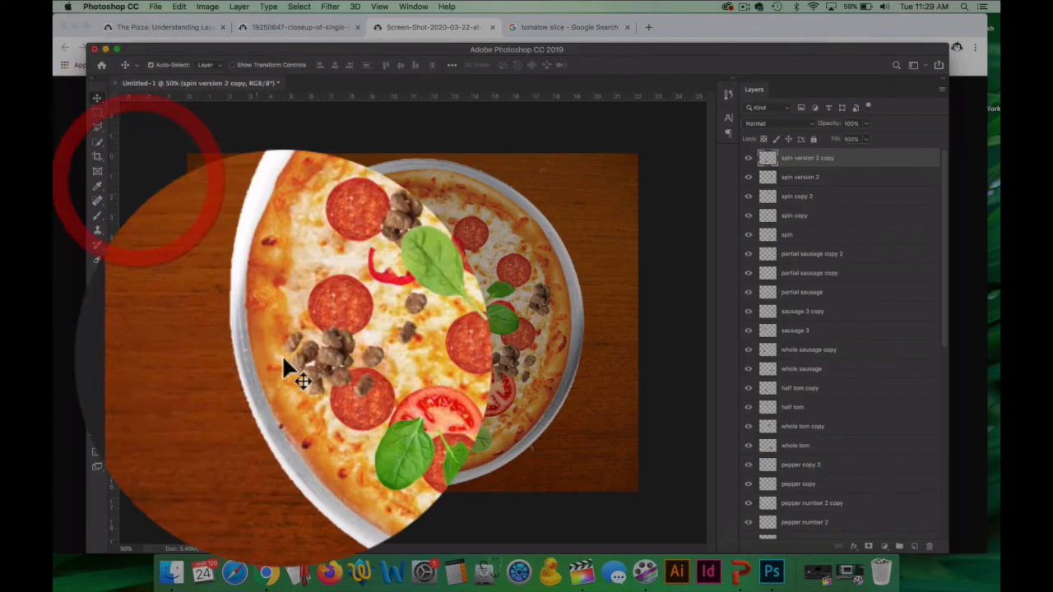
click(97, 259)
click(165, 259)
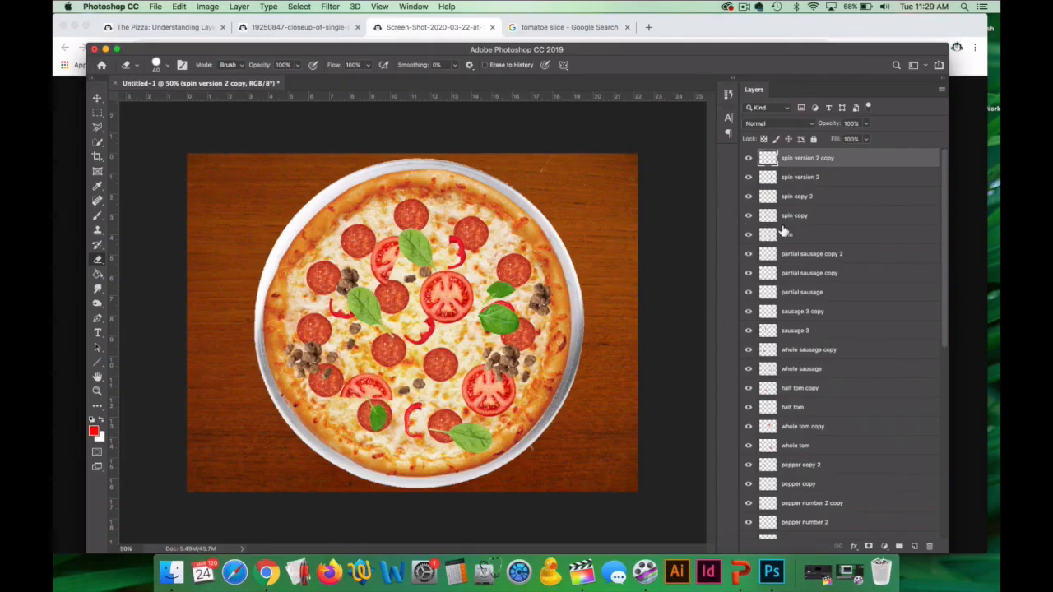
Identify spin version 2 by toggling its visibility, select it and move its leaves down-left, just below the central whole tomato.
click(750, 178)
click(749, 178)
click(750, 178)
click(749, 177)
click(749, 178)
click(749, 178)
click(783, 177)
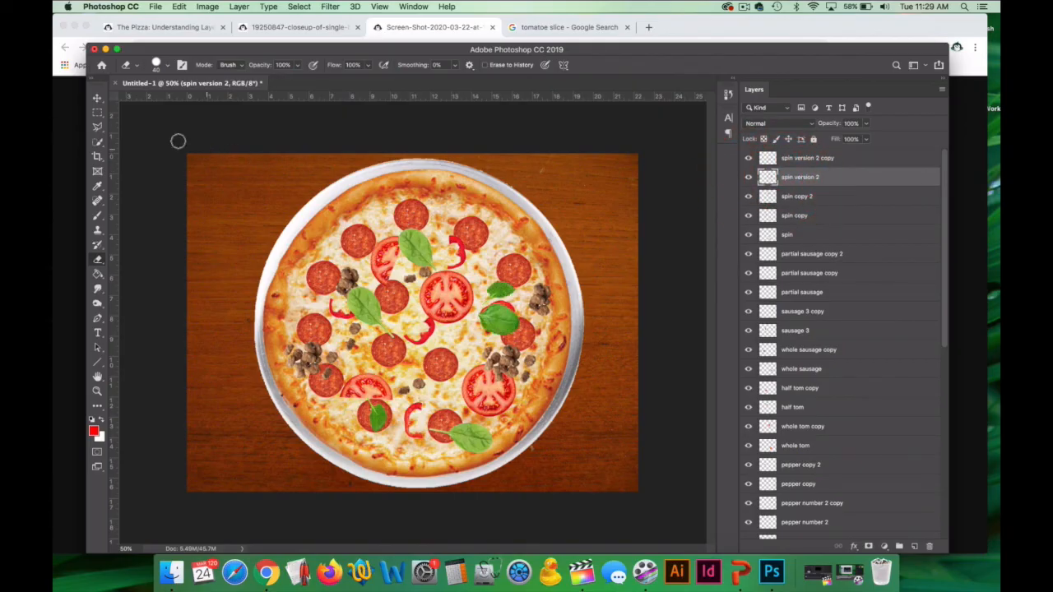
click(97, 98)
drag(502, 317, 481, 337)
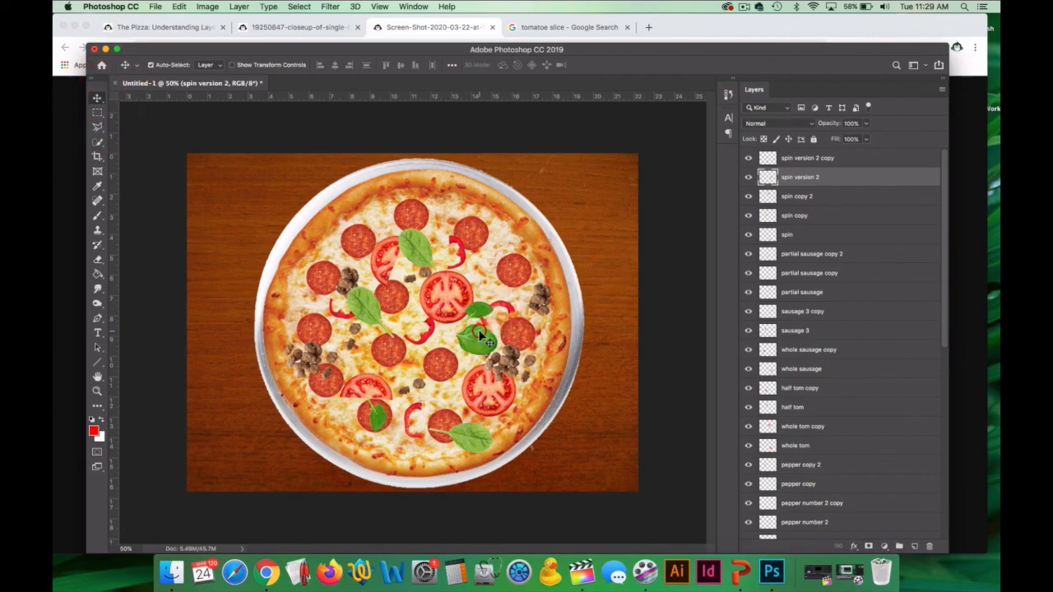
Switch to the assignment page in Chrome and open the round ham slice image in a new tab.
click(169, 27)
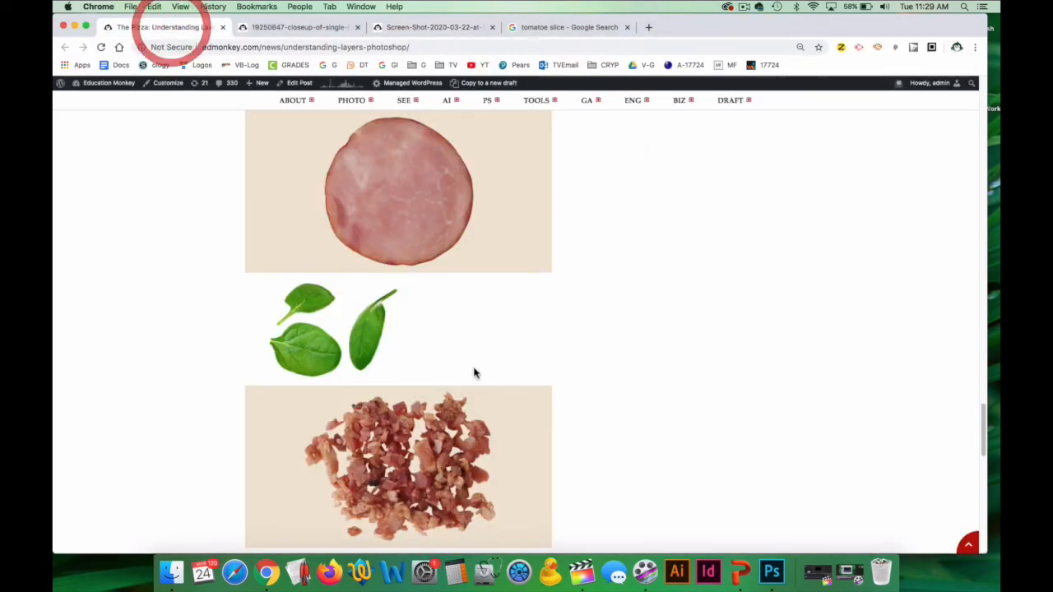
scroll(474, 372, down, 3)
scroll(437, 387, up, 6)
scroll(440, 386, up, 2)
scroll(538, 381, down, 6)
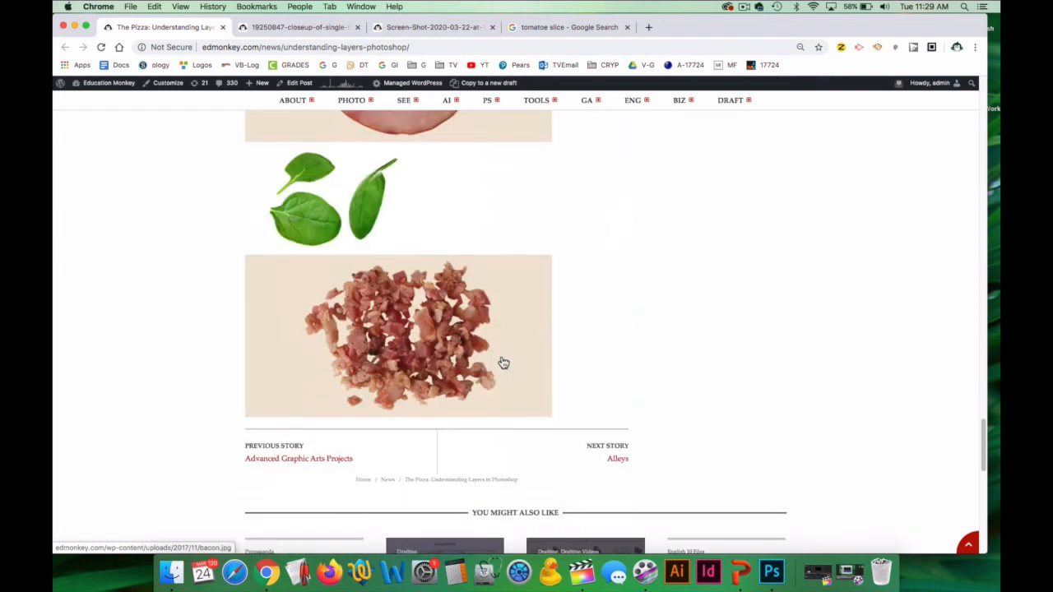
scroll(465, 313, up, 3)
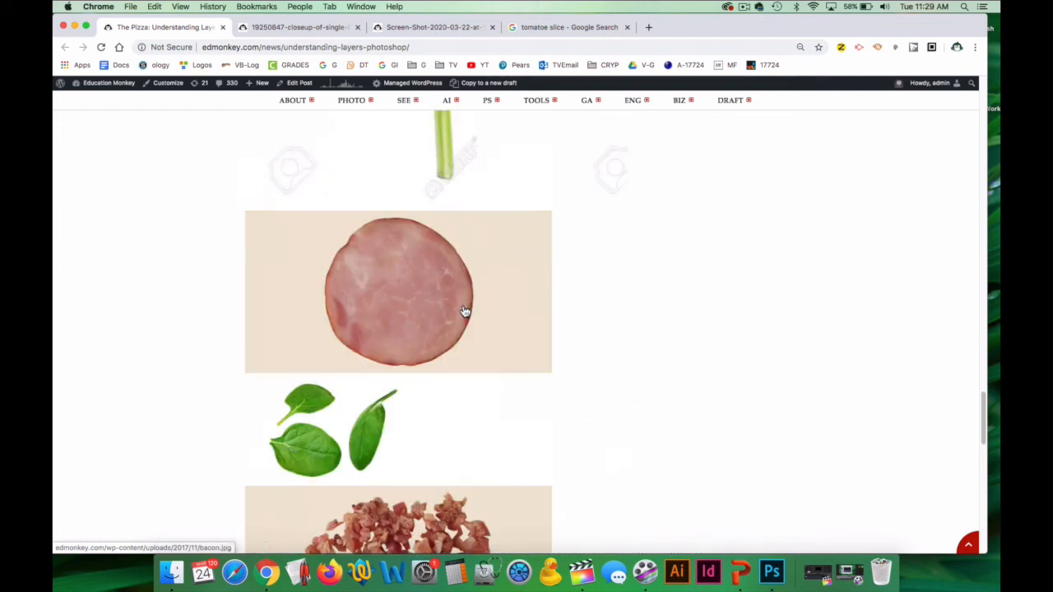
right_click(415, 307)
click(479, 365)
click(298, 27)
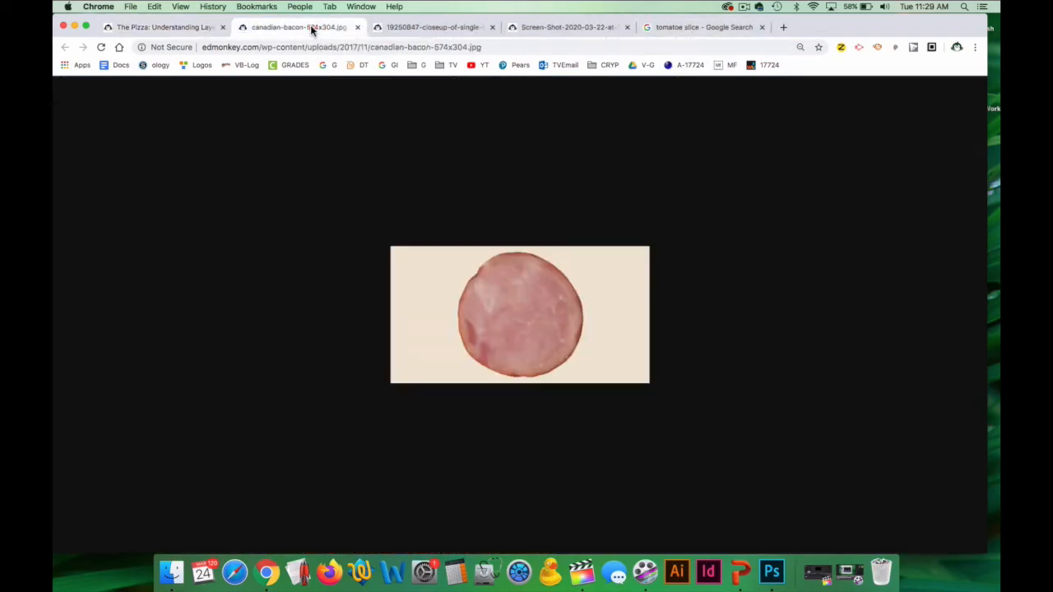
Copy the canadian-bacon image and paste it into the pizza document in Photoshop.
right_click(462, 286)
click(498, 313)
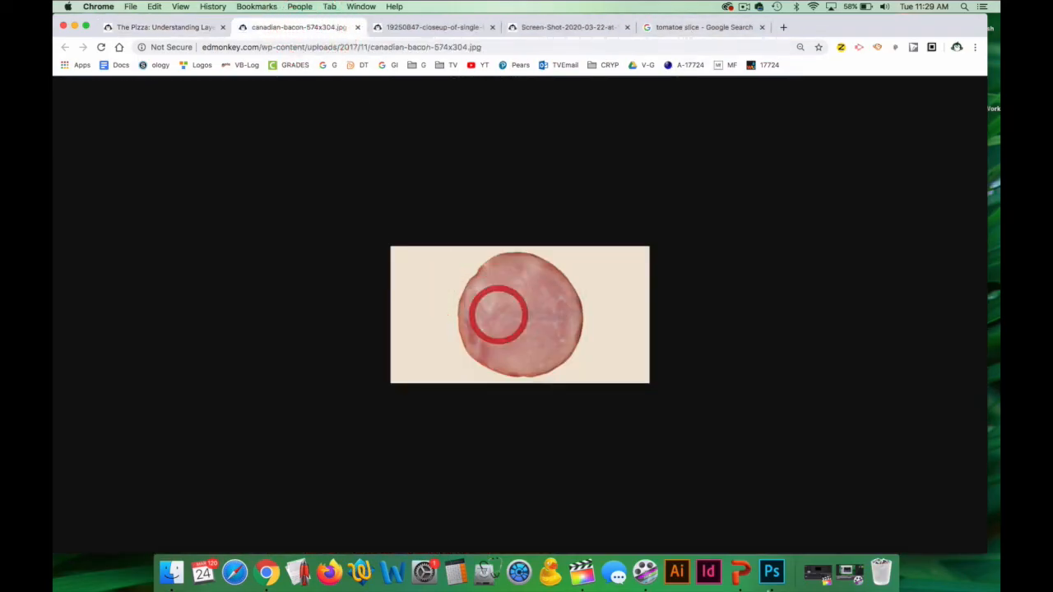
click(773, 575)
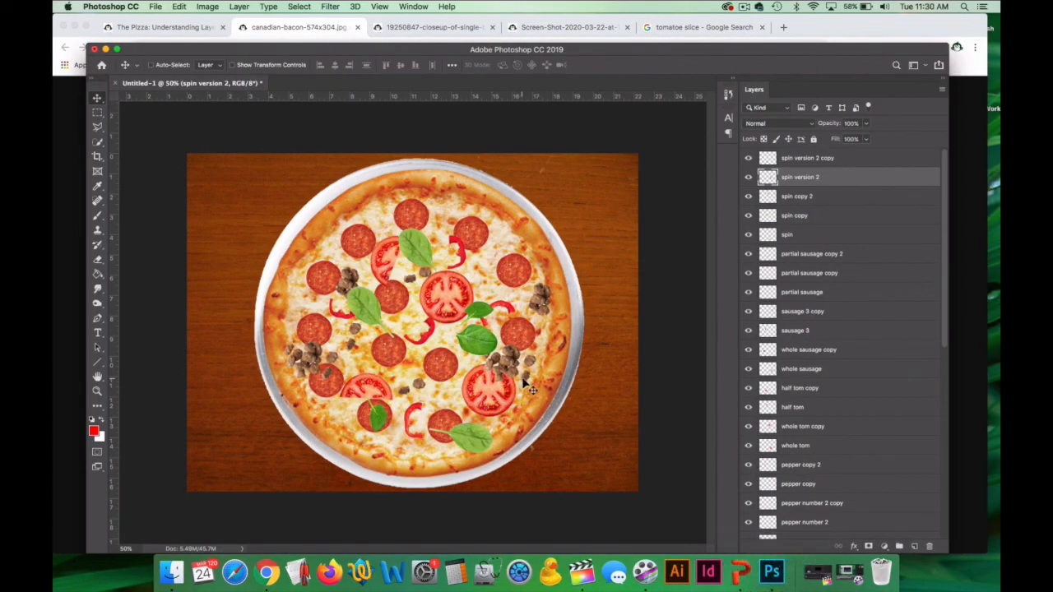
key(super+v)
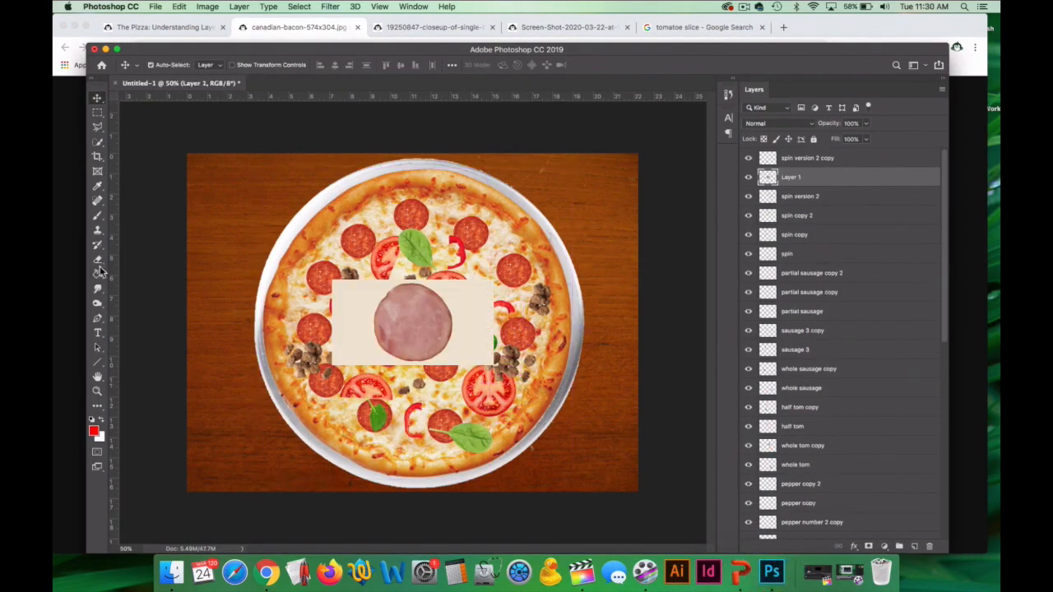
Remove the beige background around the ham slice with the Magic Eraser.
drag(97, 262, 153, 277)
click(153, 277)
click(348, 301)
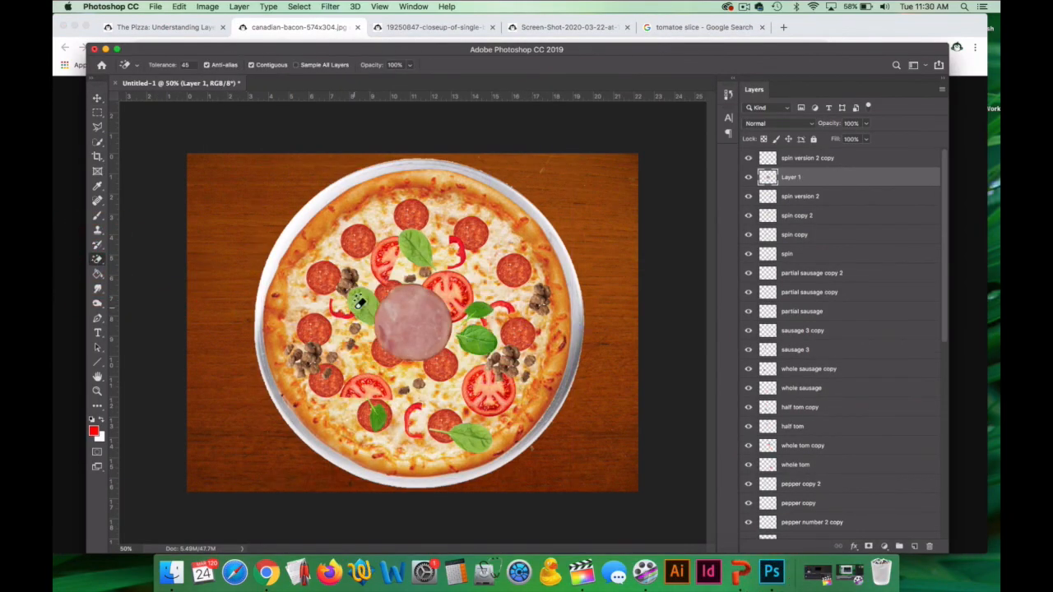
Move the ham slice's layer to the top of the layer stack and rename it "can BACON".
drag(792, 176, 789, 157)
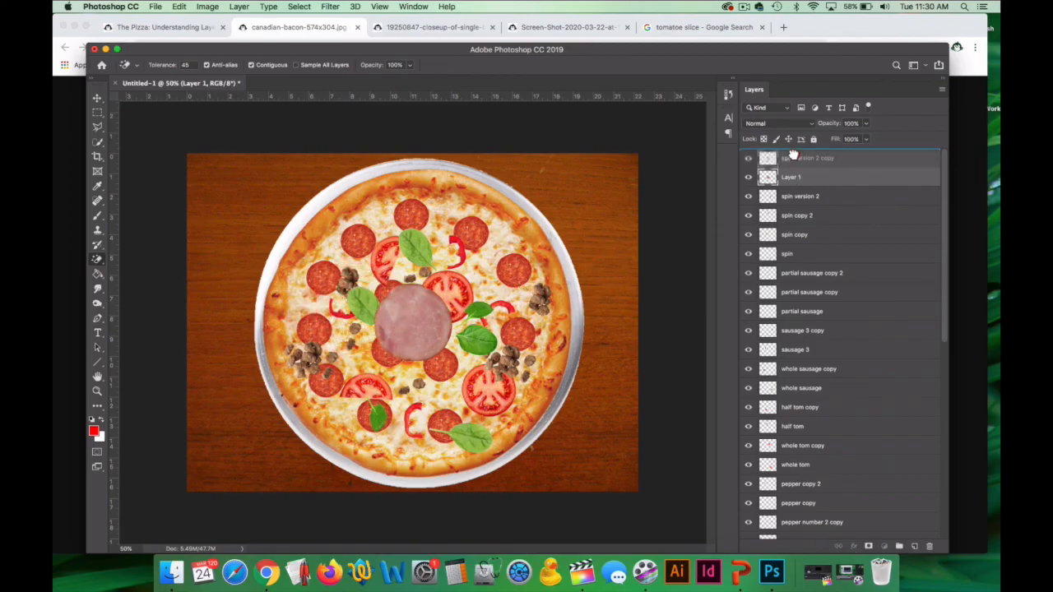
double_click(790, 157)
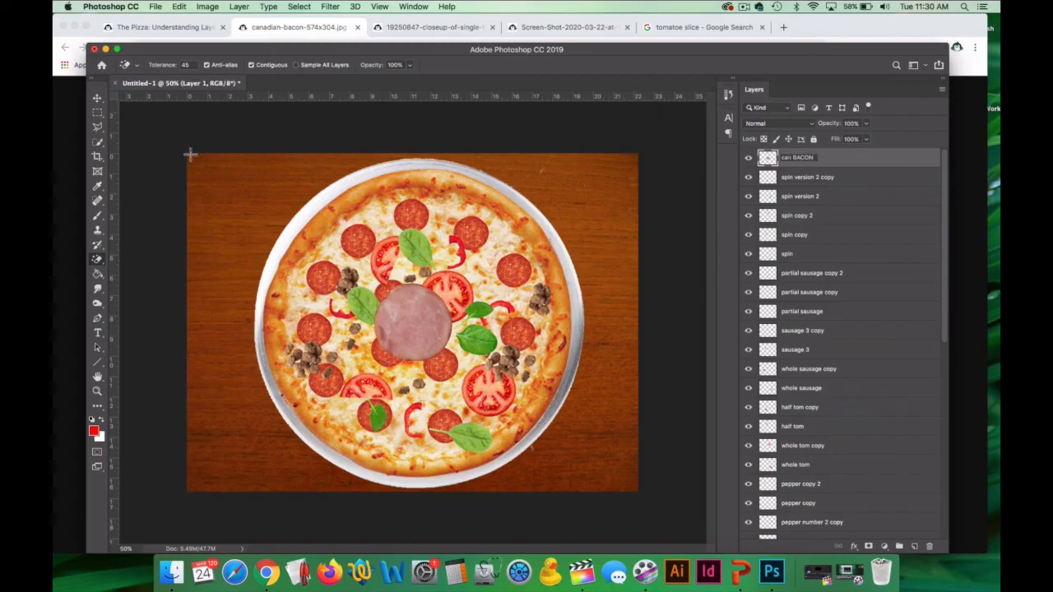
click(131, 115)
Scale down the ham slice and place it between the central whole tomato and the upper-right pepperoni slices.
key(super+t)
drag(375, 294, 467, 270)
key(Return)
key(w)
Duplicate the can BACON layer twice and place the copies over the upper-left pepperoni and between the two lower-center pepperoni slices.
key(super+j)
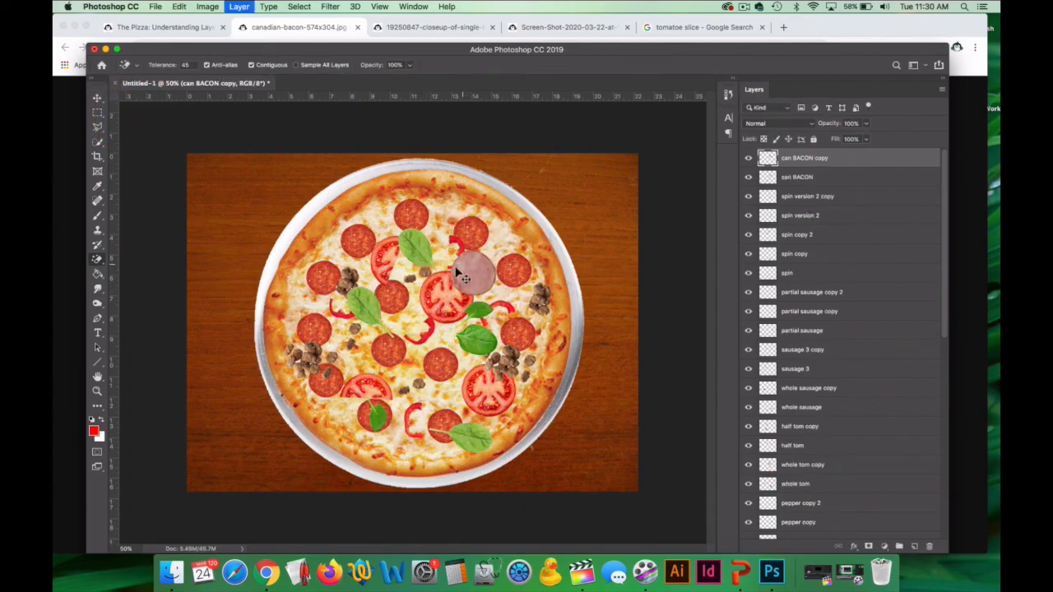
click(95, 98)
drag(477, 270, 318, 279)
key(super+j)
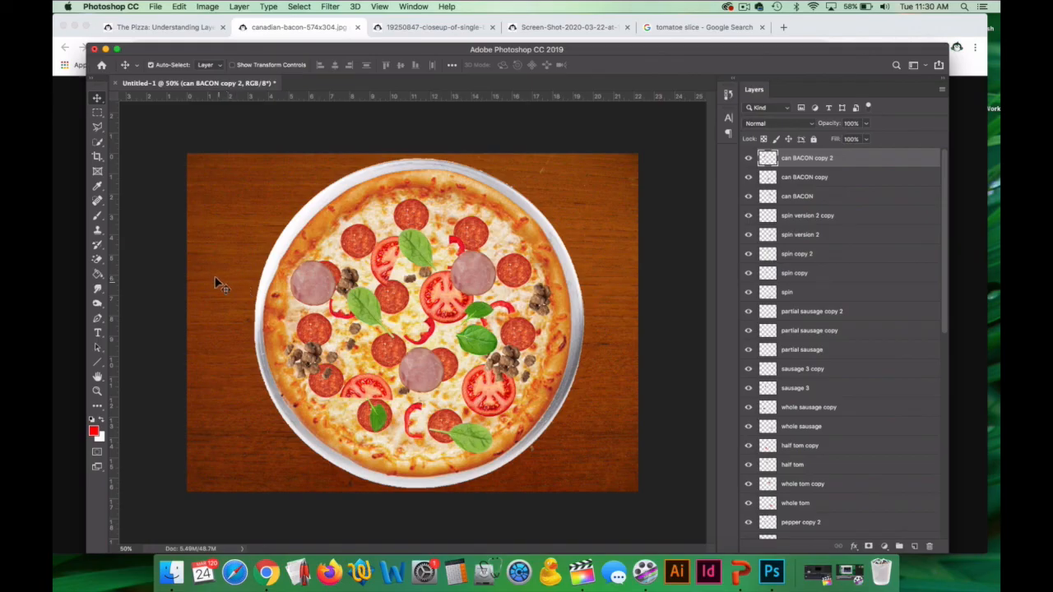
Erase the upper-left part of the left ham slice on can BACON copy 2 to leave a partial slice.
click(97, 260)
click(132, 258)
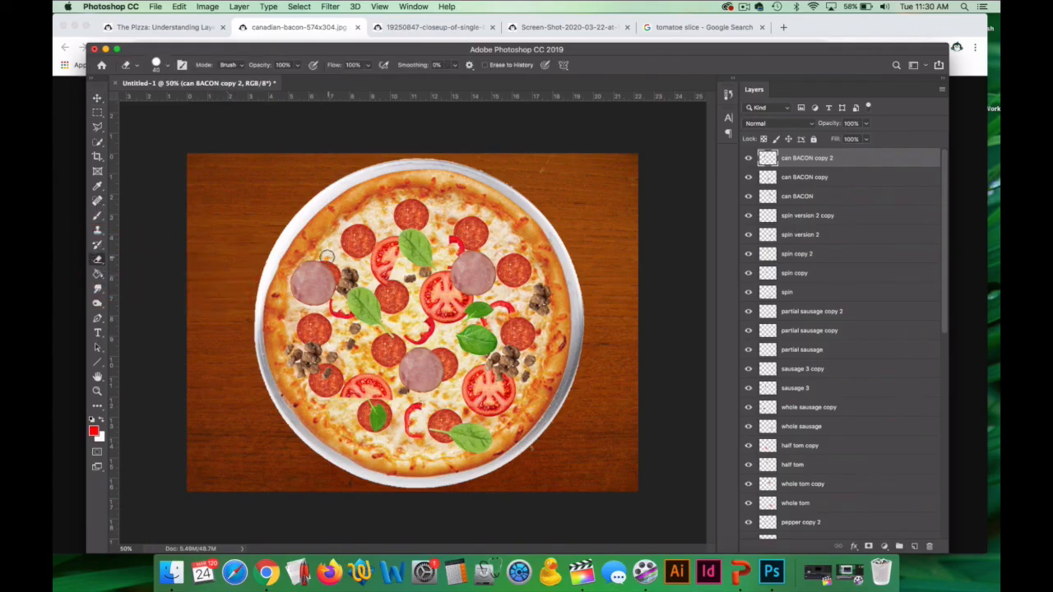
mouse_move(318, 258)
mouse_down()
mouse_move(315, 324)
mouse_move(328, 280)
mouse_move(332, 291)
mouse_move(314, 317)
mouse_move(323, 332)
mouse_move(318, 306)
mouse_move(339, 266)
mouse_move(300, 315)
mouse_move(422, 425)
mouse_move(419, 457)
mouse_up()
Duplicate the partial ham slice, rotate the copy and place it beside the lowest red pepper near the bottom crust.
key(v)
key(super+t)
key(Return)
key(super+j)
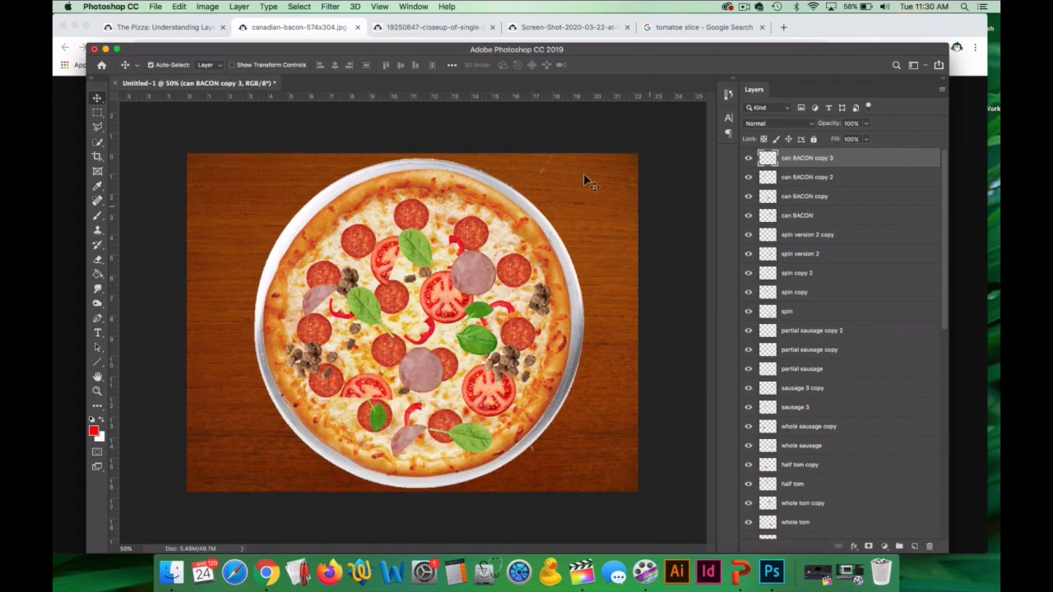
Return to the assignment page in Chrome and review the list of required toppings and table items.
click(180, 32)
scroll(346, 306, down, 5)
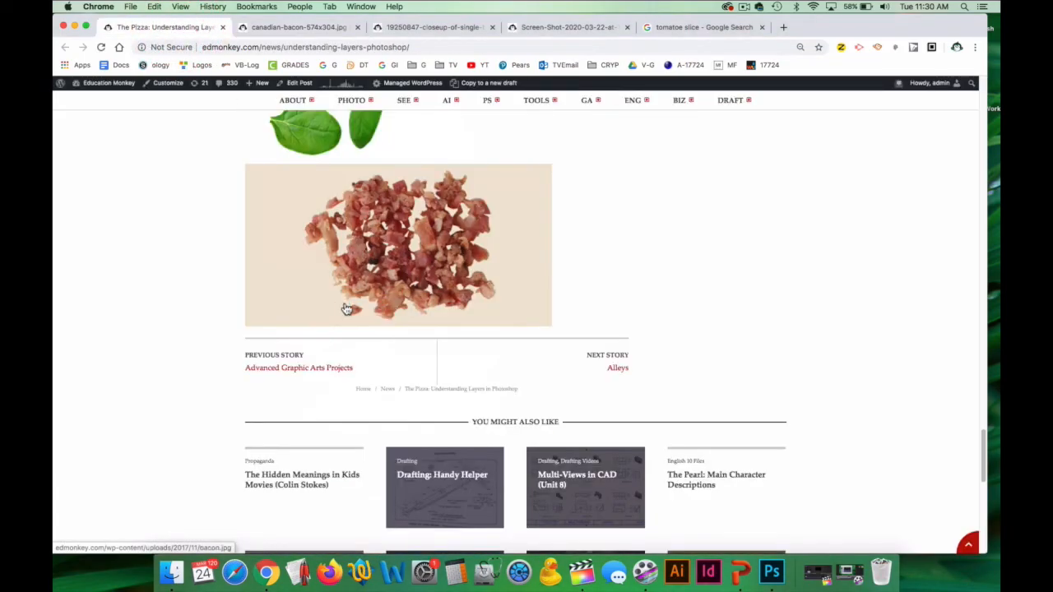
scroll(362, 308, up, 15)
scroll(371, 310, up, 12)
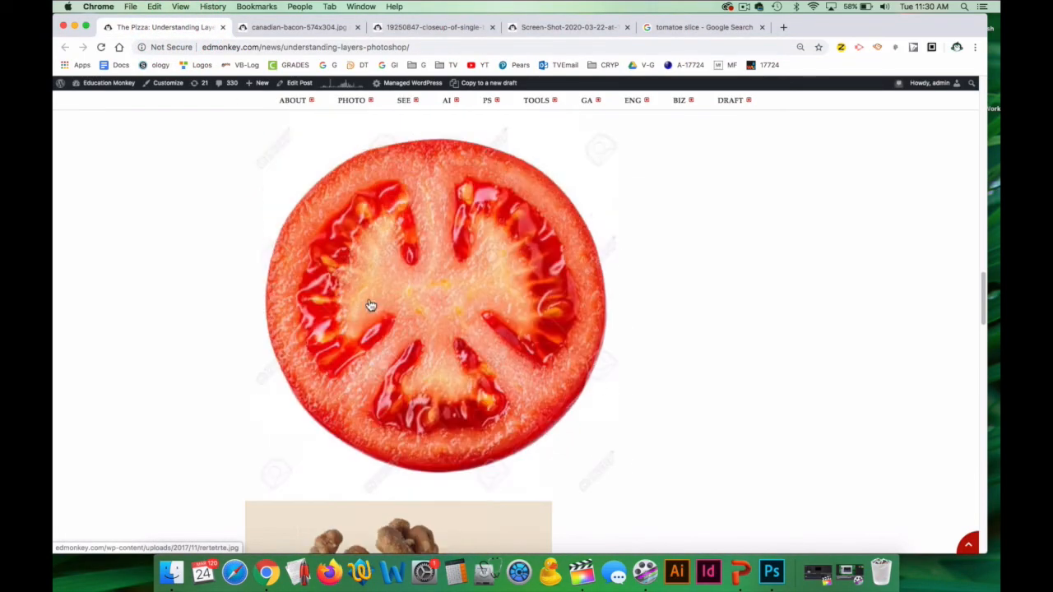
scroll(370, 306, up, 10)
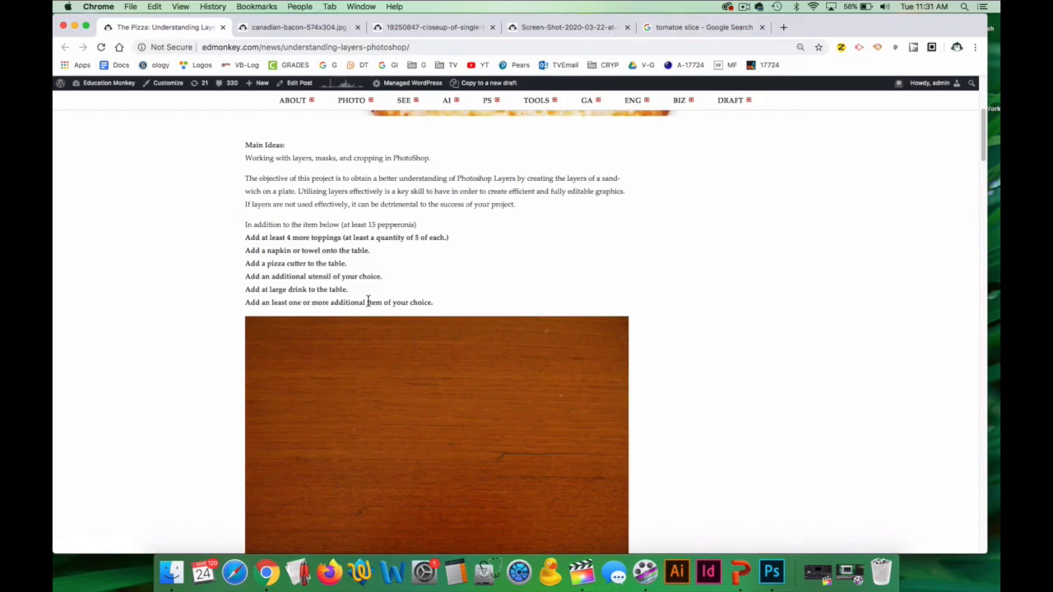
Search Google Images for "glass of milk" in place of the tomato slice search.
click(701, 27)
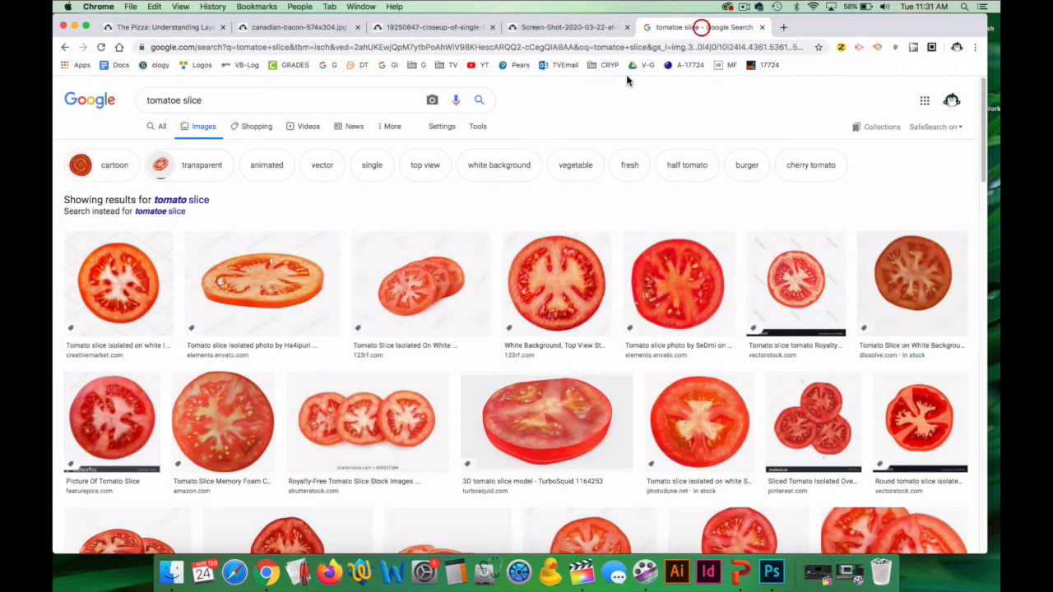
triple_click(187, 100)
text(gla)
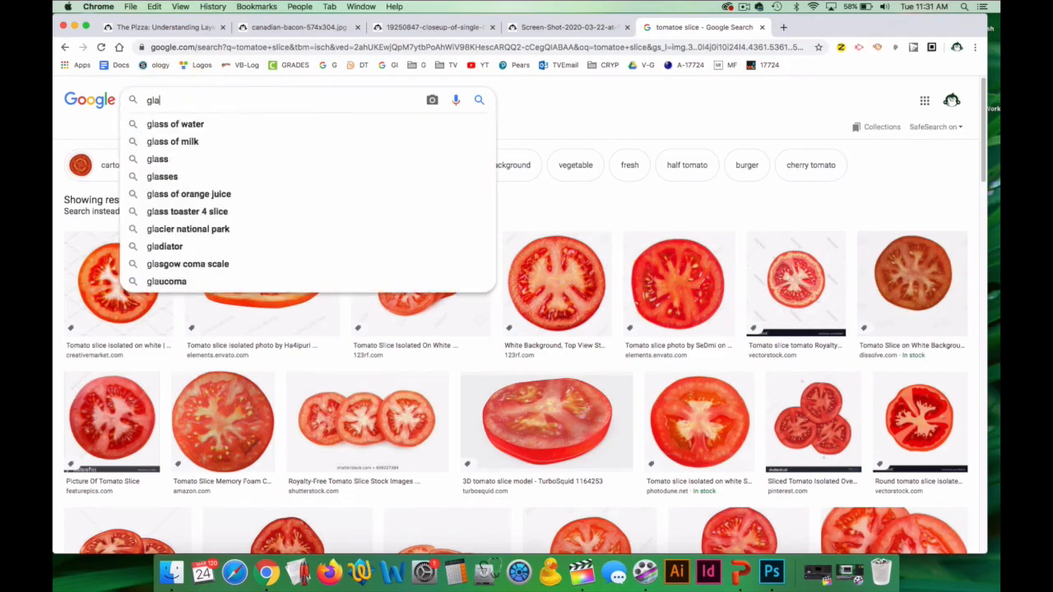
text(ss of milk)
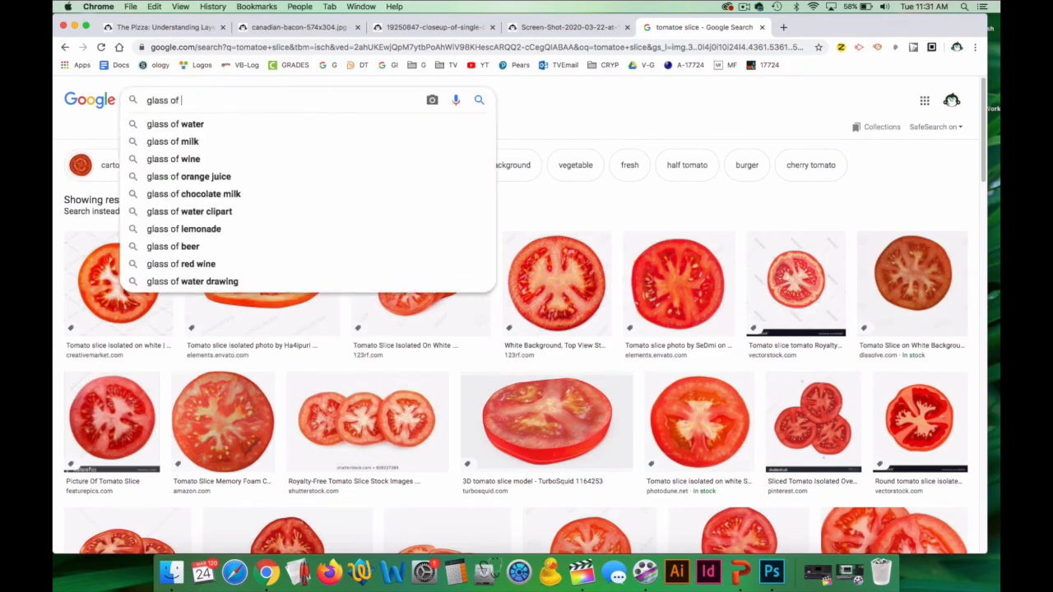
key(Return)
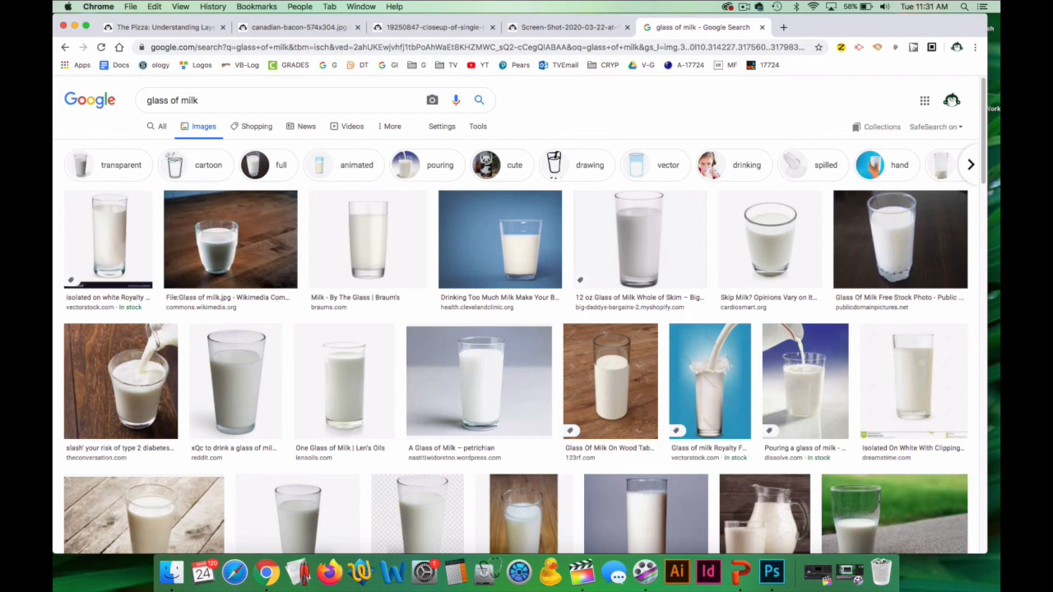
Copy the white-background "One Glass of Milk" image from the results and paste it into the pizza document in Photoshop.
click(336, 397)
right_click(803, 199)
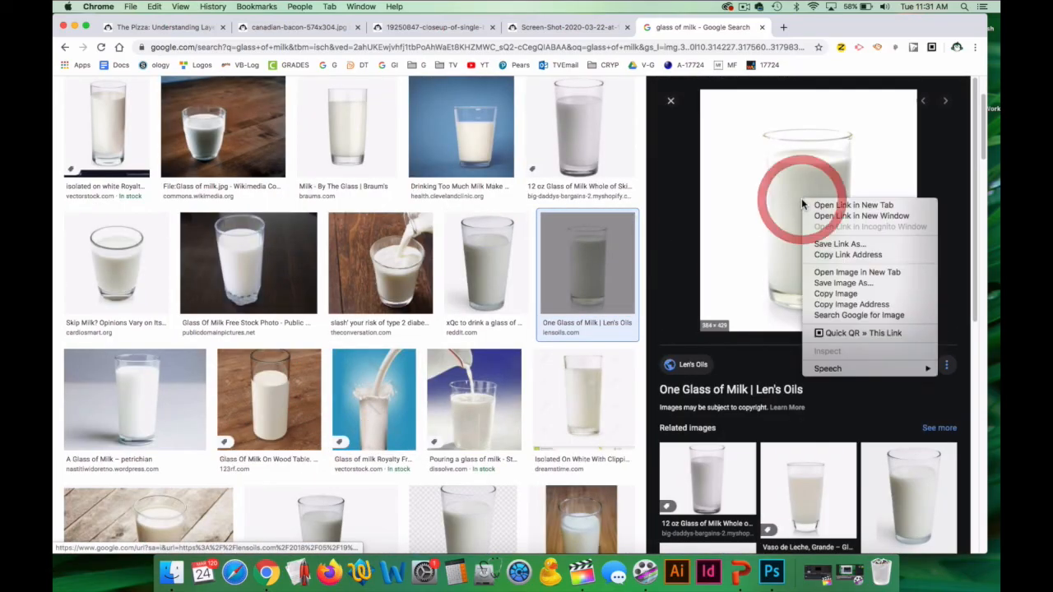
click(825, 293)
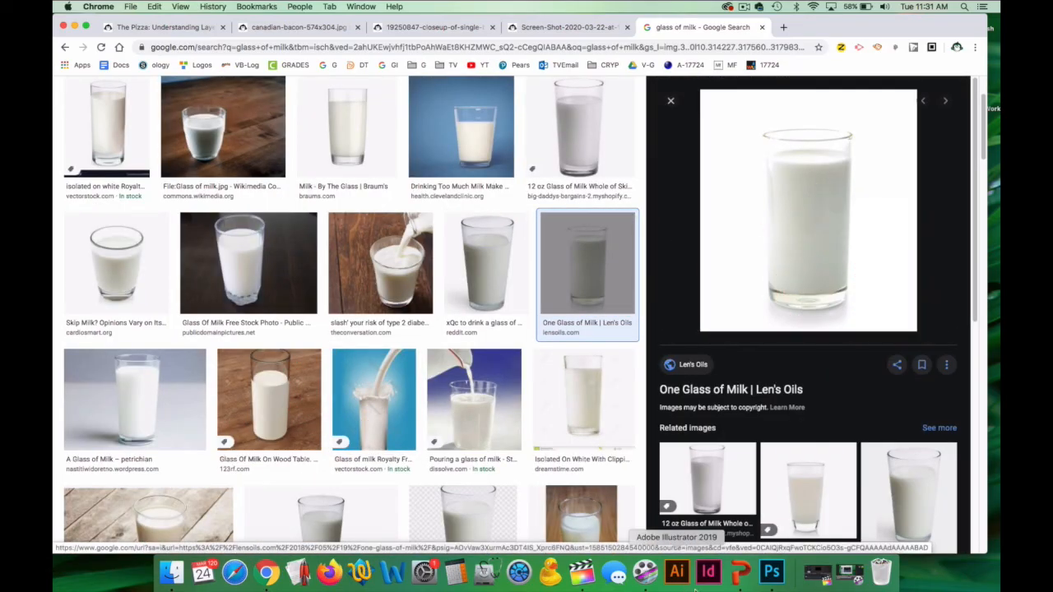
click(772, 572)
key(super+v)
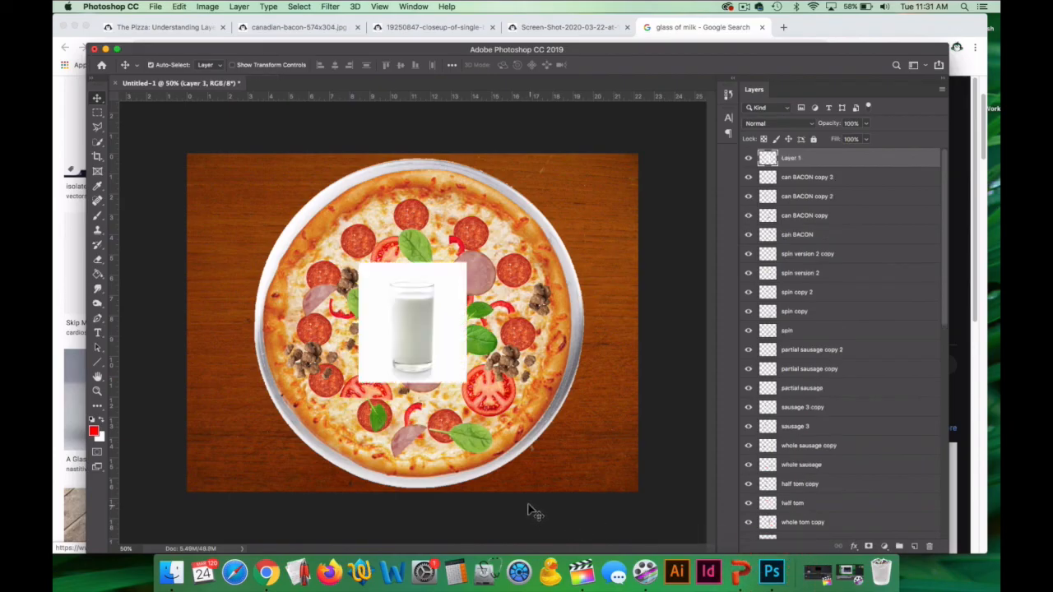
Try removing the milk image's white background with the Magic Eraser at tolerances 45, 5 and 1, undoing each attempt.
drag(96, 260, 140, 282)
click(450, 321)
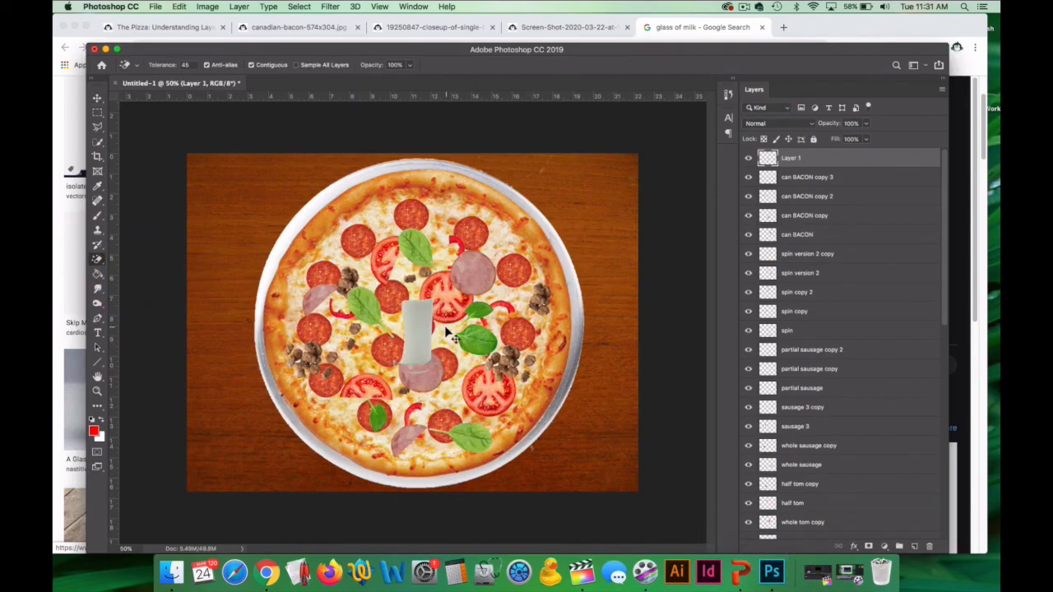
key(super+z)
text(5)
click(454, 278)
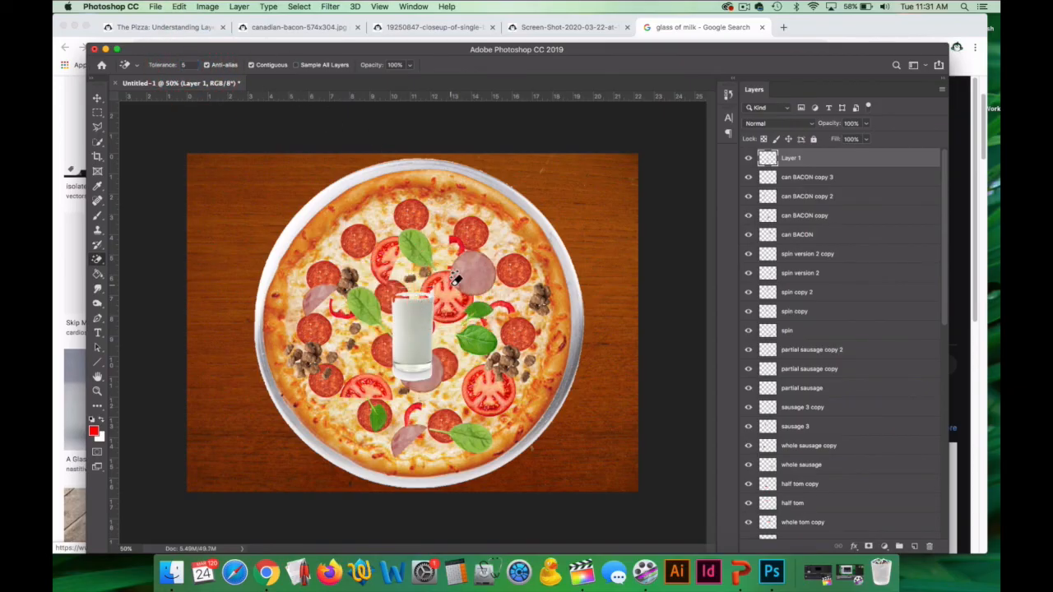
key(super+z)
text(1)
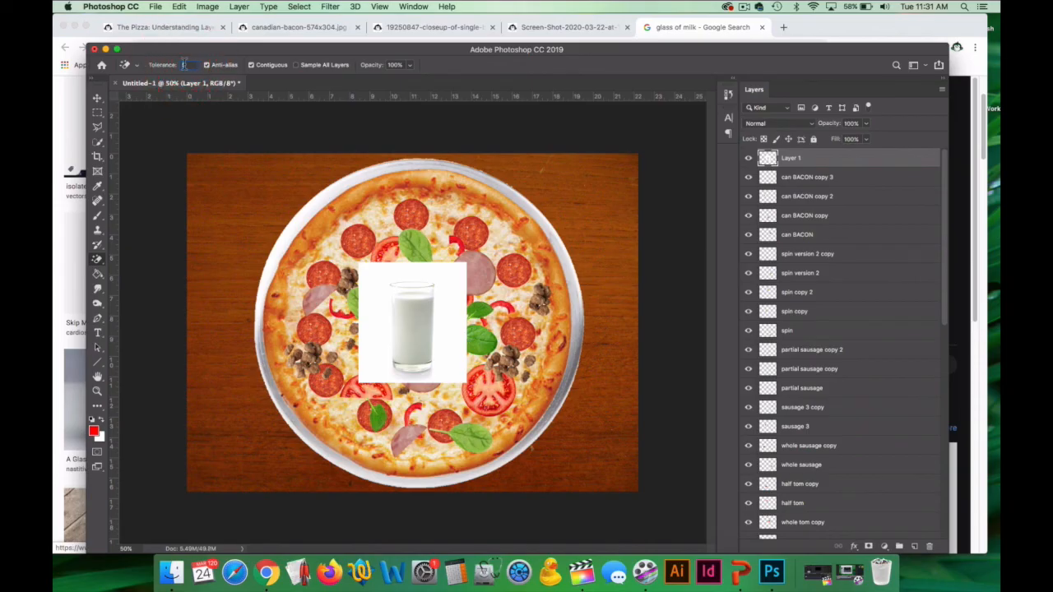
click(463, 331)
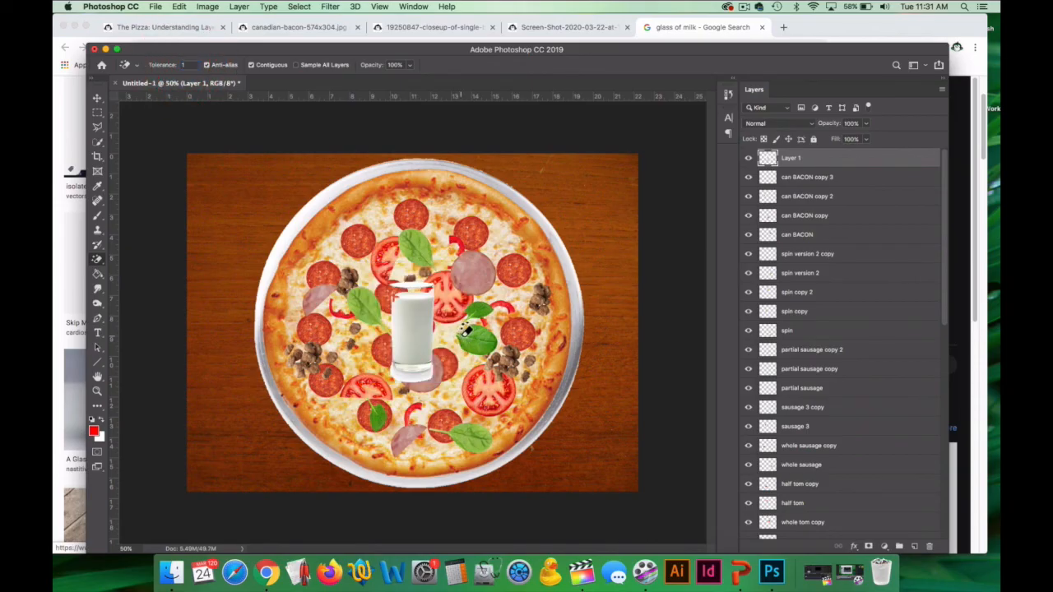
key(super+z)
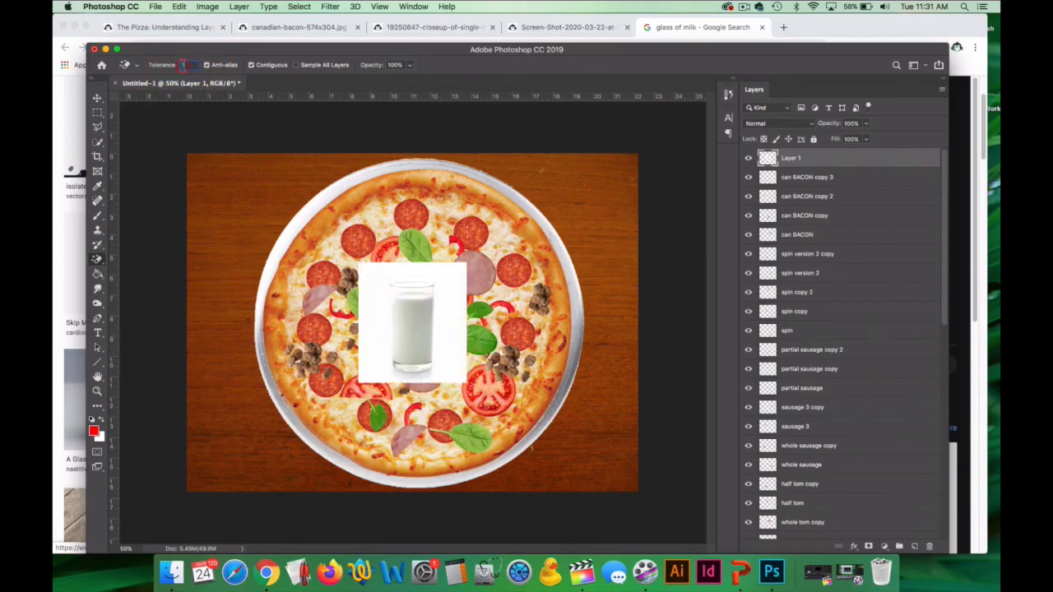
Try erasing the white background around the milk glass by hand with the Eraser tool, and delete that milk layer.
right_click(97, 259)
click(133, 257)
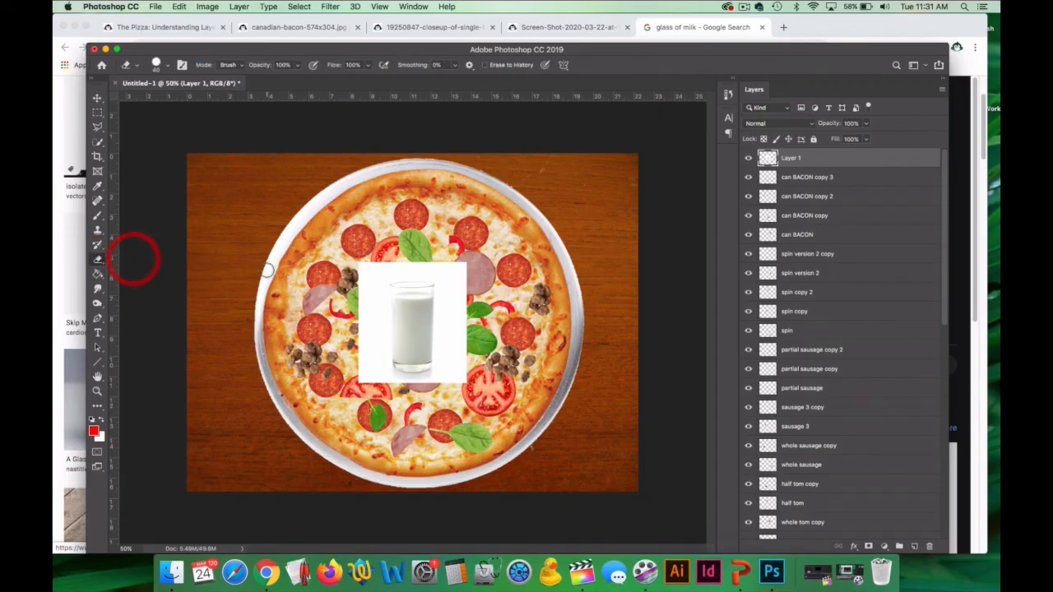
mouse_move(378, 279)
mouse_down()
mouse_move(441, 285)
mouse_move(442, 357)
mouse_up()
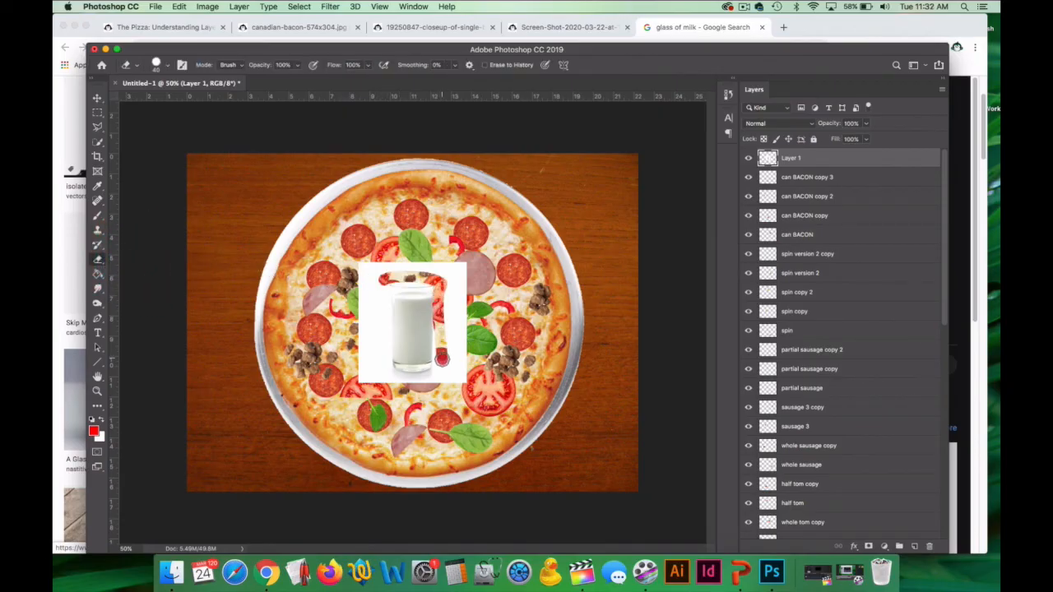
key(Delete)
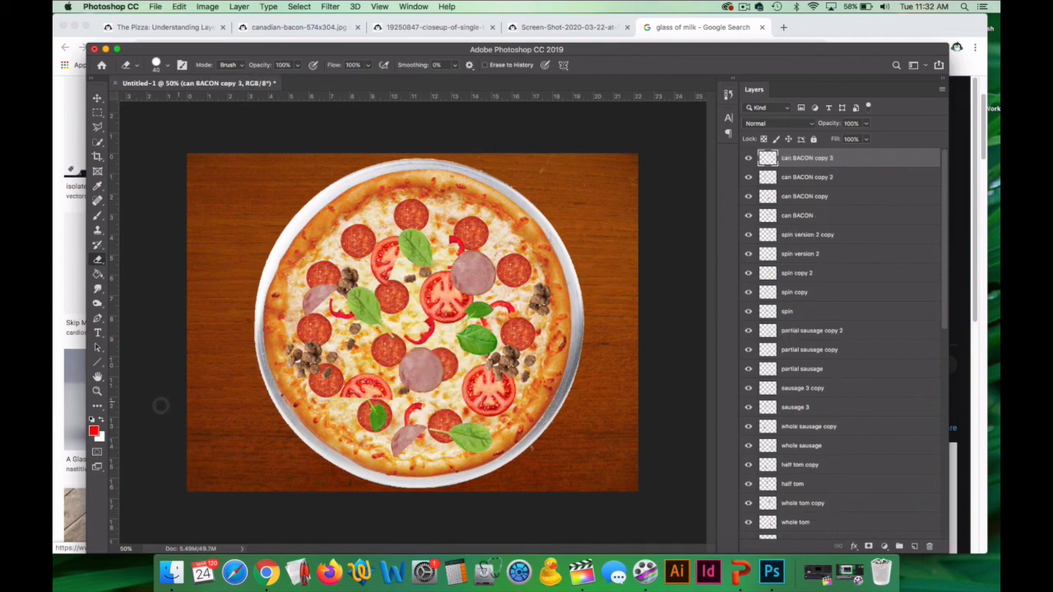
Copy the Public Domain Pictures milk glass photo with the dark background from Chrome and paste it into the Photoshop pizza document.
click(54, 336)
scroll(275, 346, down, 3)
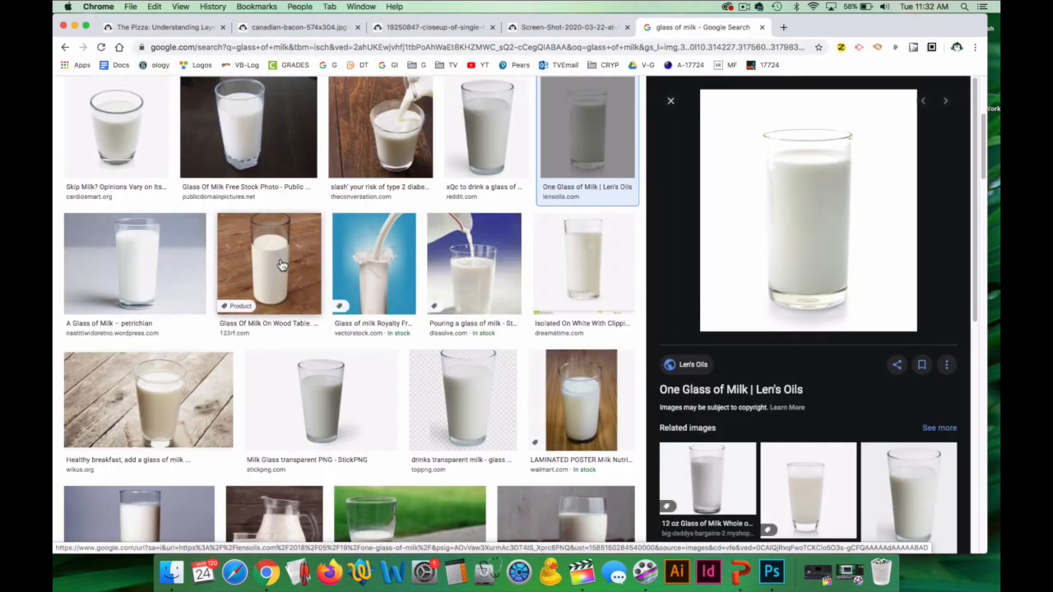
scroll(294, 264, up, 4)
click(260, 333)
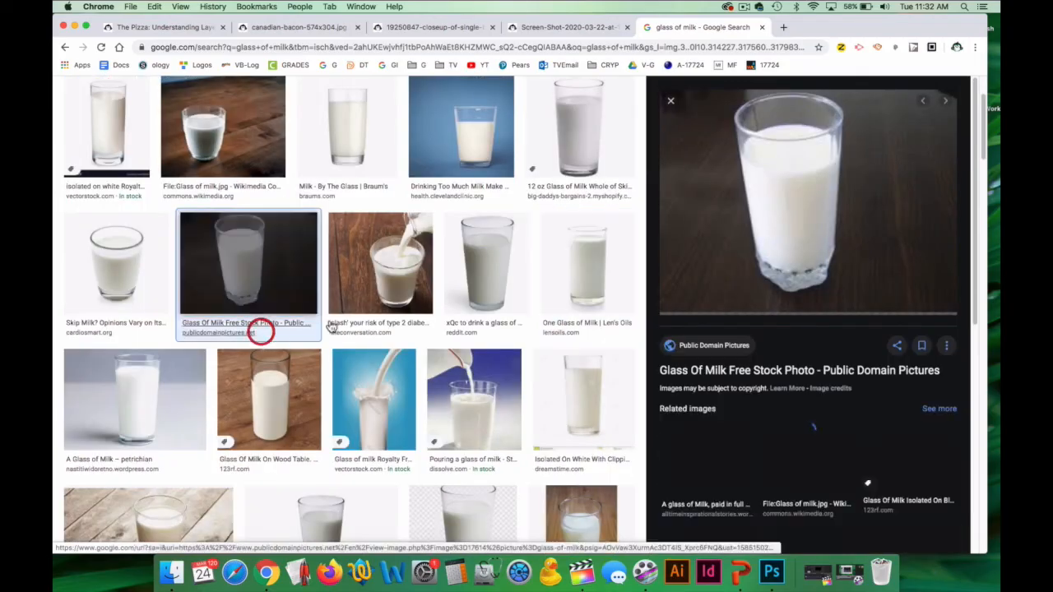
right_click(724, 251)
click(765, 339)
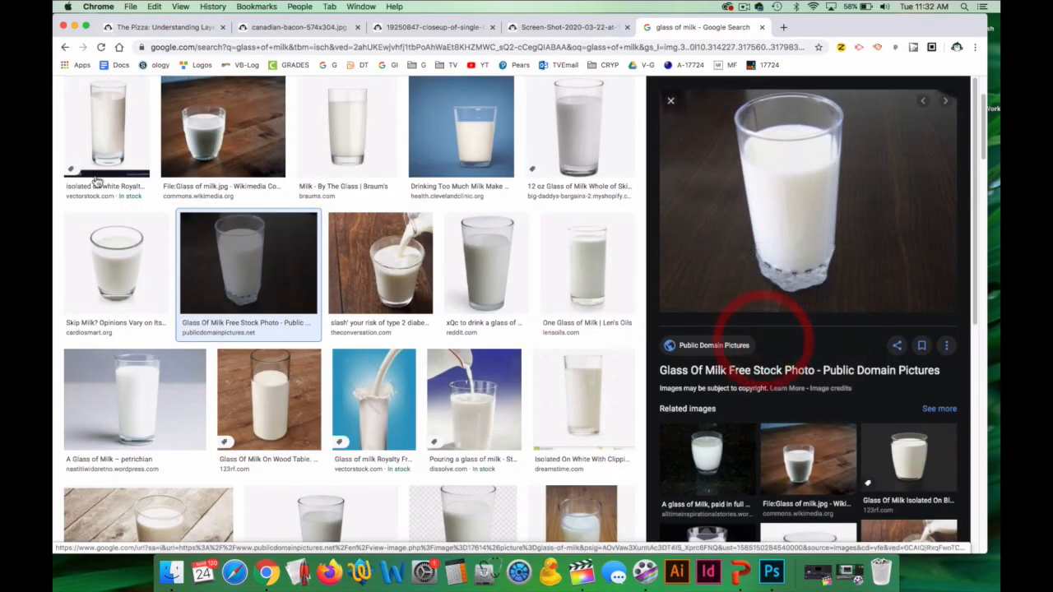
click(771, 571)
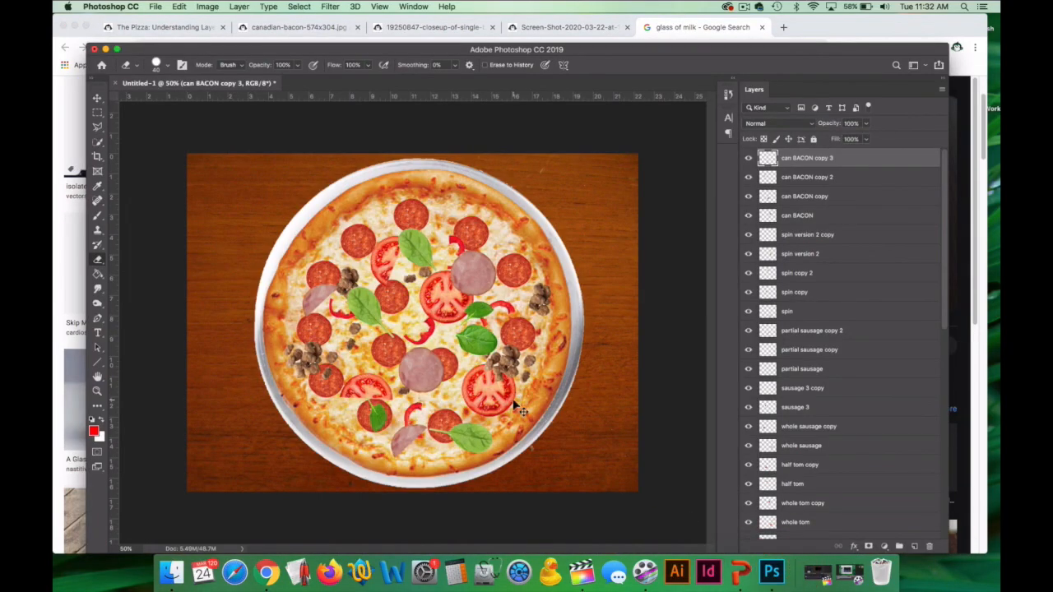
key(super+v)
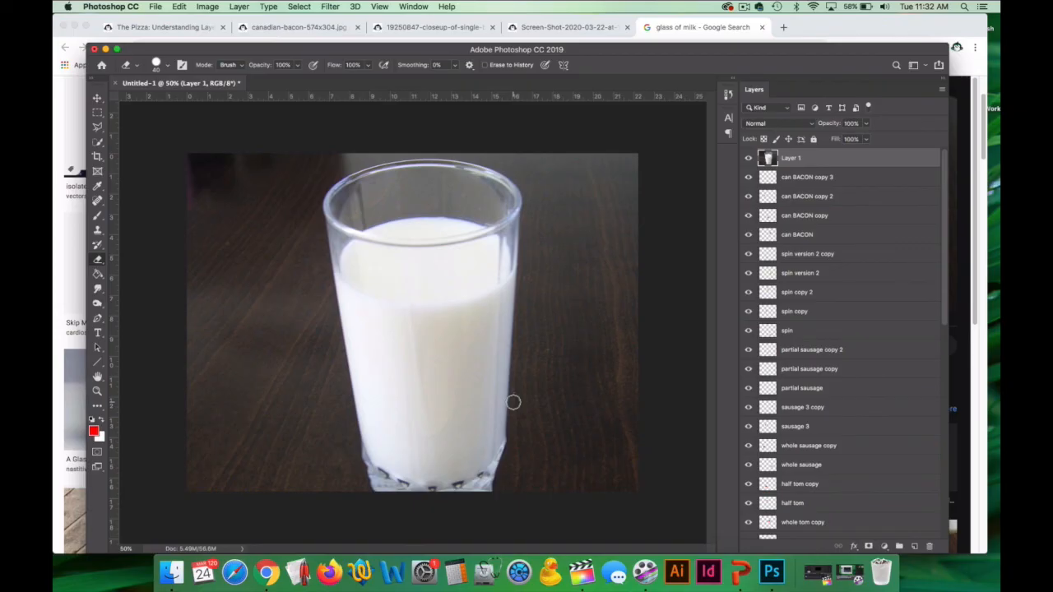
Scale the oversized milk photo down proportionally to about 27% with Free Transform so it sits within the pizza.
click(98, 394)
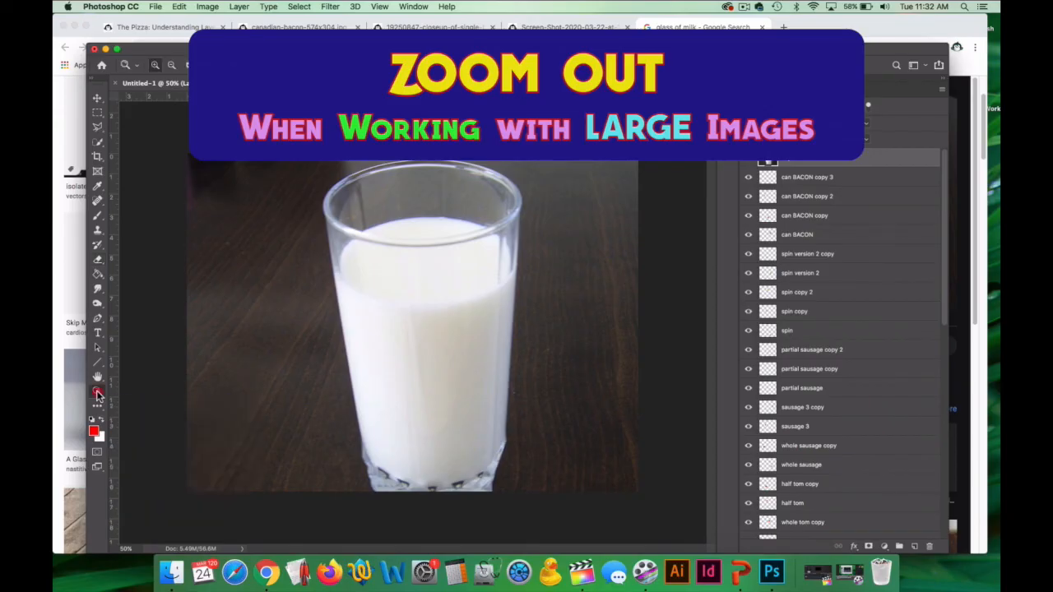
alt+click(411, 337)
alt+click(433, 308)
alt+click(430, 310)
alt+click(430, 309)
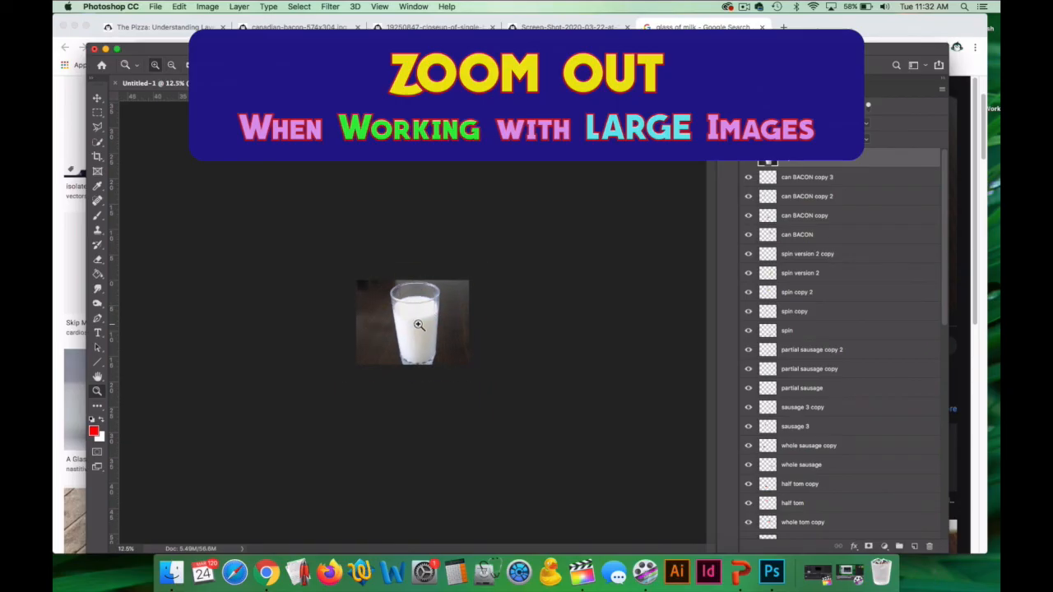
key(ctrl+t)
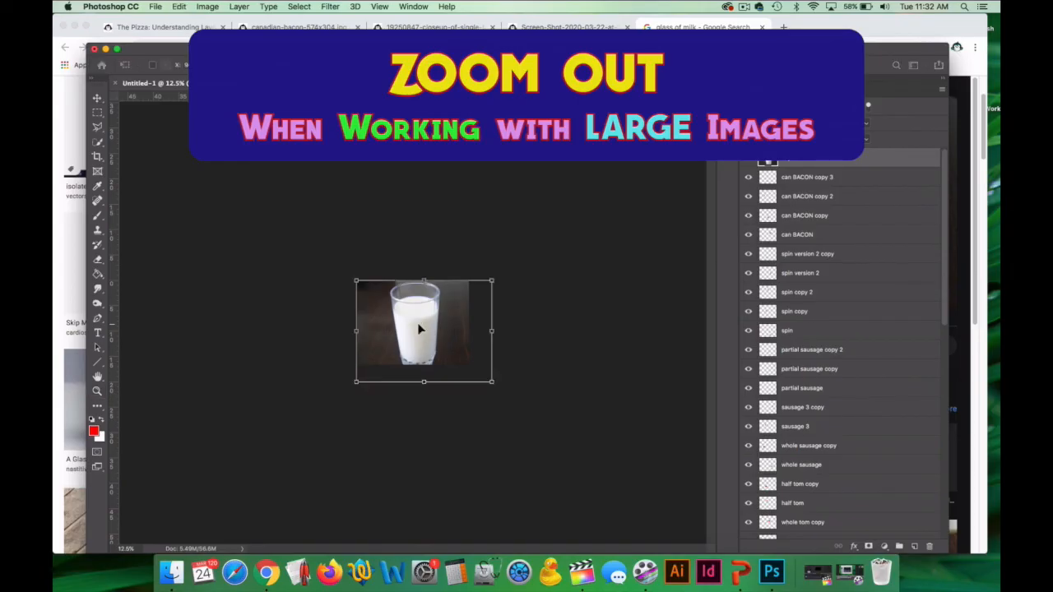
drag(494, 381, 421, 327)
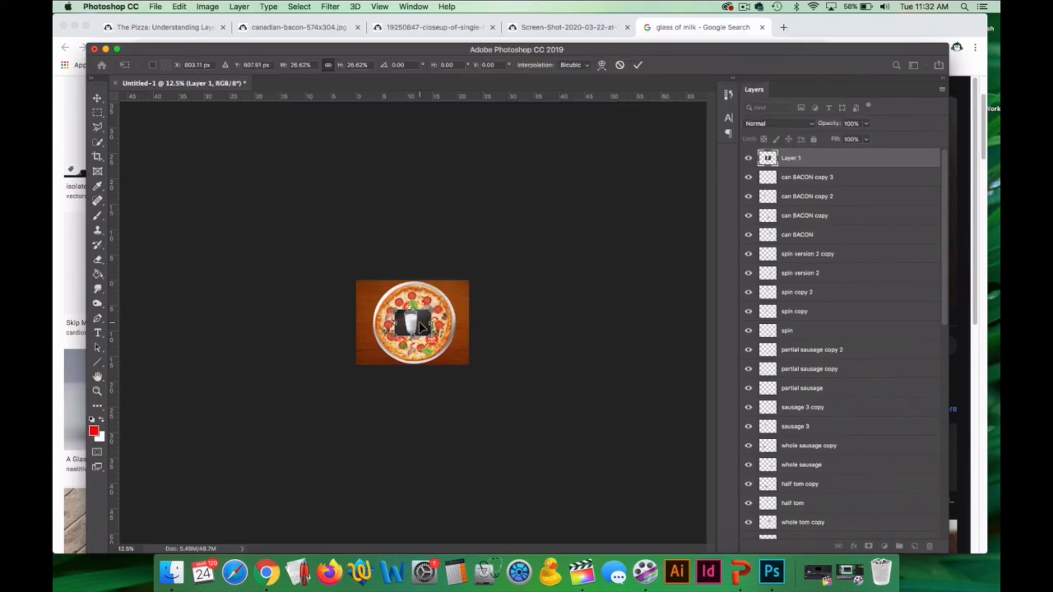
key(Return)
Remove the dark background around the milk glass with the Magic Eraser at tolerance 50, and place the glass on the table's upper-right corner.
click(97, 391)
click(417, 321)
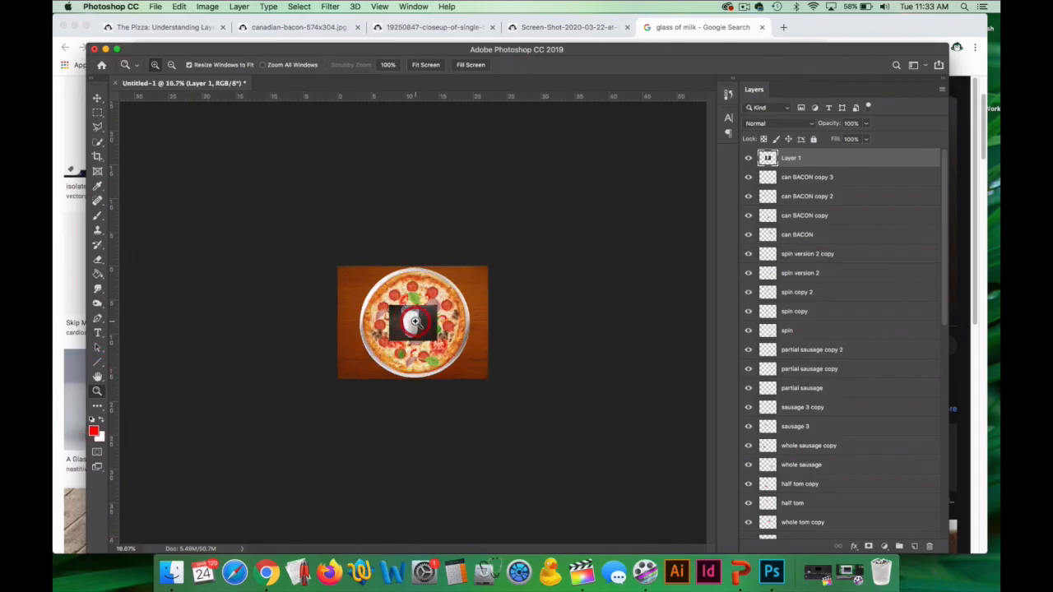
click(416, 321)
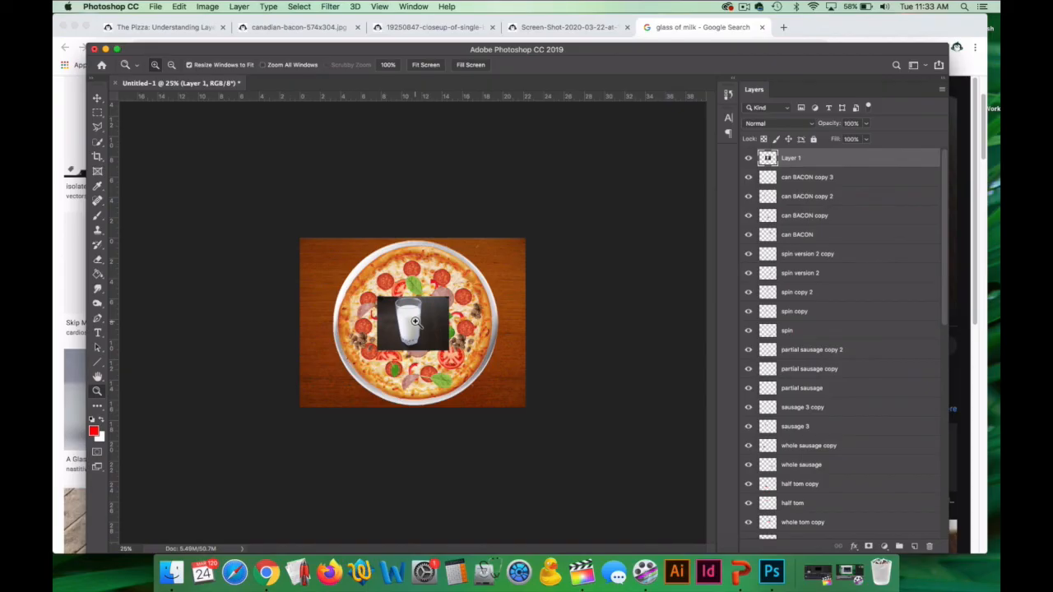
click(409, 320)
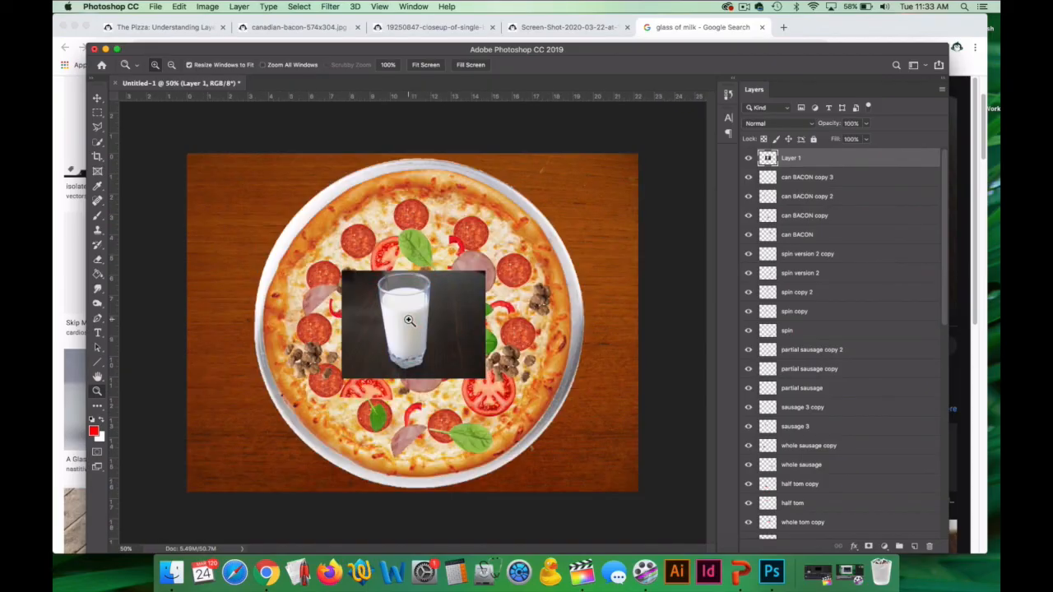
click(409, 320)
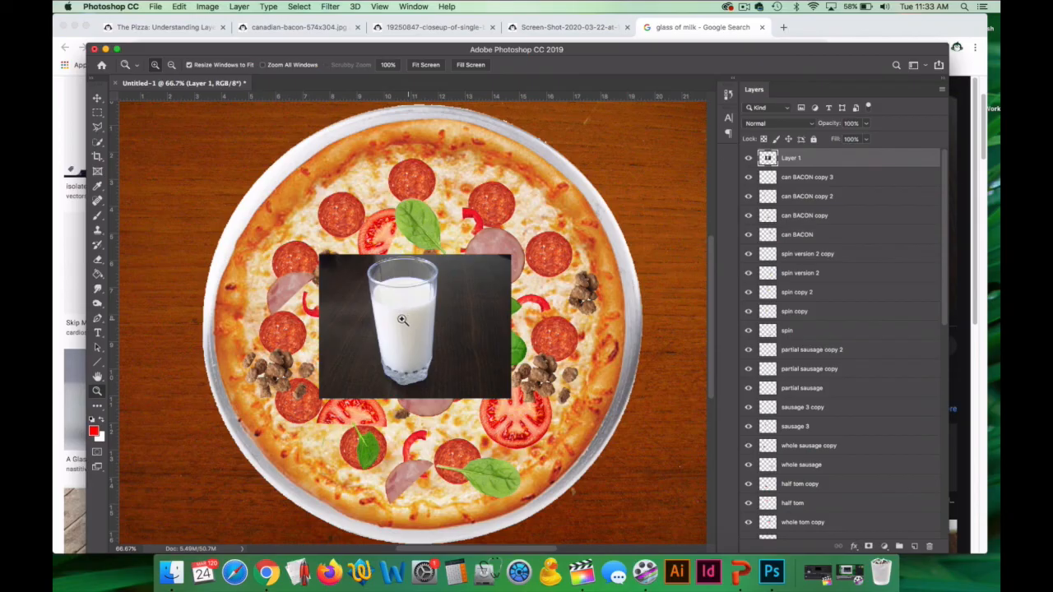
click(97, 259)
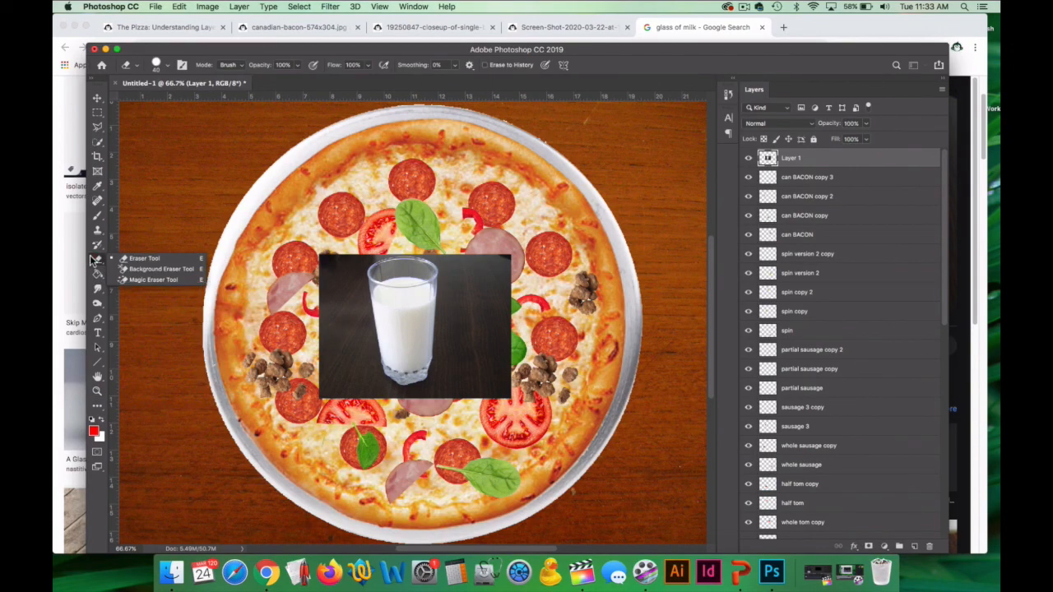
click(155, 279)
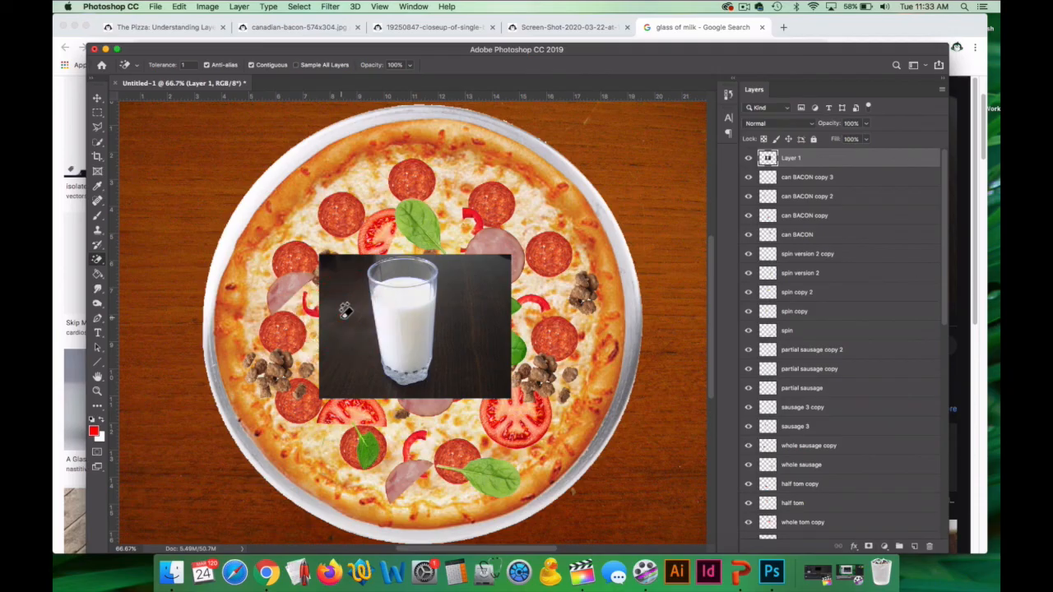
click(187, 64)
text(50)
click(331, 270)
click(433, 257)
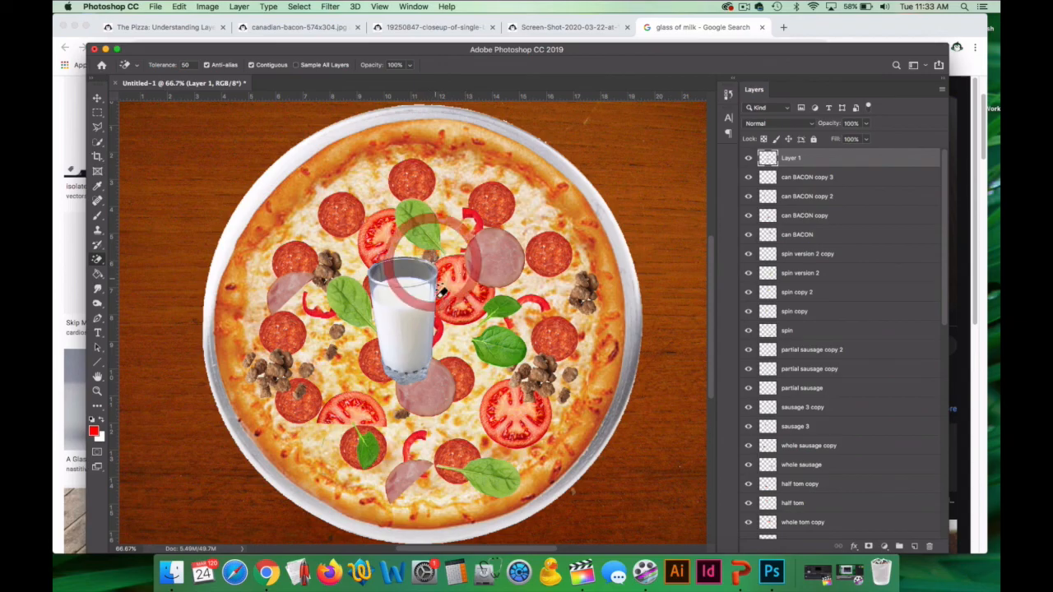
click(97, 98)
drag(427, 333, 667, 198)
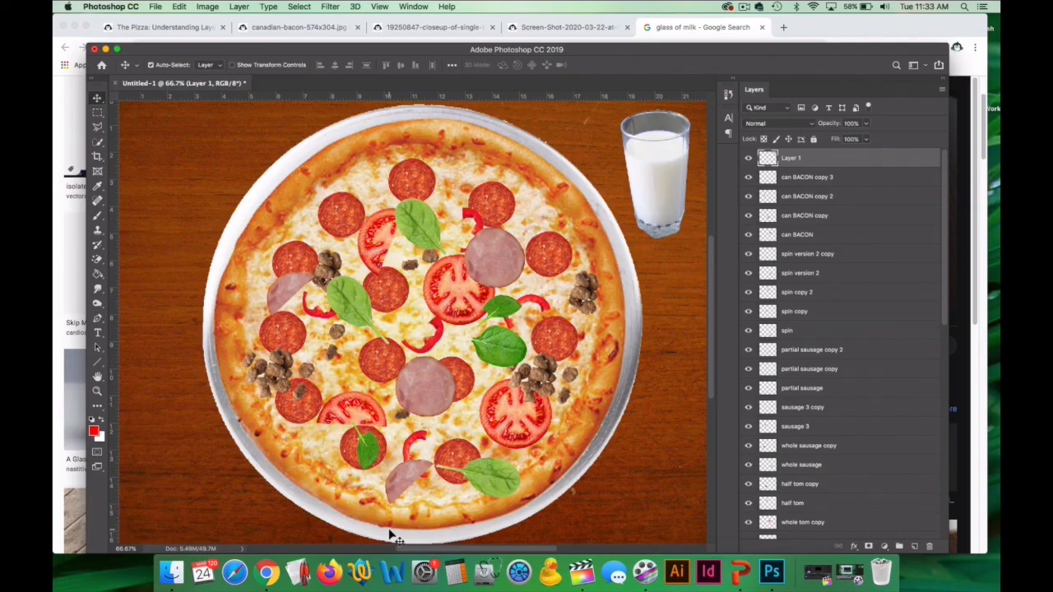
Switch to Chrome and search Google Images for "glass of milk top view".
key(BackSpace)
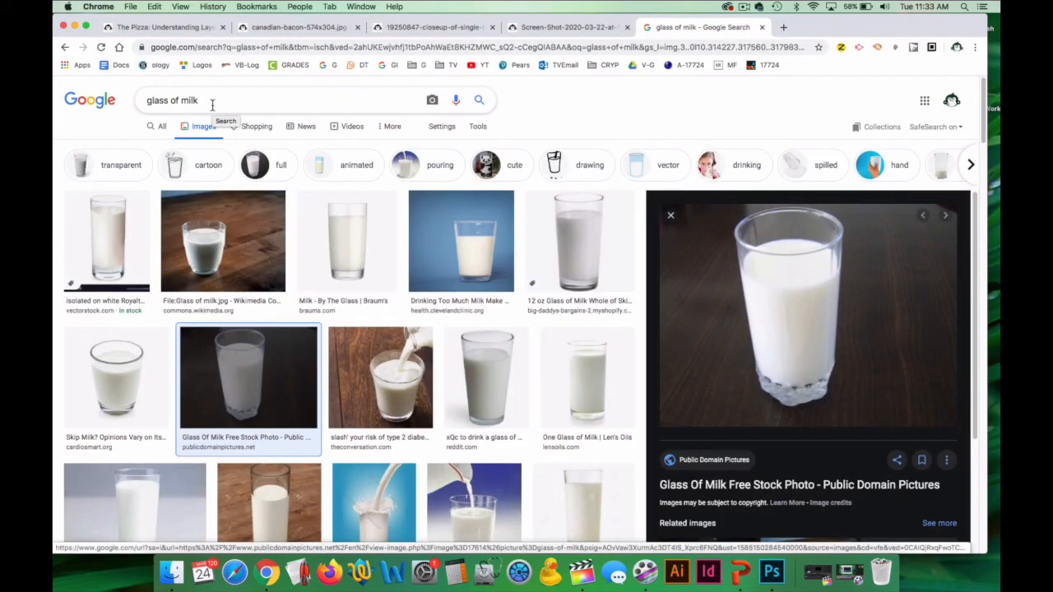
text(top view)
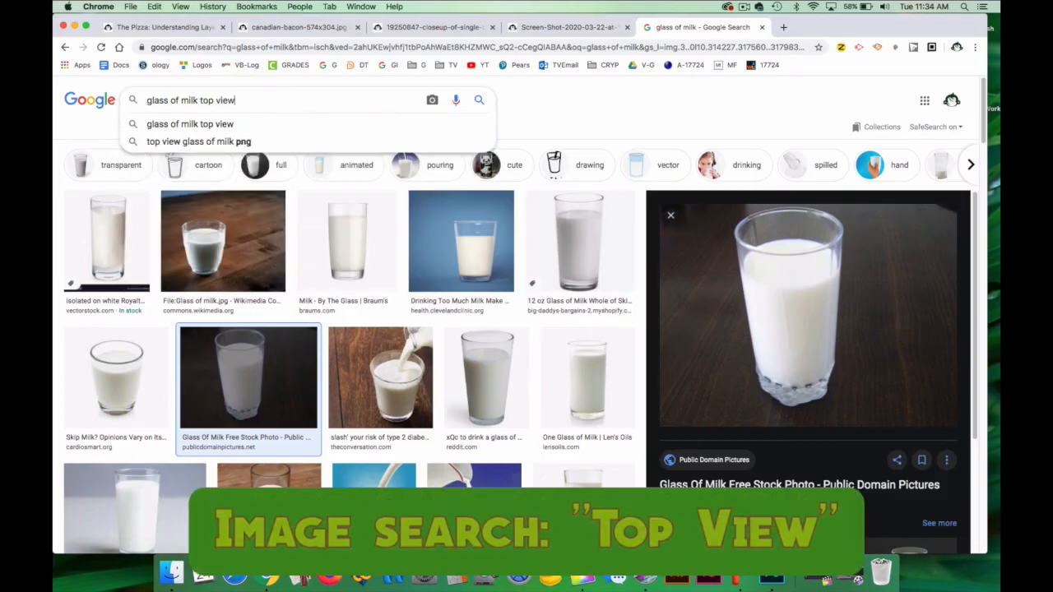
key(Return)
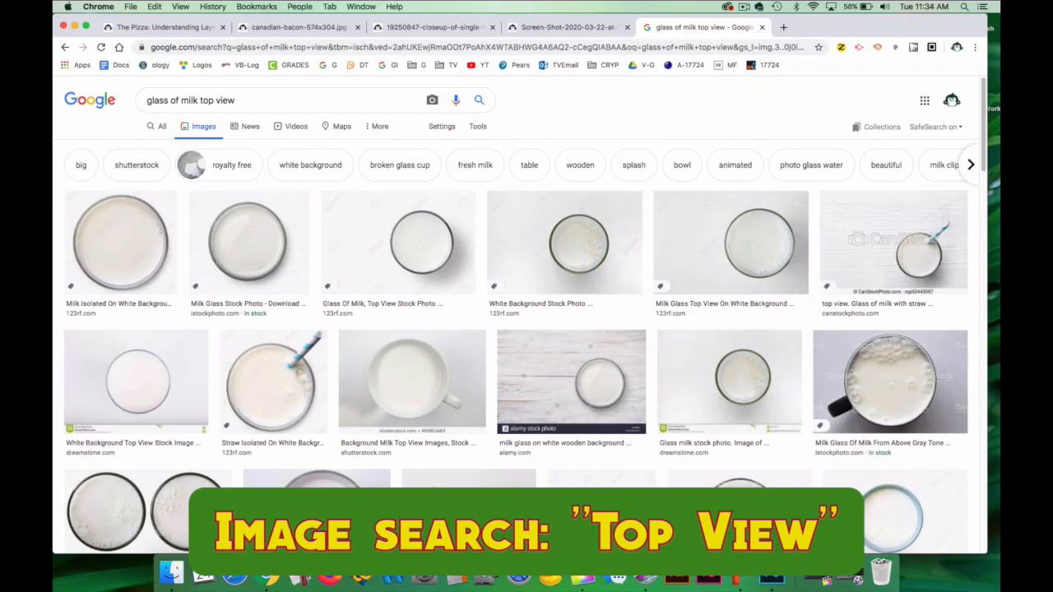
Find the Shutterstock top-view milk mug on a grey background in the image results and copy its image.
scroll(436, 353, down, 4)
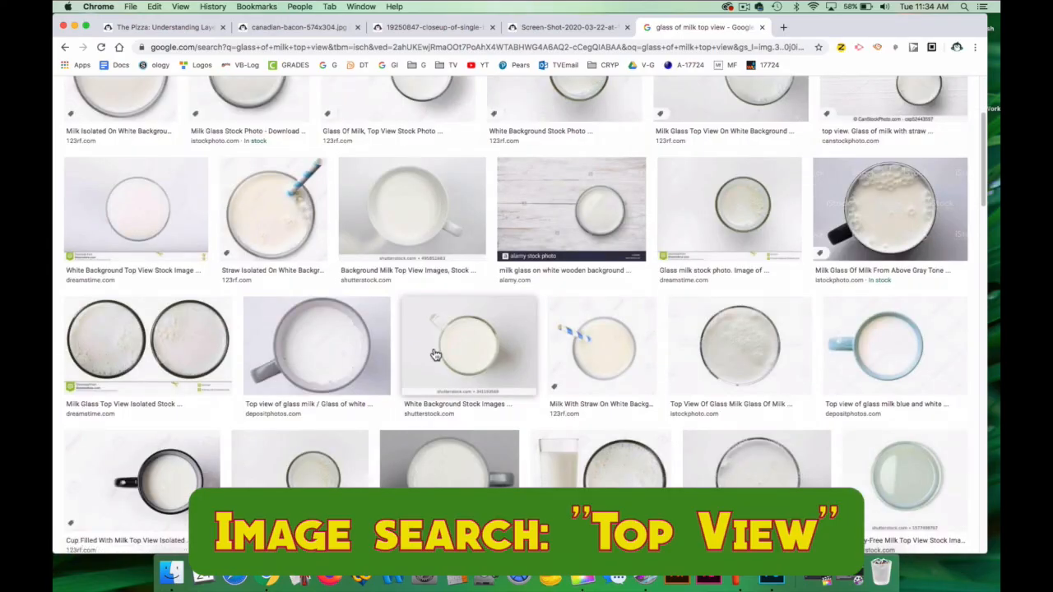
scroll(440, 360, down, 1)
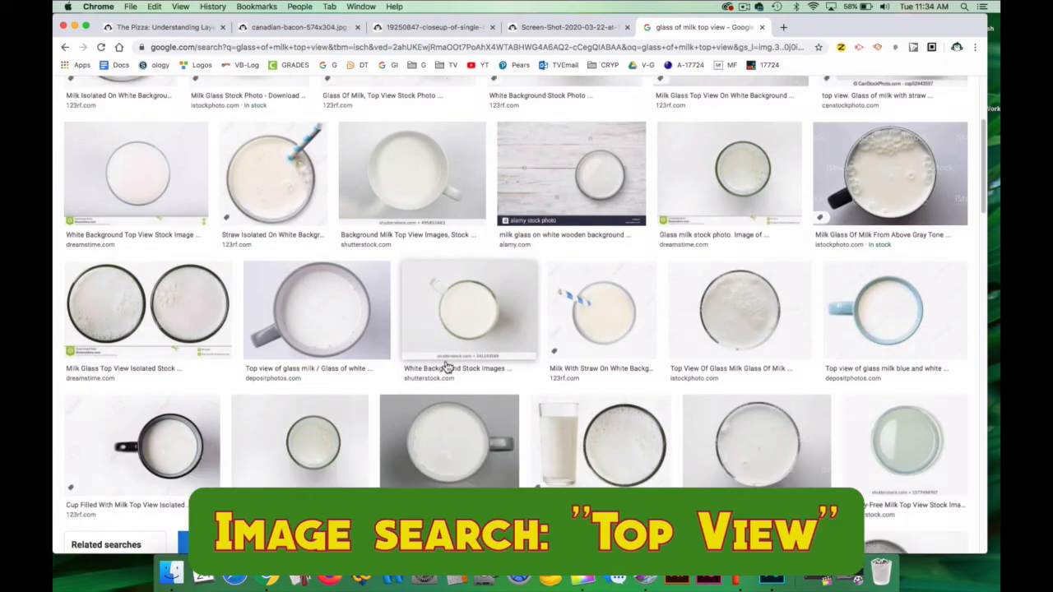
click(463, 440)
right_click(761, 202)
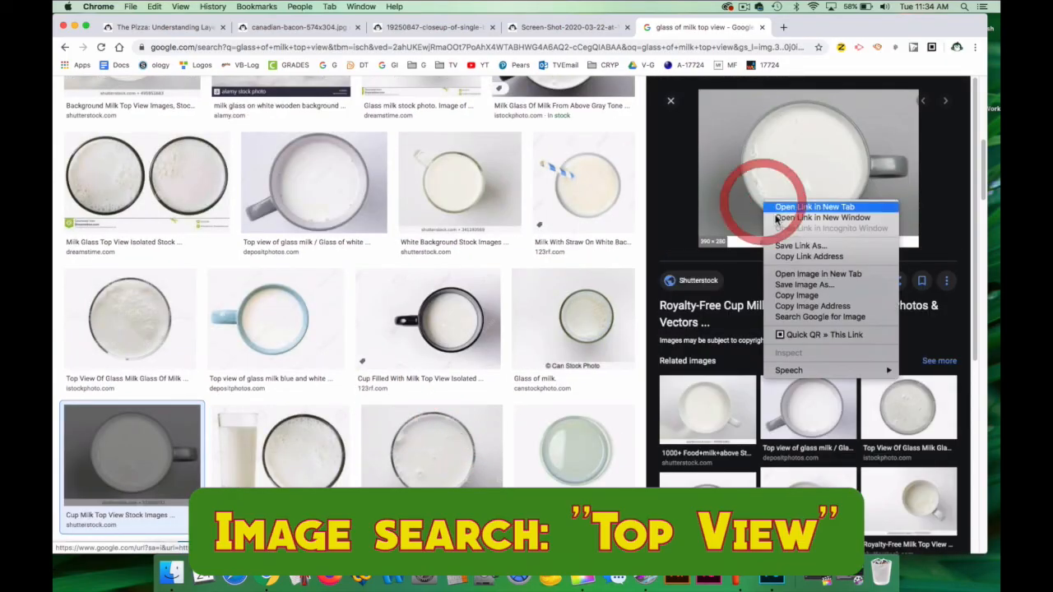
click(804, 296)
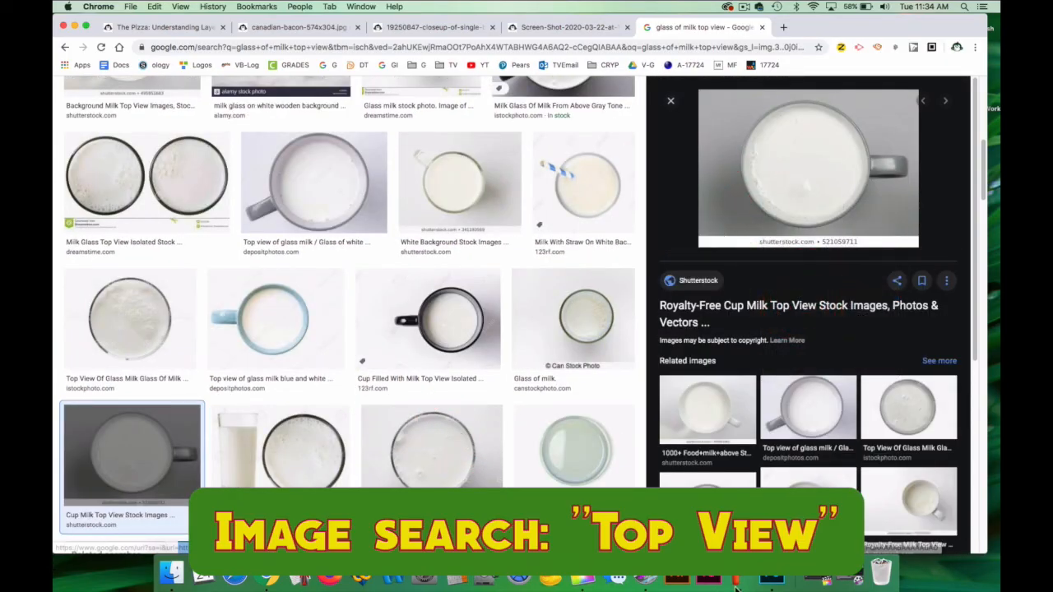
Switch to Photoshop and paste the copied milk mug image into the pizza document.
click(767, 581)
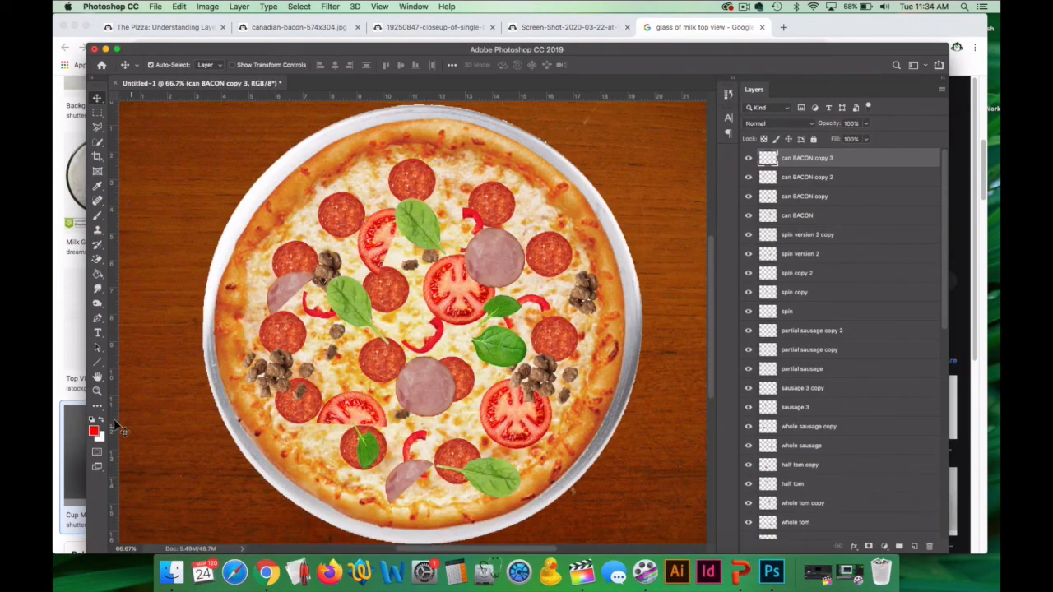
key(z)
alt+click(414, 406)
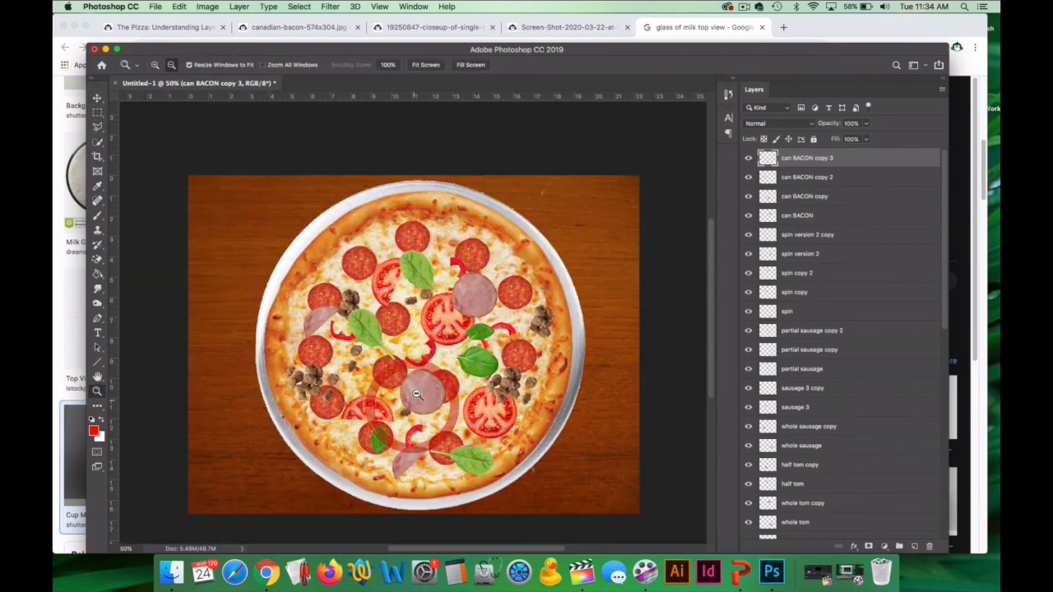
alt+click(424, 385)
key(super+v)
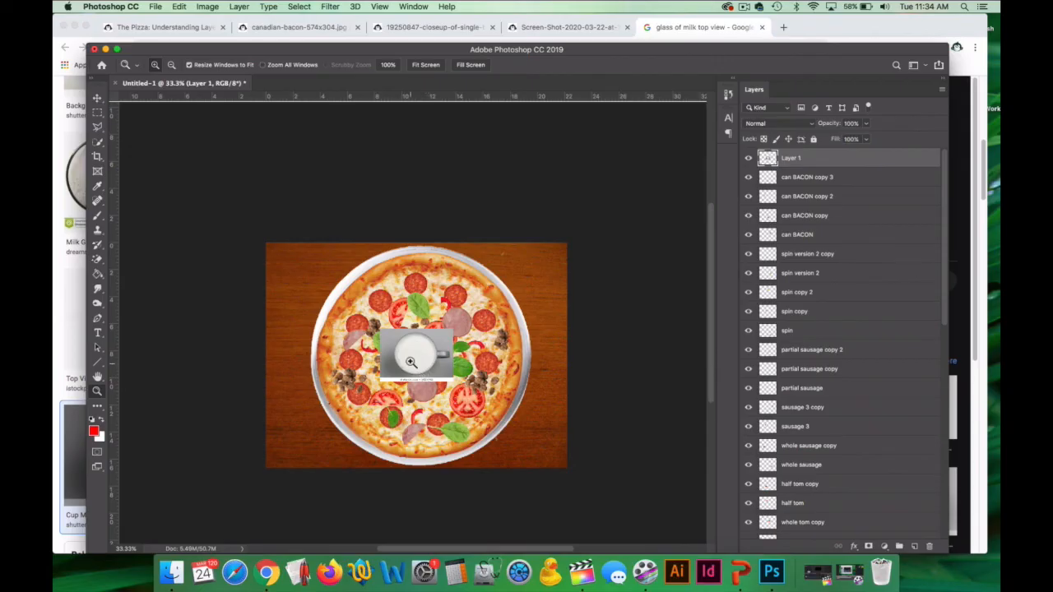
click(411, 363)
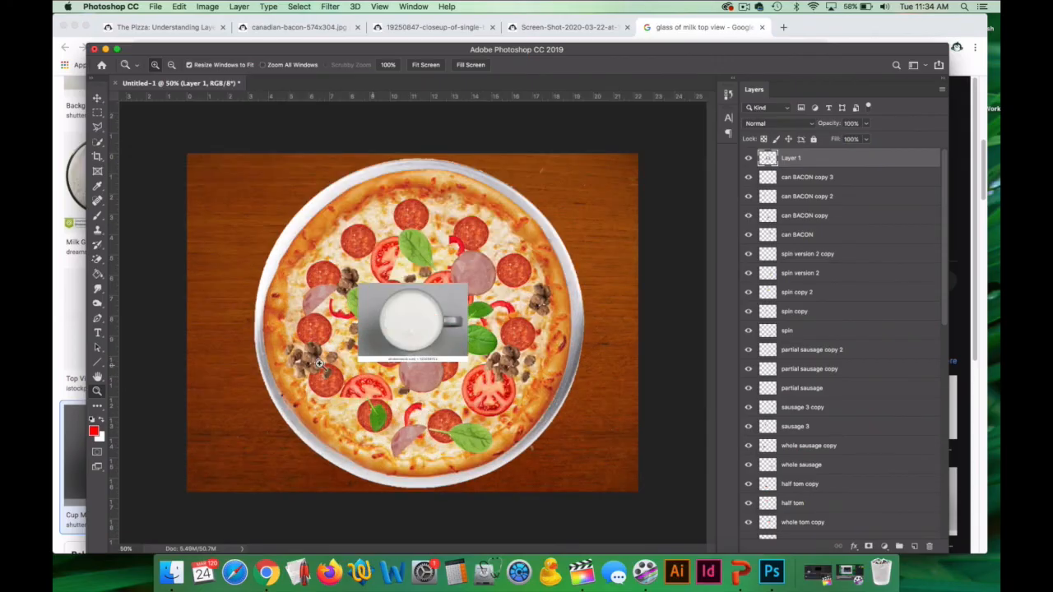
Try removing the milk mug's grey background with the Magic Eraser at tolerances 50, 20 and 30, undoing each attempt.
click(98, 279)
click(164, 280)
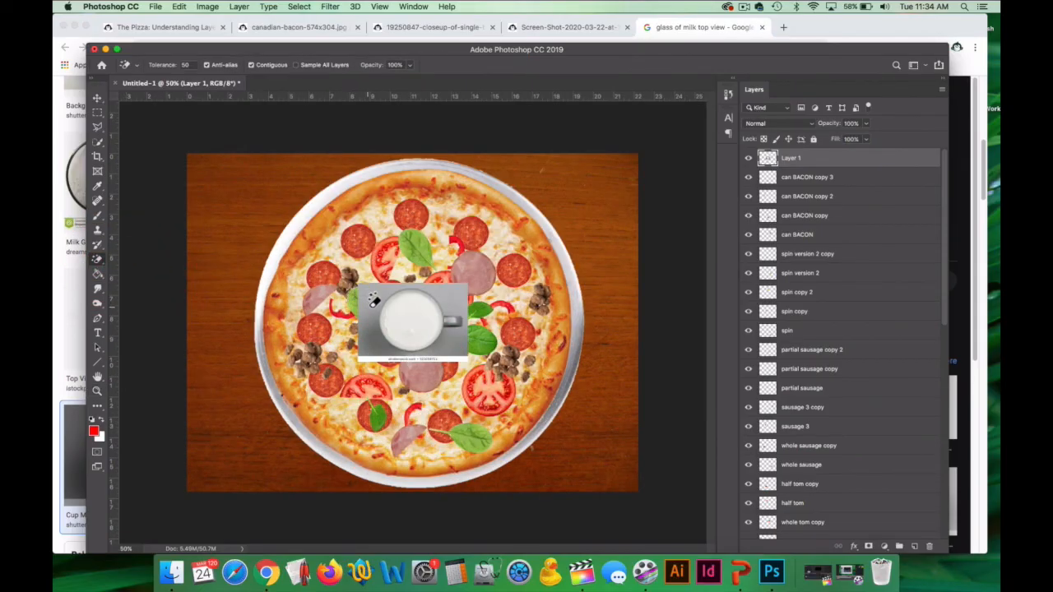
click(374, 301)
key(super+z)
click(186, 65)
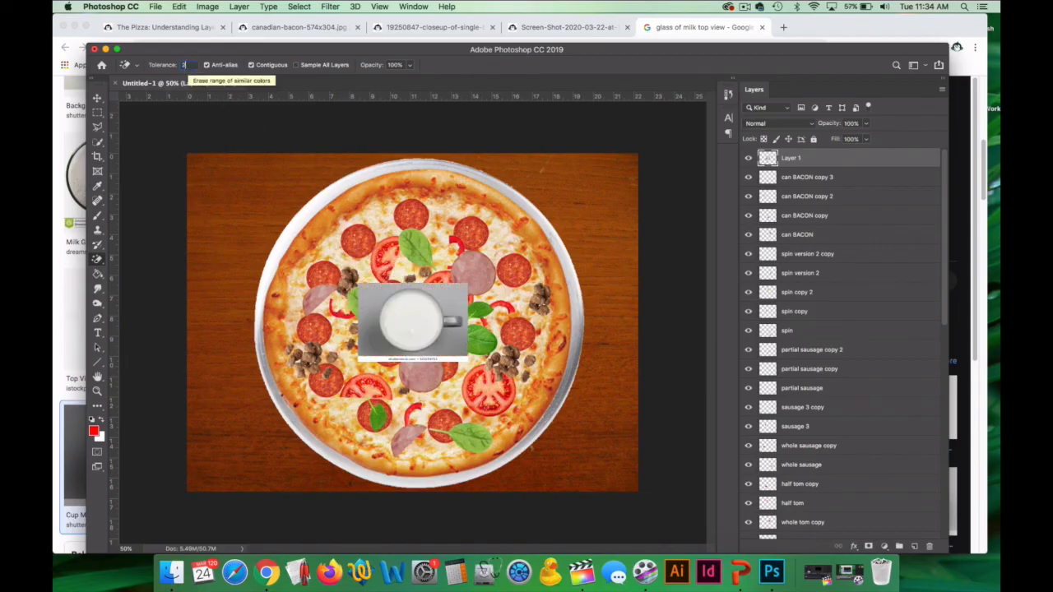
click(371, 298)
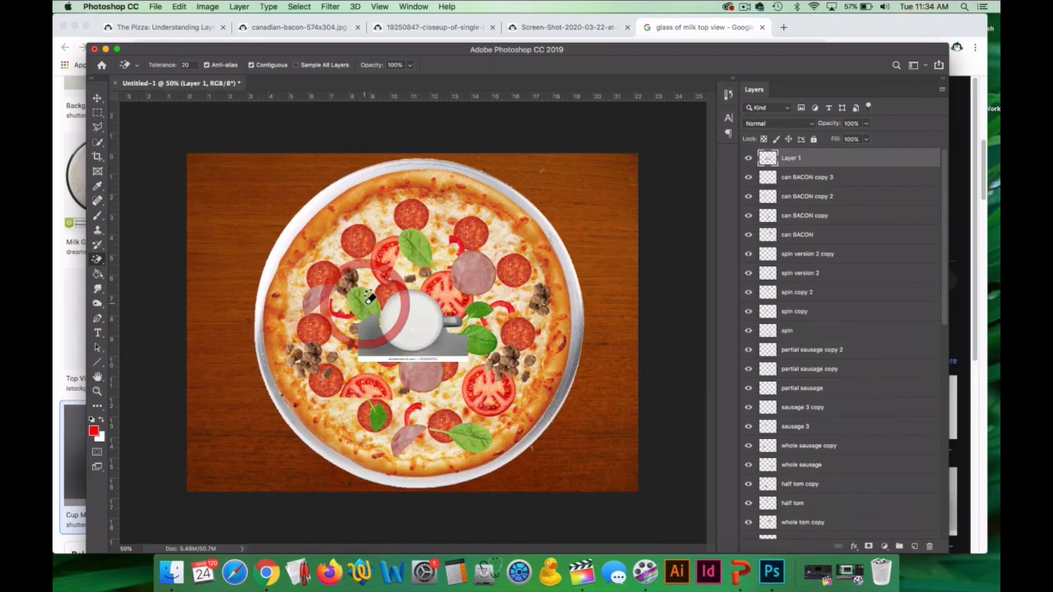
key(super+z)
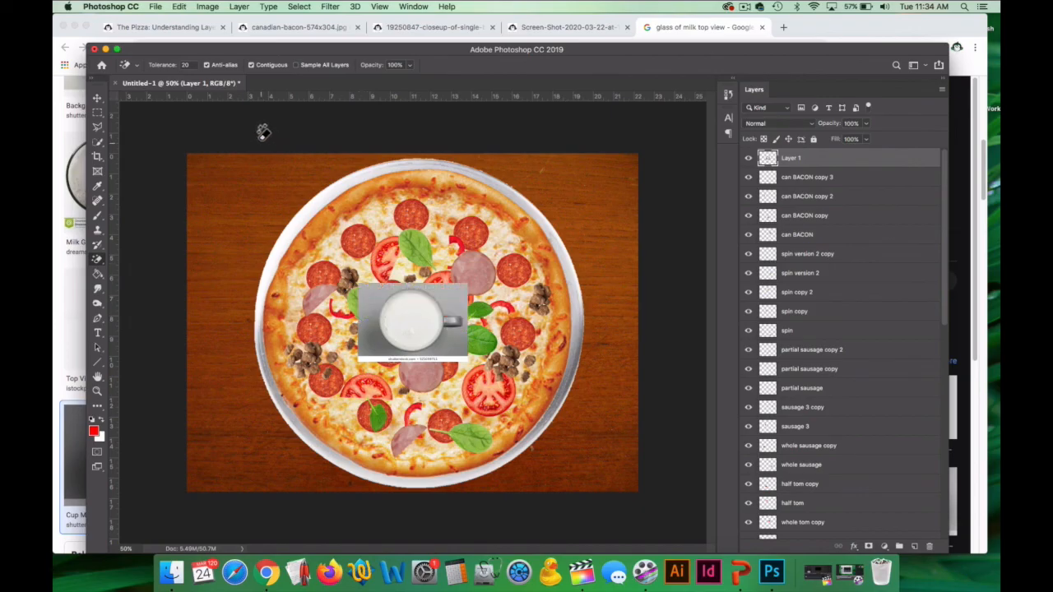
double_click(186, 66)
text(30)
click(380, 296)
key(super+z)
Remove most of the grey background around the milk mug with the Magic Eraser at tolerance 15.
text(15)
click(362, 285)
click(364, 337)
click(459, 351)
Erase the white watermark strip and the leftover grey patches around the mug and below its handle with the Eraser tool.
click(97, 390)
click(410, 344)
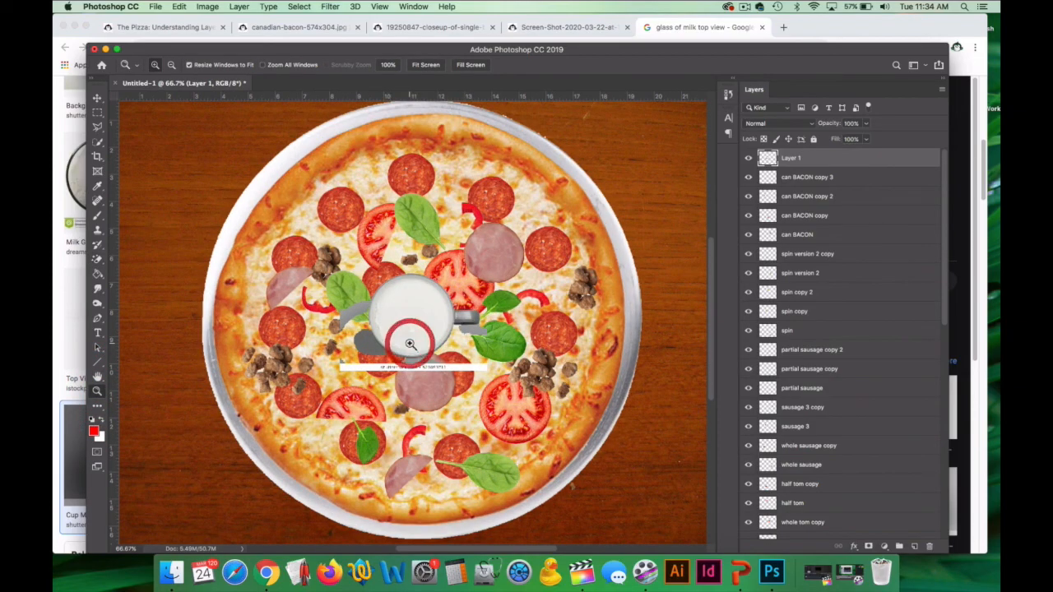
click(411, 344)
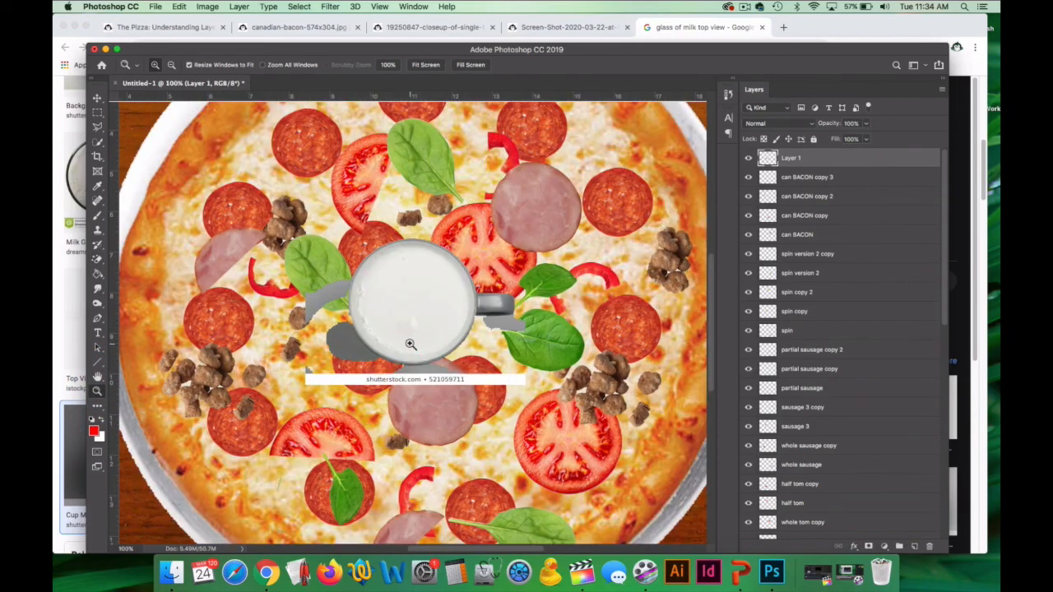
click(99, 260)
click(140, 255)
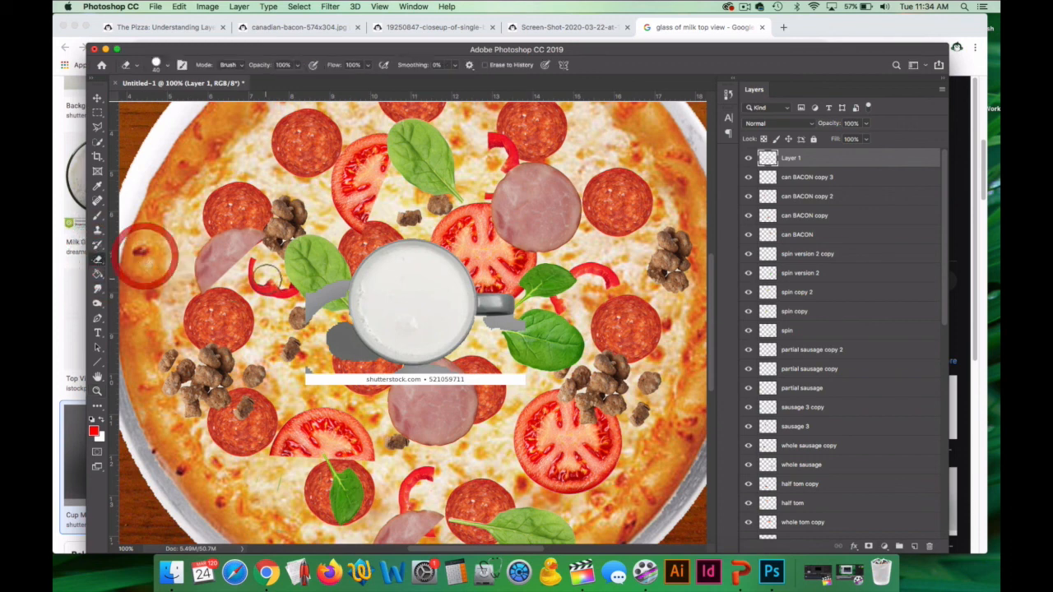
mouse_move(311, 332)
mouse_down()
mouse_move(336, 277)
mouse_move(316, 380)
mouse_move(307, 372)
mouse_move(431, 385)
mouse_move(500, 377)
mouse_up()
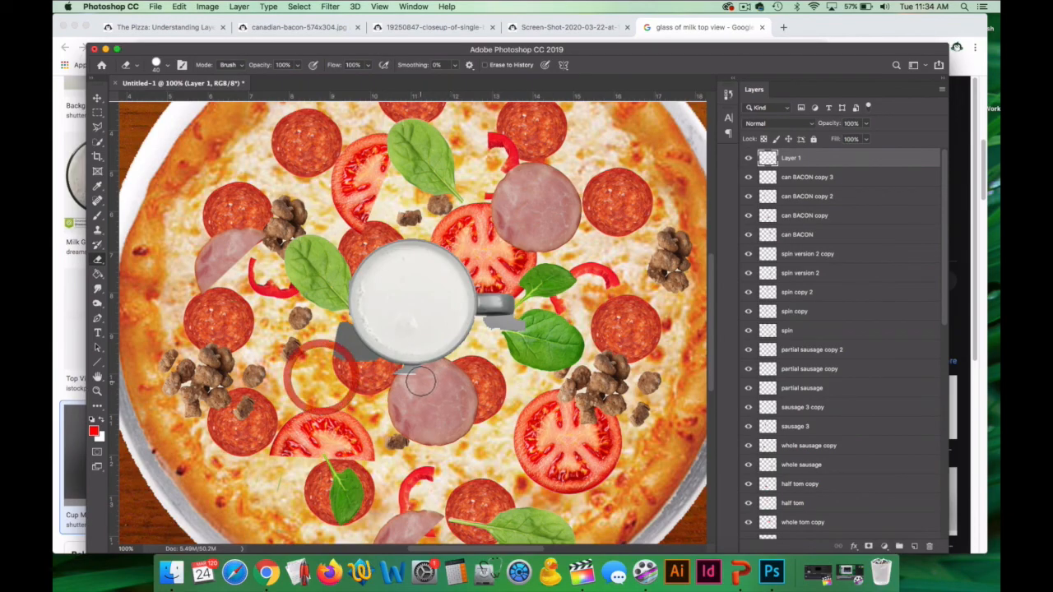
key(super+z)
mouse_move(424, 387)
mouse_down()
mouse_move(404, 378)
mouse_move(527, 379)
mouse_up()
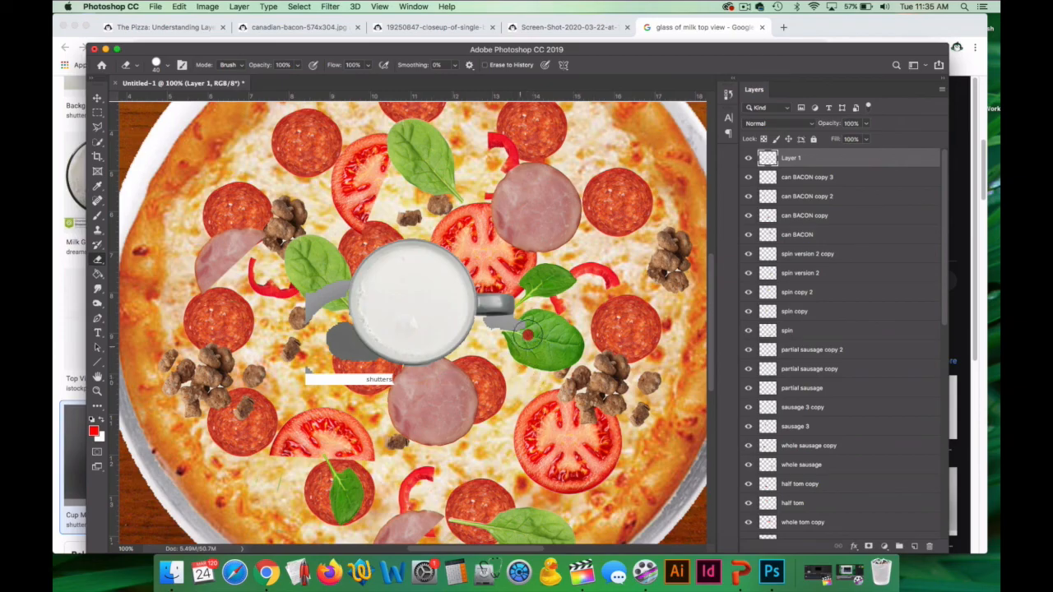
drag(522, 328, 487, 328)
mouse_move(374, 378)
mouse_down()
mouse_move(337, 375)
mouse_move(337, 383)
mouse_move(391, 380)
mouse_move(342, 362)
mouse_move(311, 298)
mouse_up()
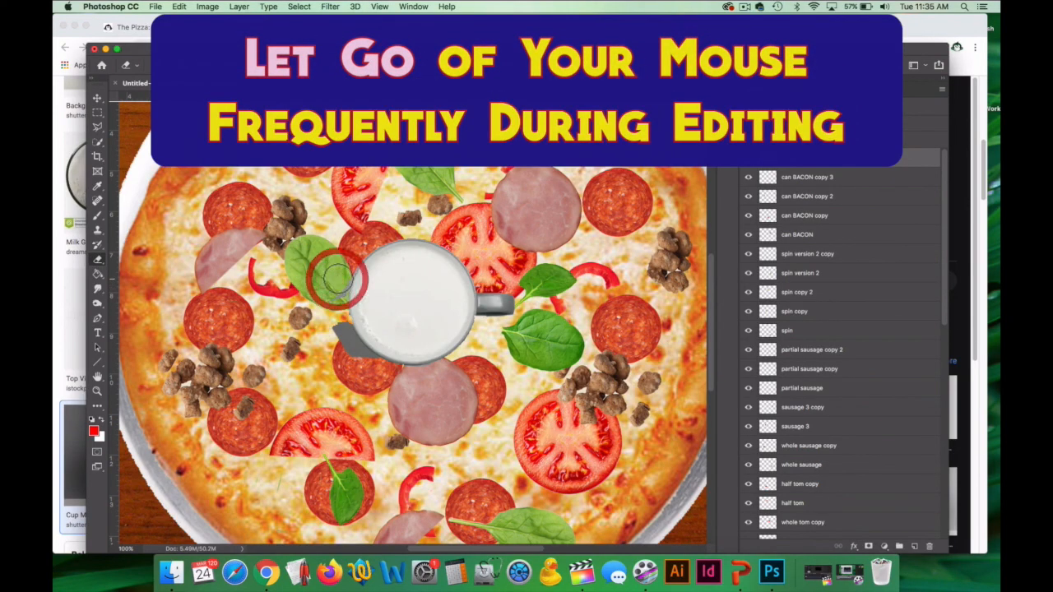
mouse_move(333, 316)
mouse_down()
mouse_move(354, 364)
mouse_move(325, 356)
mouse_up()
Remove the remaining grey shadow along the mug's lower-left rim with the Magic Eraser.
click(101, 261)
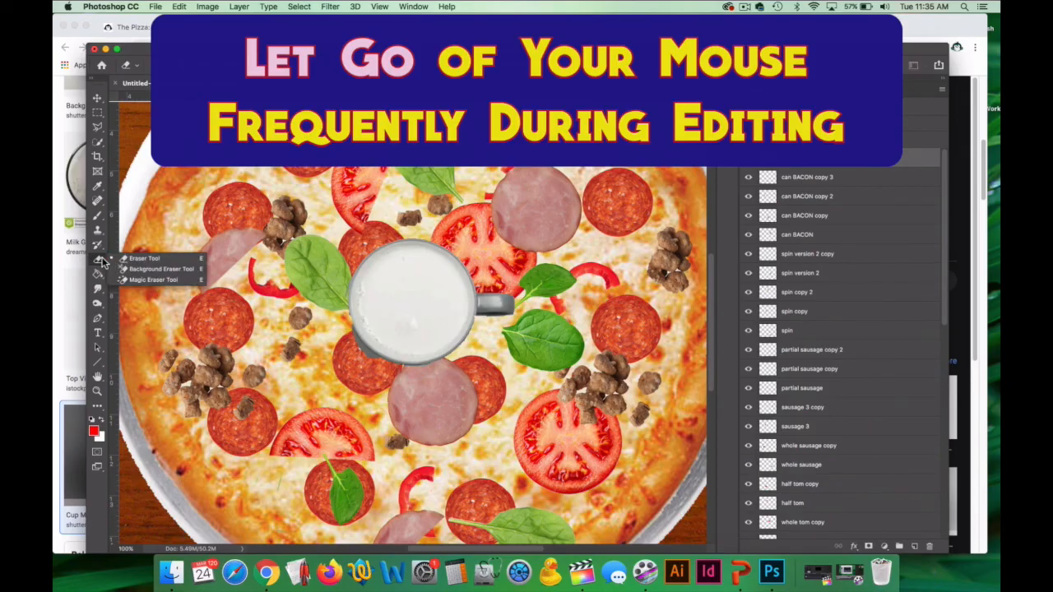
click(151, 280)
click(368, 358)
click(363, 351)
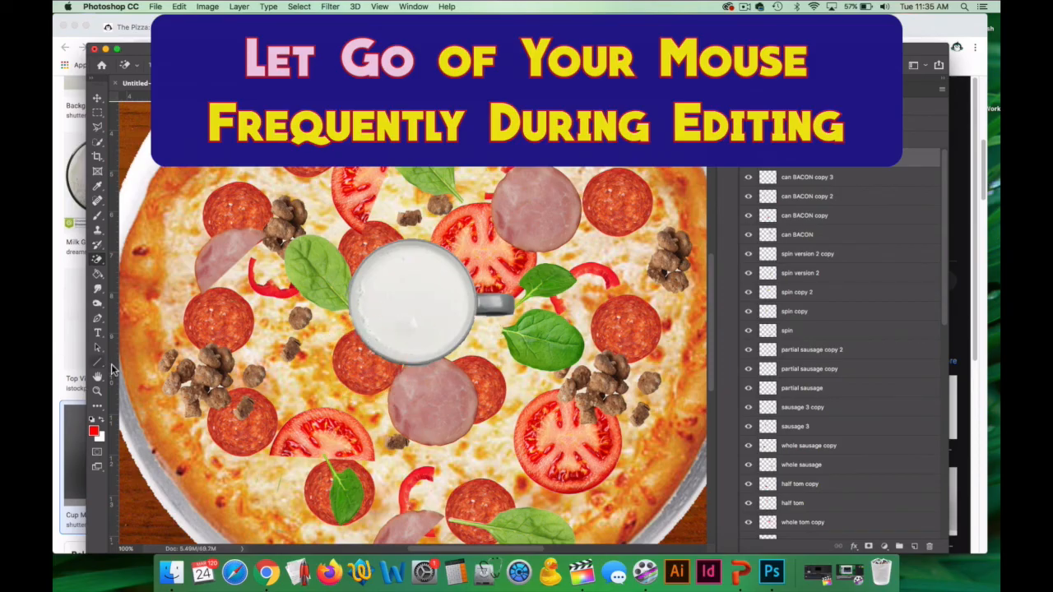
Move the milk mug to the table's upper-right corner and scale it down proportionally to about 86%.
click(97, 392)
alt+click(410, 369)
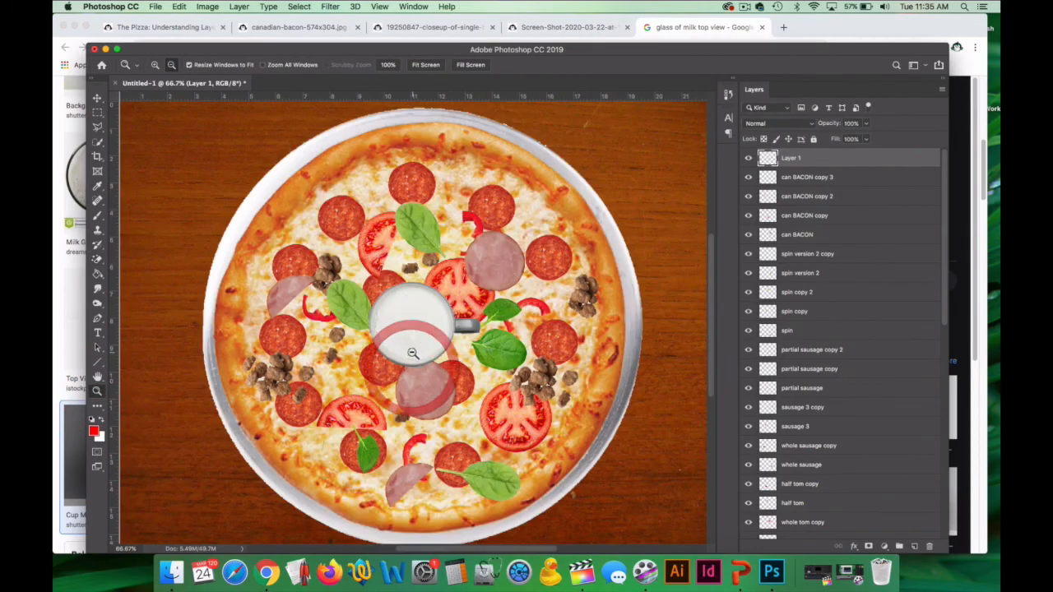
alt+click(411, 352)
alt+click(410, 354)
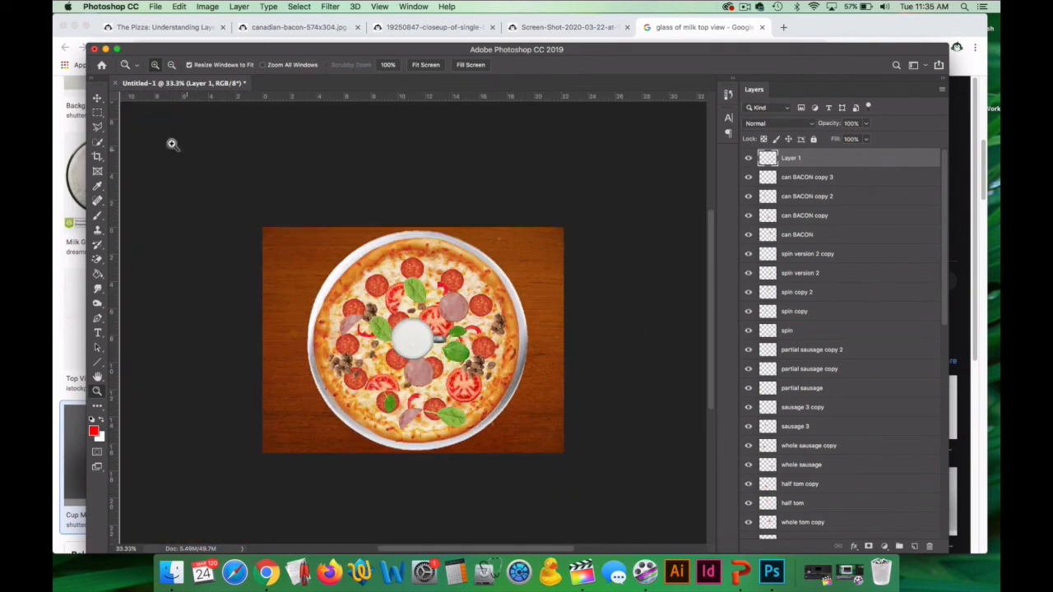
click(98, 99)
drag(405, 343, 520, 264)
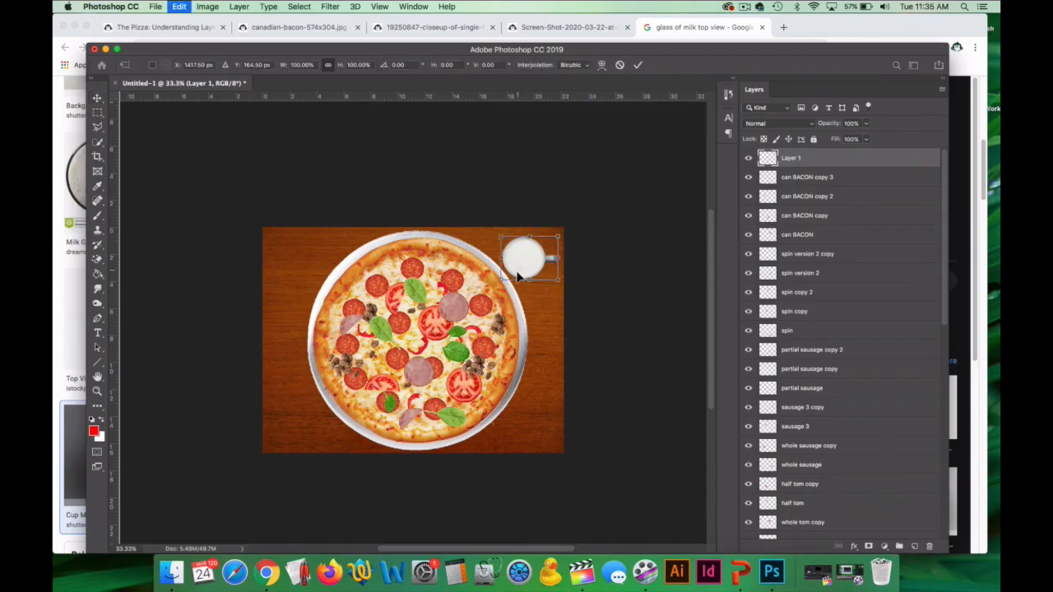
key(super+t)
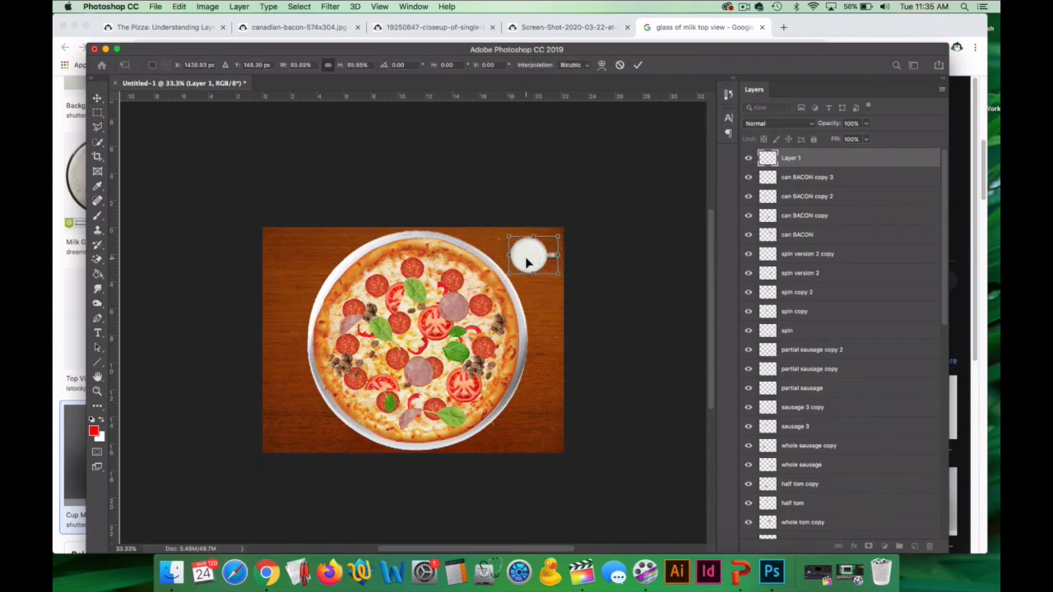
key(Return)
Rename the milk mug's layer to "milk".
double_click(790, 159)
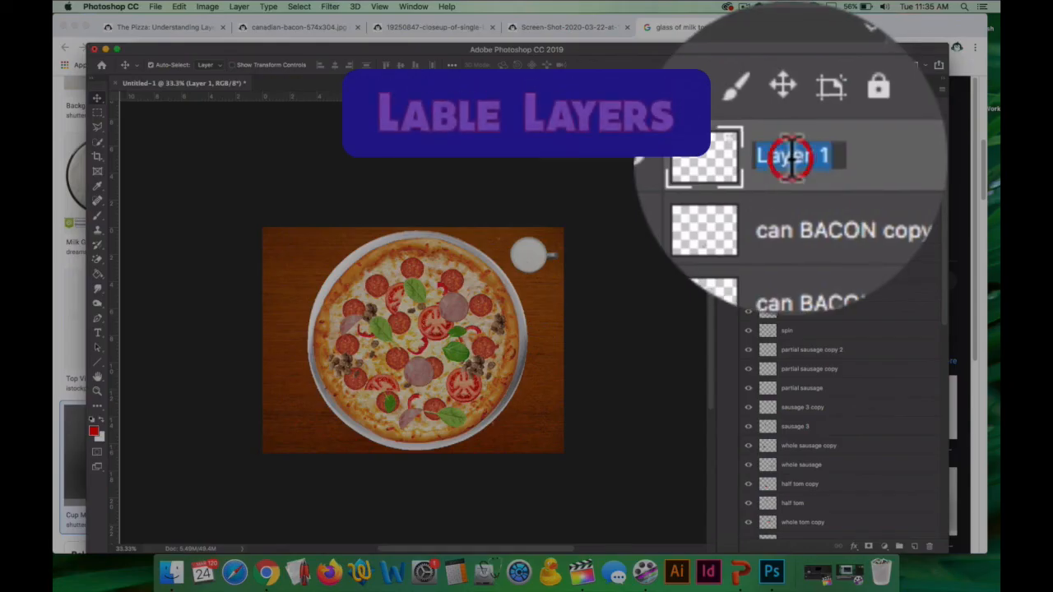
text(milk)
key(Return)
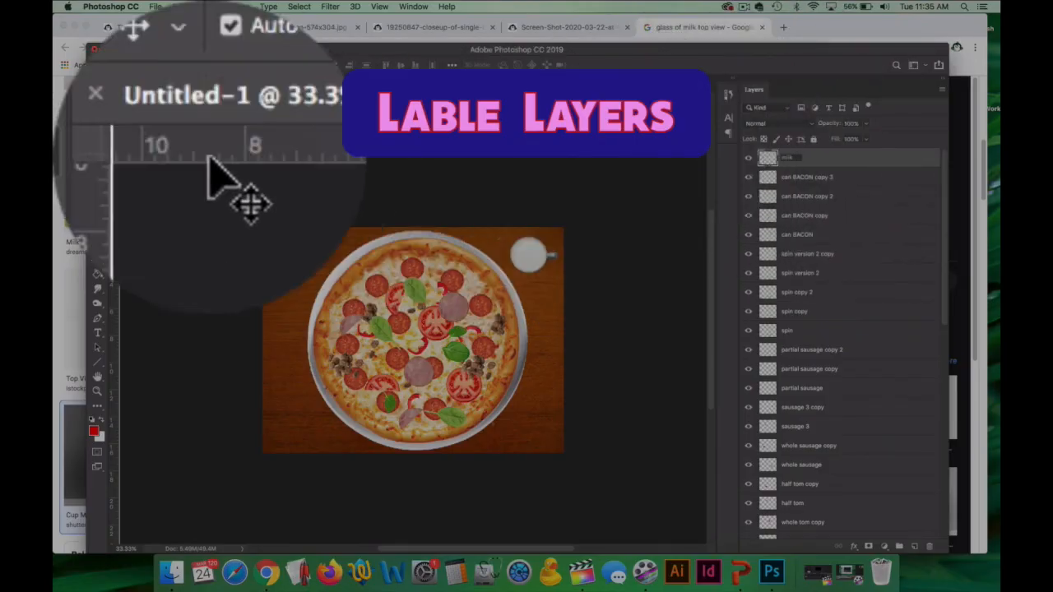